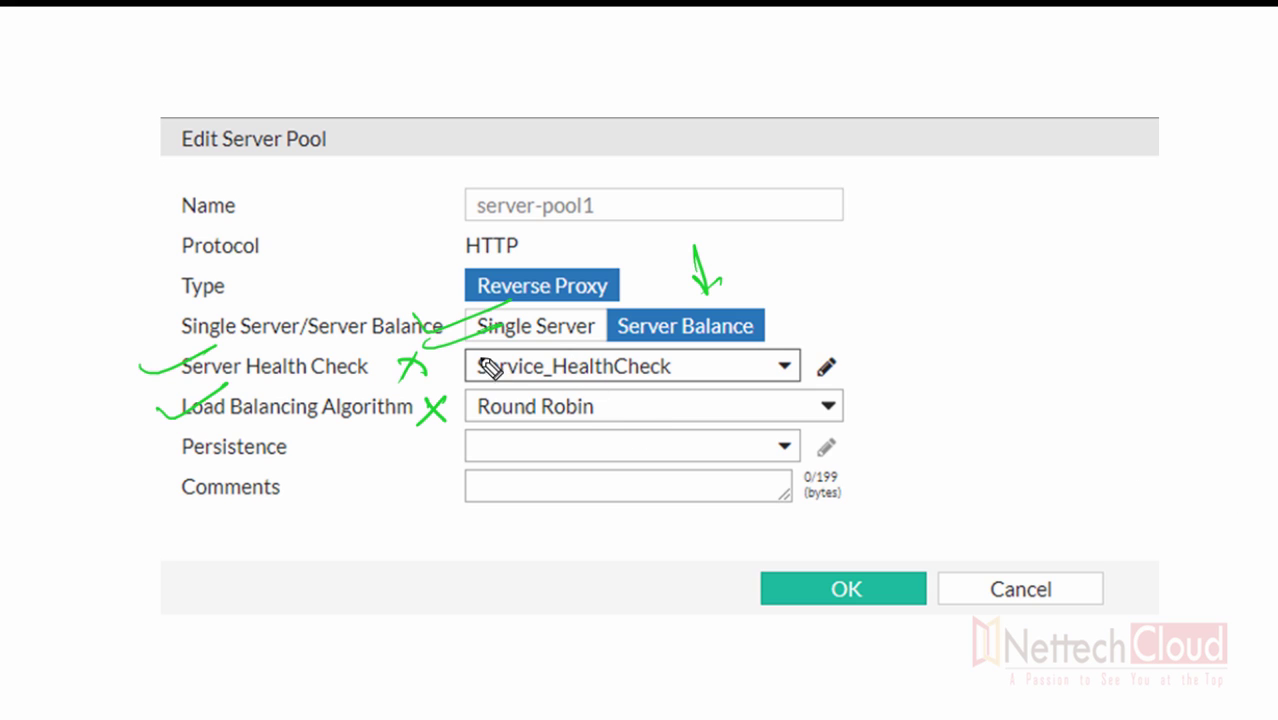
- Mark up the server pool settings with checks and crosses, then erase all the annotations
mouse_move(413, 297)
left_mouse_down()
mouse_move(499, 289)
mouse_move(520, 270)
left_mouse_up()
left_click_drag(583, 345, 516, 420)
left_click_drag(538, 352, 590, 408)
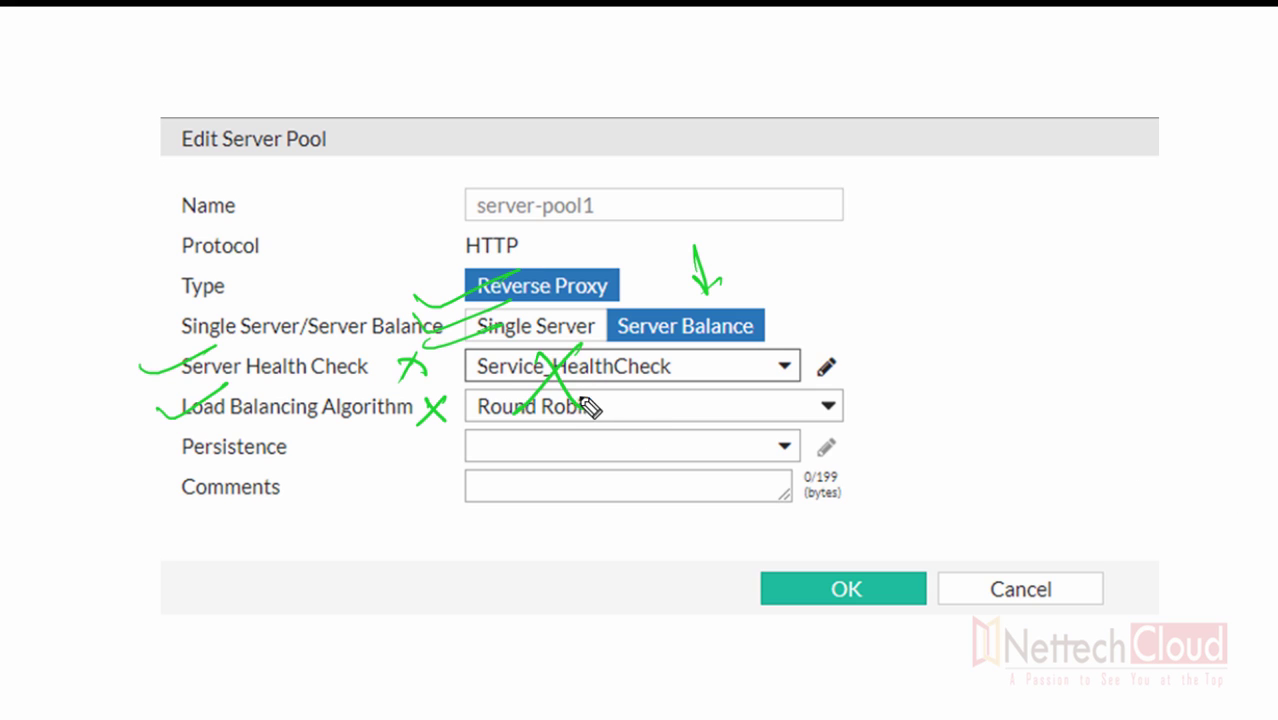
key("e")
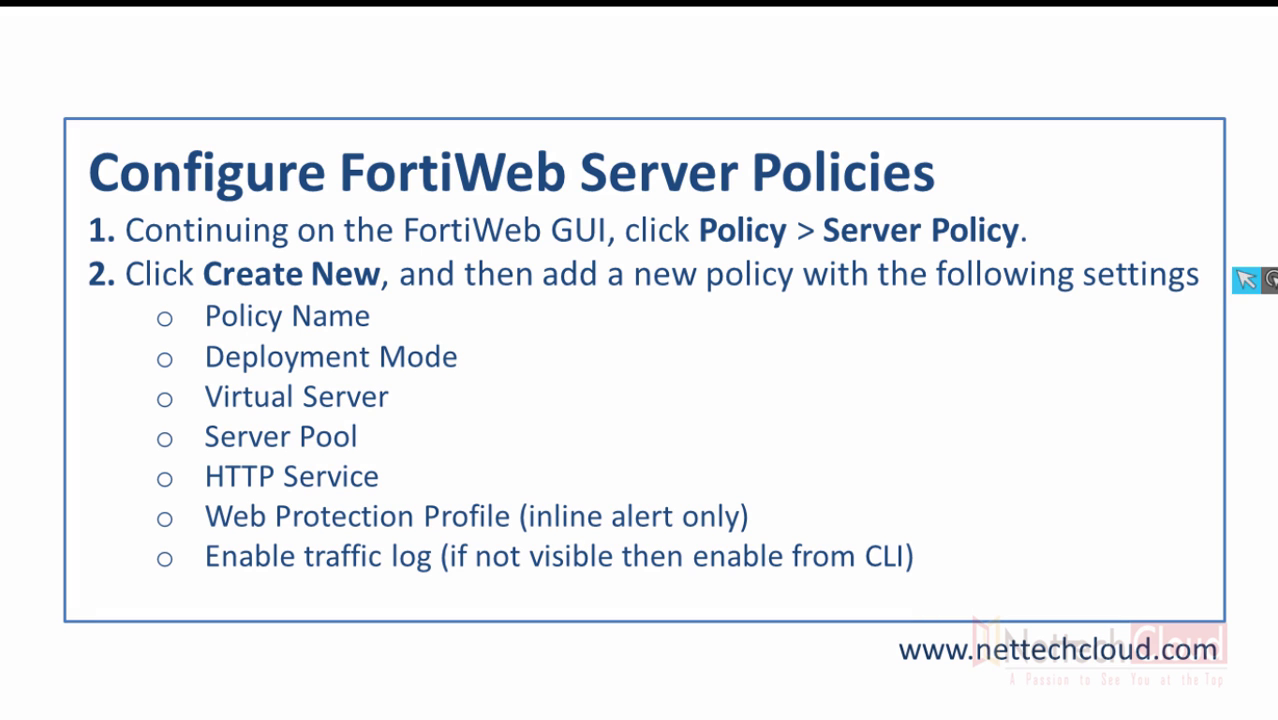
left_click(1215, 338)
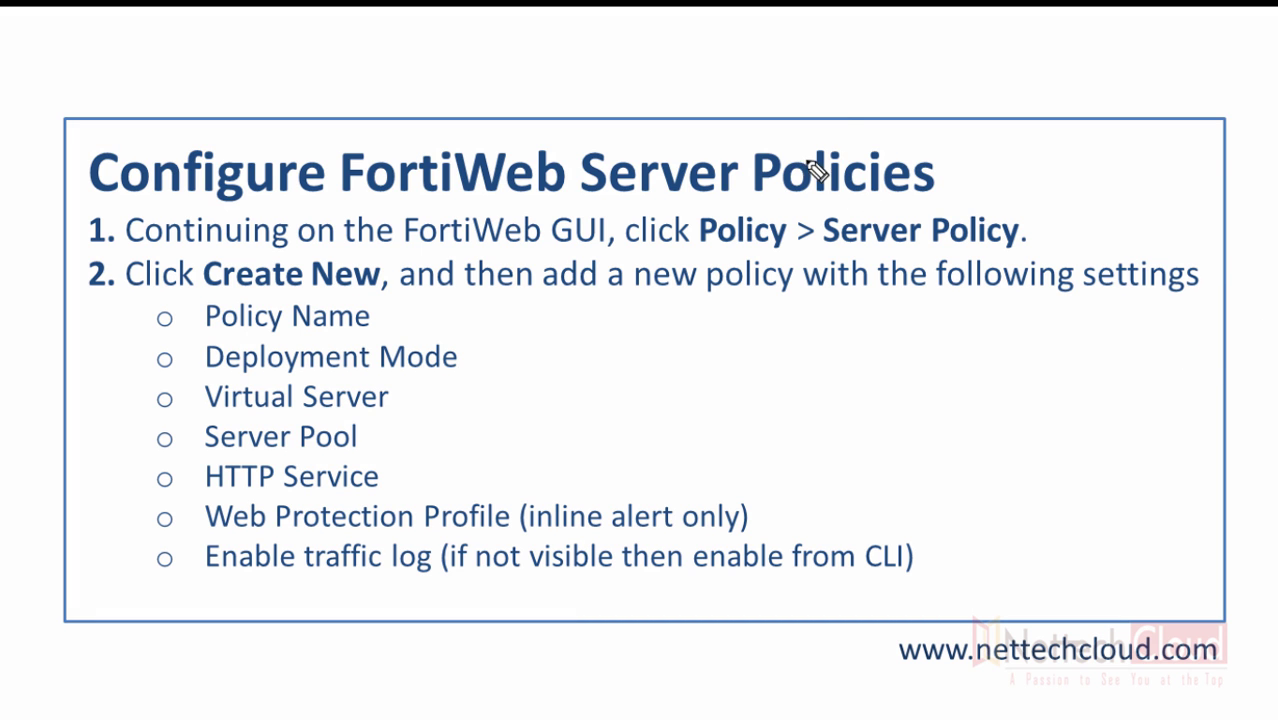
mouse_move(857, 128)
left_mouse_down()
mouse_move(1036, 177)
mouse_move(850, 120)
left_mouse_up()
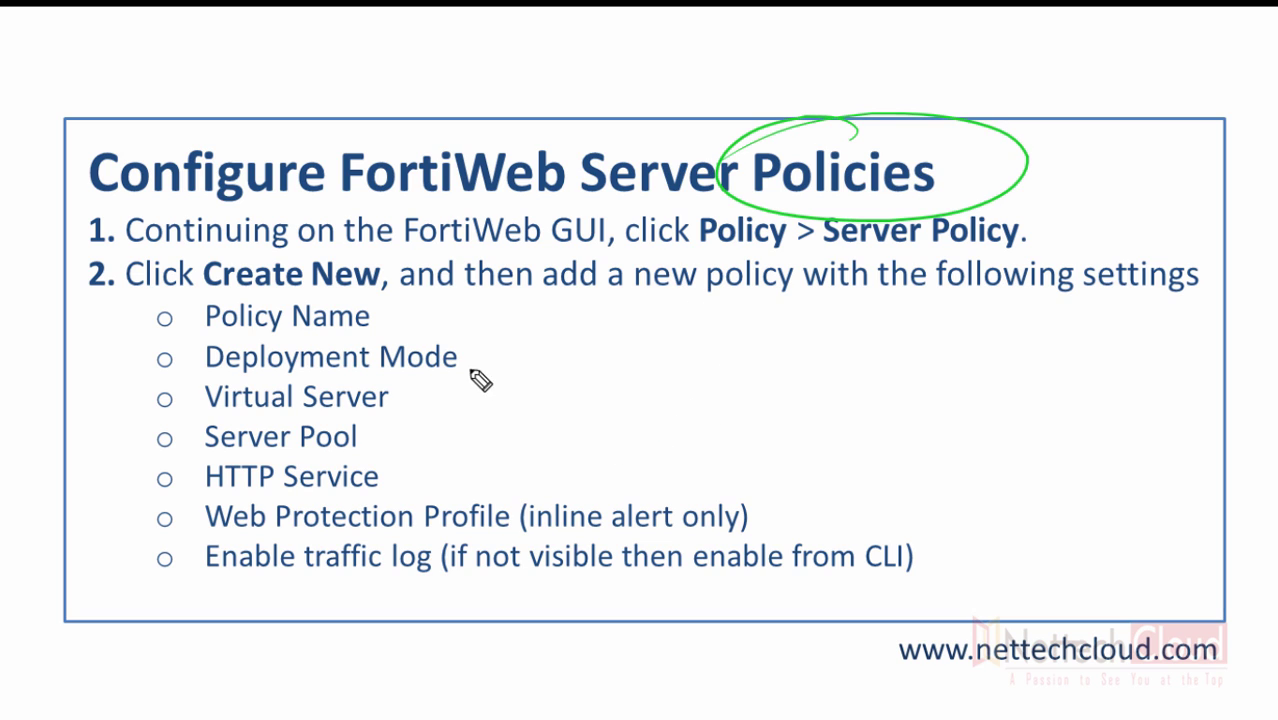
left_click_drag(382, 311, 455, 294)
left_click_drag(469, 362, 527, 337)
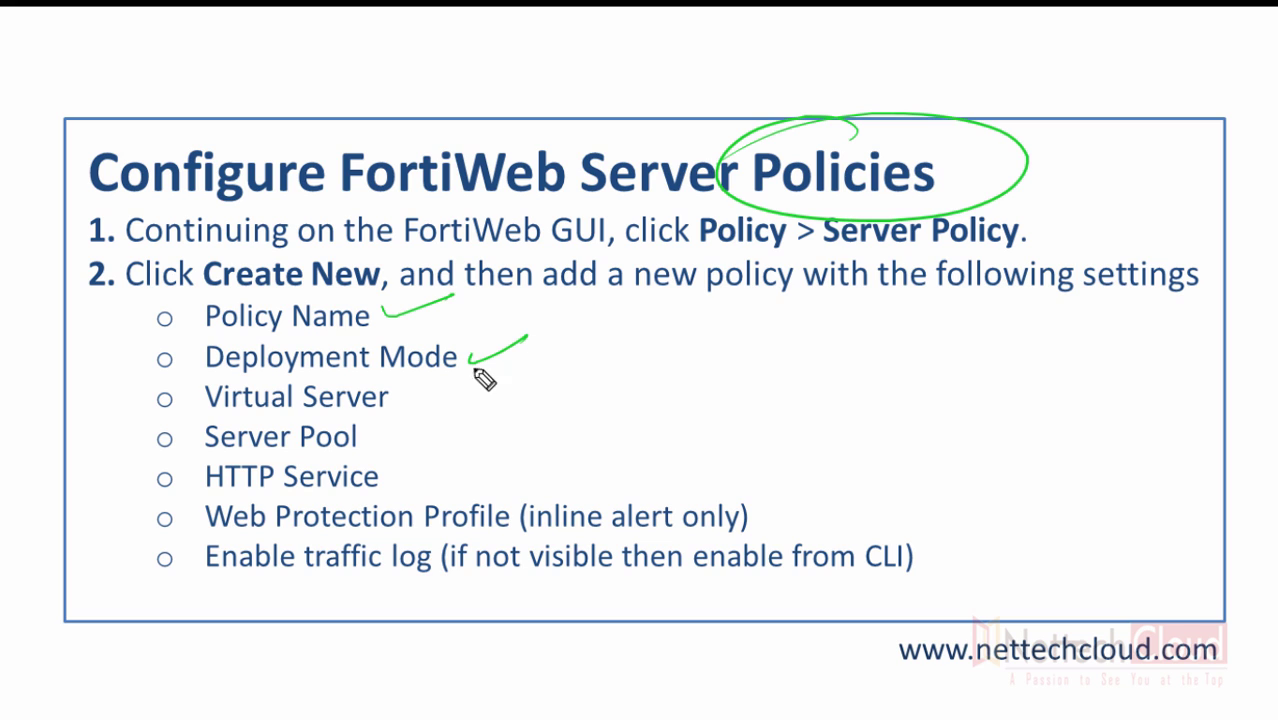
left_click_drag(409, 400, 450, 378)
left_click_drag(379, 444, 419, 424)
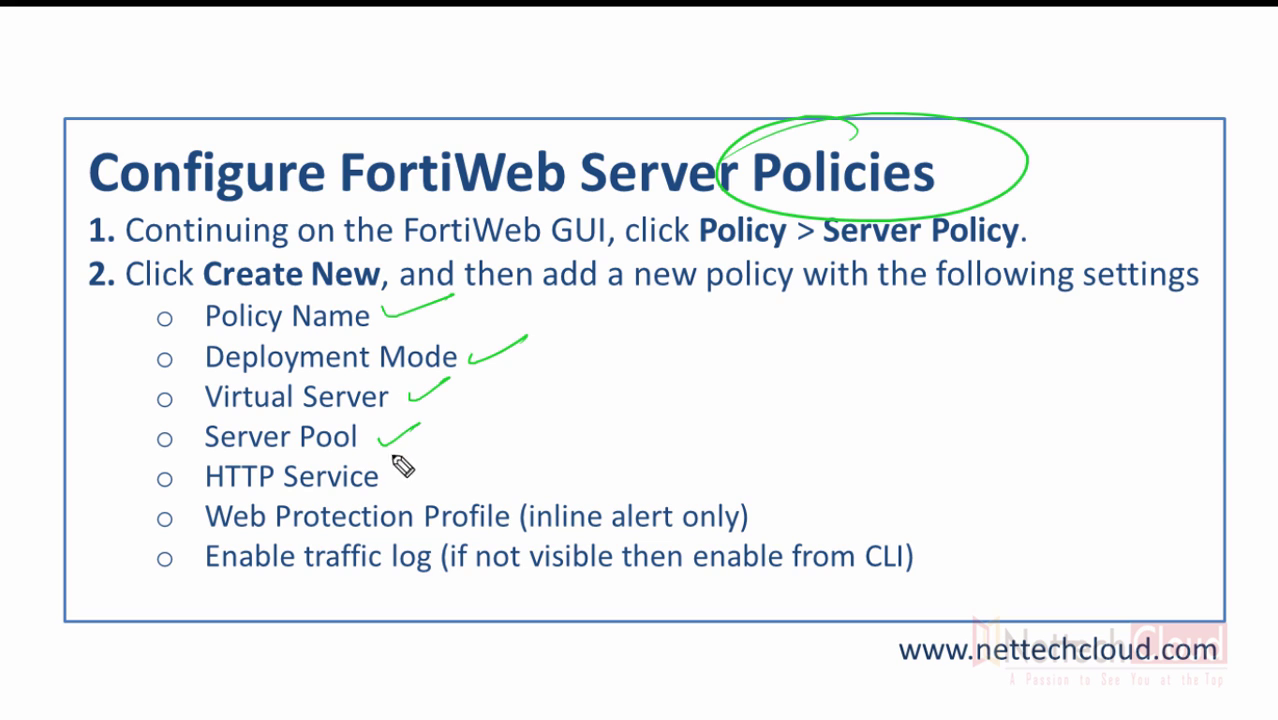
left_click_drag(399, 472, 441, 461)
mouse_move(293, 513)
left_mouse_down()
mouse_move(590, 528)
mouse_move(200, 535)
left_mouse_up()
mouse_move(466, 490)
left_mouse_down()
mouse_move(518, 470)
mouse_move(503, 492)
mouse_move(531, 491)
mouse_move(502, 491)
left_mouse_up()
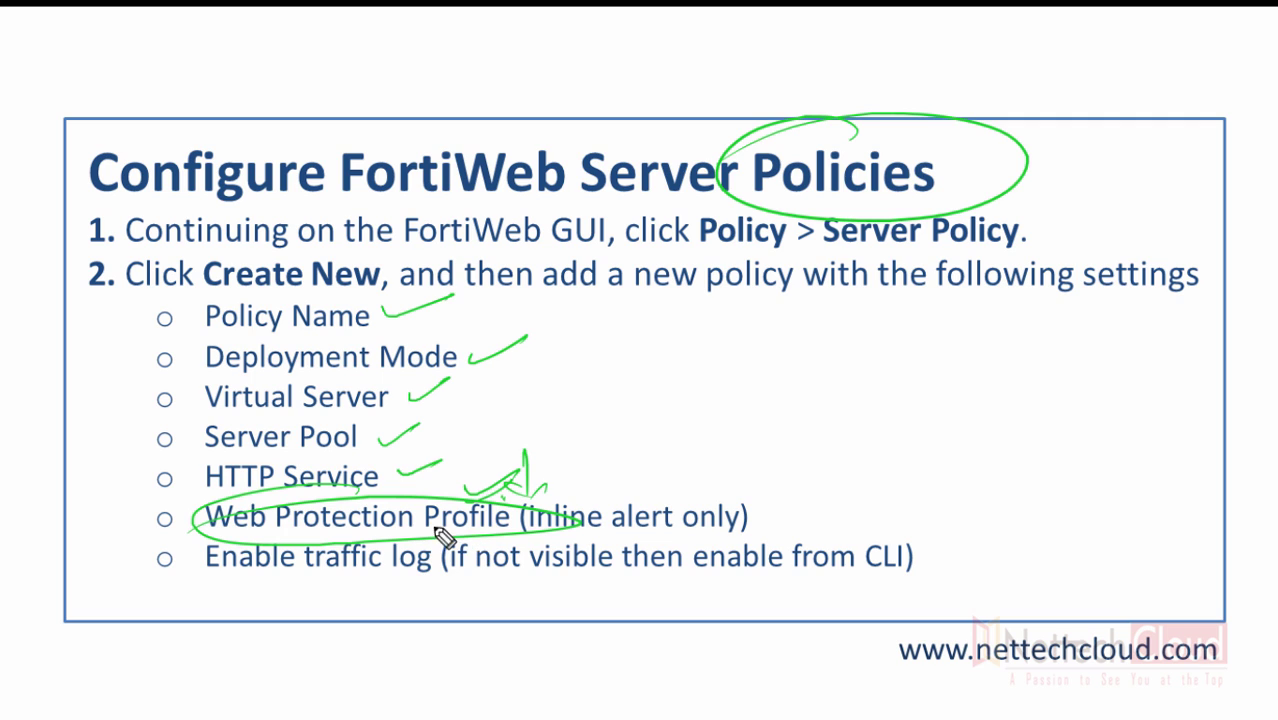
mouse_move(344, 583)
left_mouse_down()
mouse_move(327, 584)
mouse_move(424, 578)
mouse_move(410, 594)
left_mouse_up()
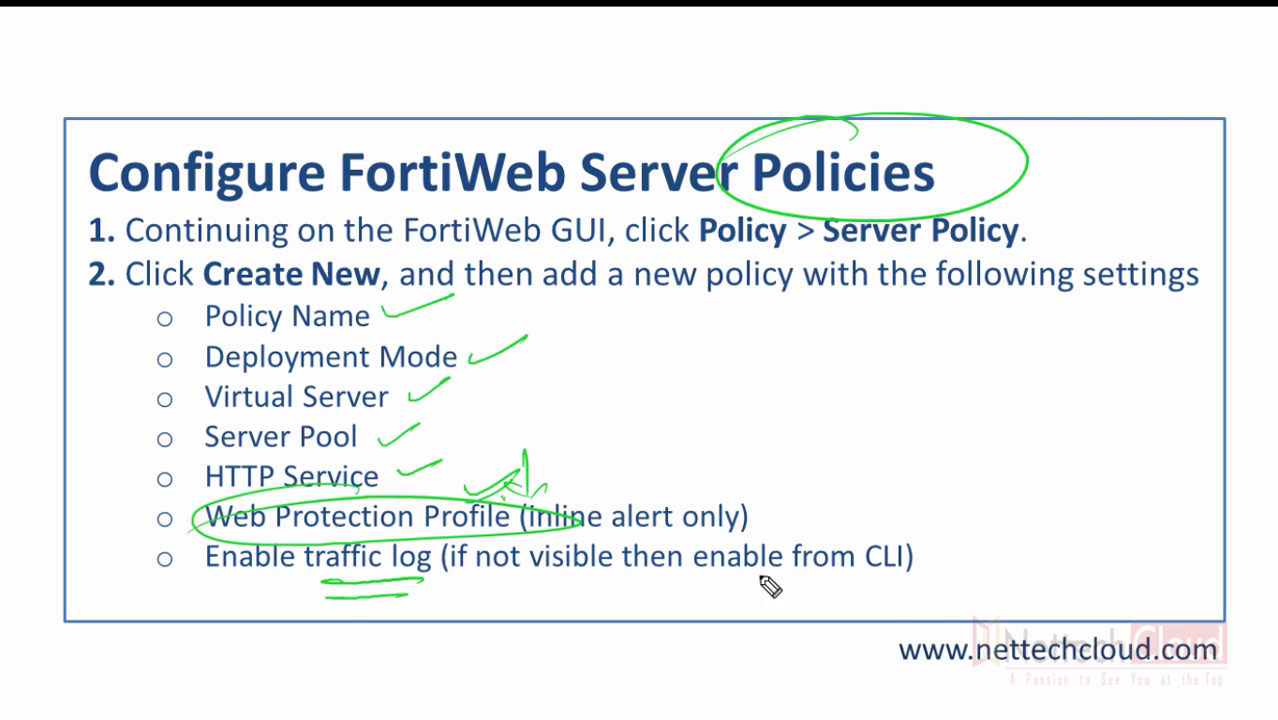
left_click_drag(731, 585, 884, 588)
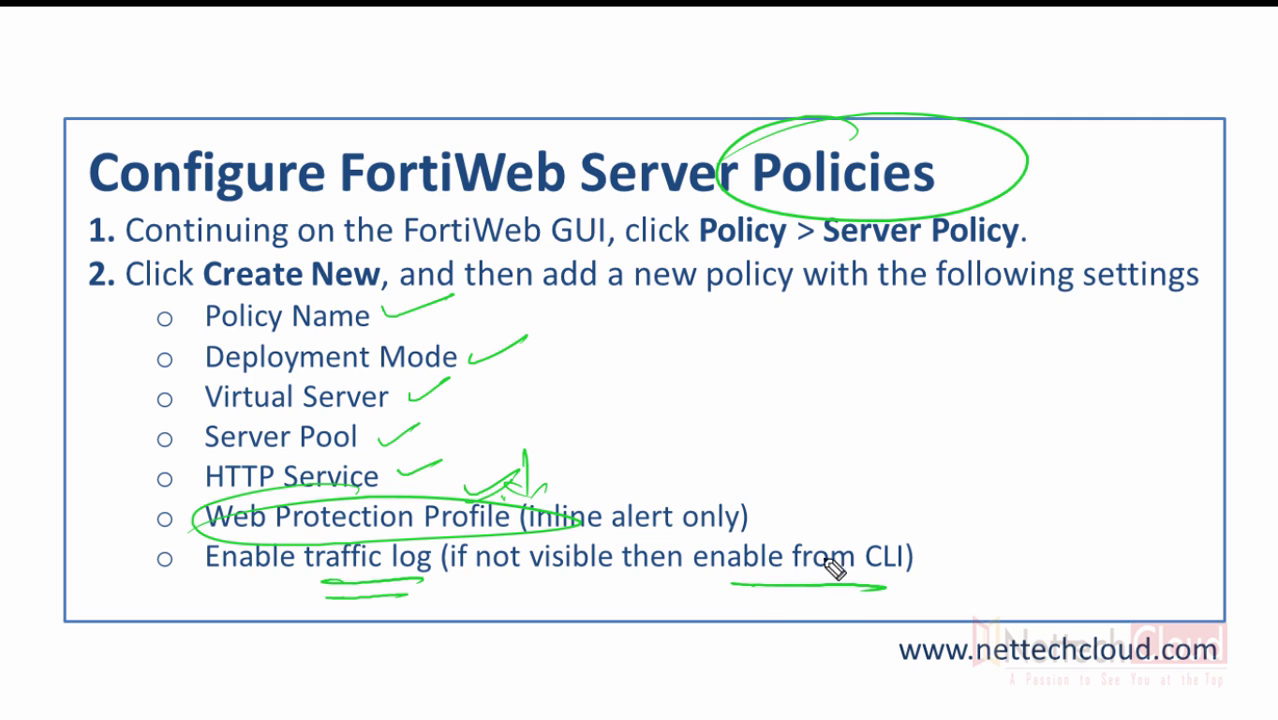
left_click_drag(833, 524, 893, 440)
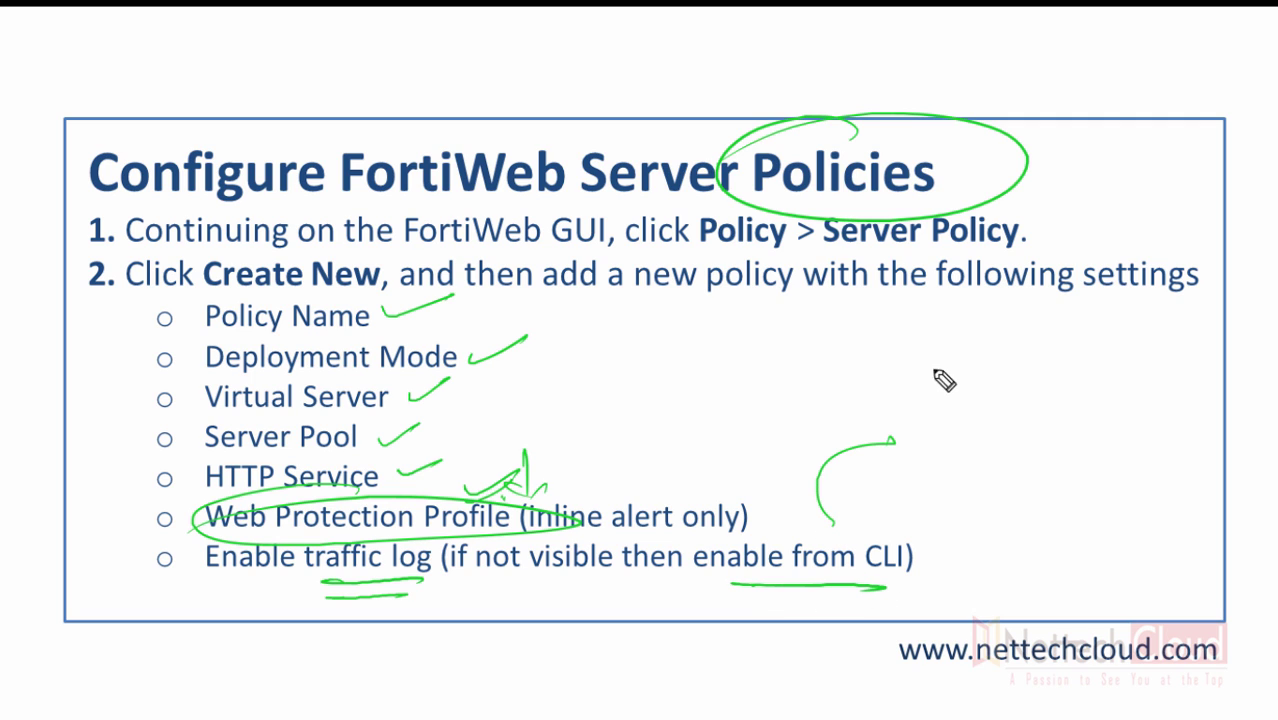
mouse_move(933, 377)
left_mouse_down()
mouse_move(941, 410)
mouse_move(994, 388)
left_mouse_up()
left_click(966, 398)
left_click_drag(963, 432, 963, 459)
left_click(983, 452)
left_click_drag(1005, 429, 1006, 454)
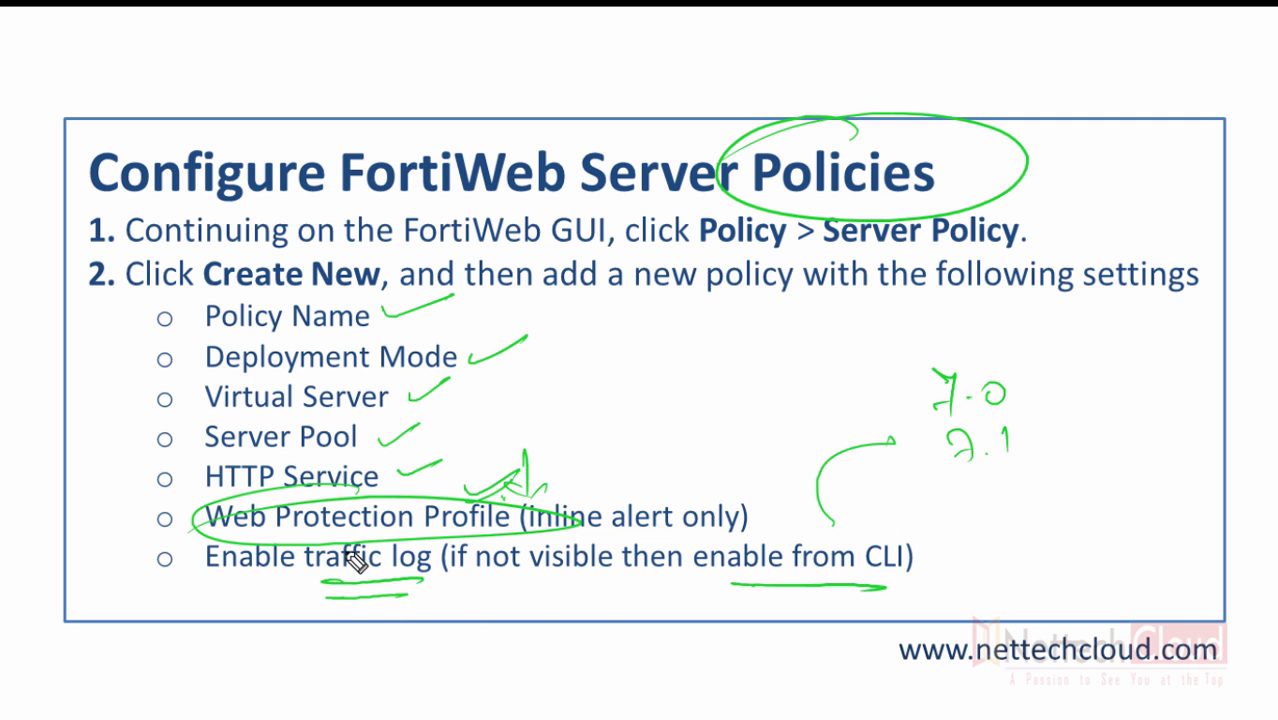
left_click_drag(356, 563, 429, 543)
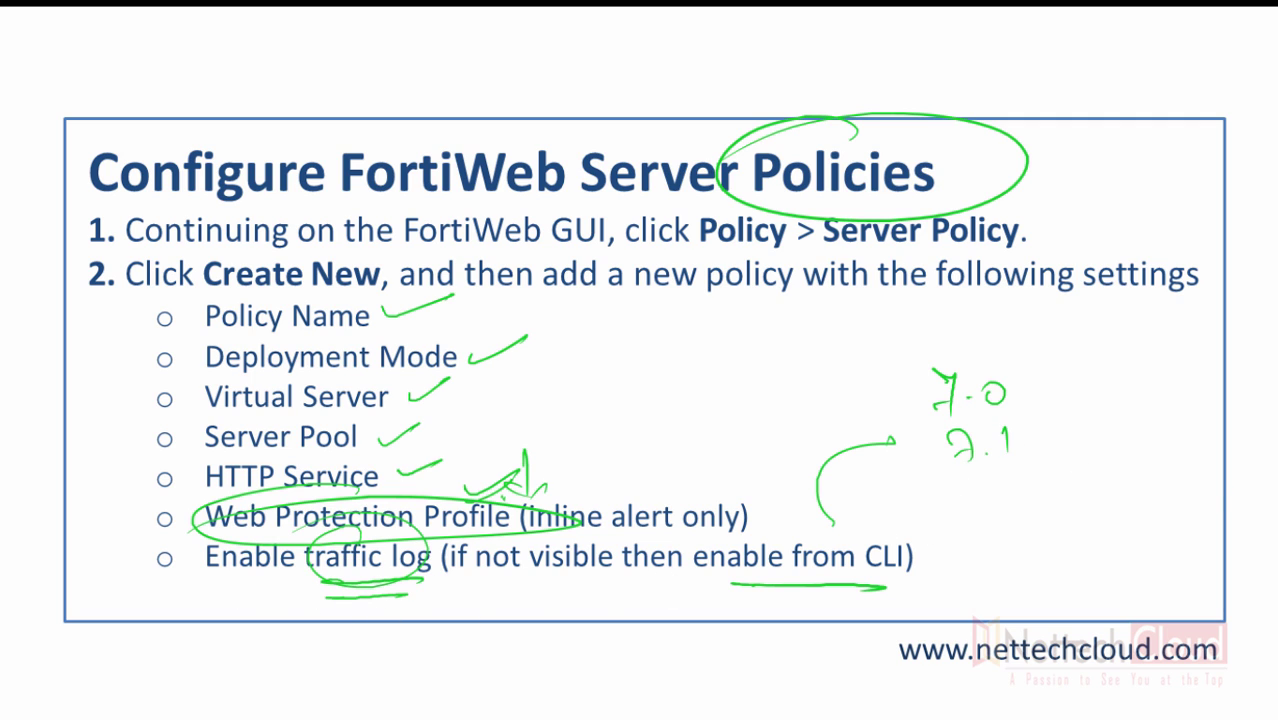
key("e")
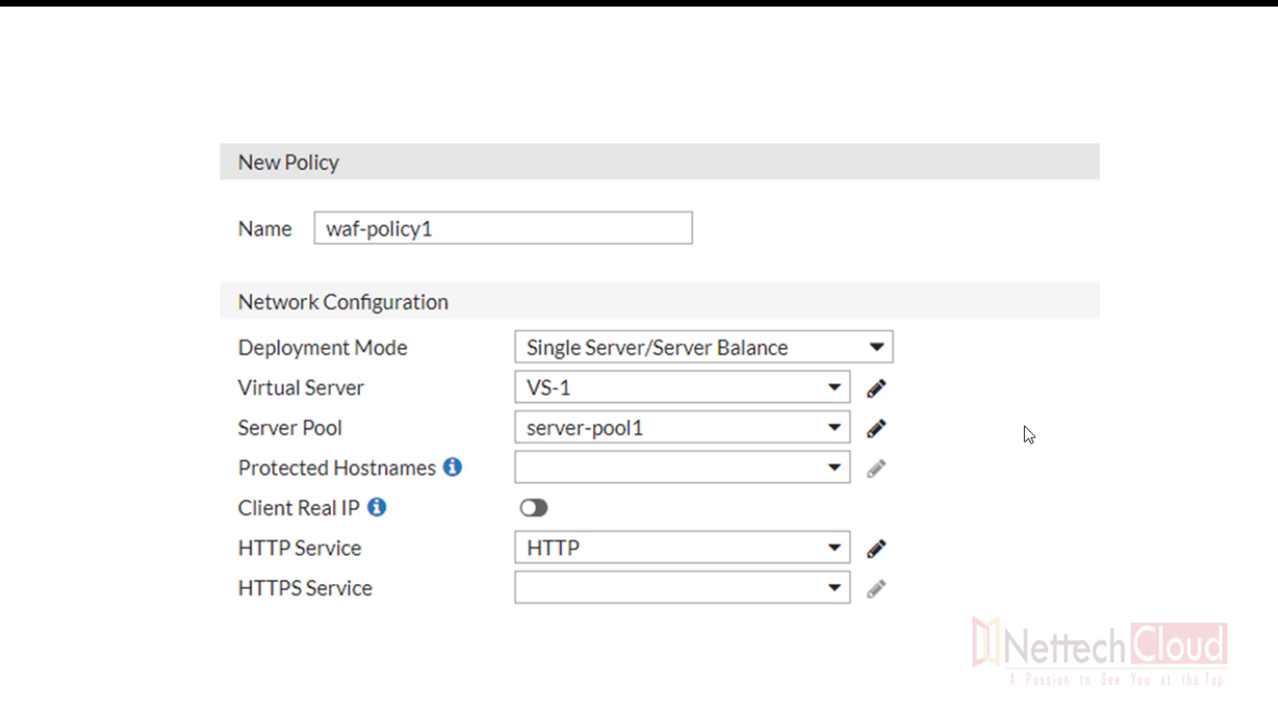
- Advance to the security and log settings slide, then end the slide show
left_click(1086, 440)
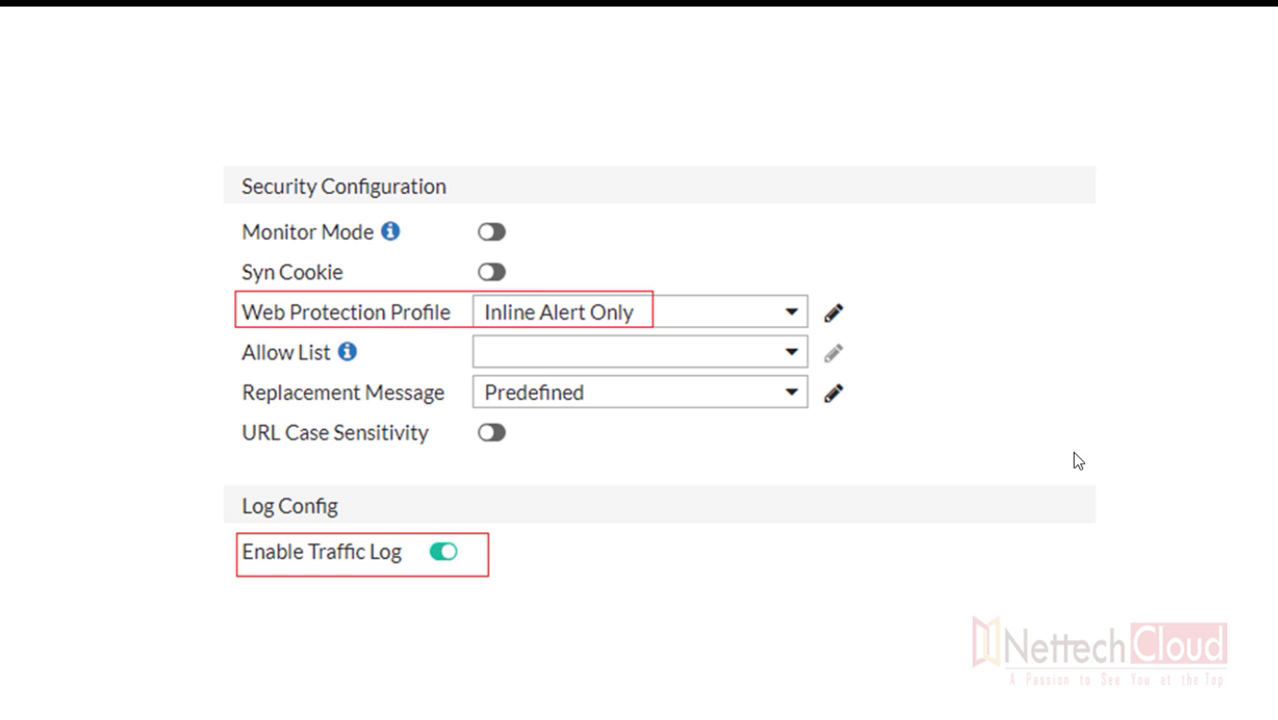
left_click(1071, 451)
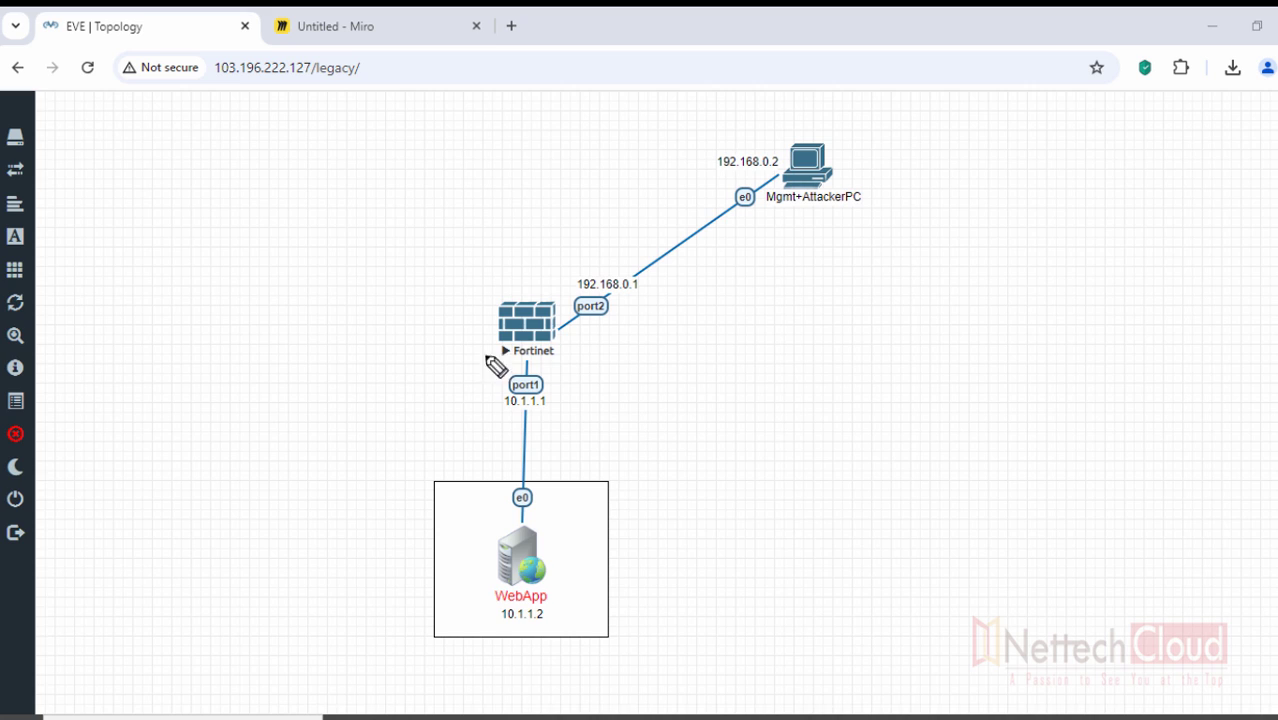
left_click_drag(414, 310, 495, 291)
mouse_move(553, 337)
left_mouse_down()
mouse_move(632, 352)
mouse_move(659, 334)
mouse_move(680, 348)
mouse_move(803, 350)
left_mouse_up()
left_click_drag(632, 374, 812, 372)
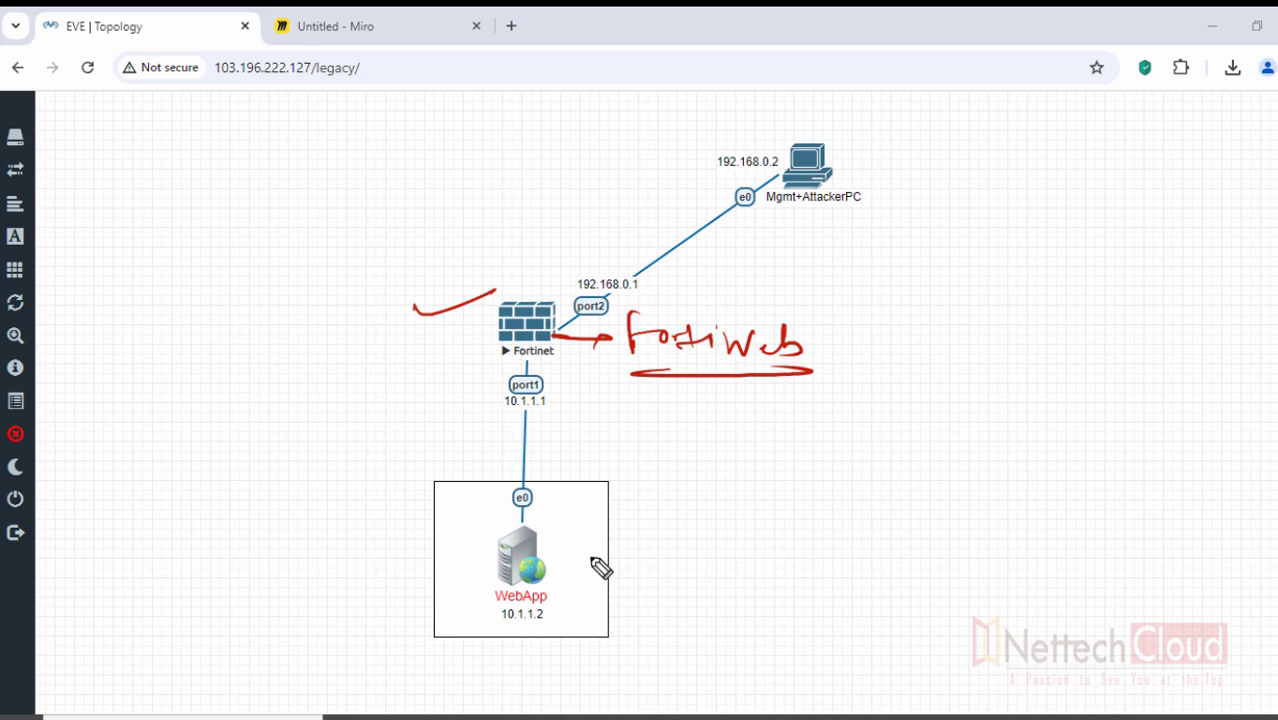
mouse_move(545, 551)
left_mouse_down()
mouse_move(676, 559)
mouse_move(679, 545)
mouse_move(767, 562)
mouse_move(822, 551)
mouse_move(719, 583)
mouse_move(790, 588)
left_mouse_up()
mouse_move(443, 557)
left_mouse_down()
mouse_move(512, 540)
mouse_move(515, 553)
mouse_move(442, 597)
mouse_move(424, 535)
left_mouse_up()
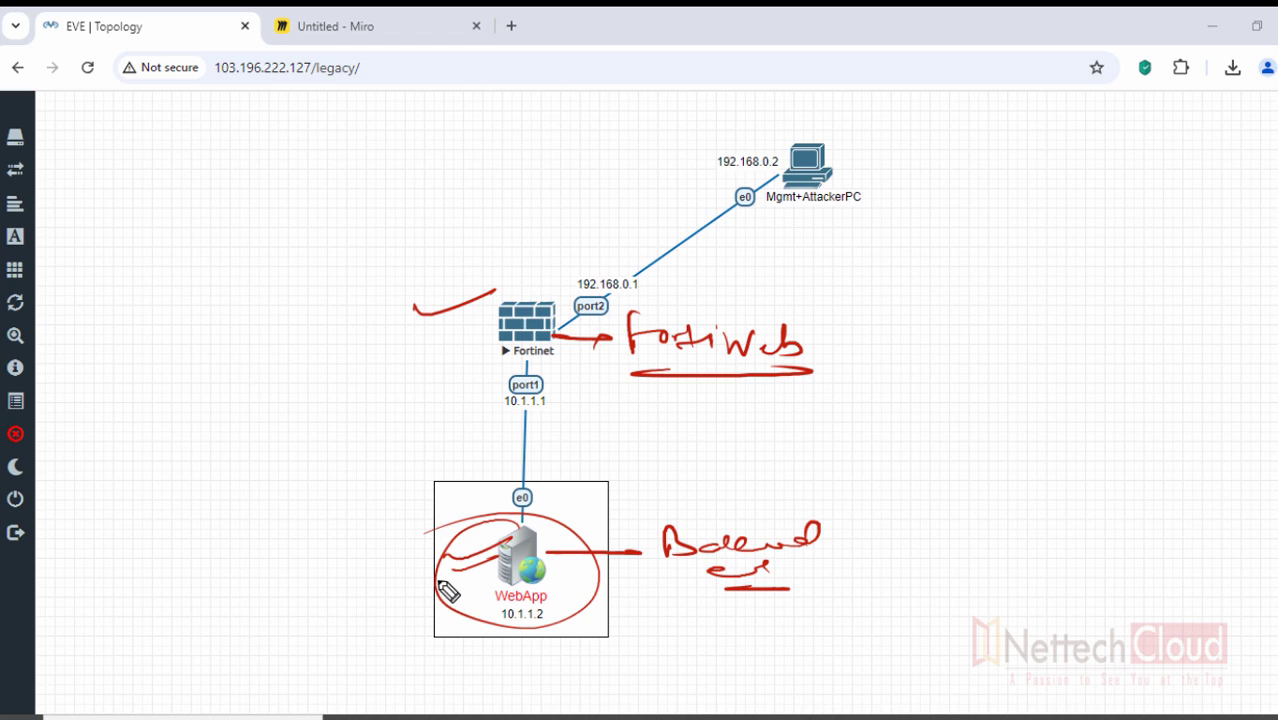
mouse_move(368, 567)
left_mouse_down()
mouse_move(421, 553)
mouse_move(404, 573)
left_mouse_up()
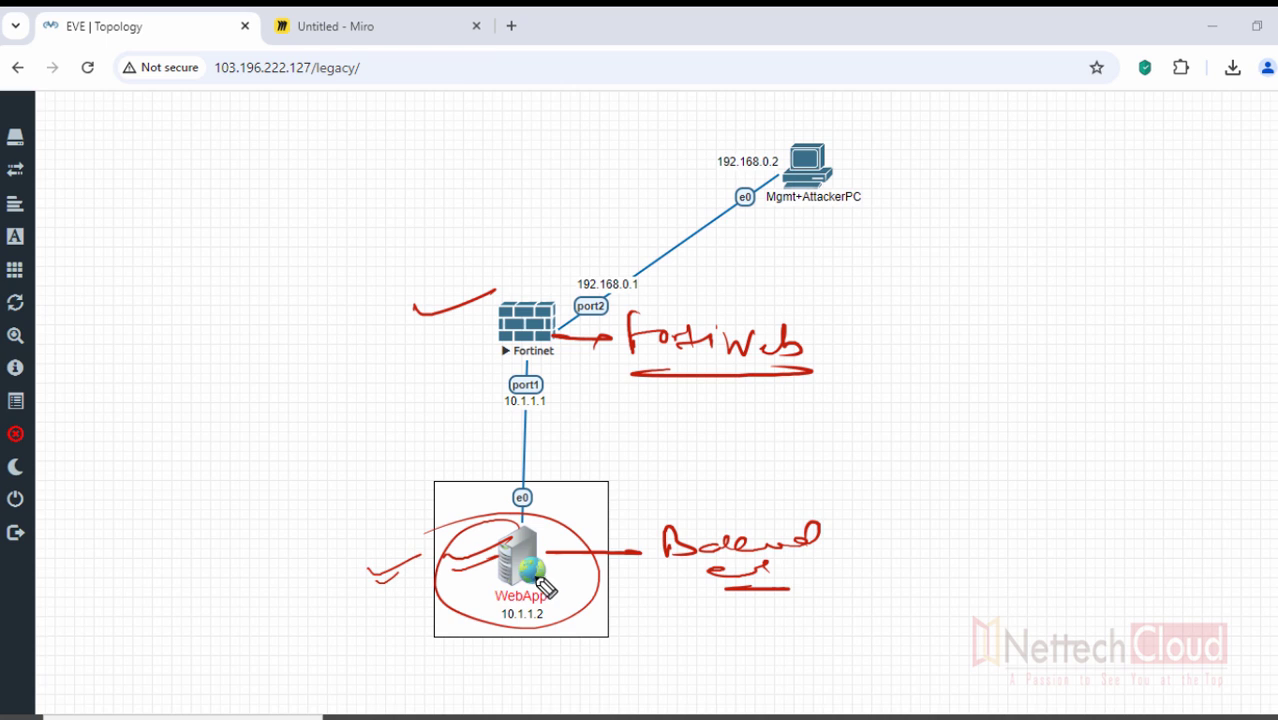
mouse_move(785, 210)
left_mouse_down()
mouse_move(862, 208)
mouse_move(845, 218)
left_mouse_up()
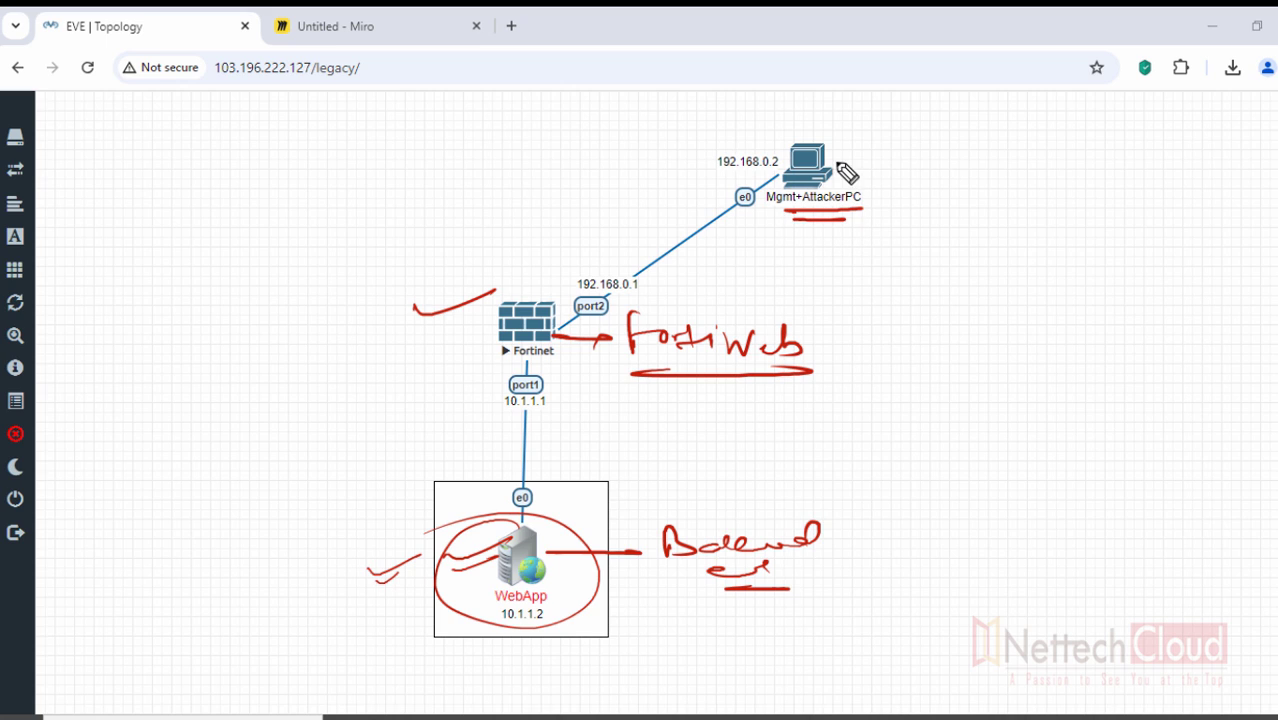
left_click_drag(840, 157, 880, 145)
left_click_drag(818, 207, 868, 203)
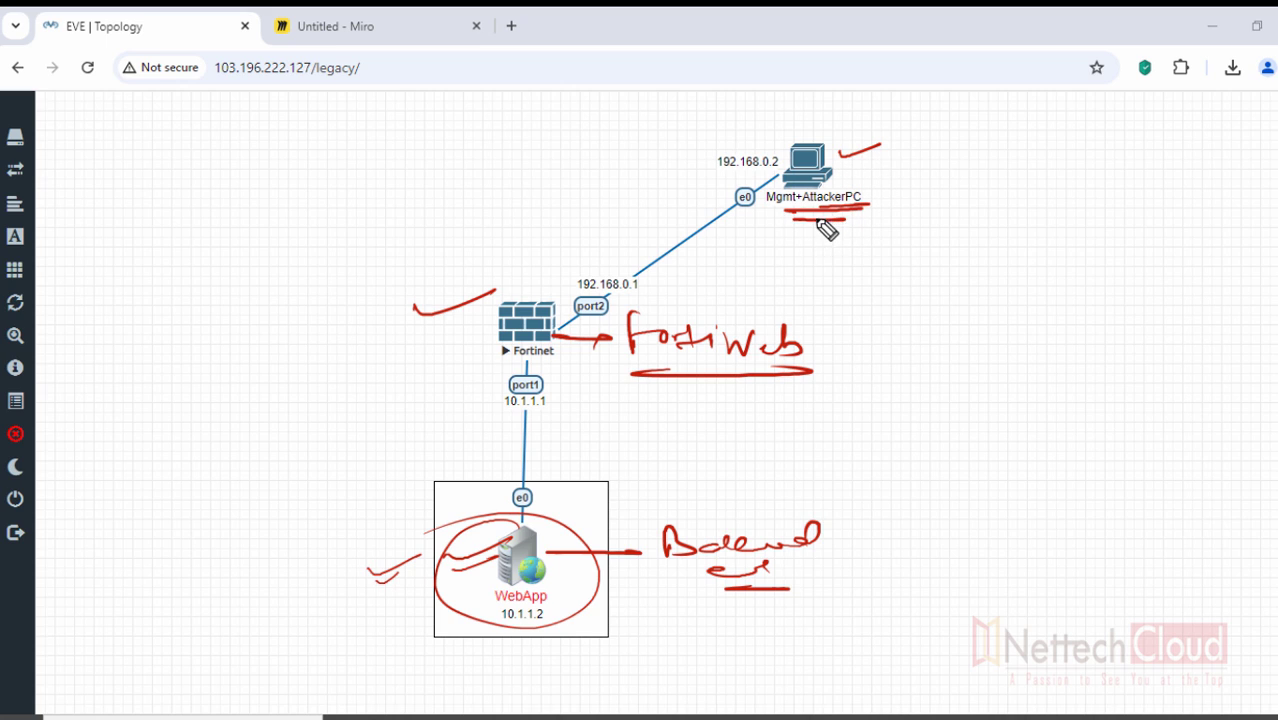
left_click_drag(557, 301, 585, 285)
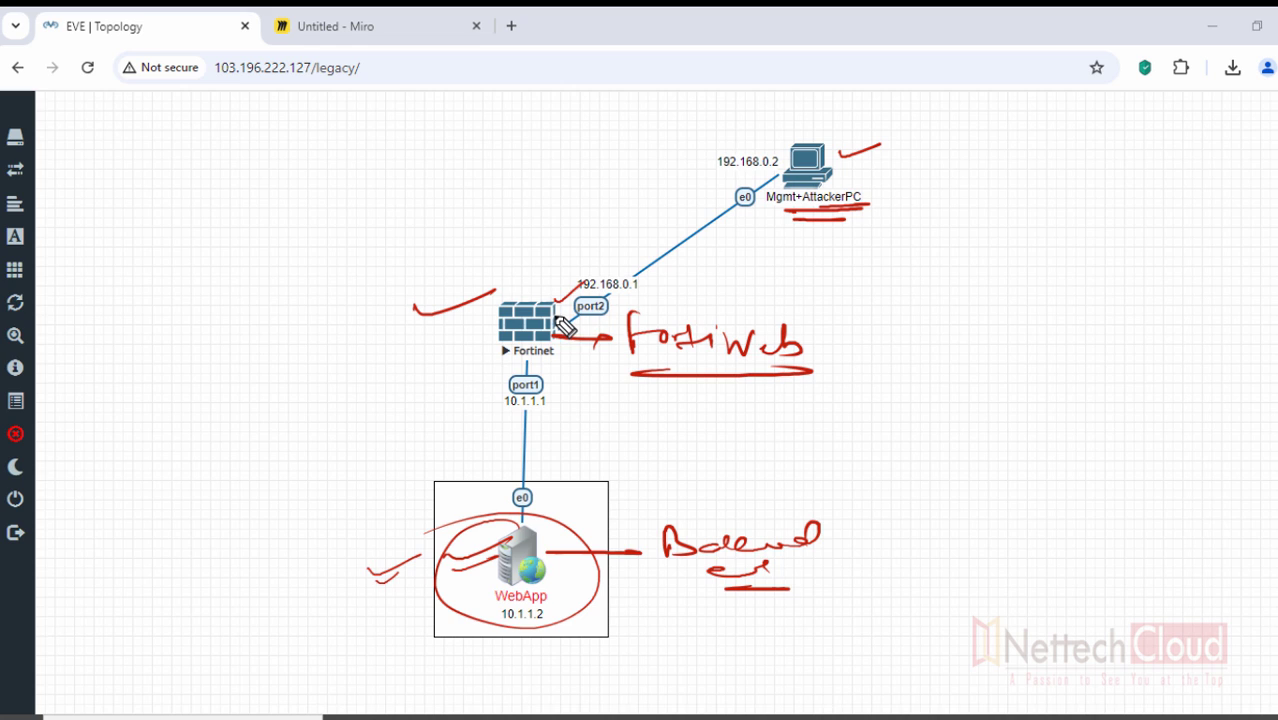
mouse_move(805, 130)
left_mouse_down()
mouse_move(879, 137)
mouse_move(672, 158)
left_mouse_up()
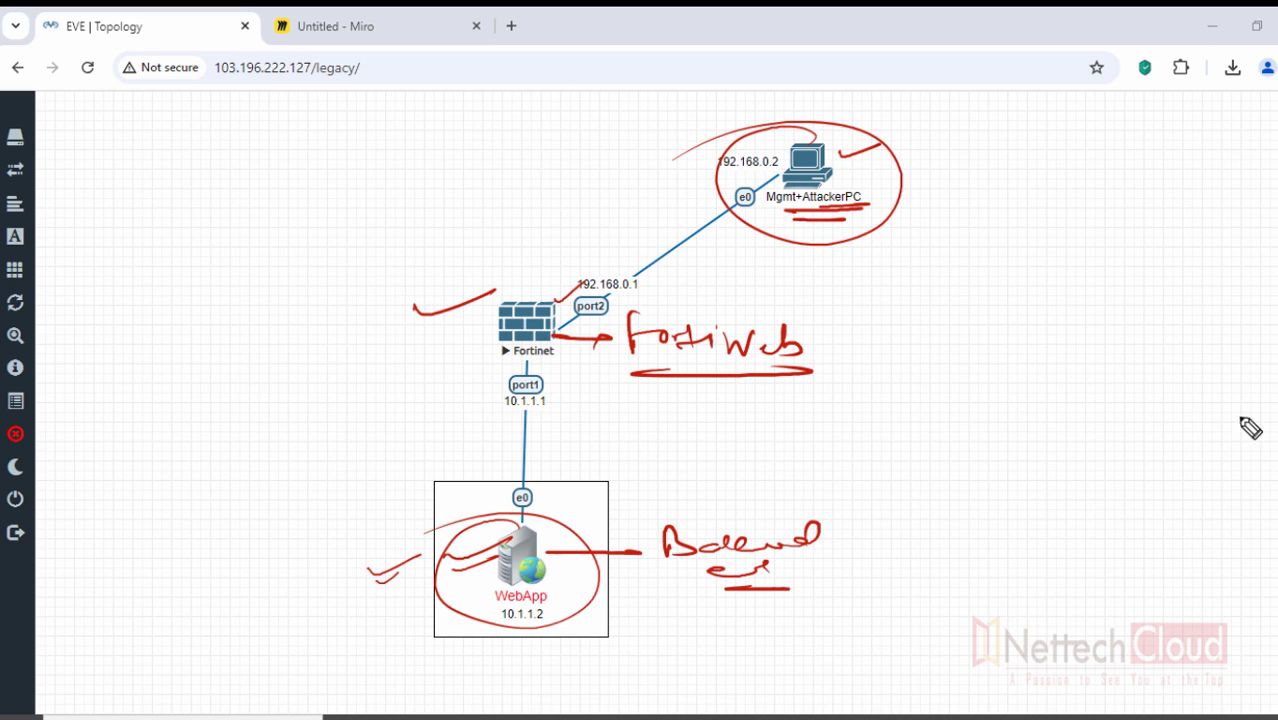
left_click(1262, 521)
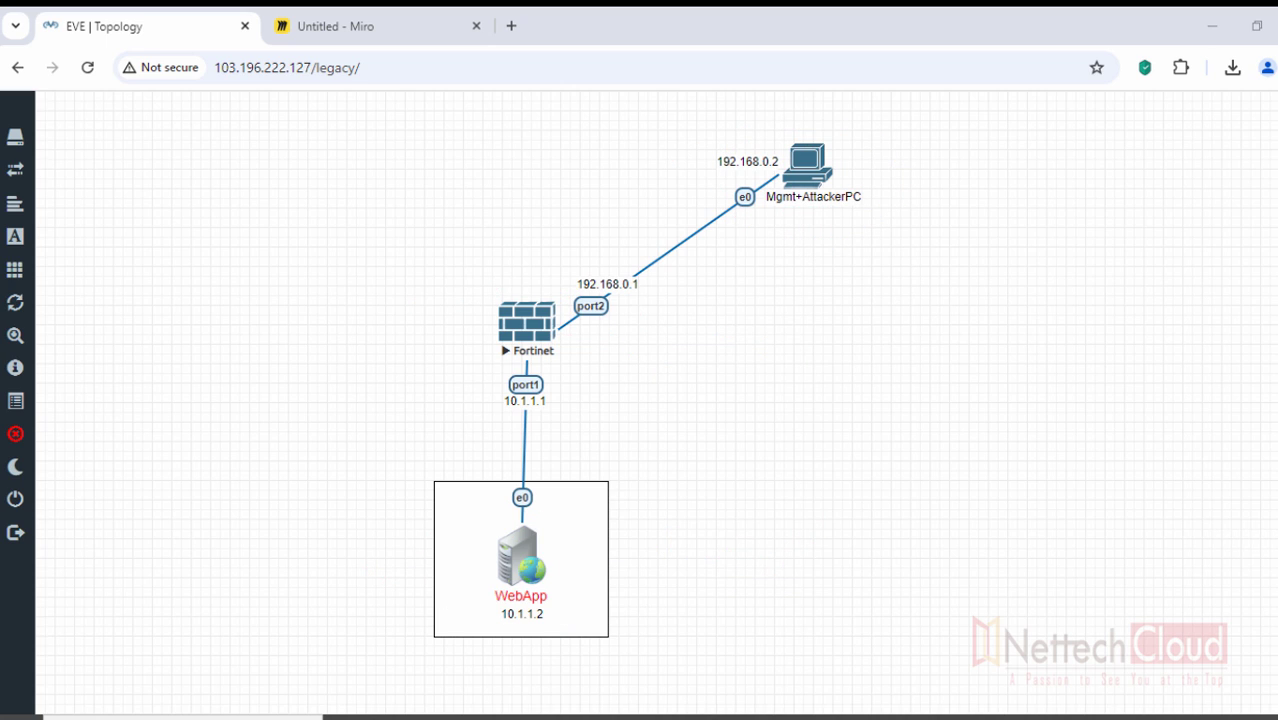
mouse_move(545, 300)
left_mouse_down()
mouse_move(597, 305)
mouse_move(537, 300)
left_mouse_up()
left_click_drag(325, 328, 392, 333)
mouse_move(300, 392)
left_mouse_down()
mouse_move(359, 382)
mouse_move(377, 394)
mouse_move(388, 378)
mouse_move(432, 372)
mouse_move(466, 382)
left_mouse_up()
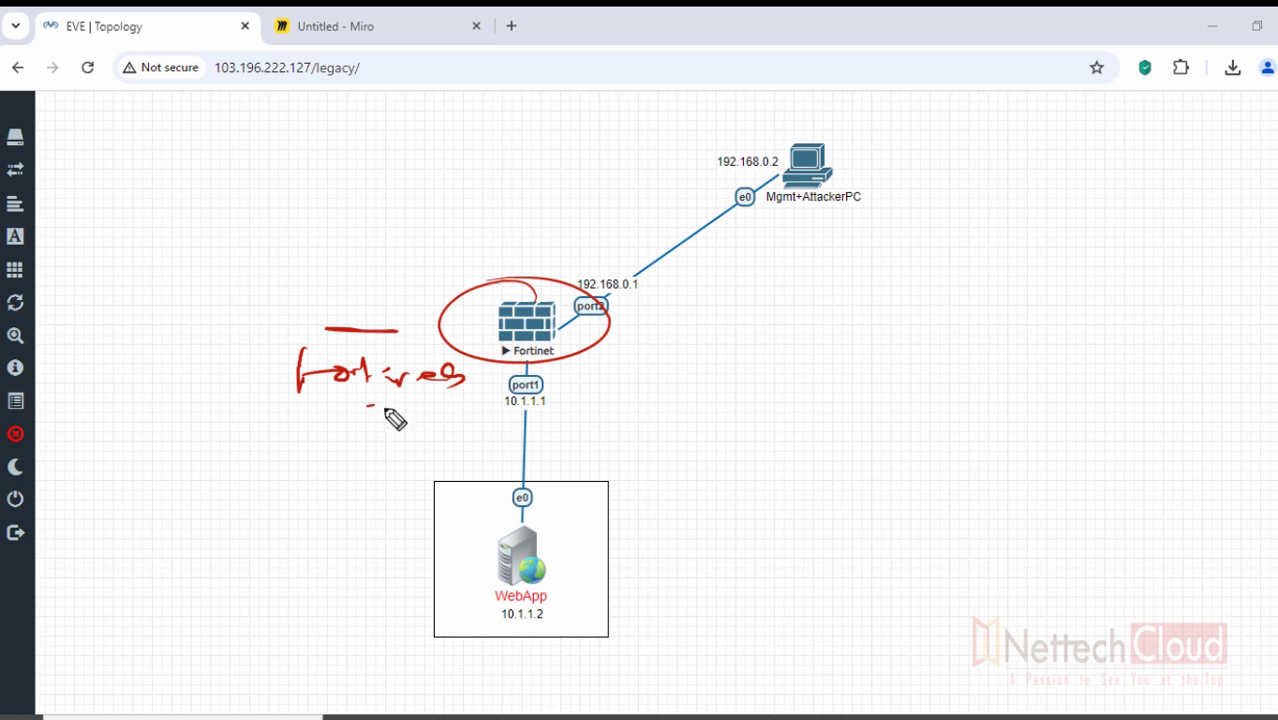
left_click_drag(355, 407, 467, 404)
key("Escape")
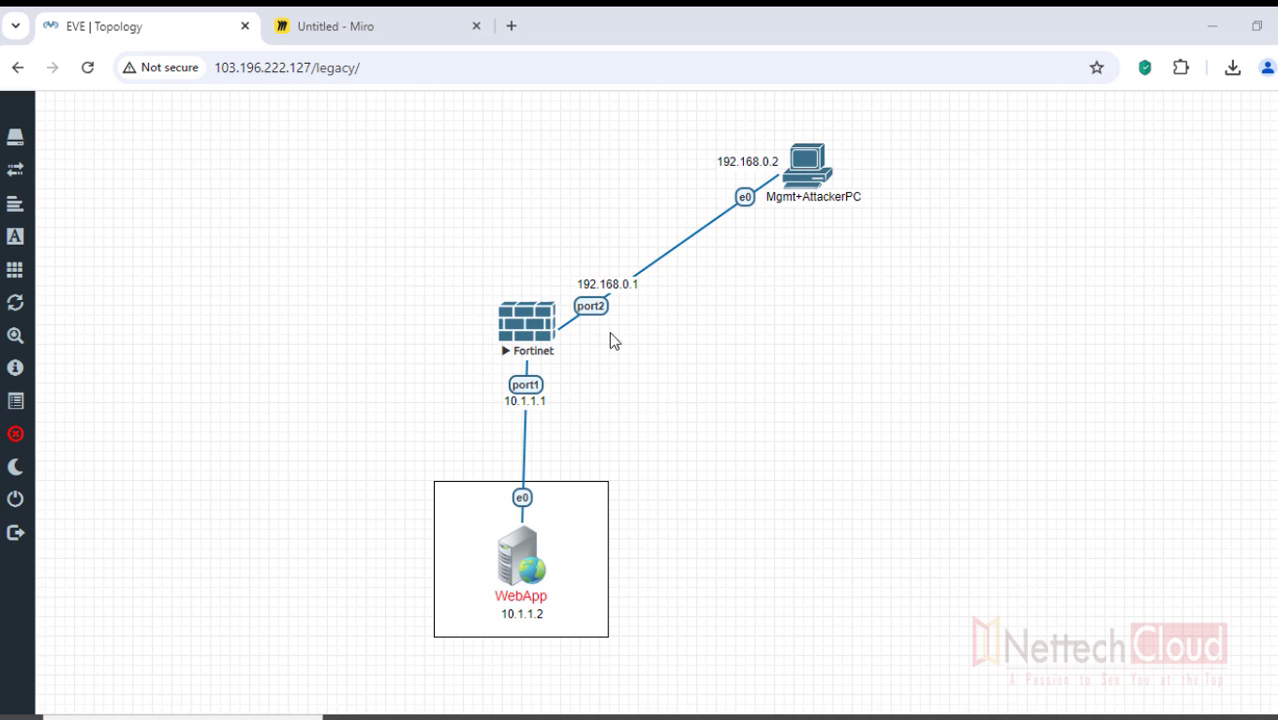
- Open the Fortinet node's console in SecureCRT and move the window slightly lower
left_click(525, 333)
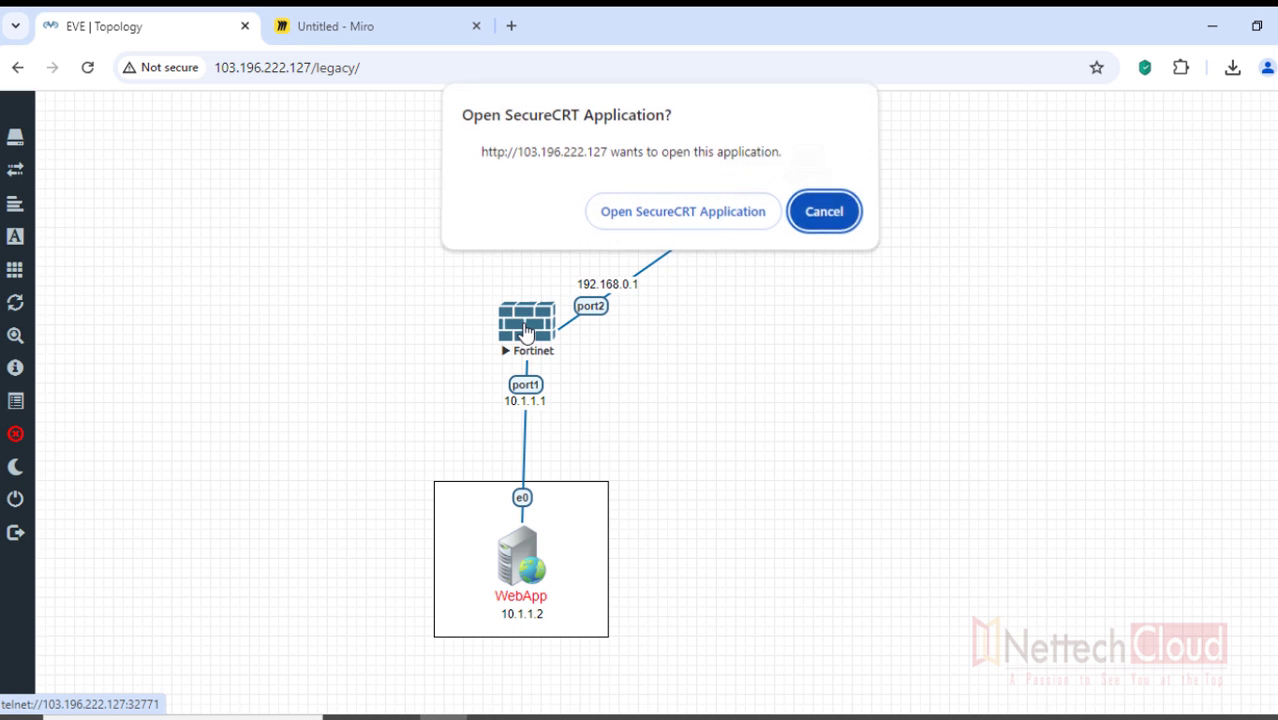
left_click(665, 217)
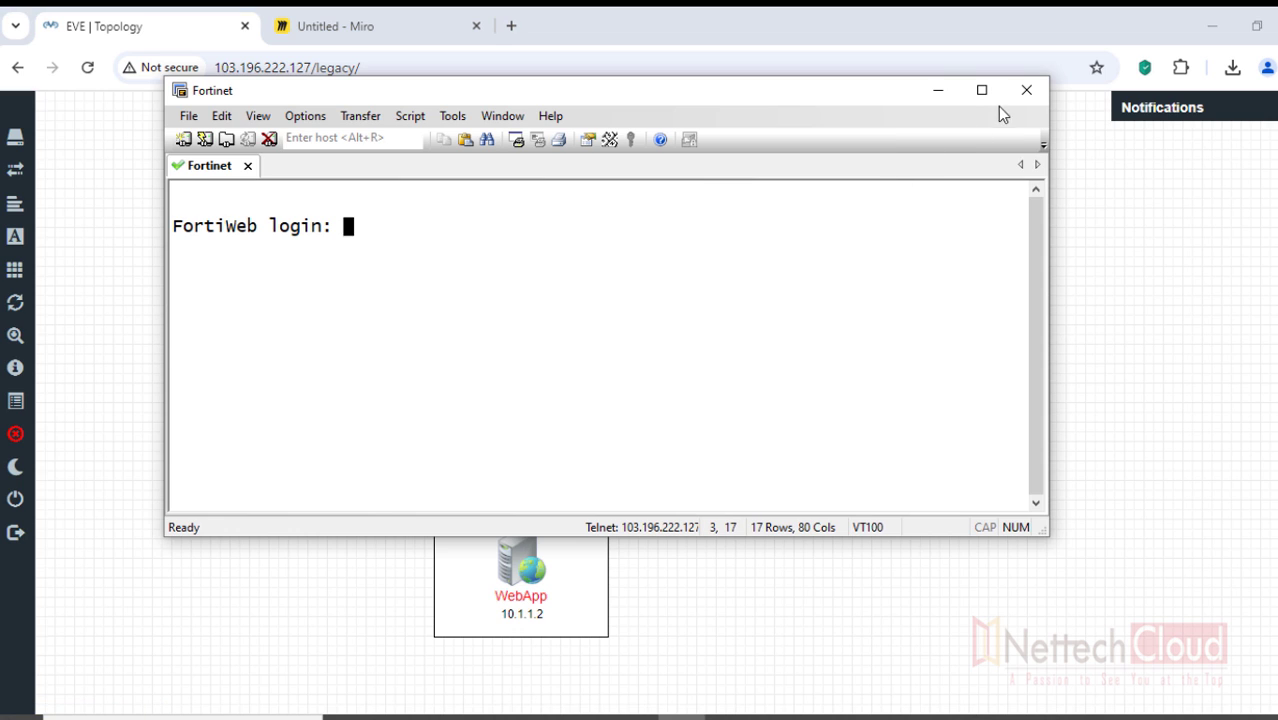
left_click_drag(738, 103, 750, 145)
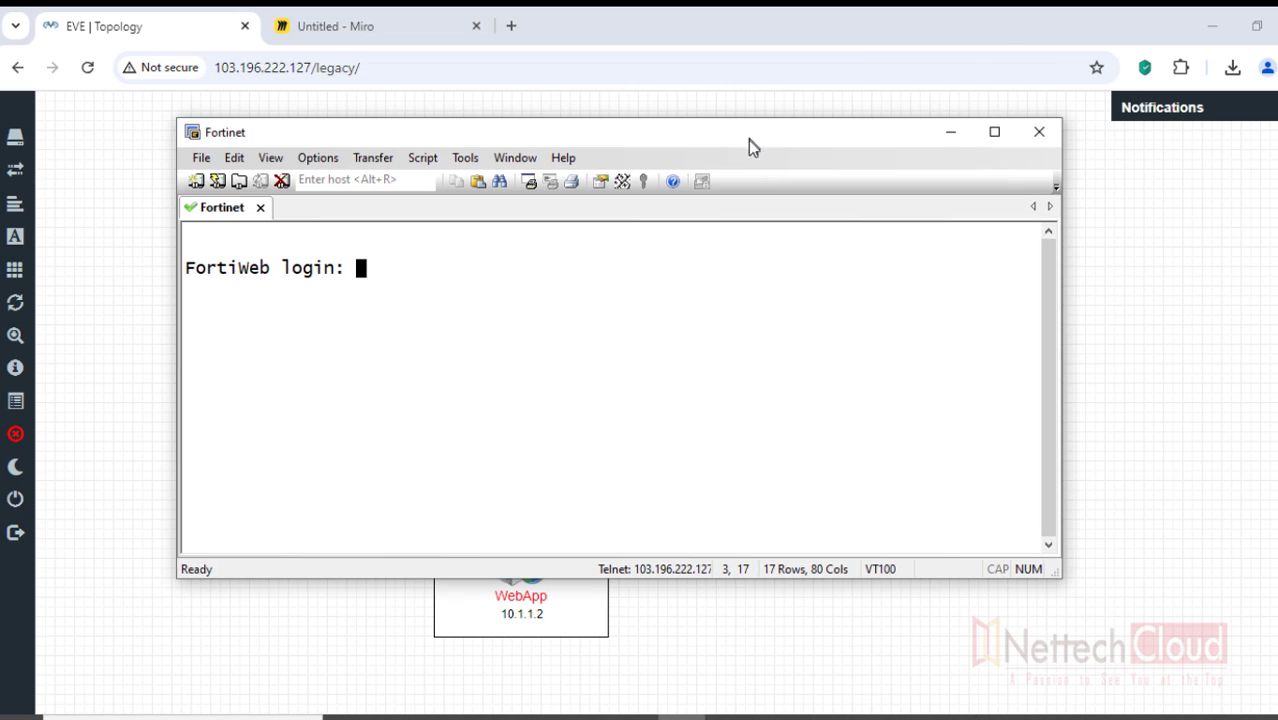
- Log in as admin with the blank default password and set a new password
key("Return")
key("Return")
key("Return")
key("Return")
key("Return")
key("Return")
type("admin")
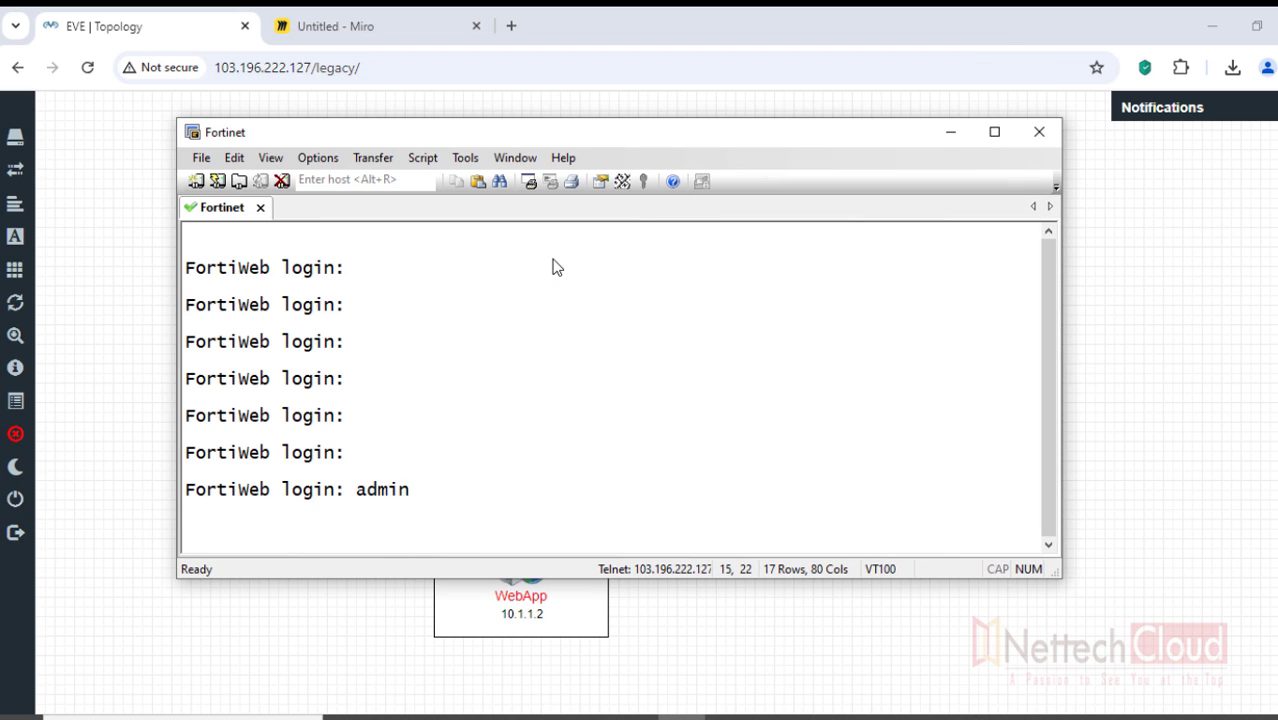
key("Return")
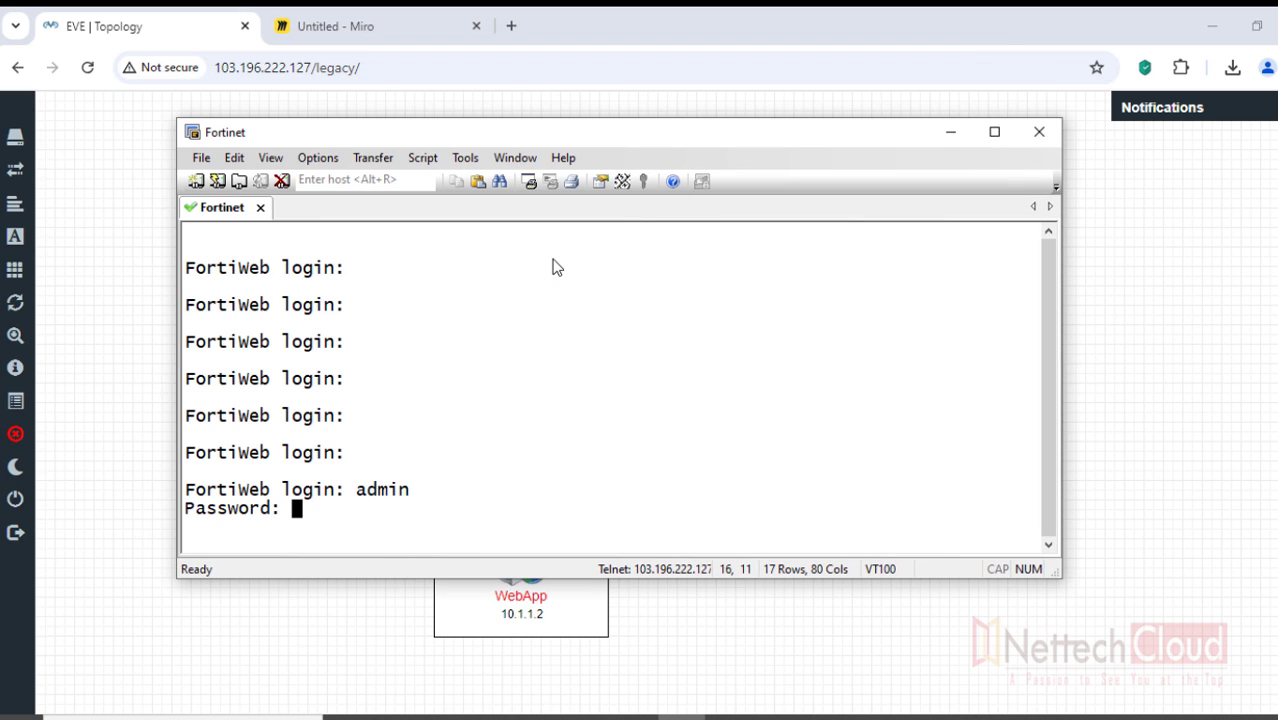
key("Return")
type("**")
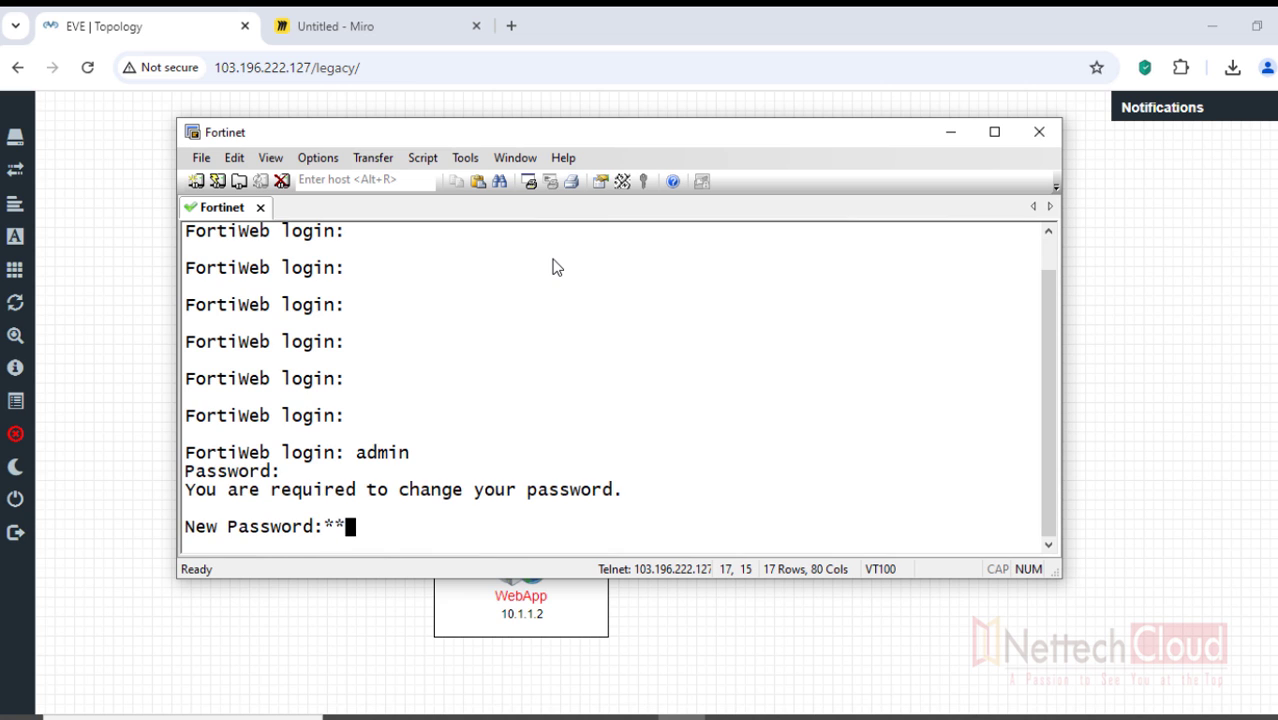
type("***")
key("Return")
type("*****")
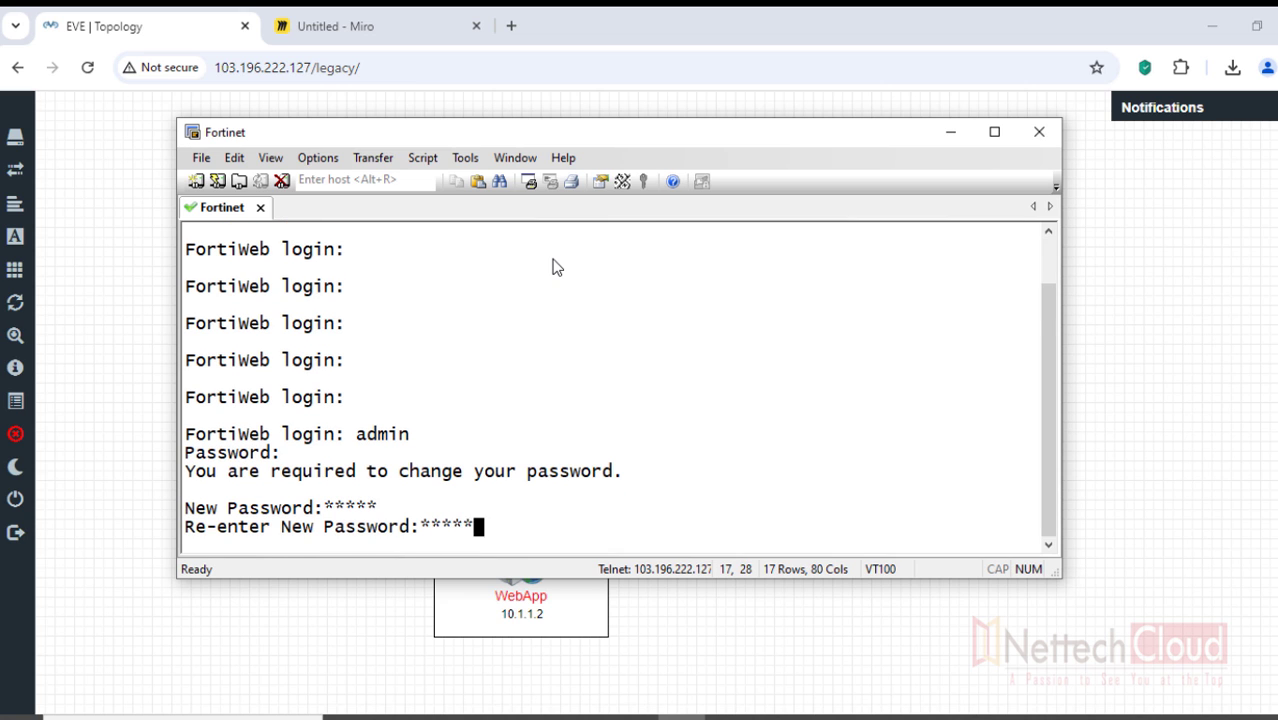
key("Return")
key("Return")
type("conf")
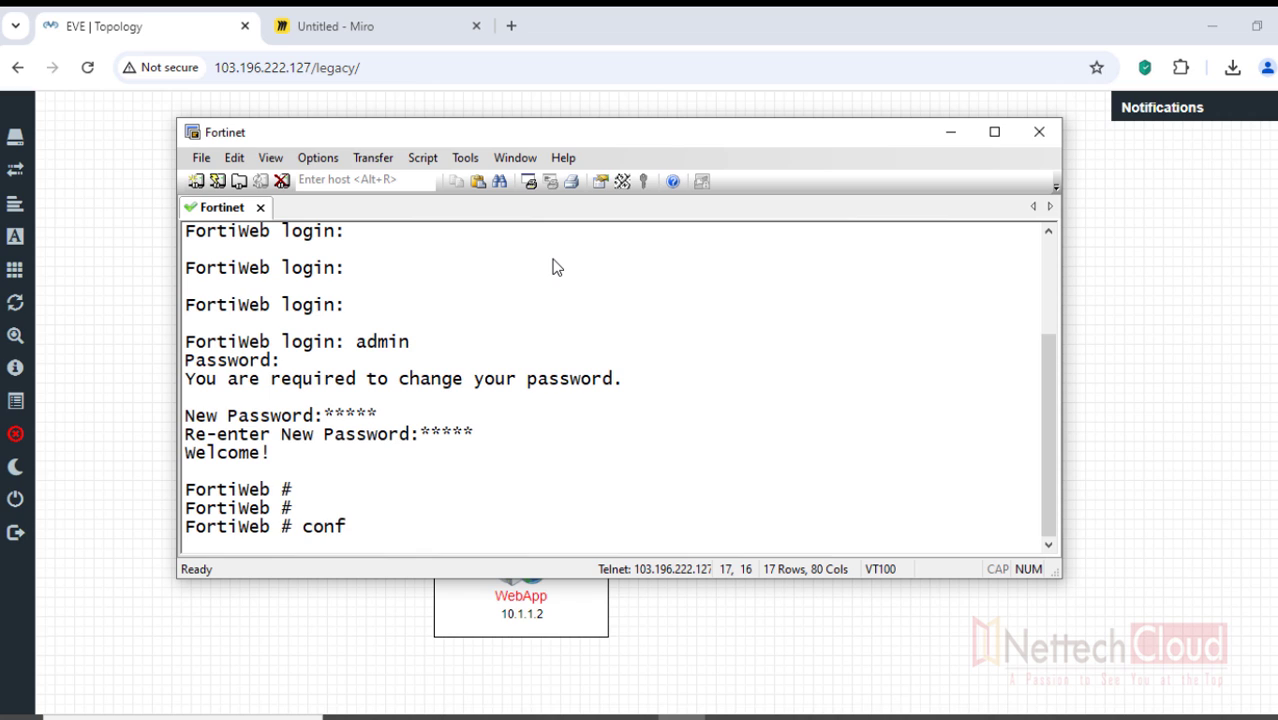
type("ig system interface")
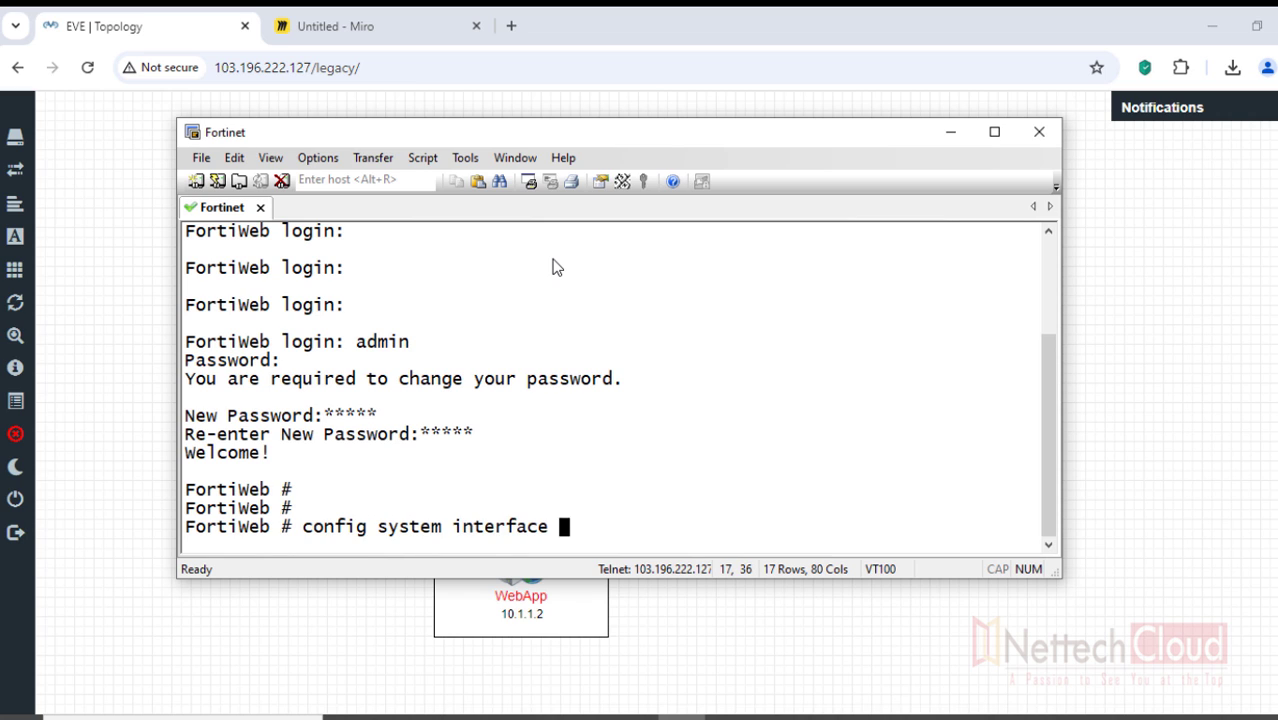
- Make port2 a static interface with IP 192.168.0.1/24
key("Return")
type("edit po")
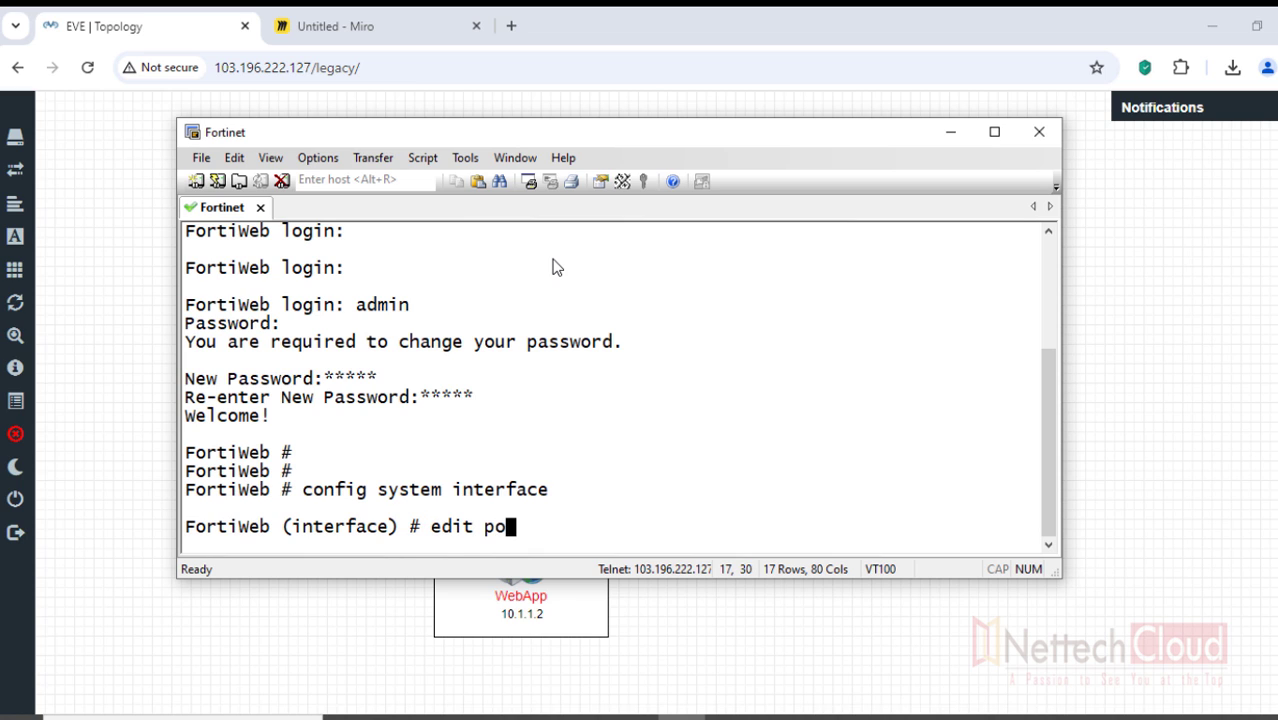
type("rt2")
key("Return")
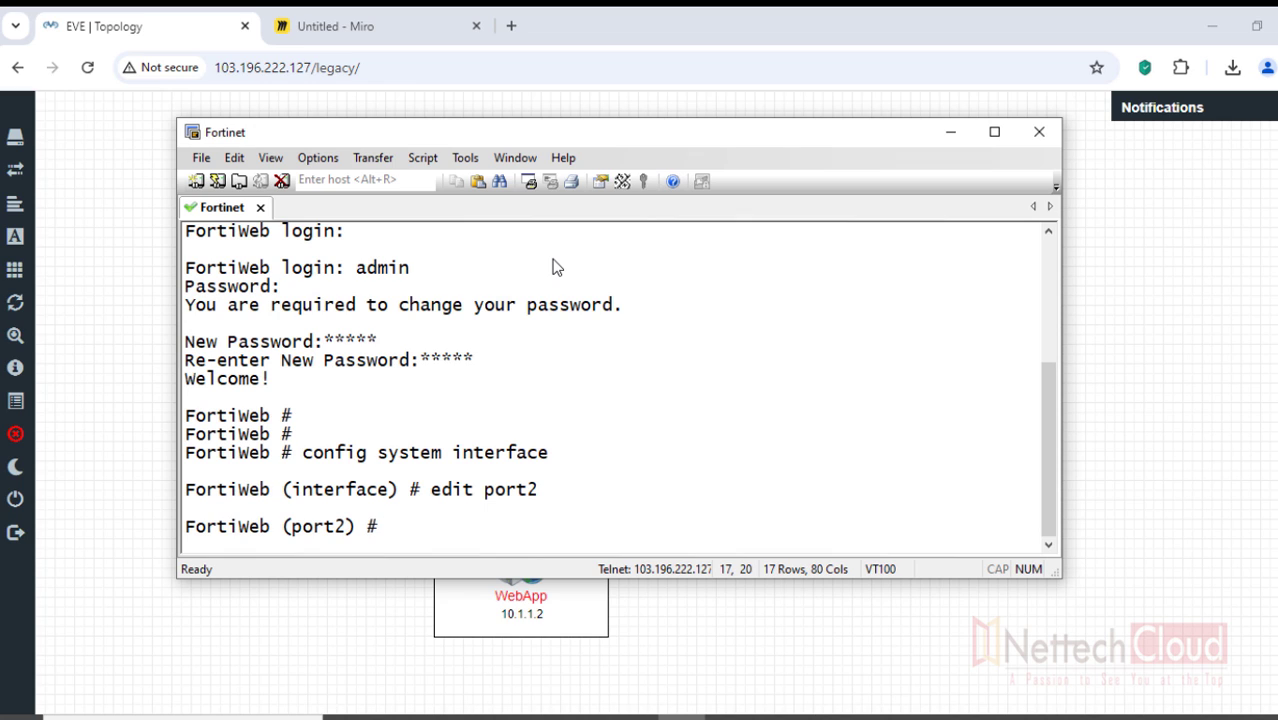
type("set mode st")
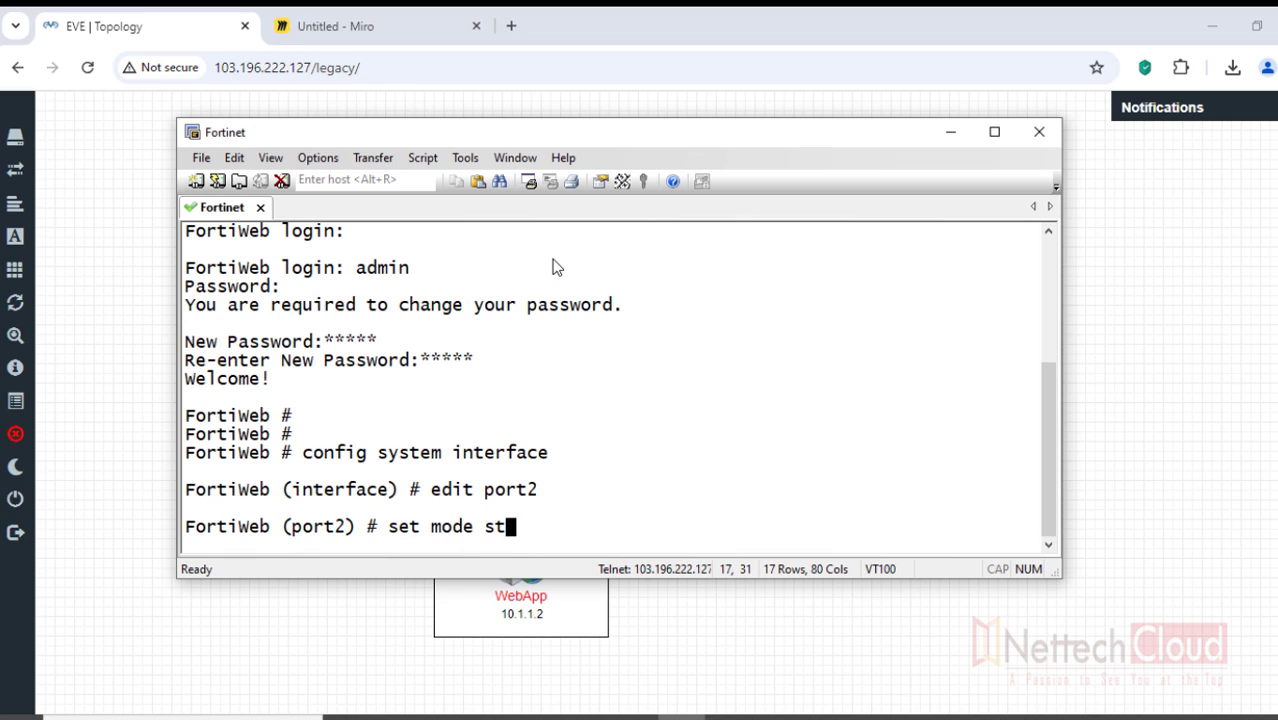
type("atic")
key("Return")
type("set i")
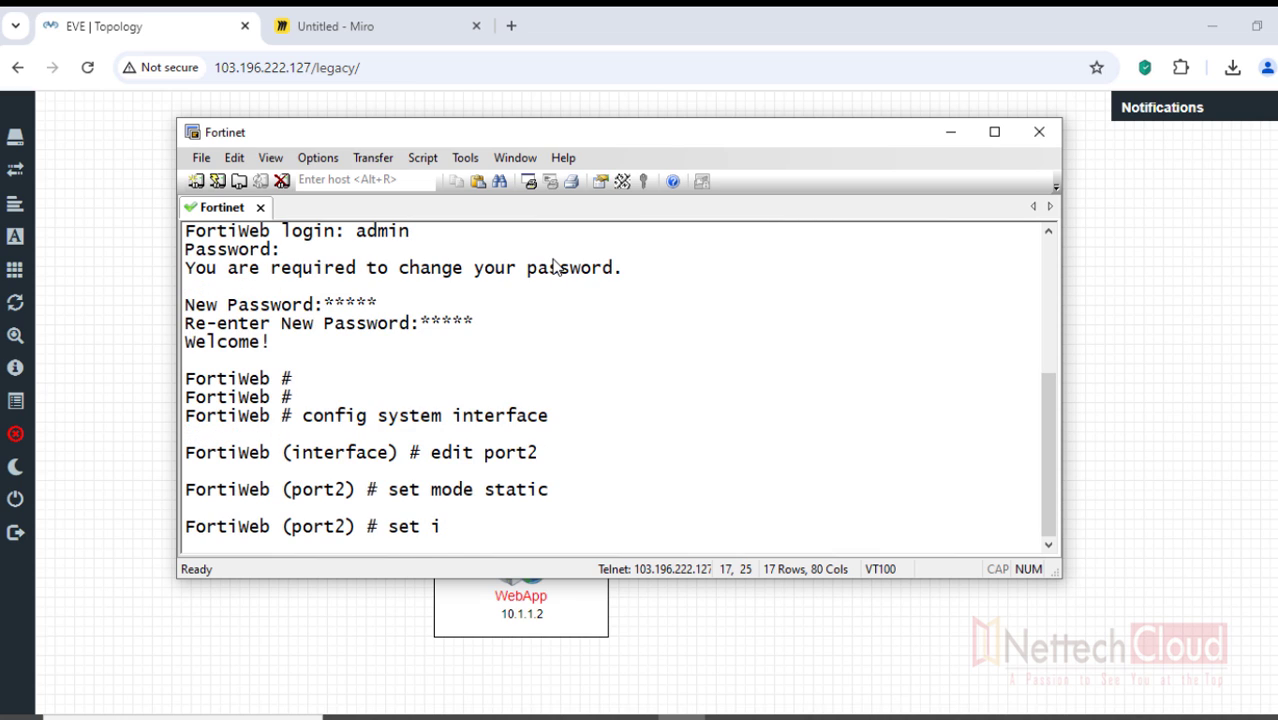
type("p 192.168.0")
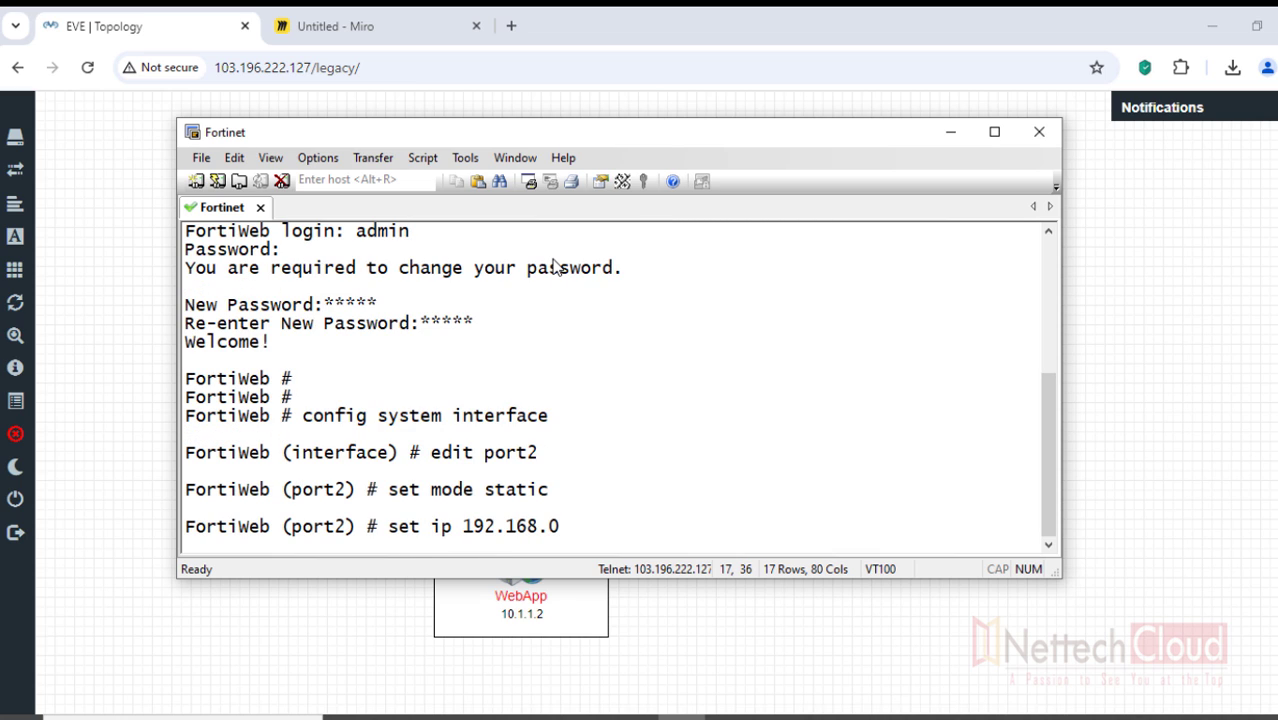
type(".1/24")
key("Return")
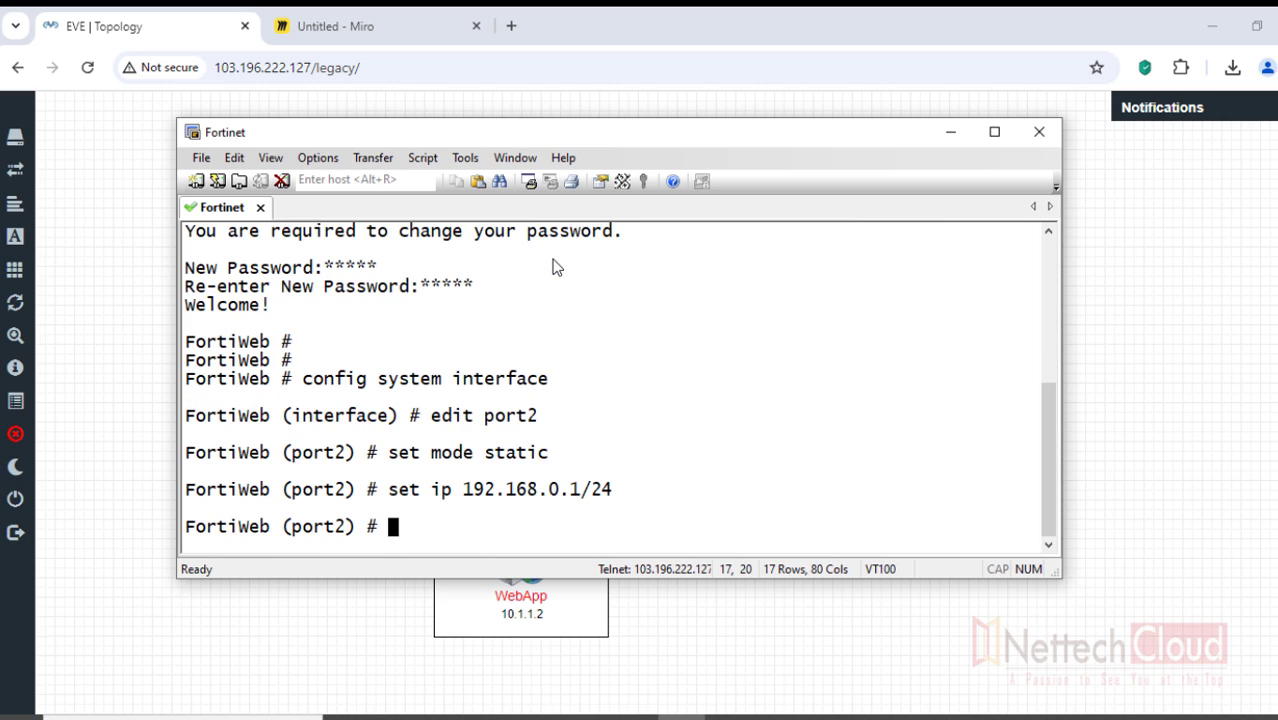
- Allow ping, HTTPS, HTTP and SSH on port2, end the configuration, and minimise the terminal
type("set allowaccess ping")
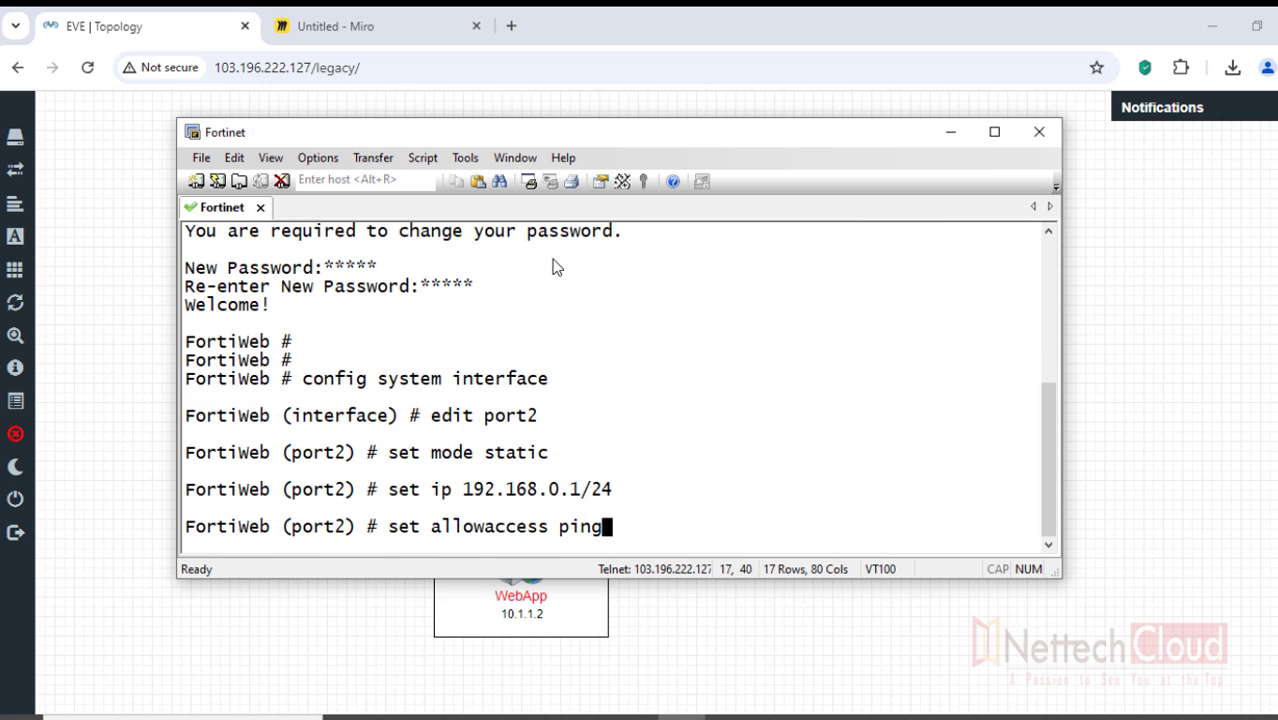
type(" https htt")
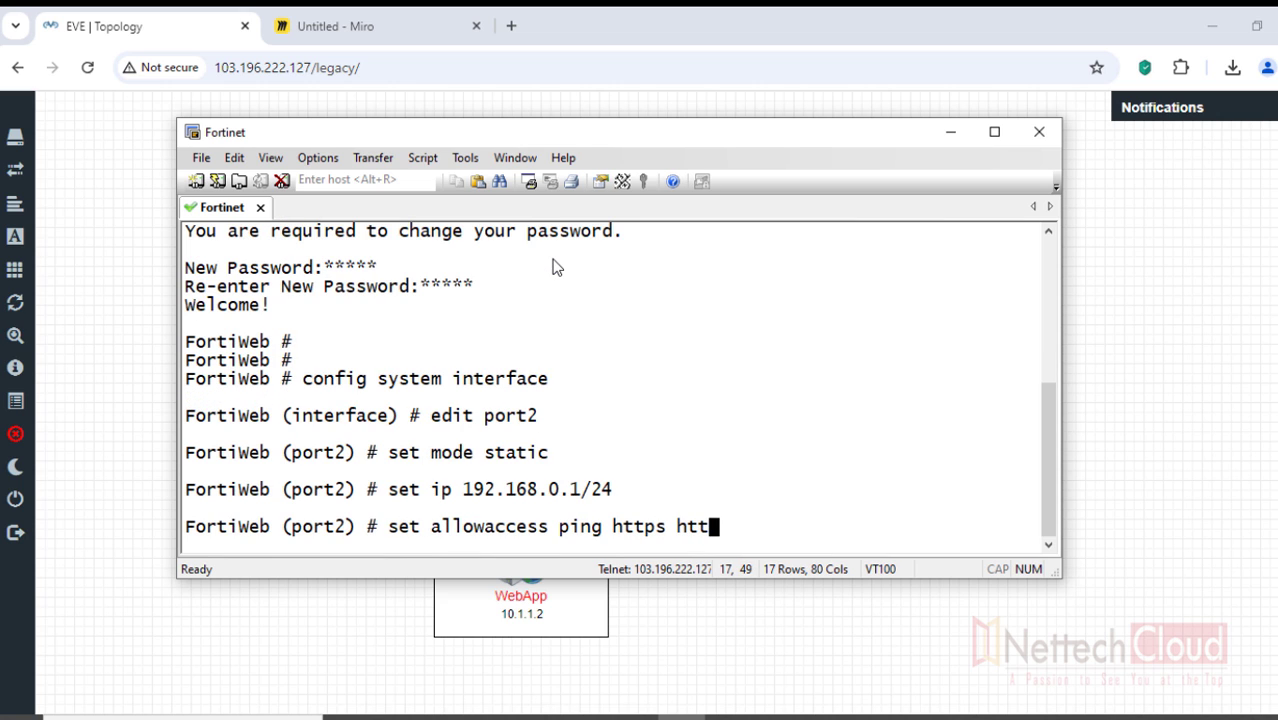
type("p ssh")
key("Return")
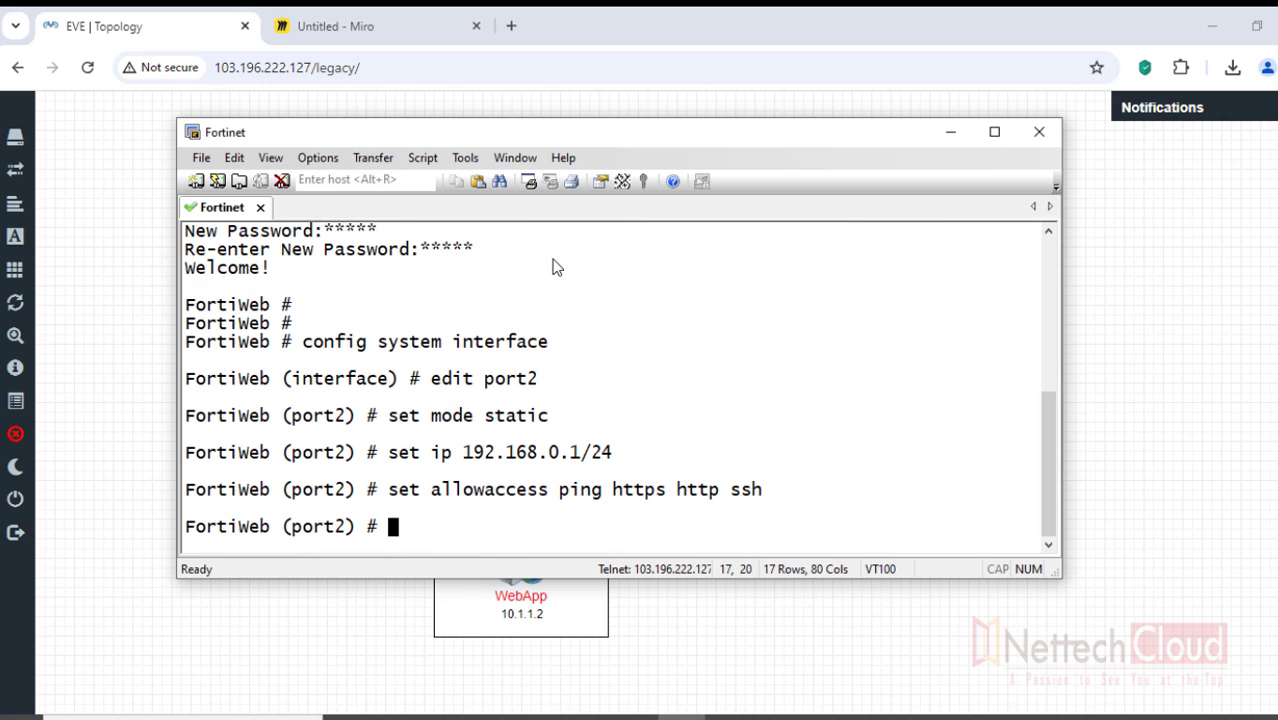
type("end")
key("Return")
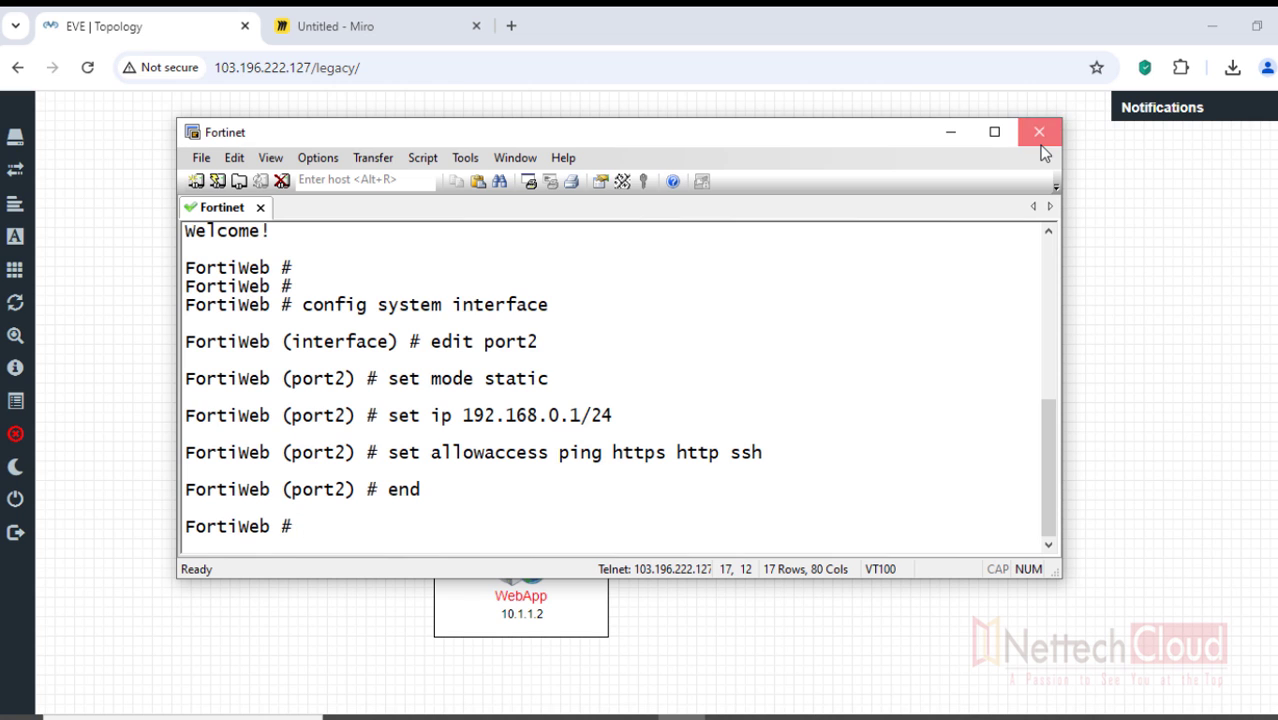
left_click(948, 134)
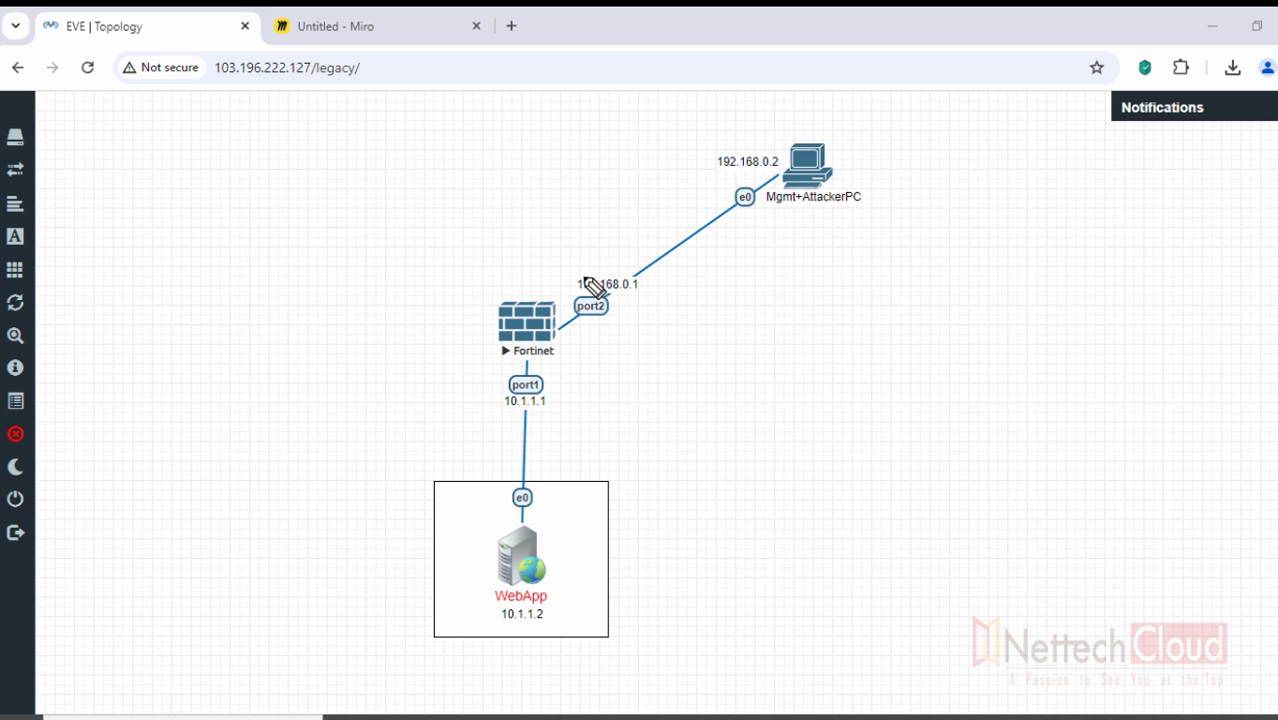
left_click_drag(590, 268, 600, 263)
left_click_drag(481, 270, 526, 251)
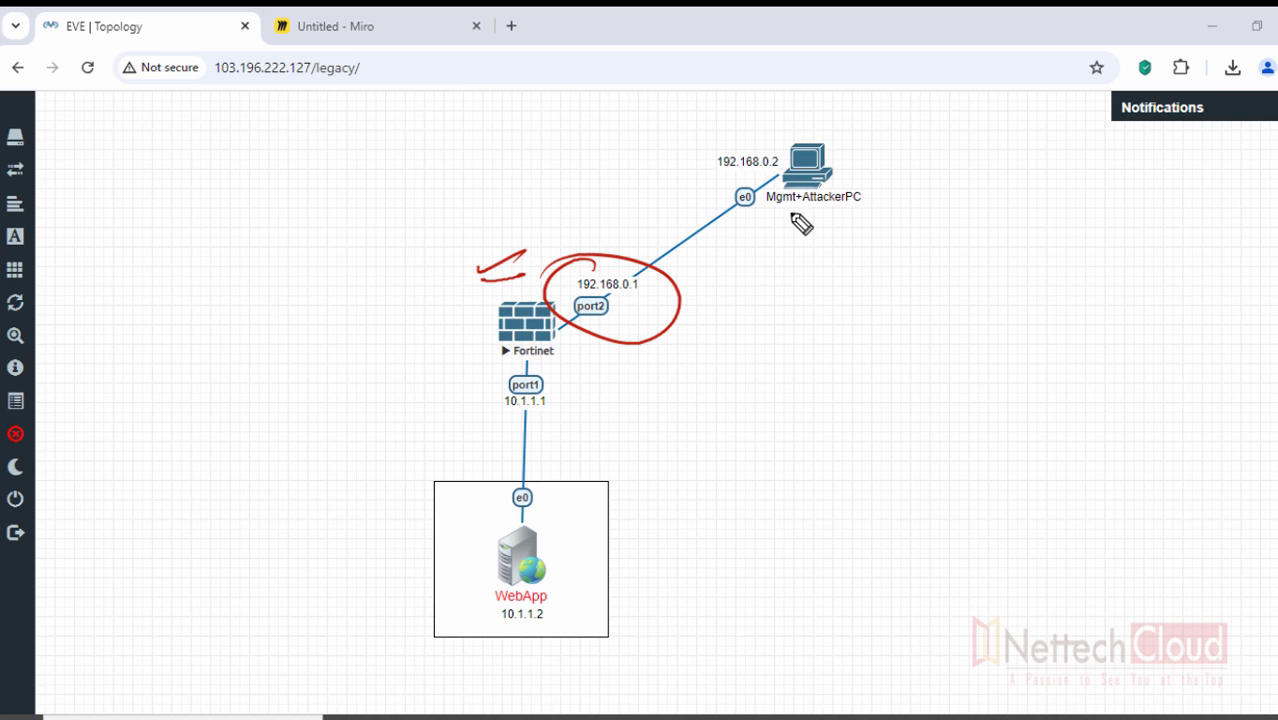
left_click_drag(776, 213, 832, 224)
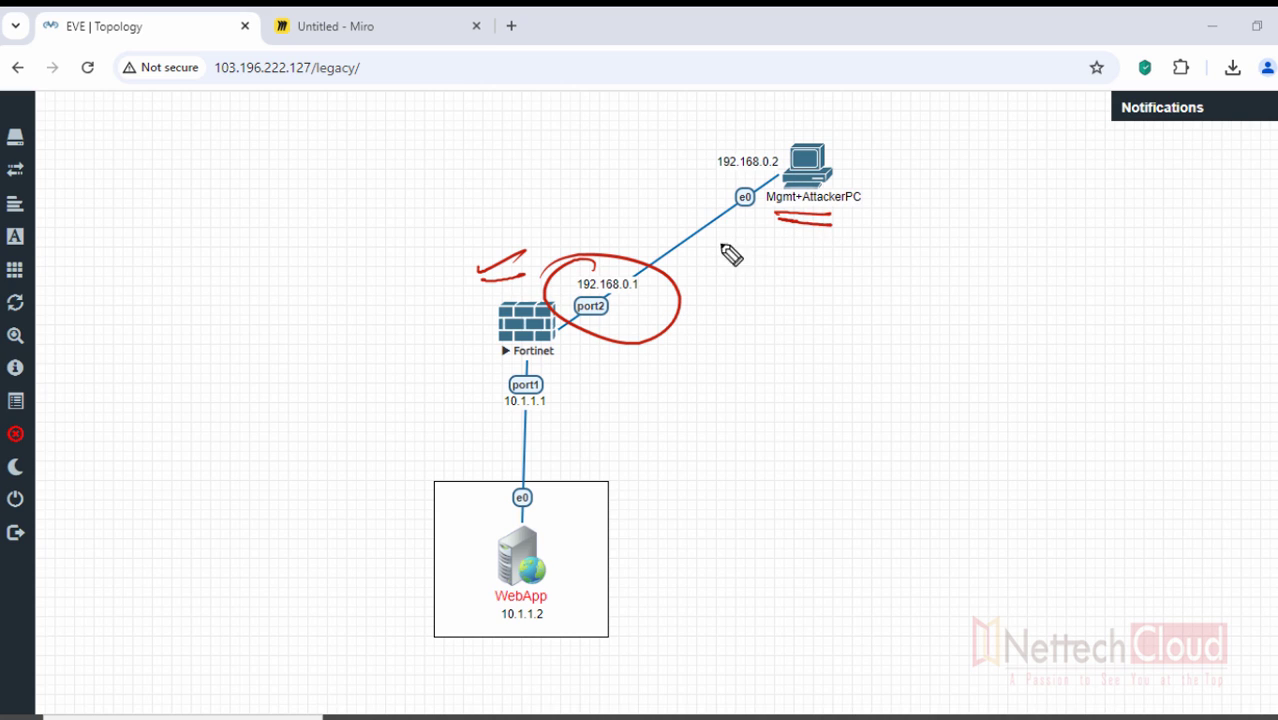
left_click_drag(446, 306, 498, 291)
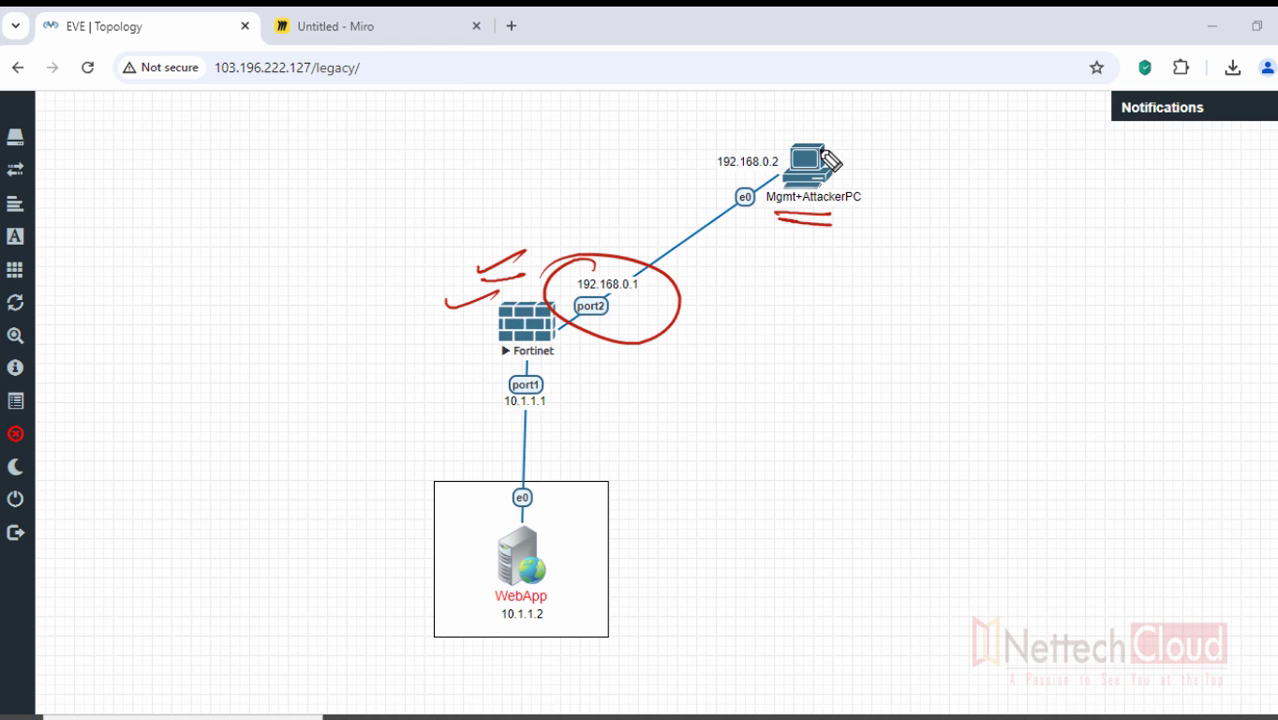
left_click_drag(828, 152, 775, 190)
left_click_drag(583, 292, 640, 296)
mouse_move(790, 255)
left_mouse_down()
mouse_move(822, 277)
mouse_move(873, 283)
mouse_move(945, 251)
mouse_move(936, 280)
left_mouse_up()
left_click(936, 250)
left_click(934, 266)
left_click_drag(981, 232, 951, 284)
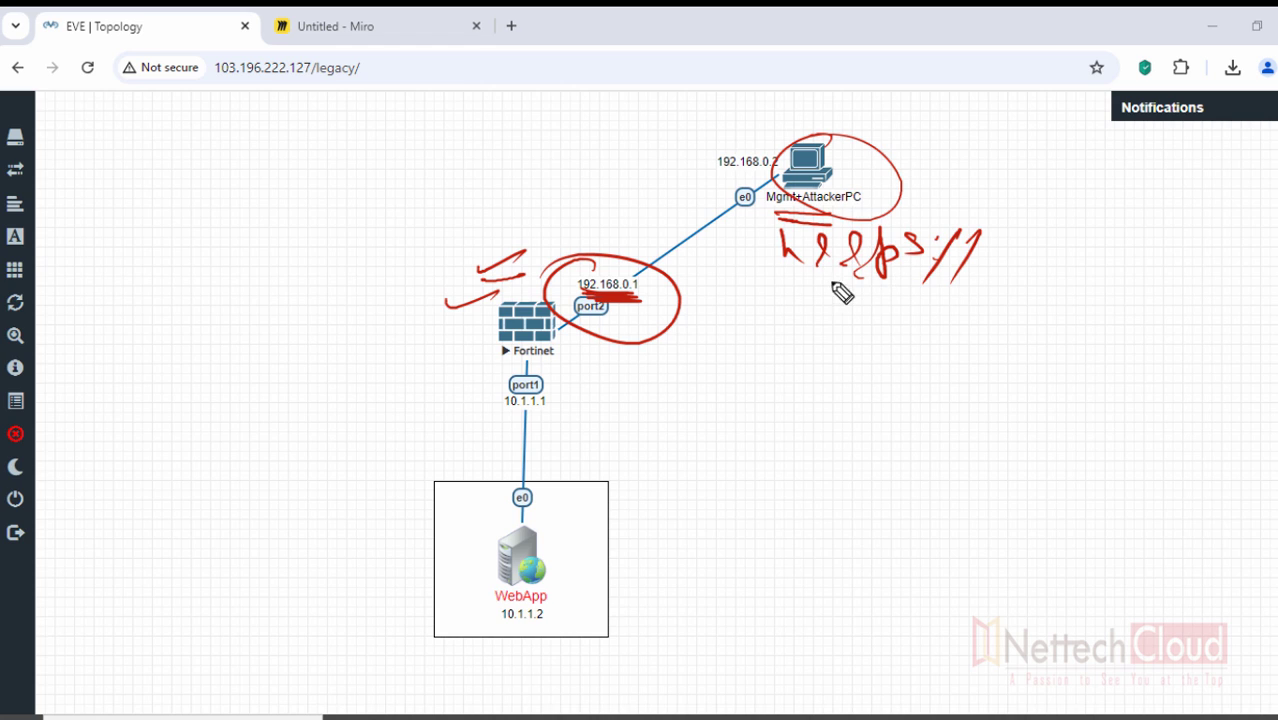
left_click_drag(792, 282, 925, 279)
left_click_drag(446, 322, 488, 312)
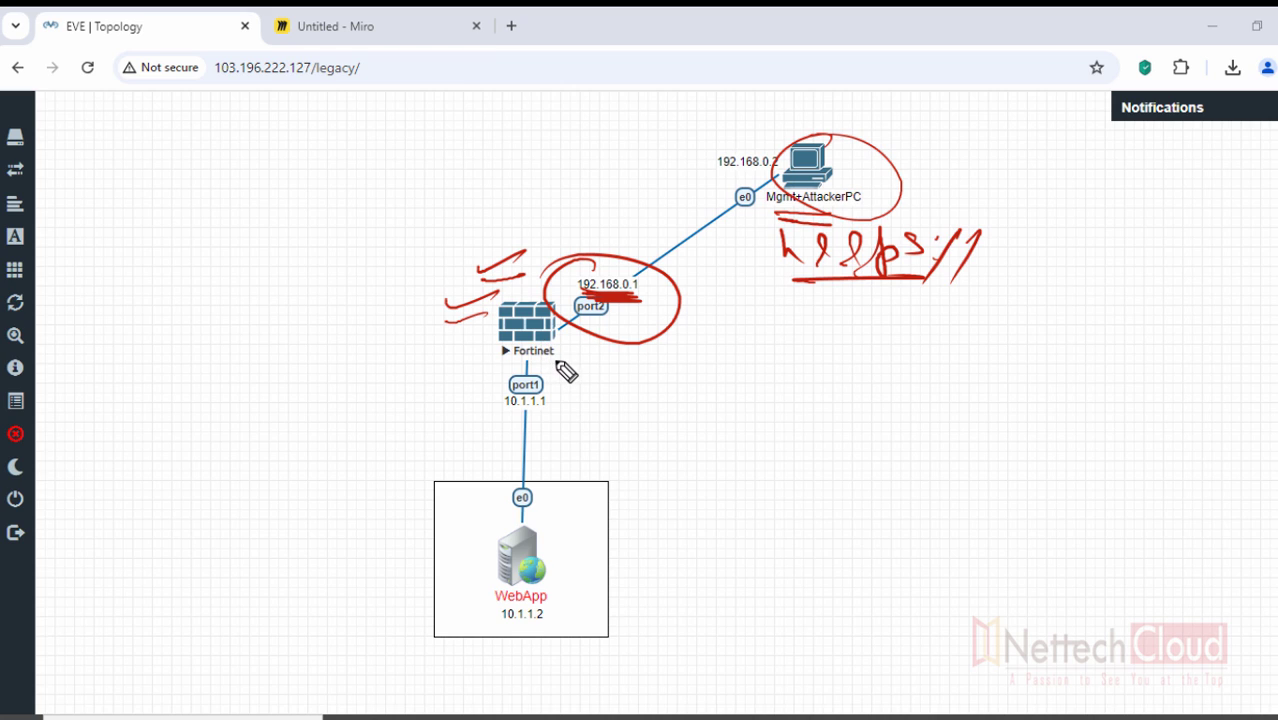
mouse_move(224, 208)
left_mouse_down()
mouse_move(262, 251)
mouse_move(302, 232)
mouse_move(333, 273)
left_mouse_up()
left_click_drag(366, 244, 388, 232)
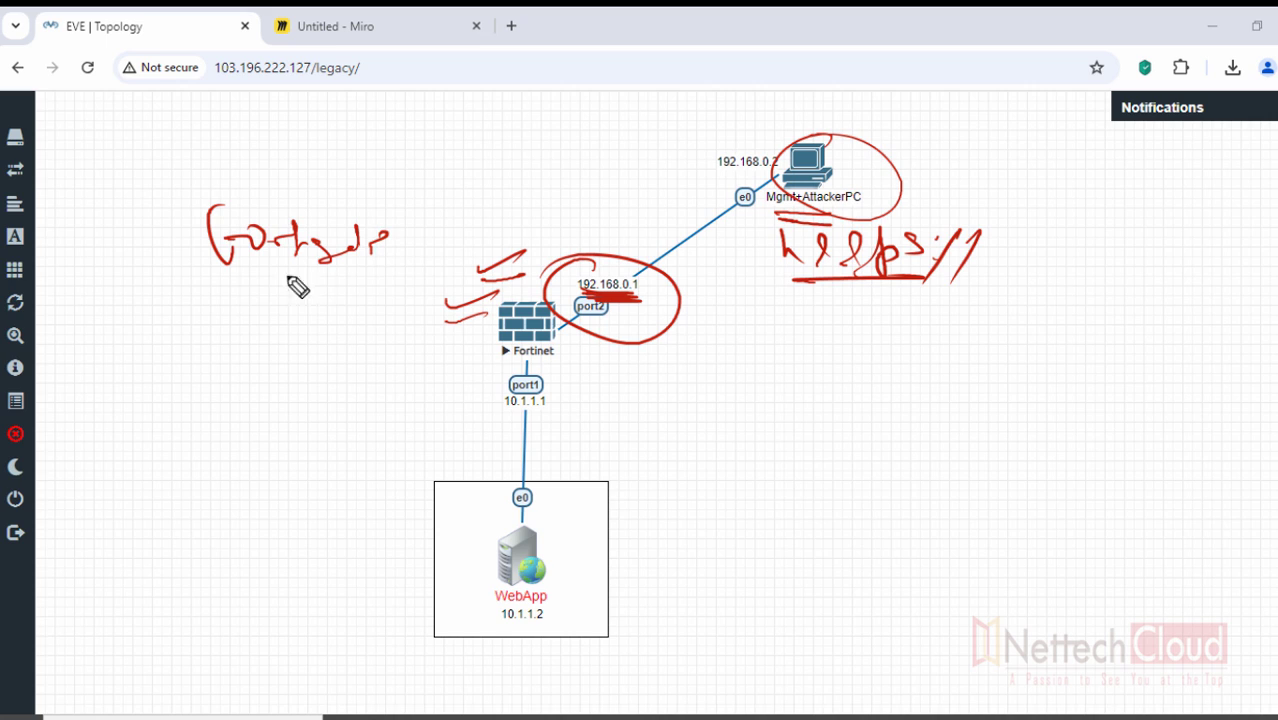
left_click_drag(242, 283, 386, 271)
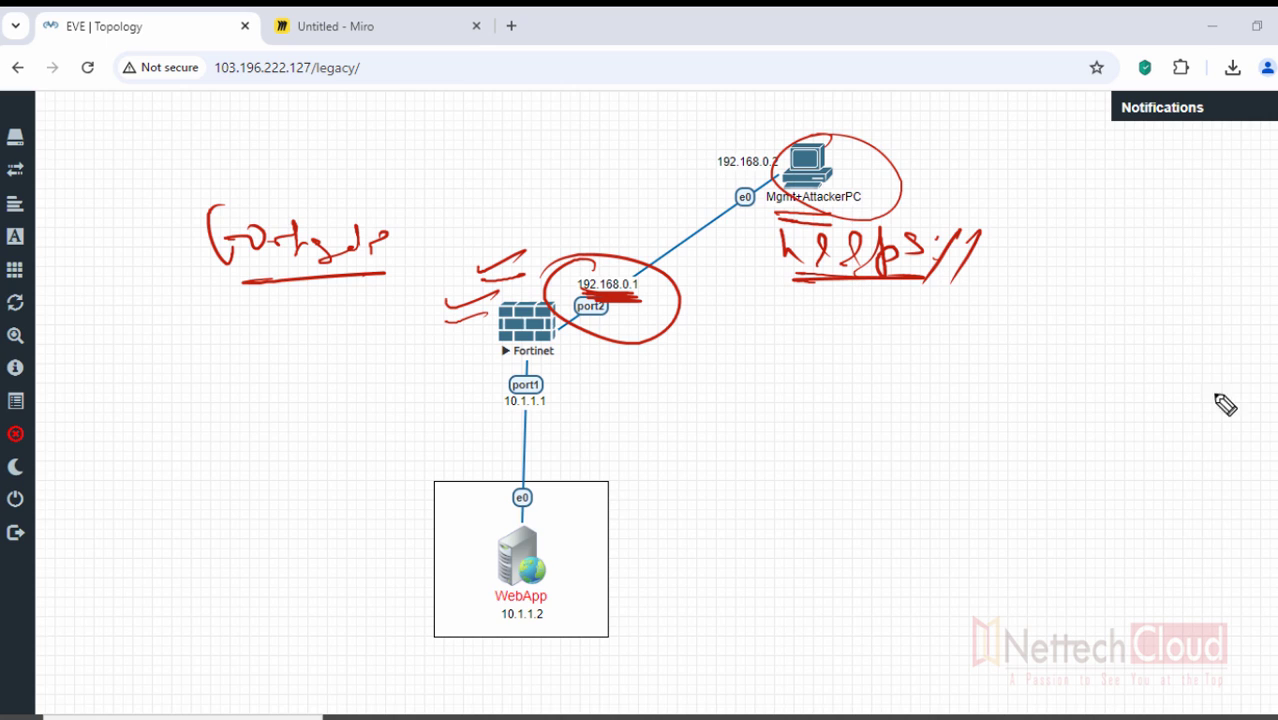
key("Escape")
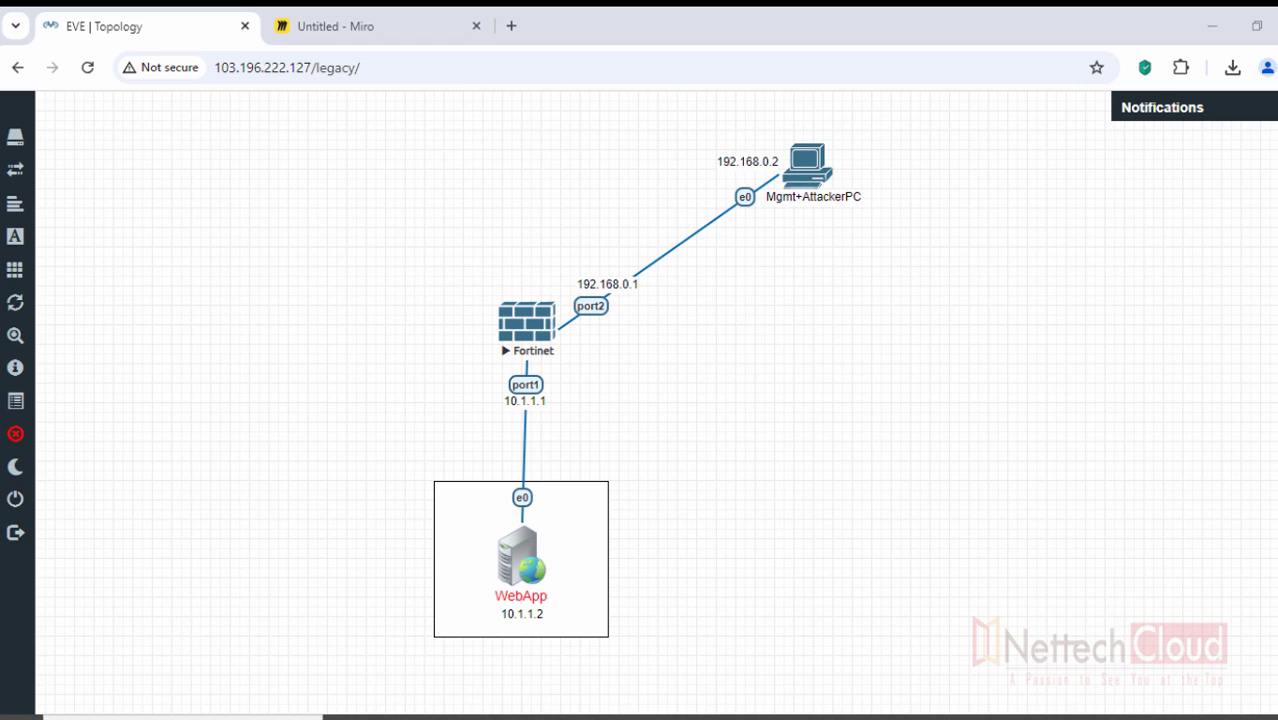
- In red, circle and underline the attacker PC, Fortinet and WebApp nodes, adding arrows
mouse_move(801, 140)
left_mouse_down()
mouse_move(699, 148)
mouse_move(652, 172)
left_mouse_up()
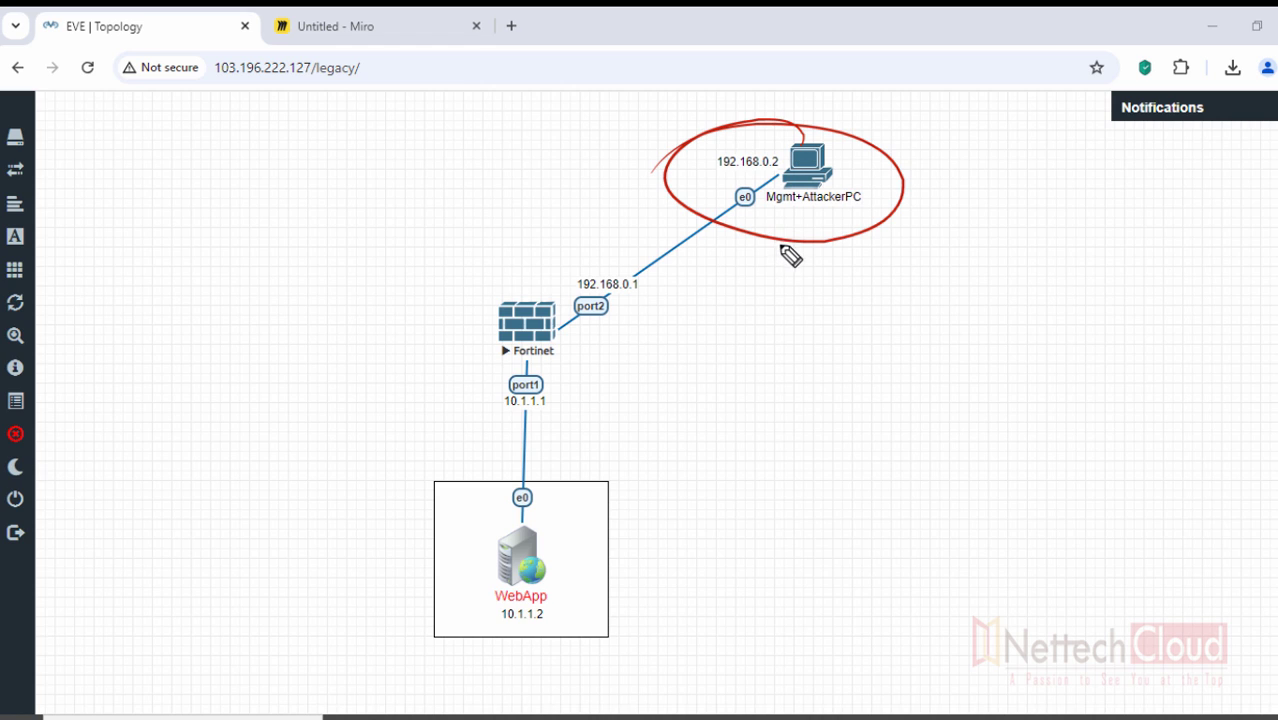
mouse_move(788, 214)
left_mouse_down()
mouse_move(852, 214)
mouse_move(792, 221)
left_mouse_up()
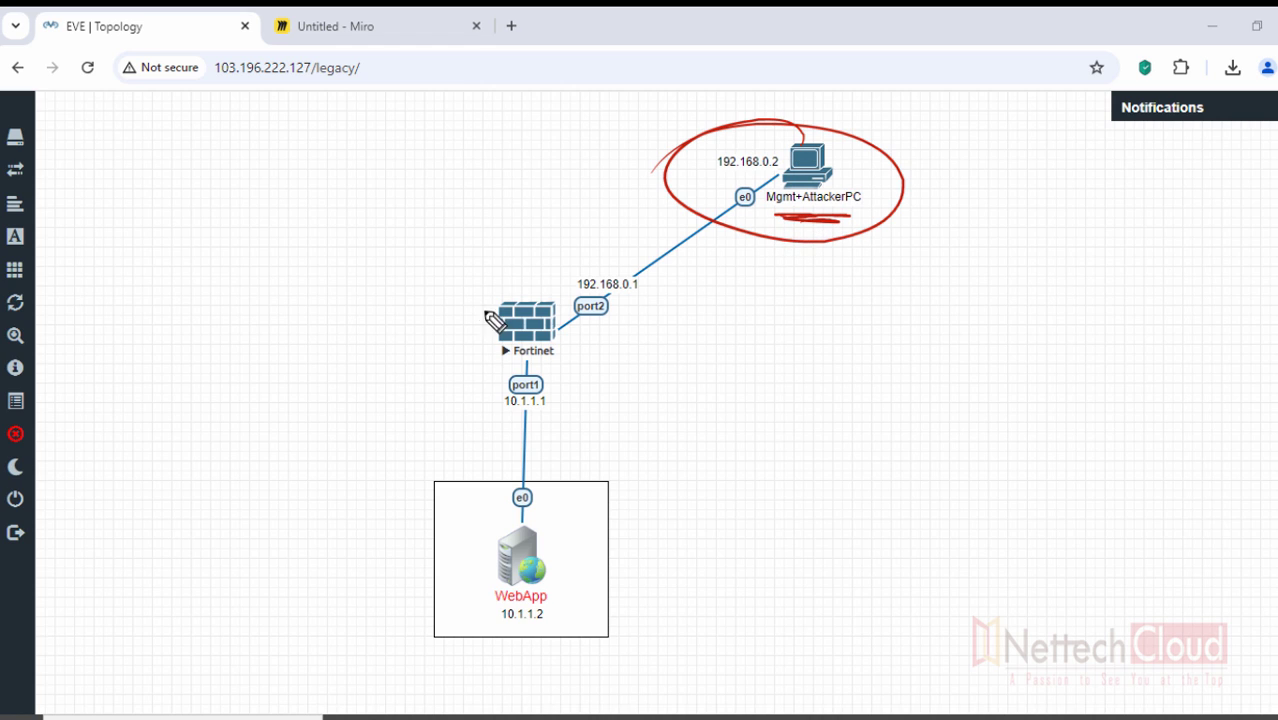
mouse_move(450, 302)
left_mouse_down()
mouse_move(518, 284)
mouse_move(461, 312)
left_mouse_up()
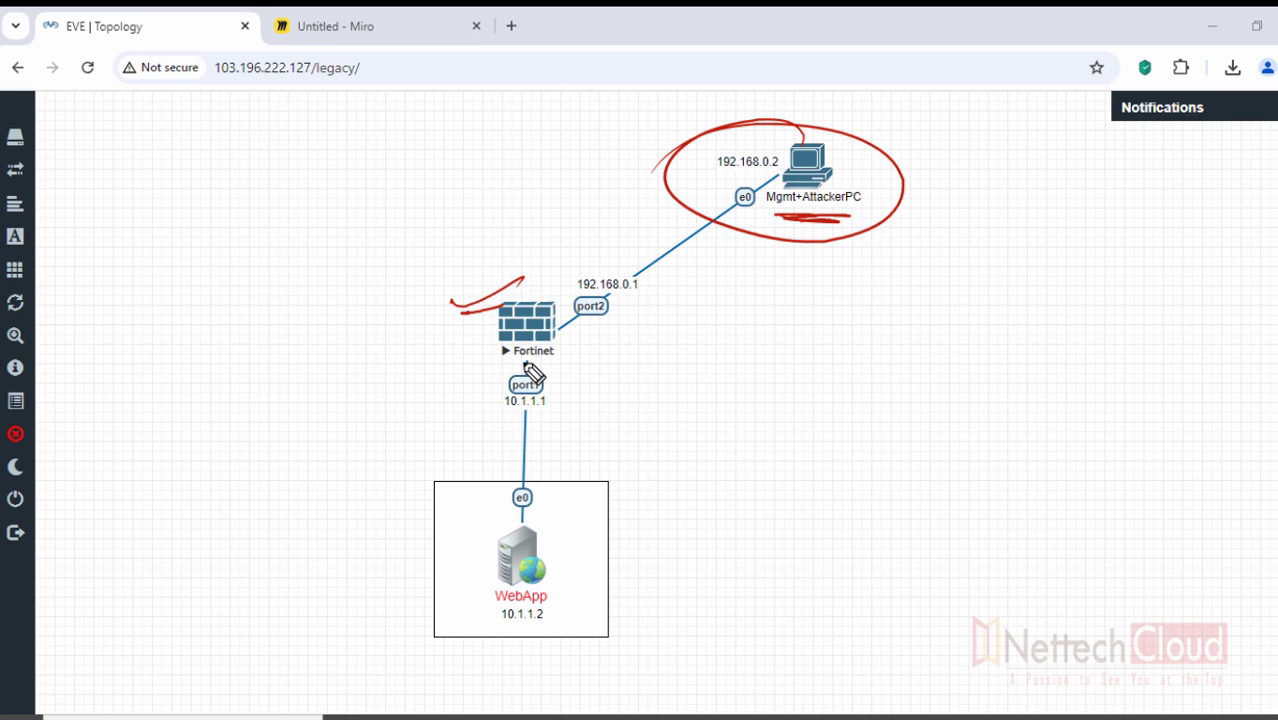
left_click_drag(516, 357, 560, 355)
left_click_drag(558, 399, 607, 383)
left_click_drag(511, 412, 560, 412)
mouse_move(535, 308)
left_mouse_down()
mouse_move(420, 317)
mouse_move(396, 336)
left_mouse_up()
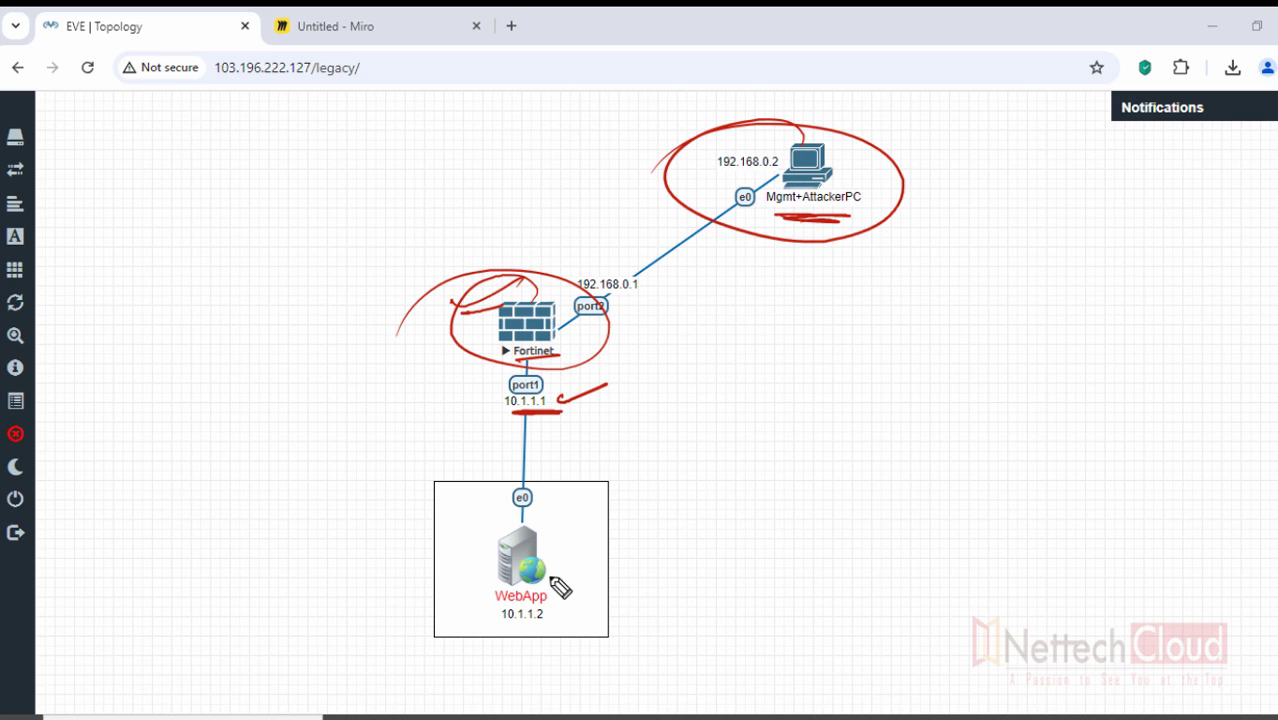
mouse_move(546, 530)
left_mouse_down()
mouse_move(571, 537)
mouse_move(608, 521)
left_mouse_up()
mouse_move(481, 569)
left_mouse_down()
mouse_move(440, 556)
mouse_move(486, 560)
mouse_move(457, 551)
left_mouse_up()
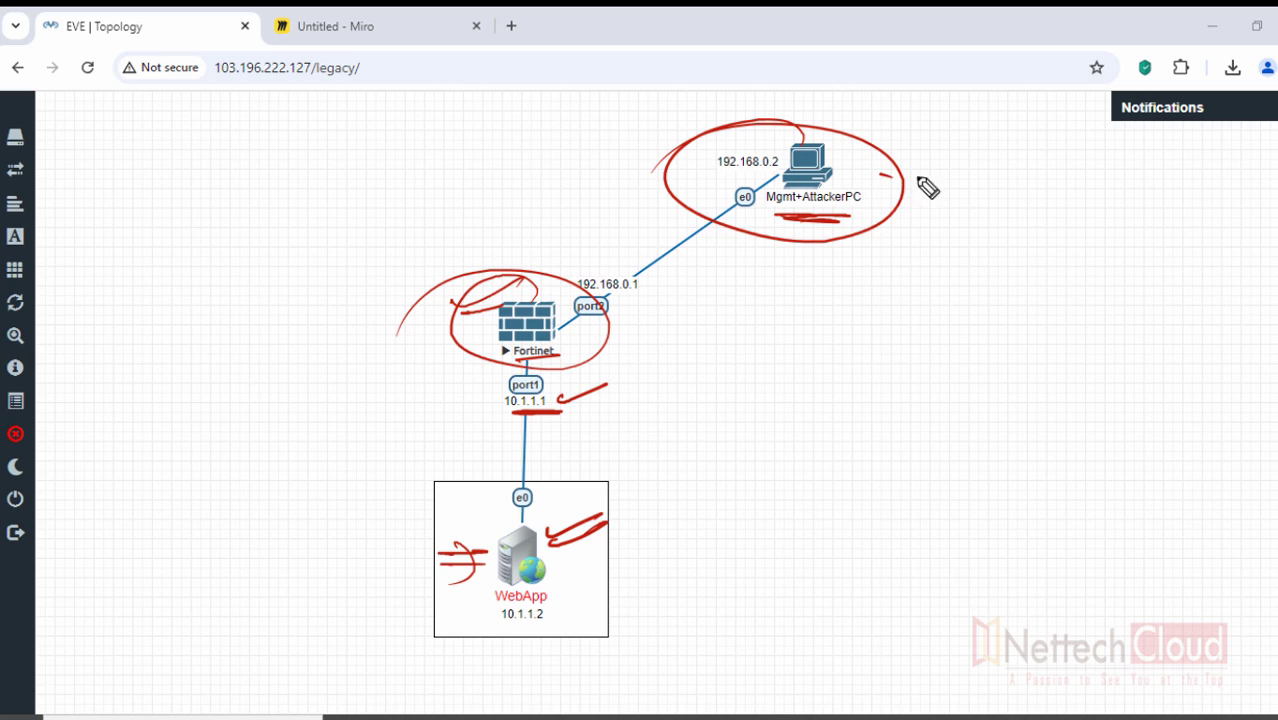
left_click_drag(880, 179, 958, 175)
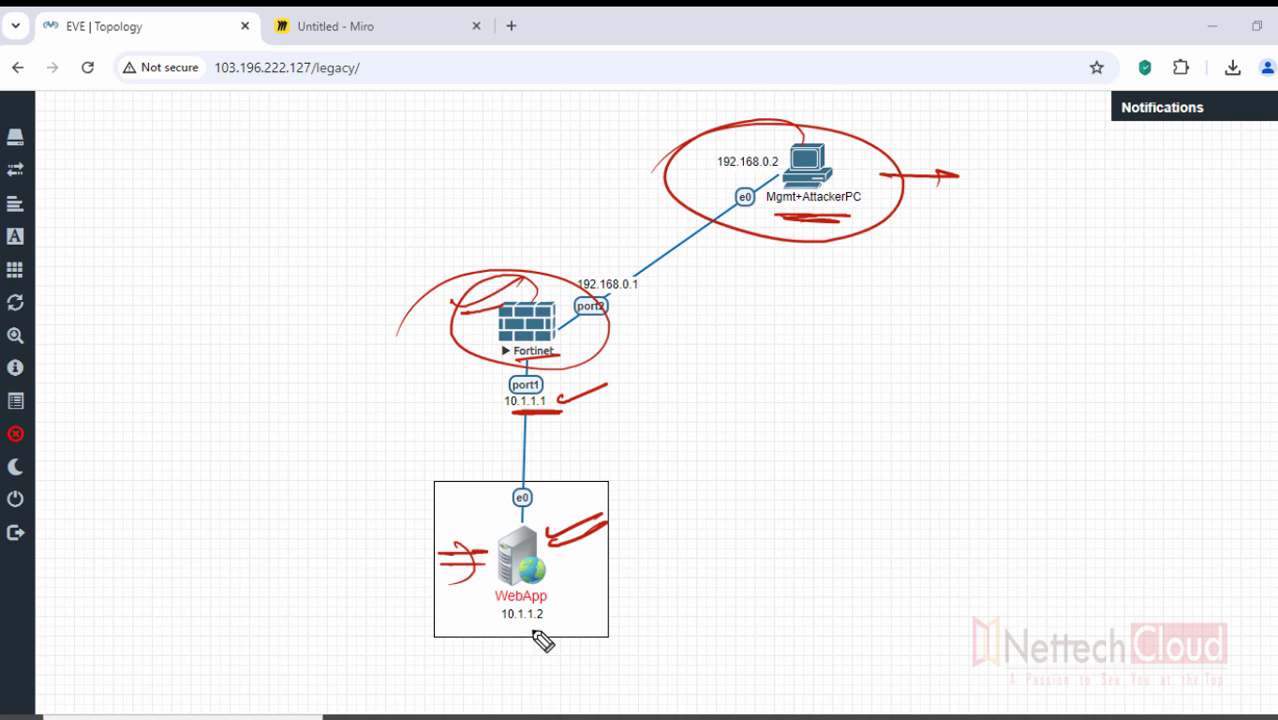
mouse_move(532, 626)
left_mouse_down()
mouse_move(502, 624)
mouse_move(534, 623)
left_mouse_up()
mouse_move(742, 256)
left_mouse_down()
mouse_move(799, 286)
mouse_move(836, 268)
mouse_move(842, 316)
left_mouse_up()
left_click(848, 270)
left_click(848, 285)
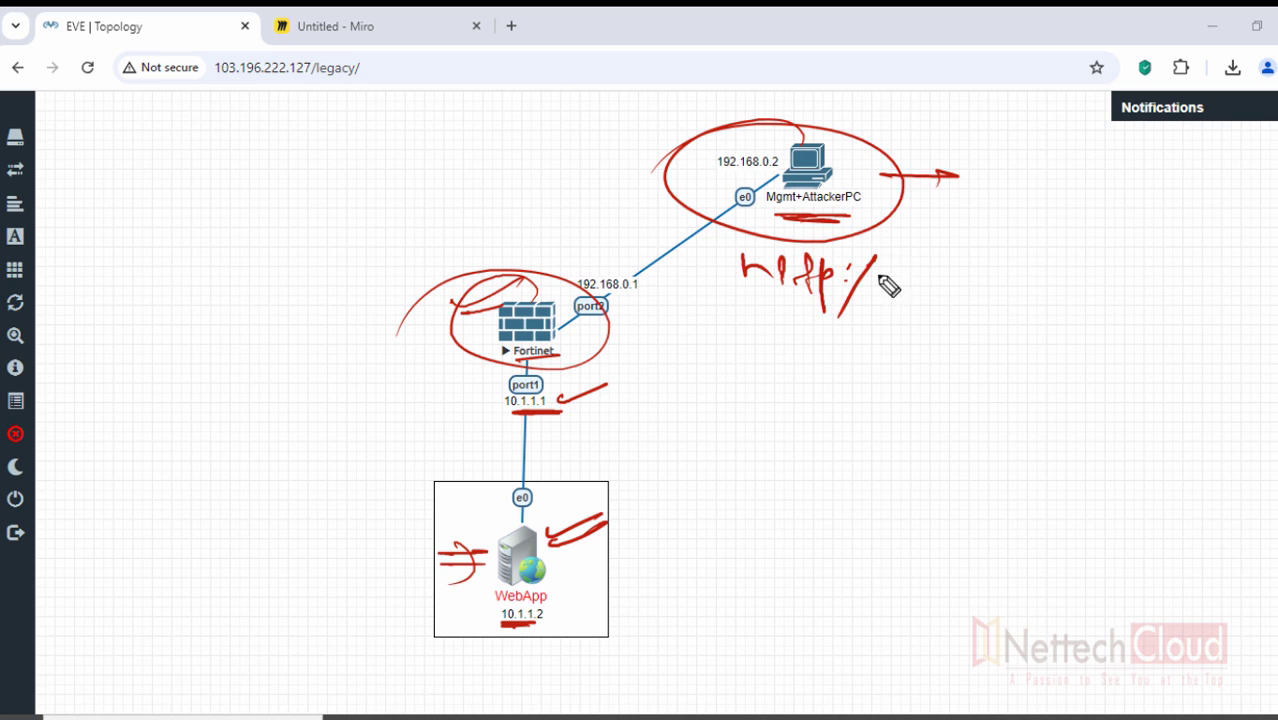
left_click_drag(890, 256, 858, 320)
left_click_drag(746, 296, 848, 296)
left_click_drag(722, 178, 772, 178)
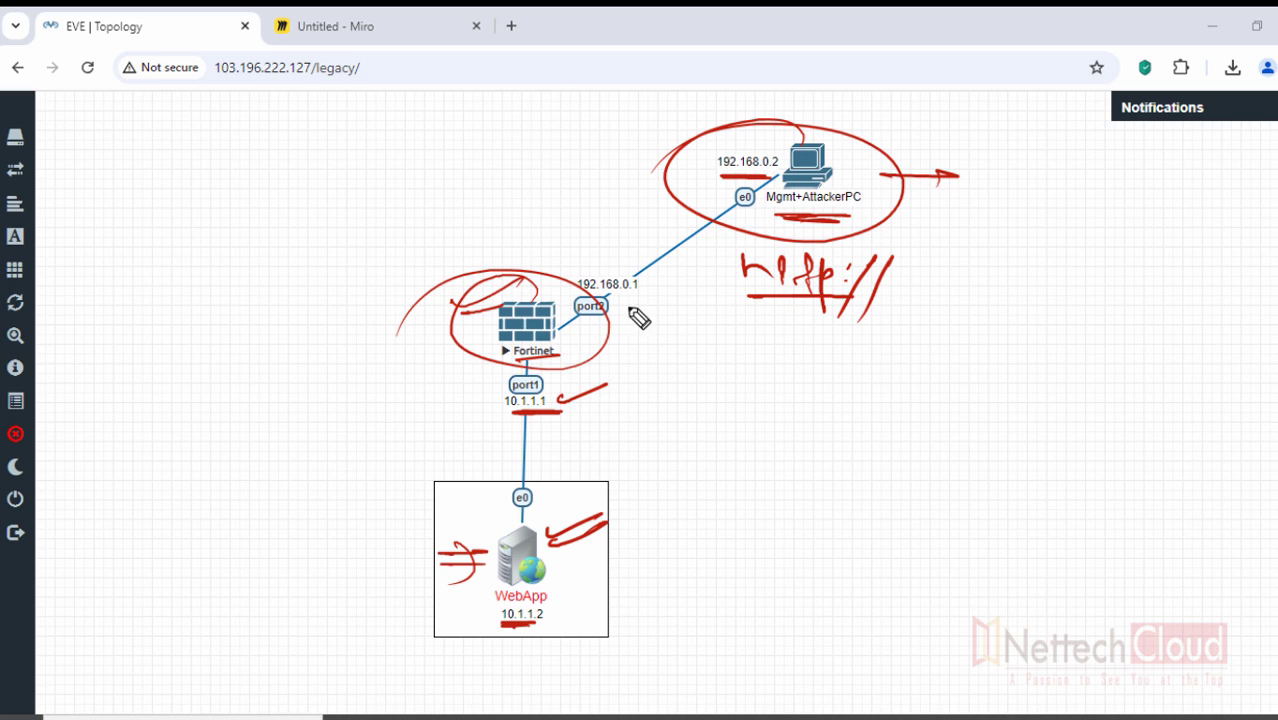
left_click_drag(582, 292, 638, 290)
left_click_drag(910, 274, 1176, 280)
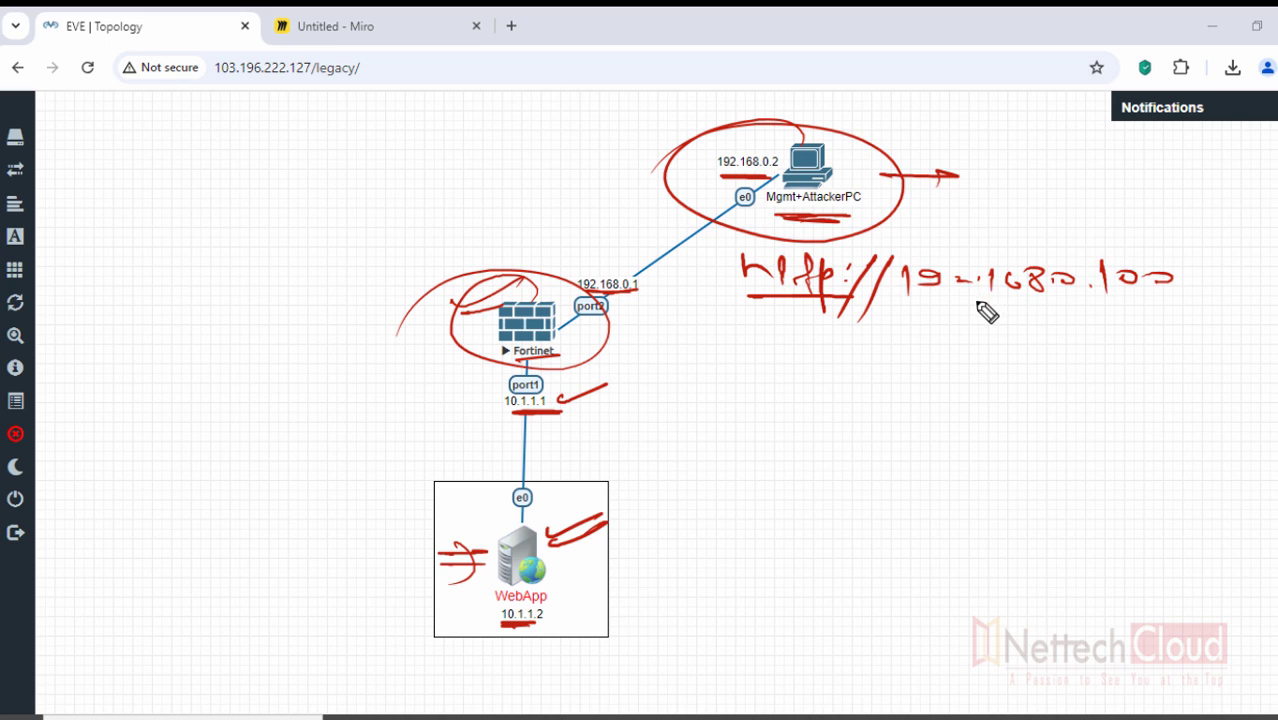
left_click_drag(924, 306, 1168, 304)
- In green, write VIP with address 192.168.0.100 and an arrow down to (VS)
mouse_move(1215, 339)
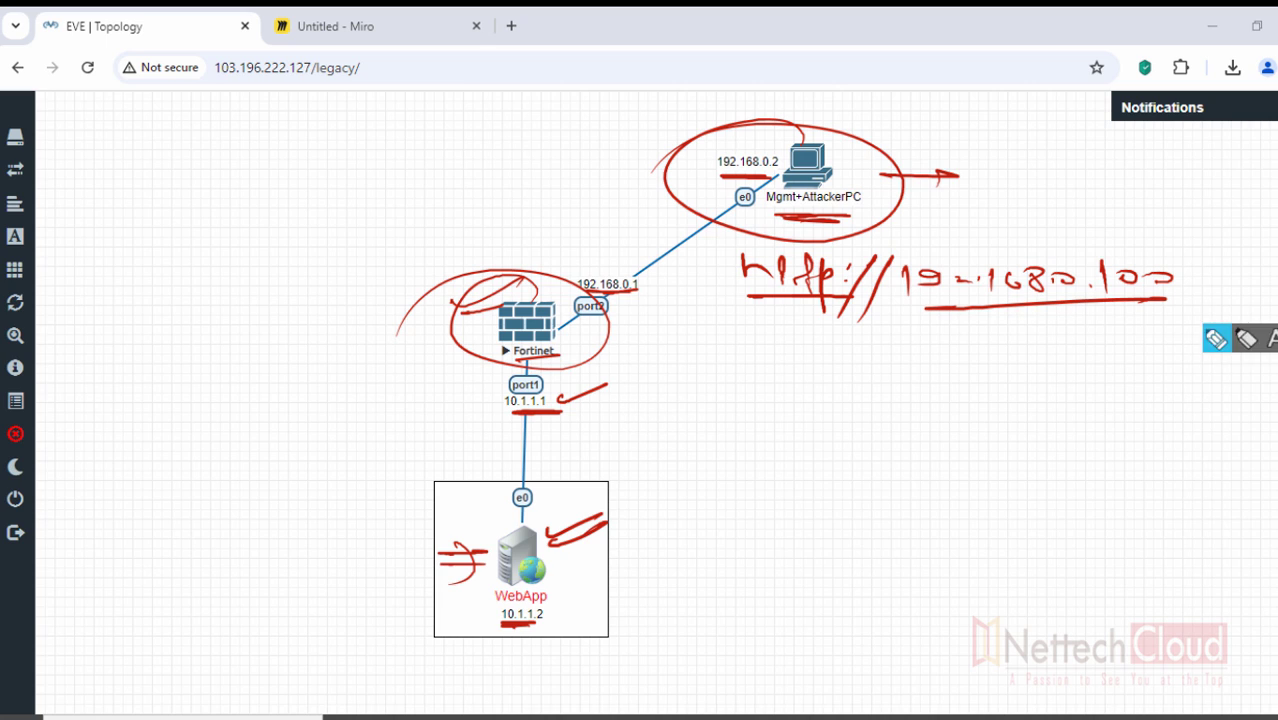
mouse_move(1262, 505)
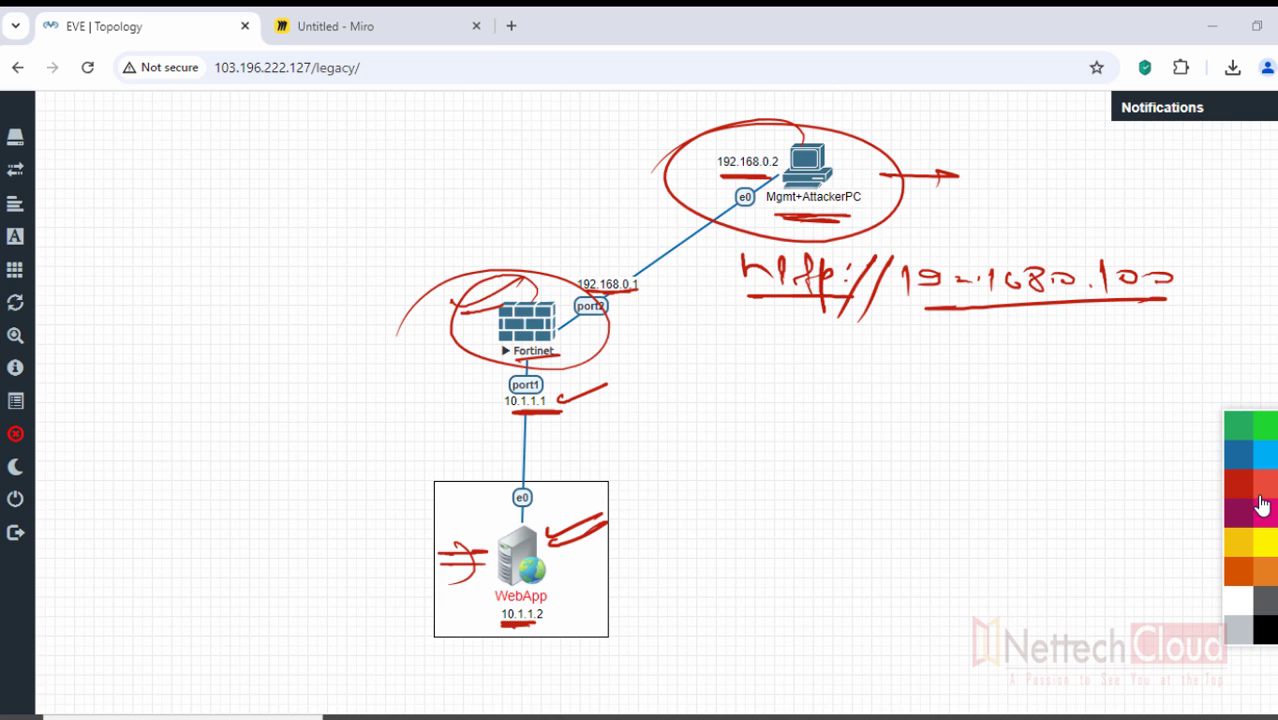
left_click(1265, 433)
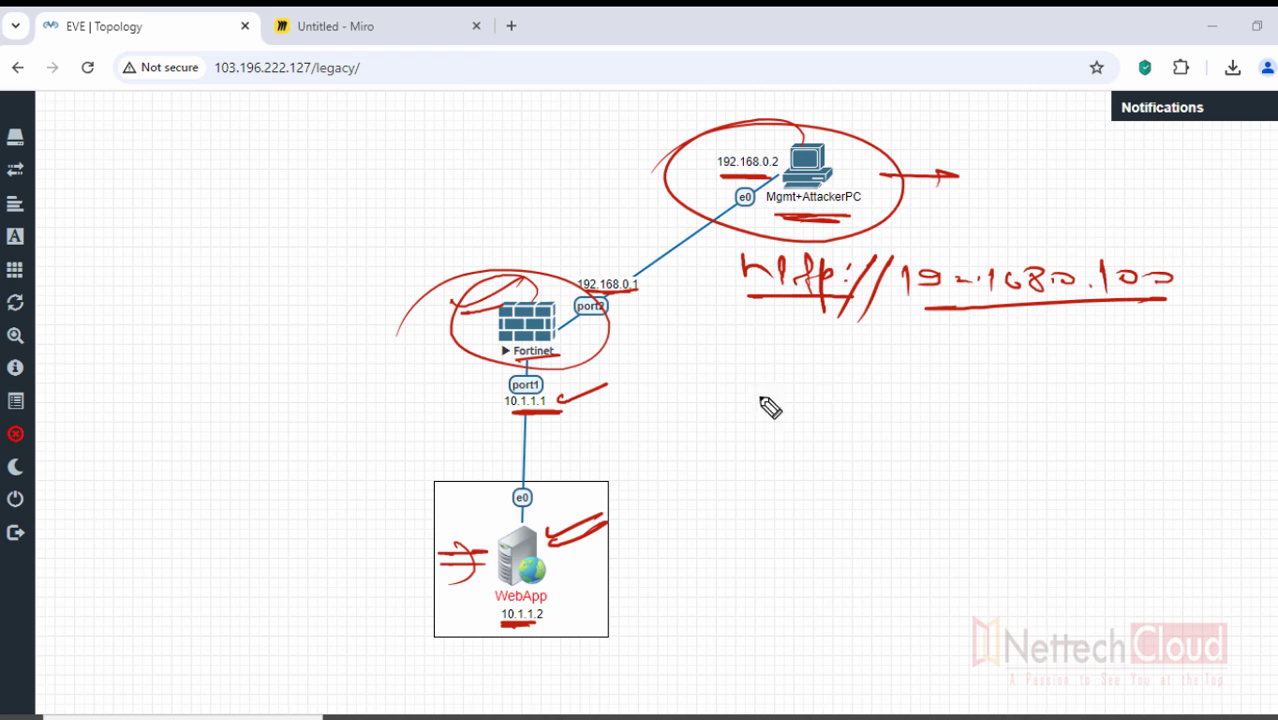
mouse_move(665, 350)
left_mouse_down()
mouse_move(694, 352)
mouse_move(706, 370)
left_mouse_up()
left_click_drag(728, 370, 735, 357)
mouse_move(665, 383)
left_mouse_down()
mouse_move(682, 419)
mouse_move(747, 402)
mouse_move(876, 414)
mouse_move(880, 398)
left_mouse_up()
mouse_move(780, 408)
left_mouse_down()
mouse_move(765, 476)
mouse_move(790, 465)
left_mouse_up()
left_click_drag(802, 466, 786, 487)
left_click_drag(770, 440, 784, 446)
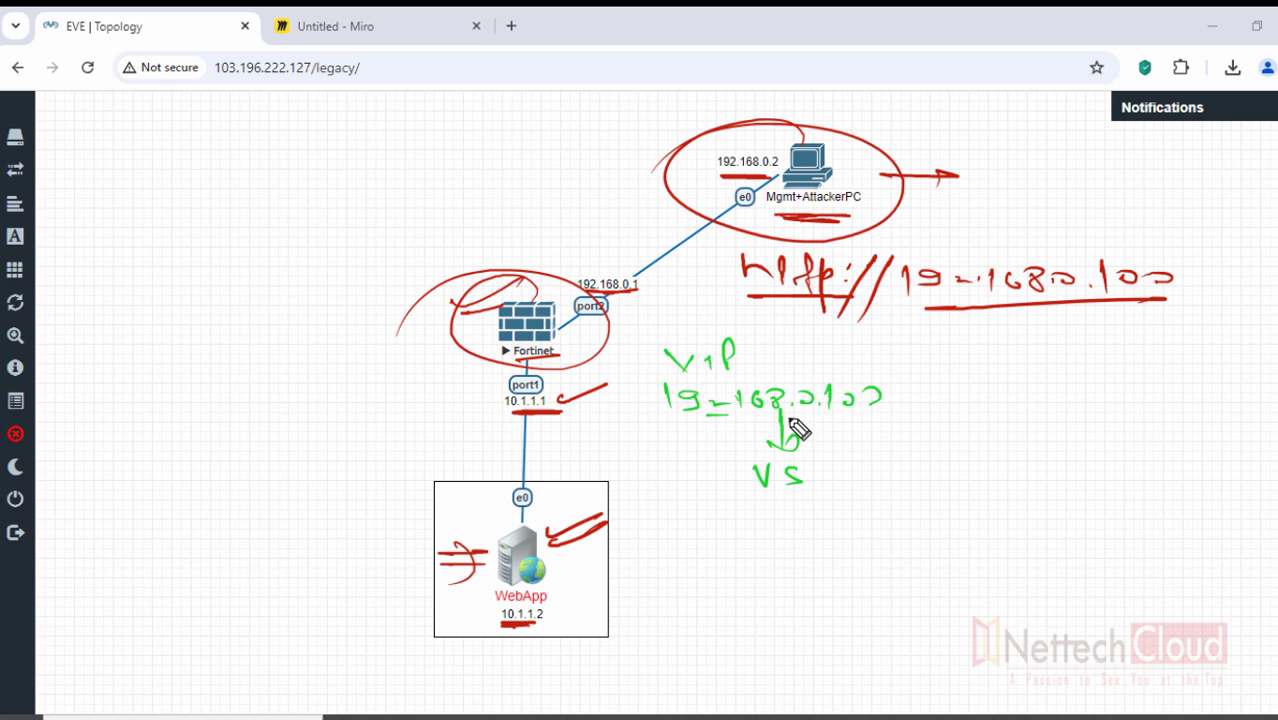
mouse_move(705, 410)
left_mouse_down()
mouse_move(822, 410)
mouse_move(797, 421)
left_mouse_up()
left_click_drag(735, 464, 733, 492)
mouse_move(812, 463)
left_mouse_down()
mouse_move(815, 490)
mouse_move(782, 520)
left_mouse_up()
- Continue the flow with arrows to Pool and 10.1.1.2, and mark the WebApp box
mouse_move(766, 510)
left_mouse_down()
mouse_move(790, 518)
mouse_move(741, 563)
mouse_move(757, 552)
left_mouse_up()
mouse_move(762, 552)
left_mouse_down()
mouse_move(816, 574)
mouse_move(774, 612)
left_mouse_up()
left_click_drag(762, 604, 785, 610)
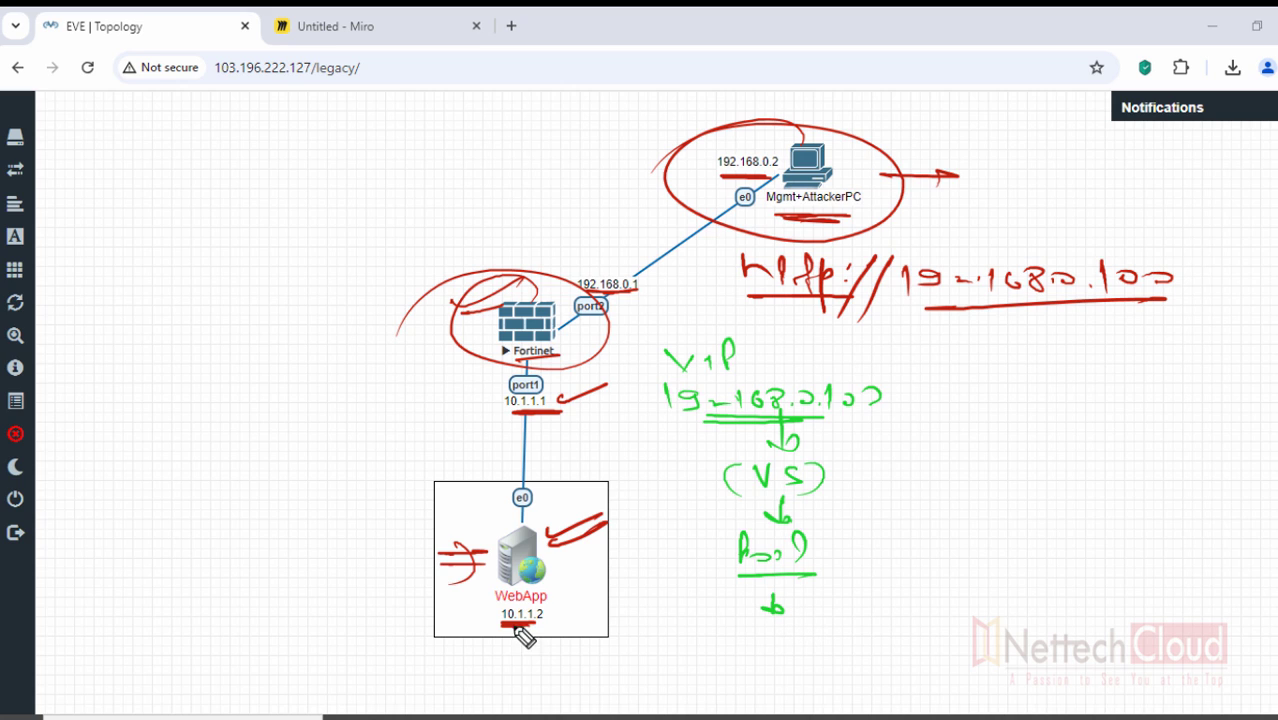
mouse_move(532, 600)
left_mouse_down()
mouse_move(605, 620)
mouse_move(540, 598)
left_mouse_up()
mouse_move(749, 626)
left_mouse_down()
mouse_move(876, 634)
mouse_move(785, 657)
left_mouse_up()
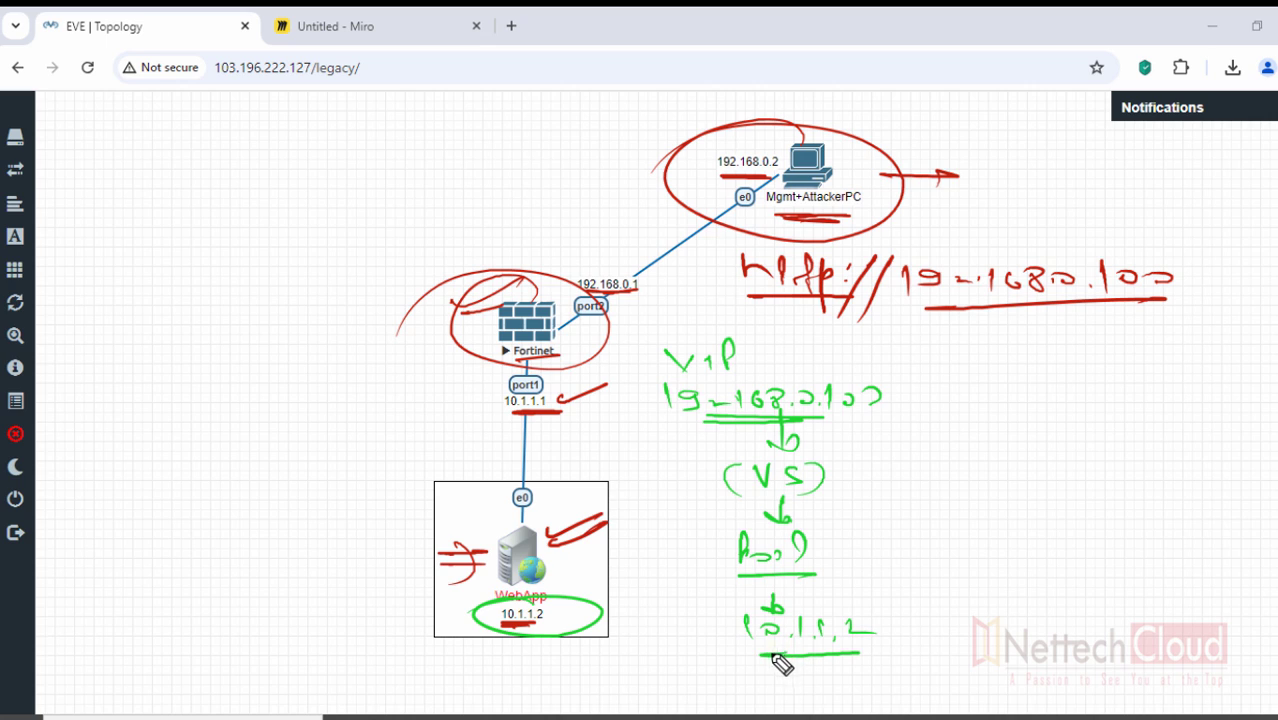
mouse_move(400, 474)
left_mouse_down()
mouse_move(634, 477)
mouse_move(660, 526)
left_mouse_up()
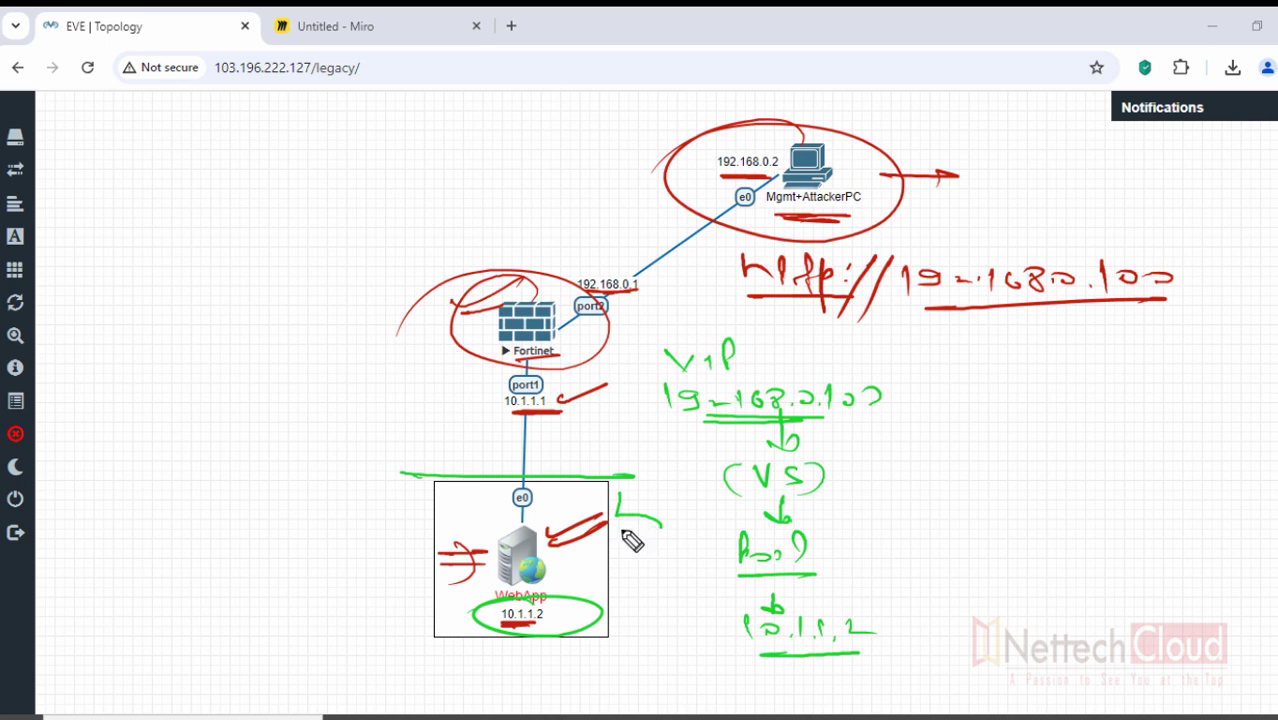
mouse_move(447, 497)
left_mouse_down()
mouse_move(448, 522)
mouse_move(482, 520)
mouse_move(456, 514)
left_mouse_up()
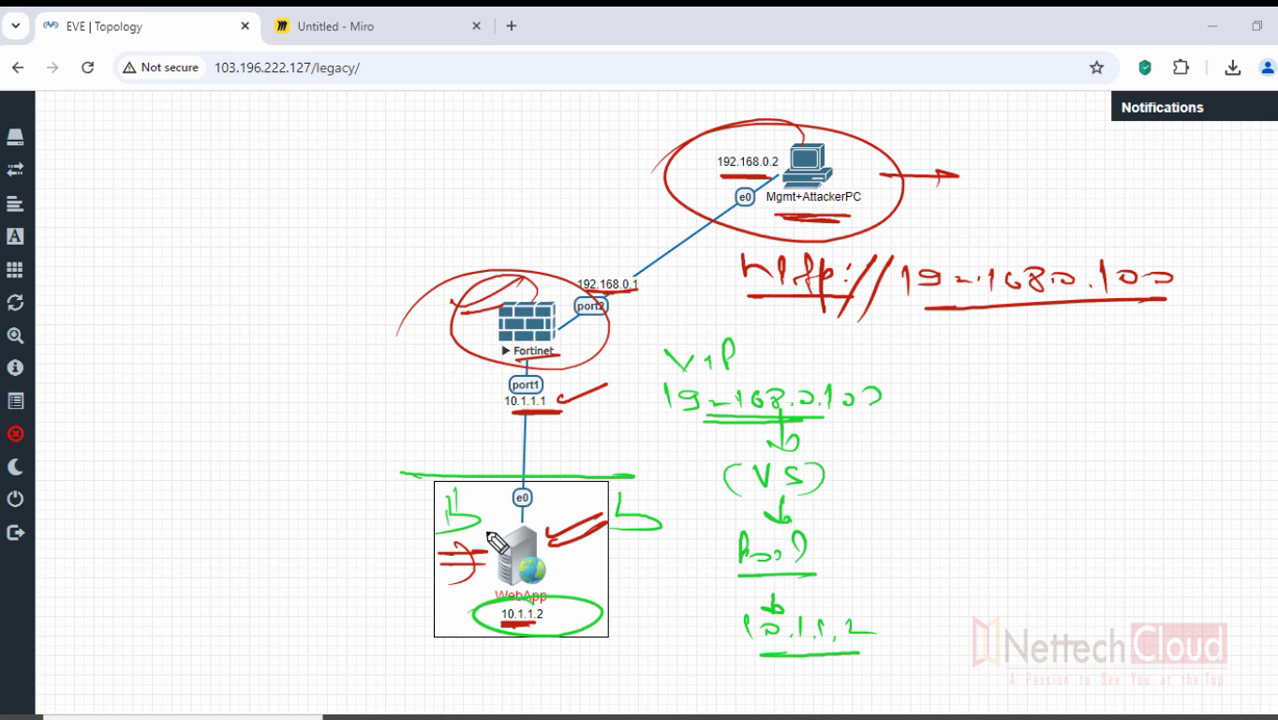
- Write and circle an ADC note beside the Fortinet node, then erase the notes around WebApp
left_click_drag(195, 332, 266, 330)
left_click_drag(296, 318, 292, 328)
left_click_drag(214, 353, 305, 353)
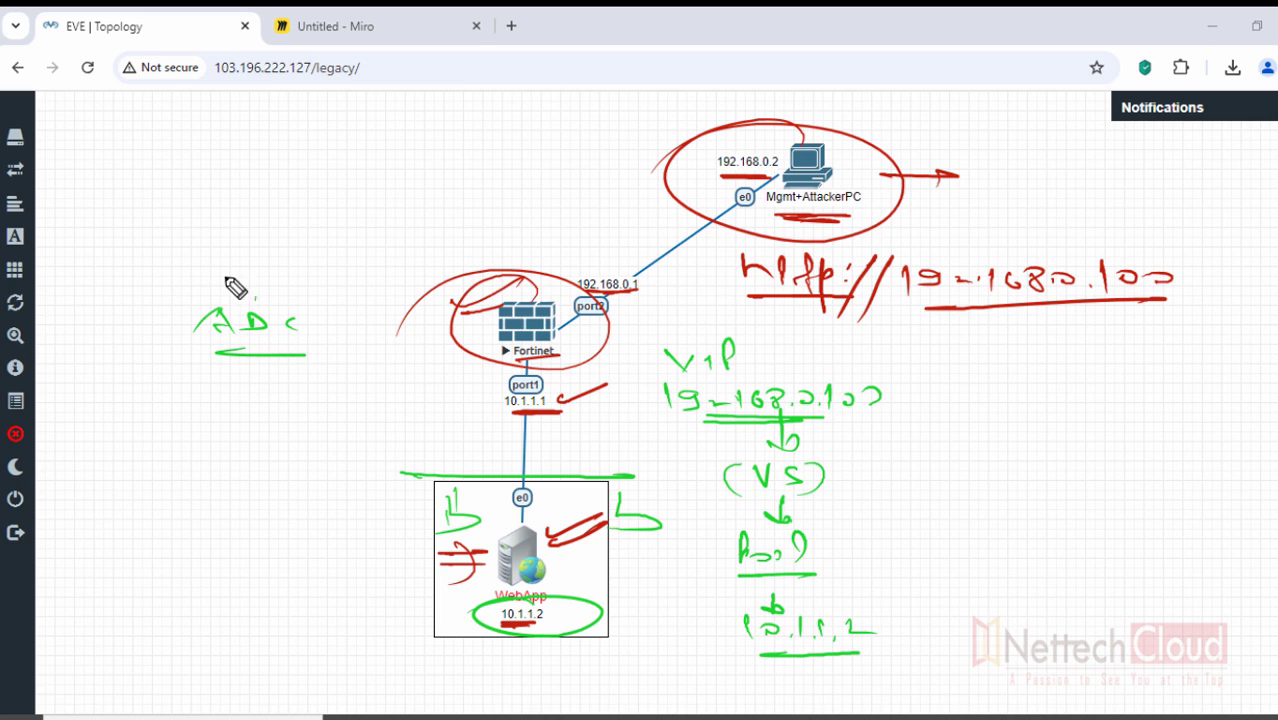
left_click_drag(237, 285, 197, 362)
left_click_drag(134, 313, 188, 300)
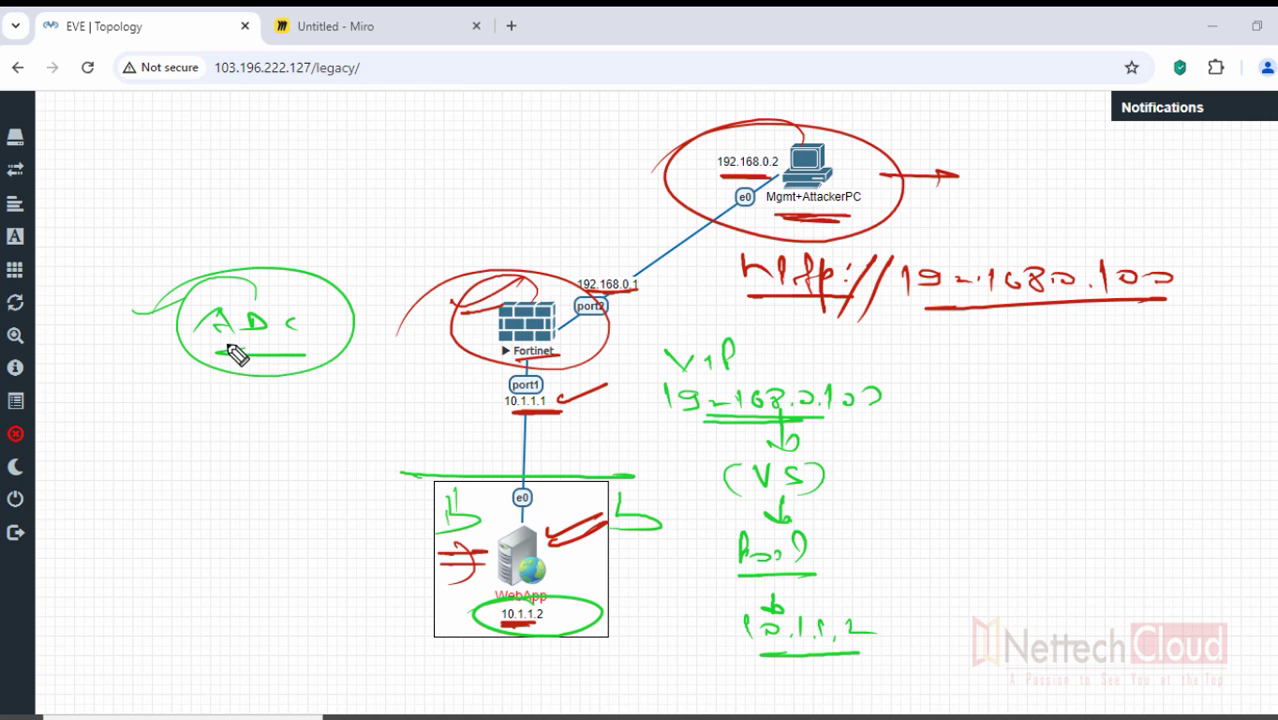
left_click_drag(144, 323, 158, 322)
left_click_drag(267, 286, 314, 271)
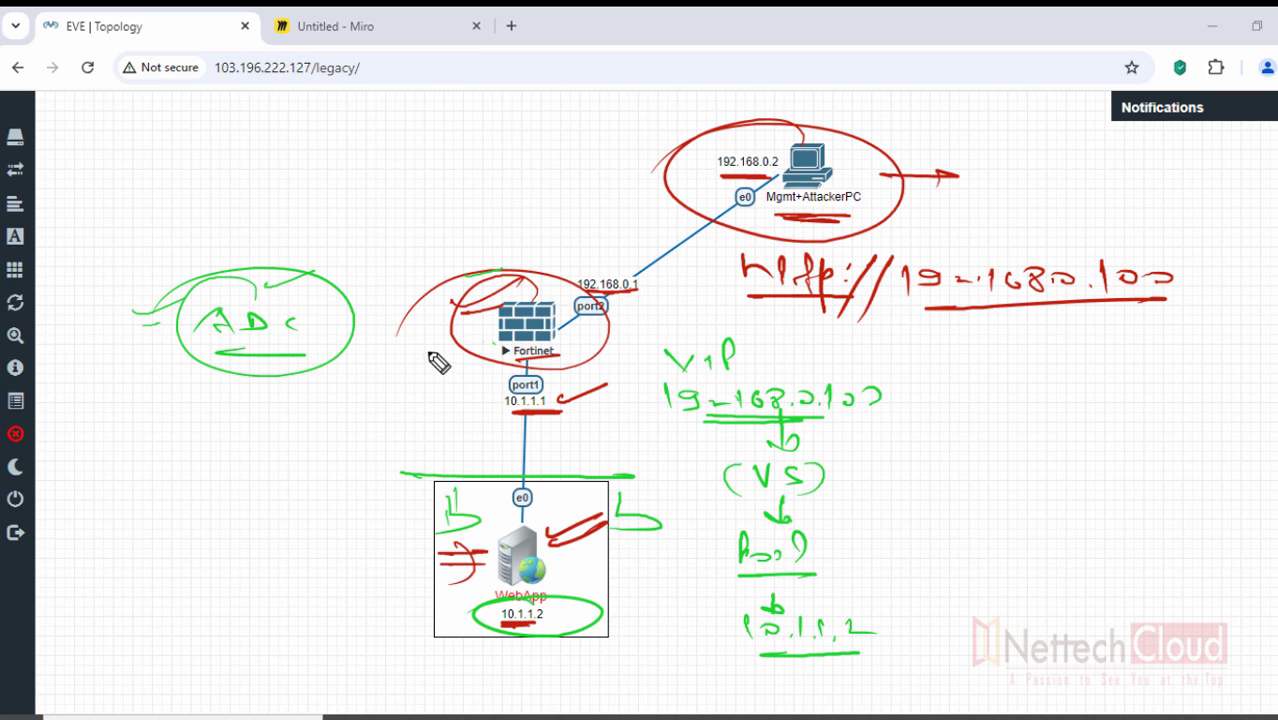
left_click_drag(434, 313, 468, 309)
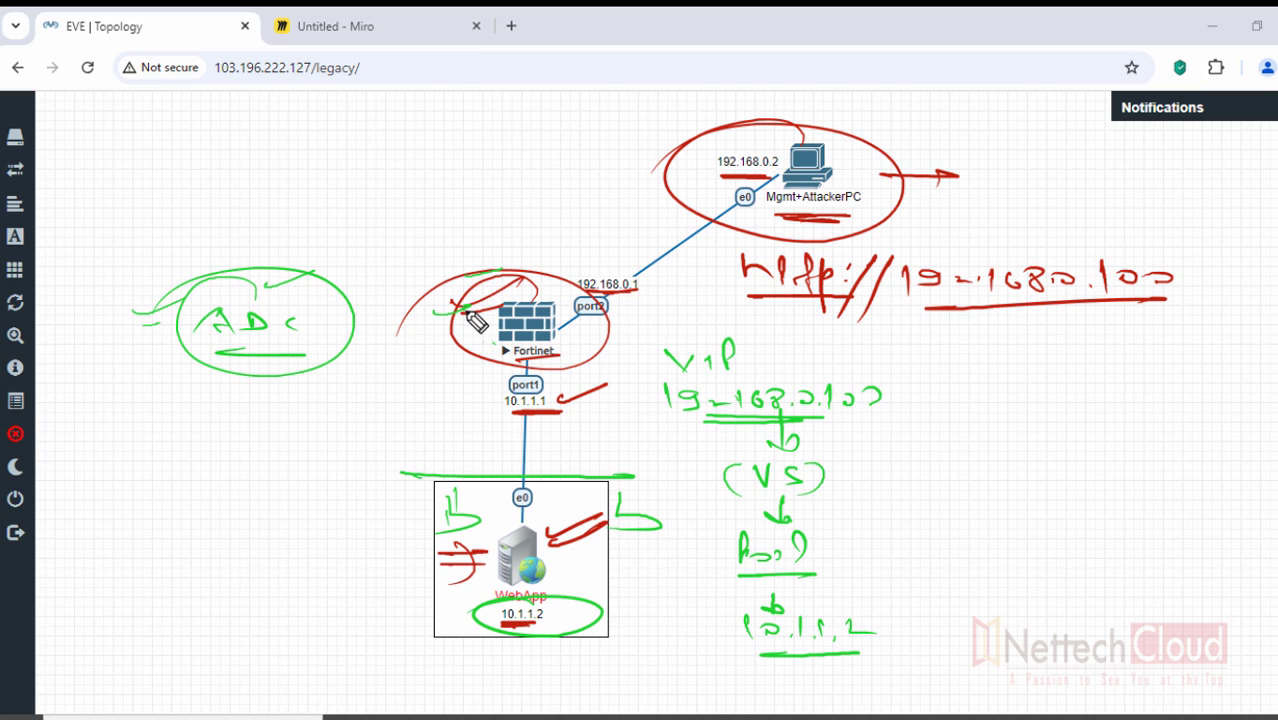
mouse_move(491, 408)
left_mouse_down()
mouse_move(584, 416)
mouse_move(478, 450)
mouse_move(522, 505)
mouse_move(556, 496)
left_mouse_up()
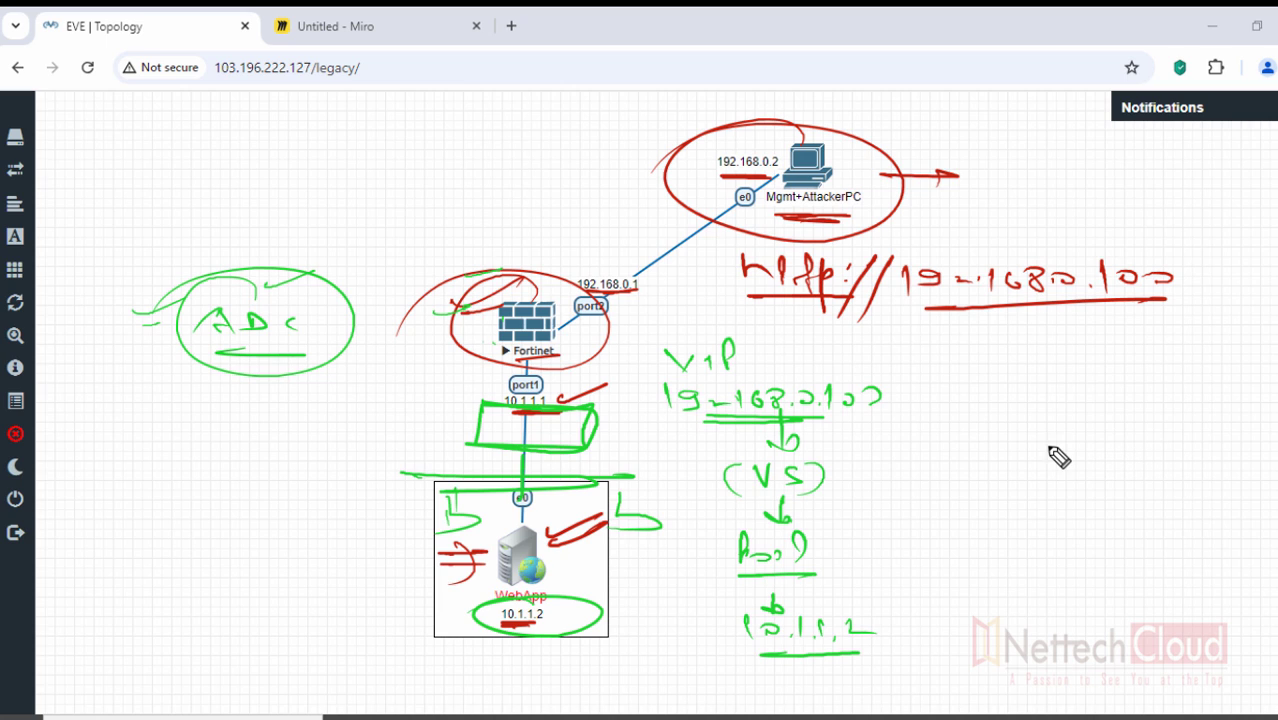
mouse_move(196, 474)
left_mouse_down()
mouse_move(211, 506)
mouse_move(252, 458)
mouse_move(251, 491)
mouse_move(226, 500)
mouse_move(304, 488)
left_mouse_up()
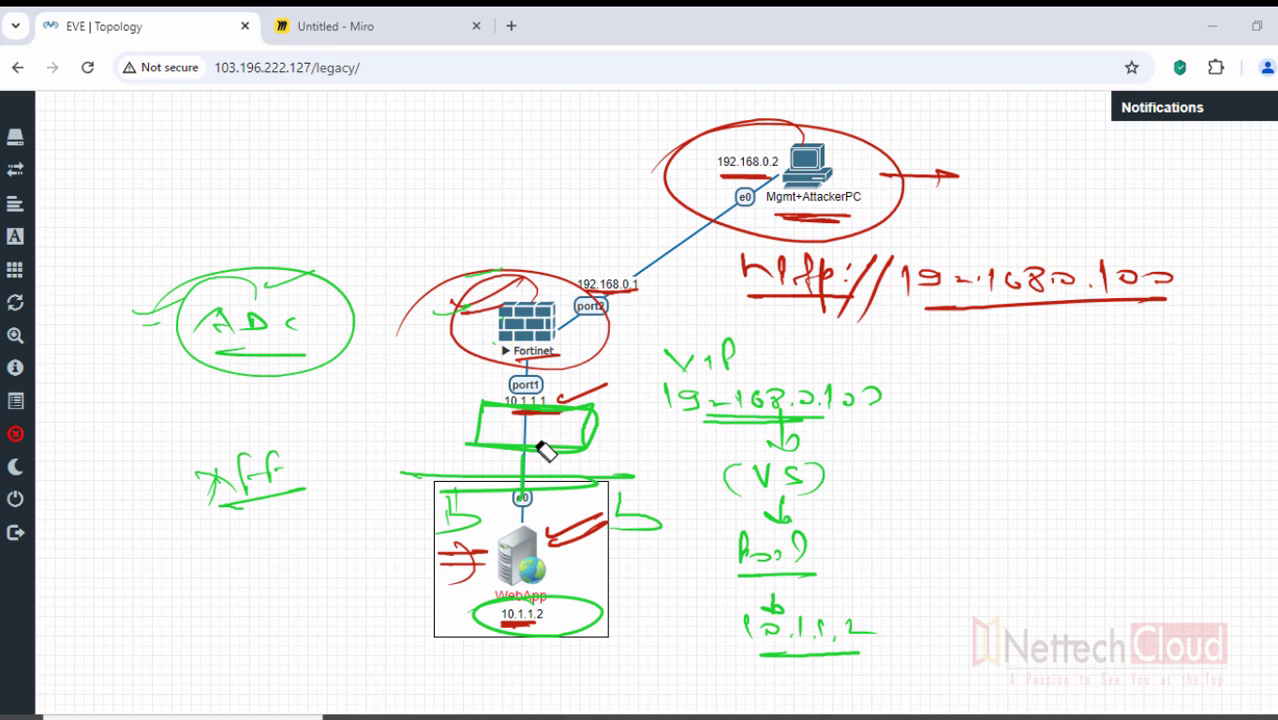
mouse_move(545, 452)
left_mouse_down()
mouse_move(456, 508)
mouse_move(456, 594)
mouse_move(605, 537)
mouse_move(571, 422)
mouse_move(491, 434)
mouse_move(498, 316)
mouse_move(359, 350)
mouse_move(194, 334)
mouse_move(177, 314)
mouse_move(249, 463)
mouse_move(246, 491)
mouse_move(622, 289)
left_mouse_up()
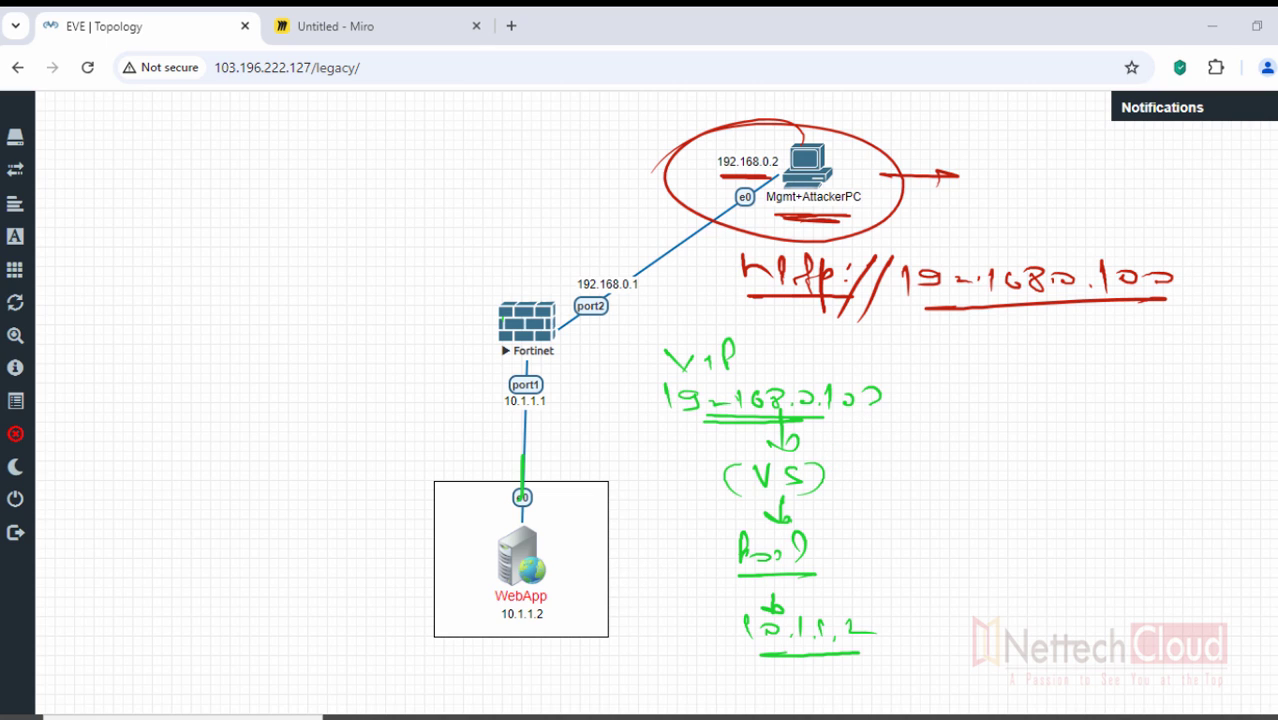
- Circle the Fortinet node and mark the WebApp server with the pen, then clear all drawings
left_click(1213, 337)
left_click_drag(528, 306, 437, 286)
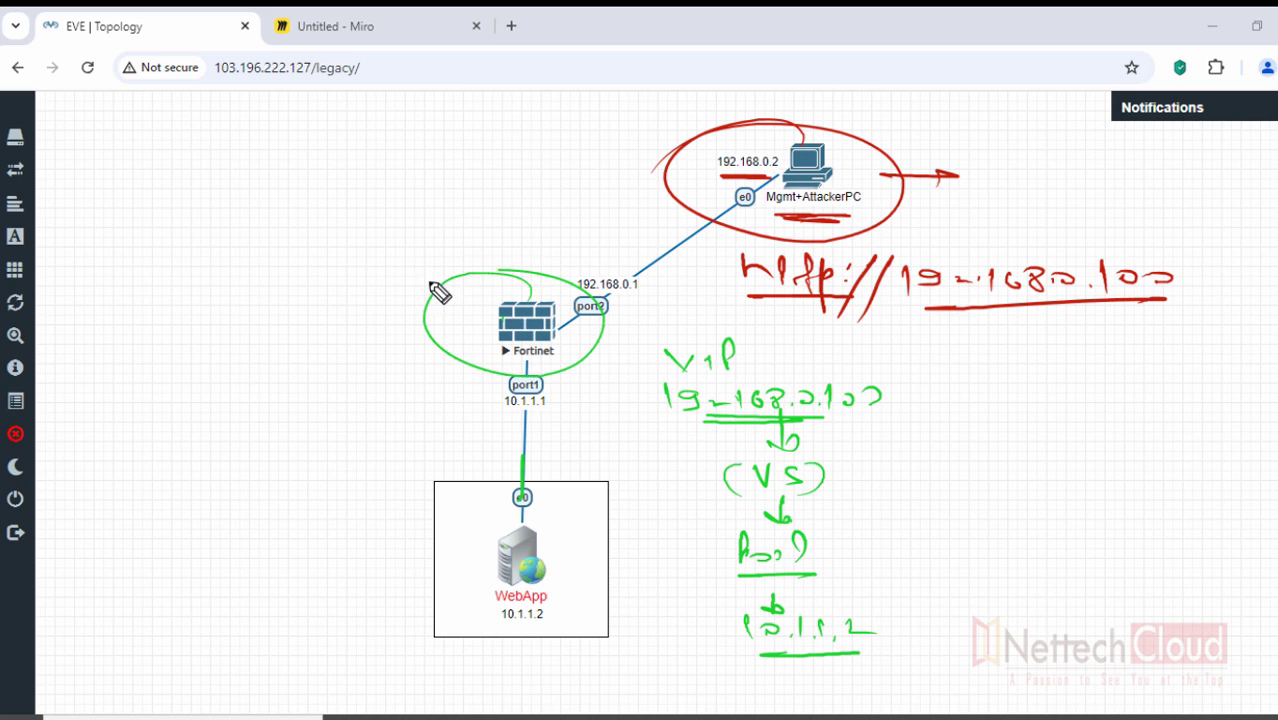
left_click_drag(431, 547, 486, 518)
left_click_drag(425, 562, 474, 555)
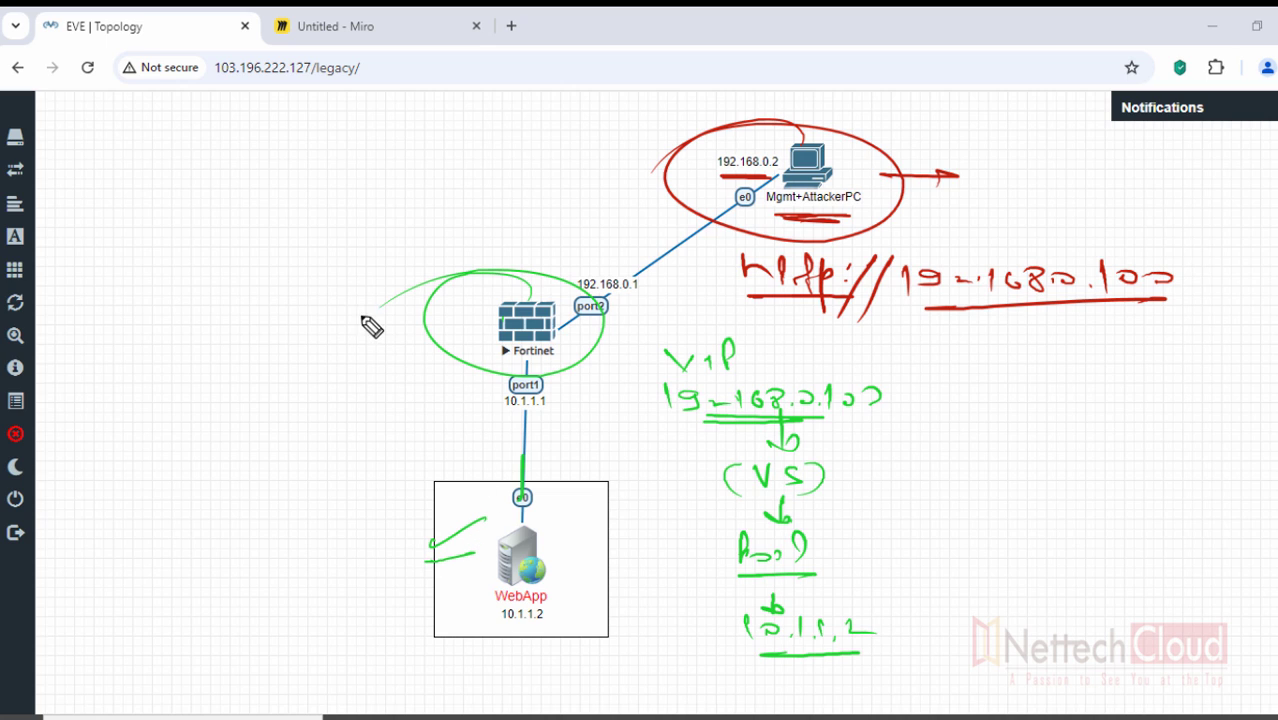
mouse_move(412, 297)
left_mouse_down()
mouse_move(362, 320)
mouse_move(421, 320)
left_mouse_up()
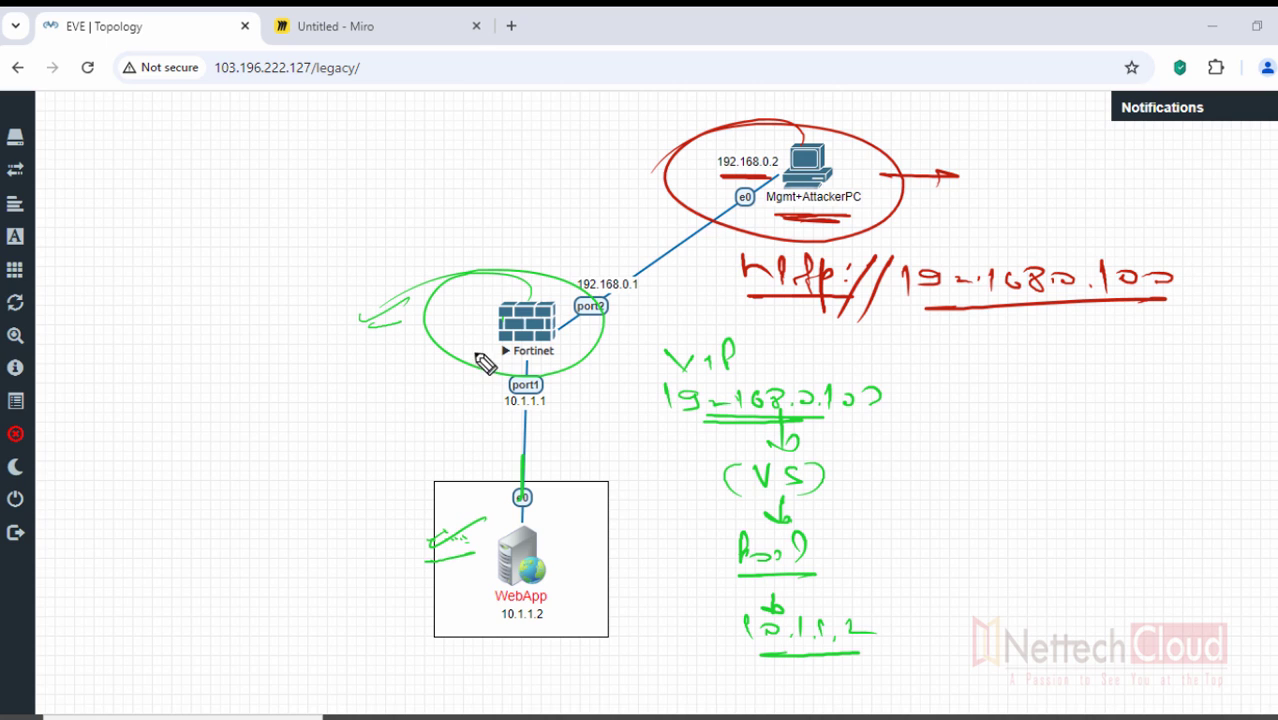
left_click_drag(449, 326, 484, 313)
key("Escape")
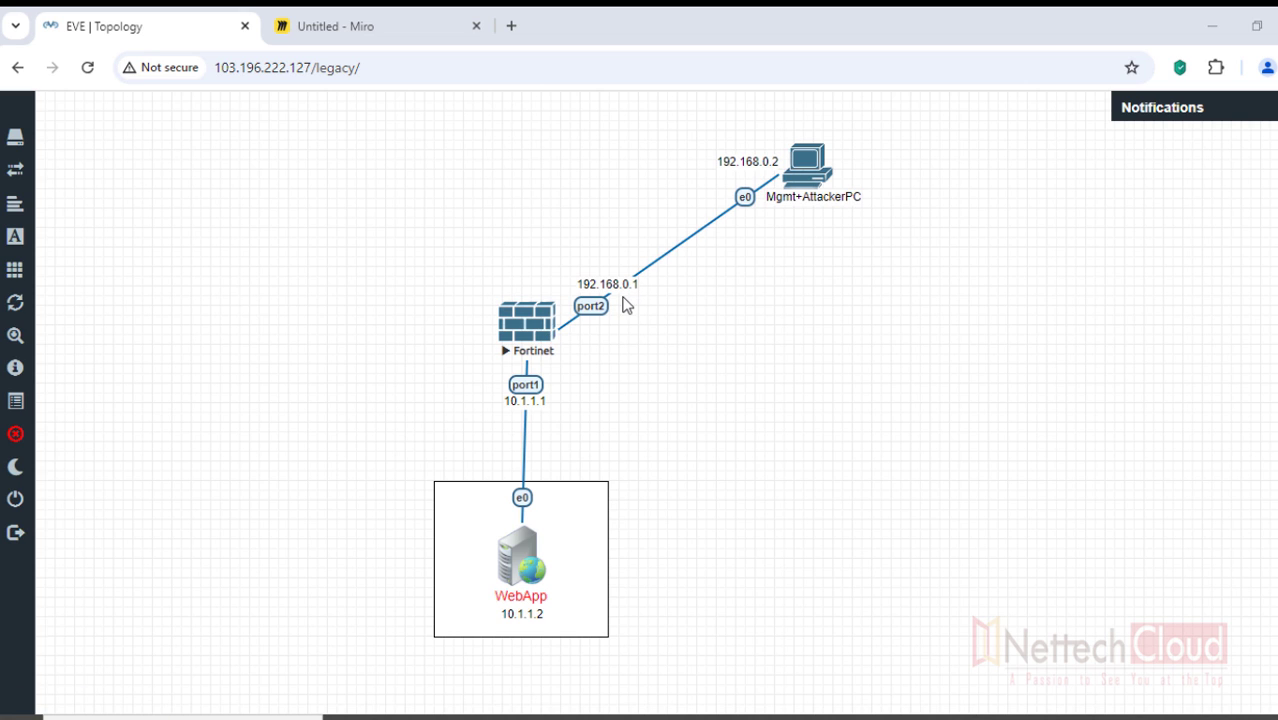
- Browse to 192.168.0.1 in the remote browser, proceeding past the certificate warning
key("alt+Tab")
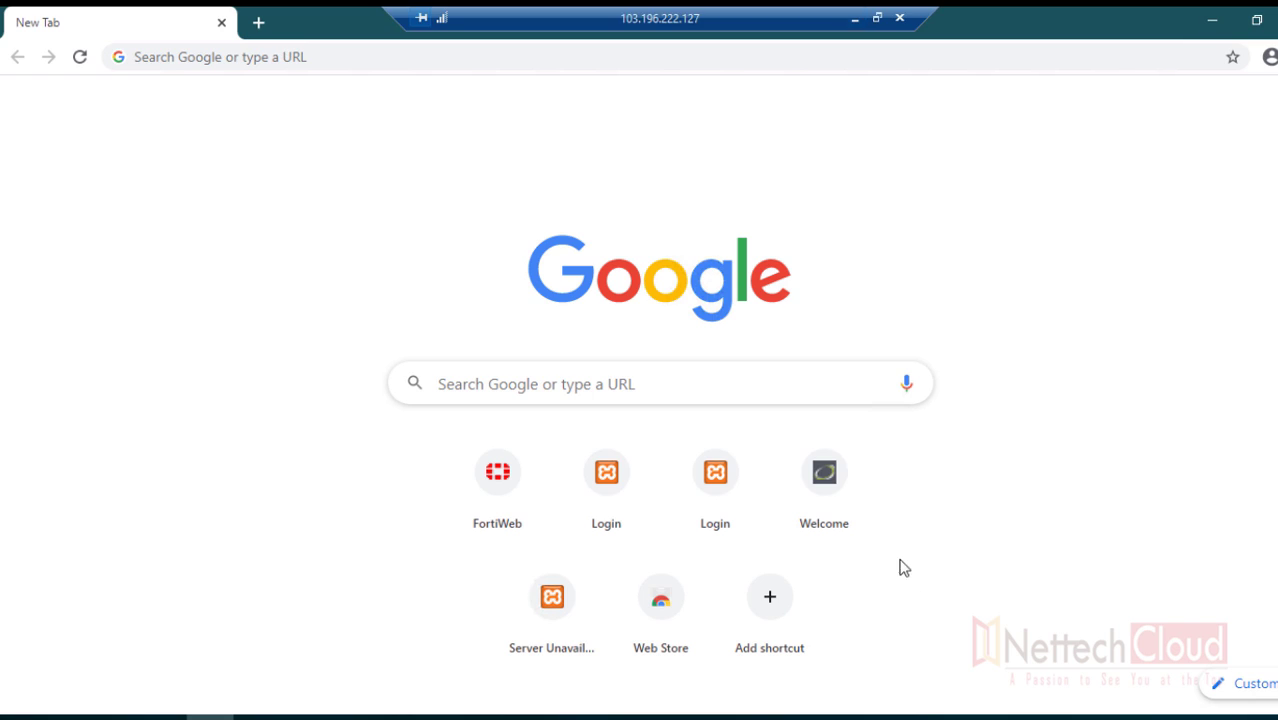
left_click(309, 51)
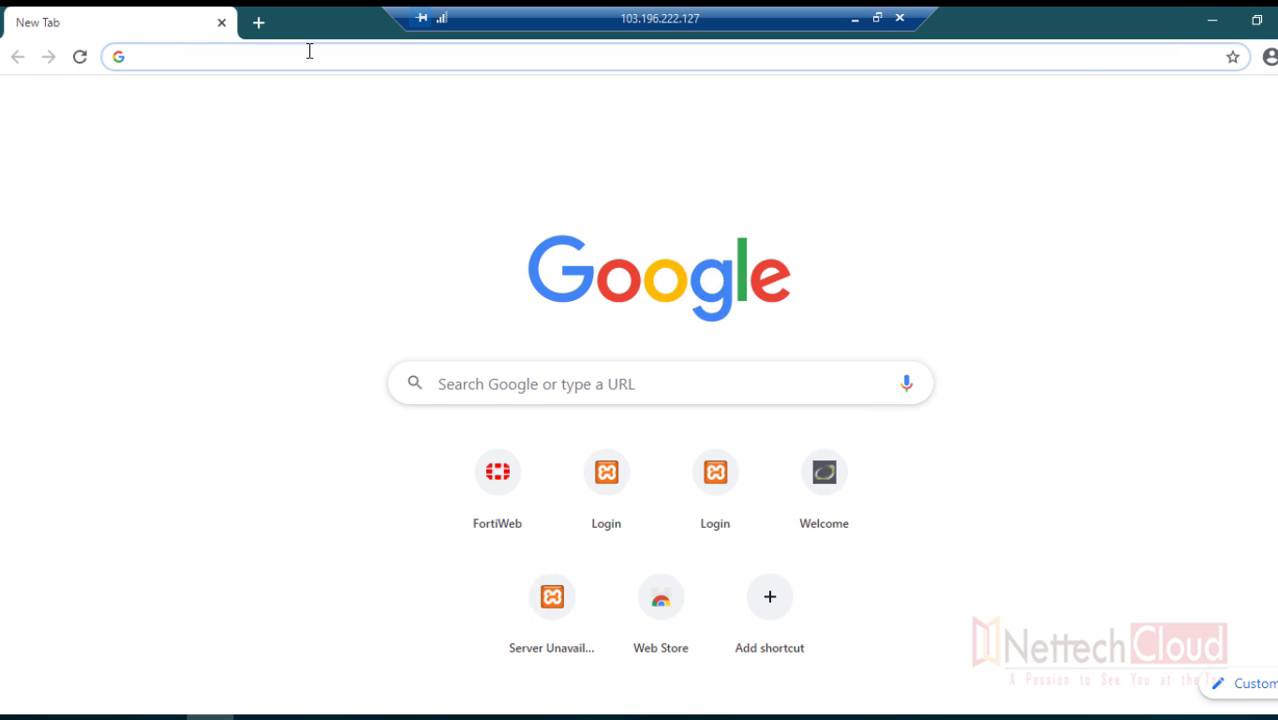
type("192.168.0.1")
key("Return")
left_click(311, 63)
left_click(338, 62)
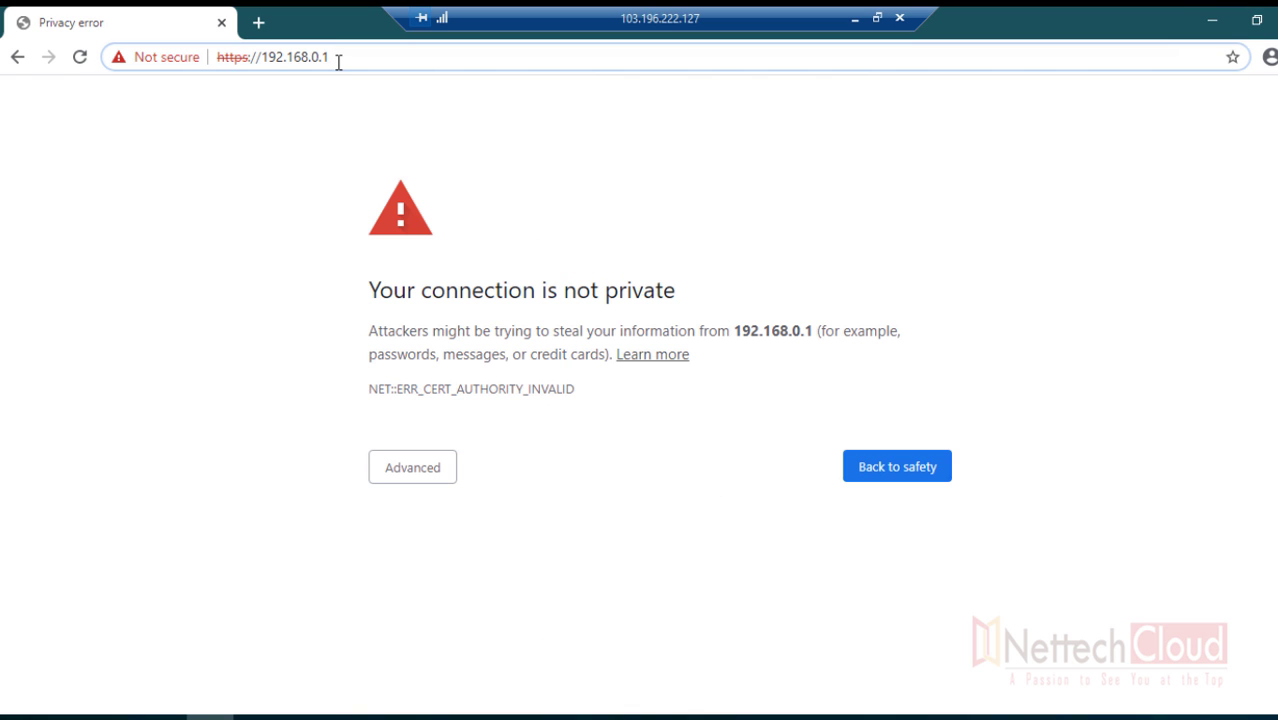
key("Escape")
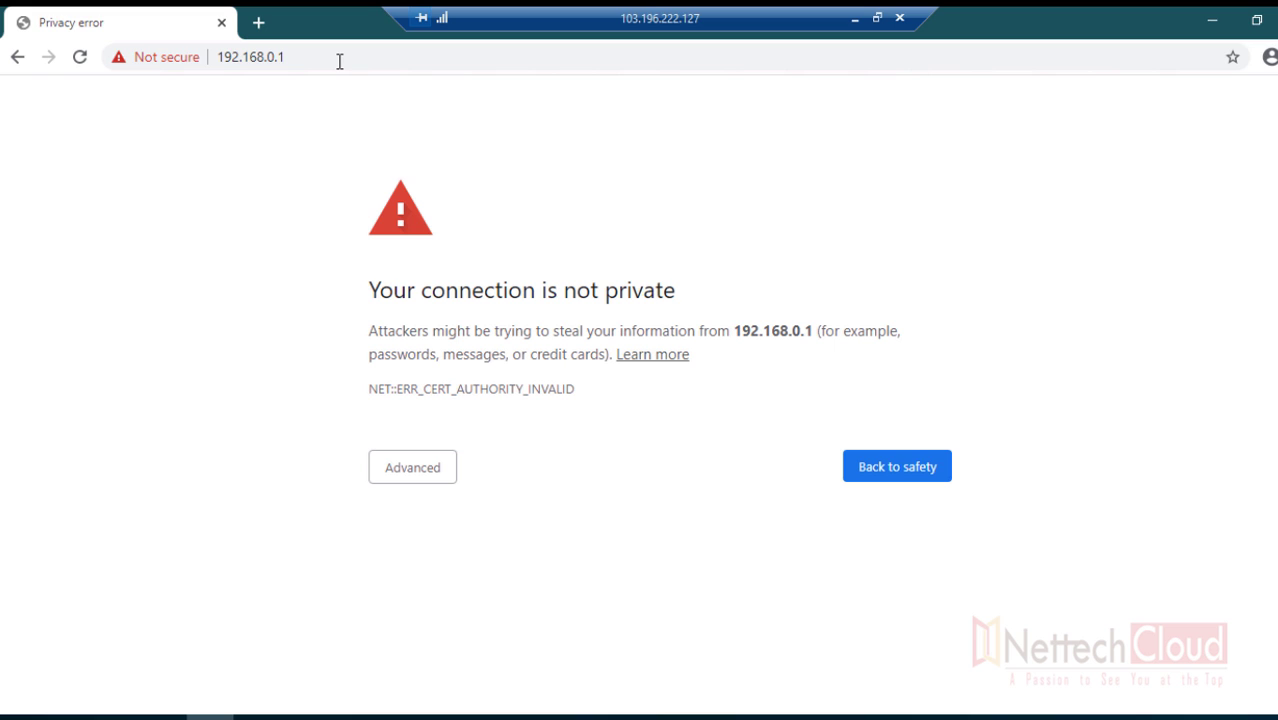
left_click(406, 470)
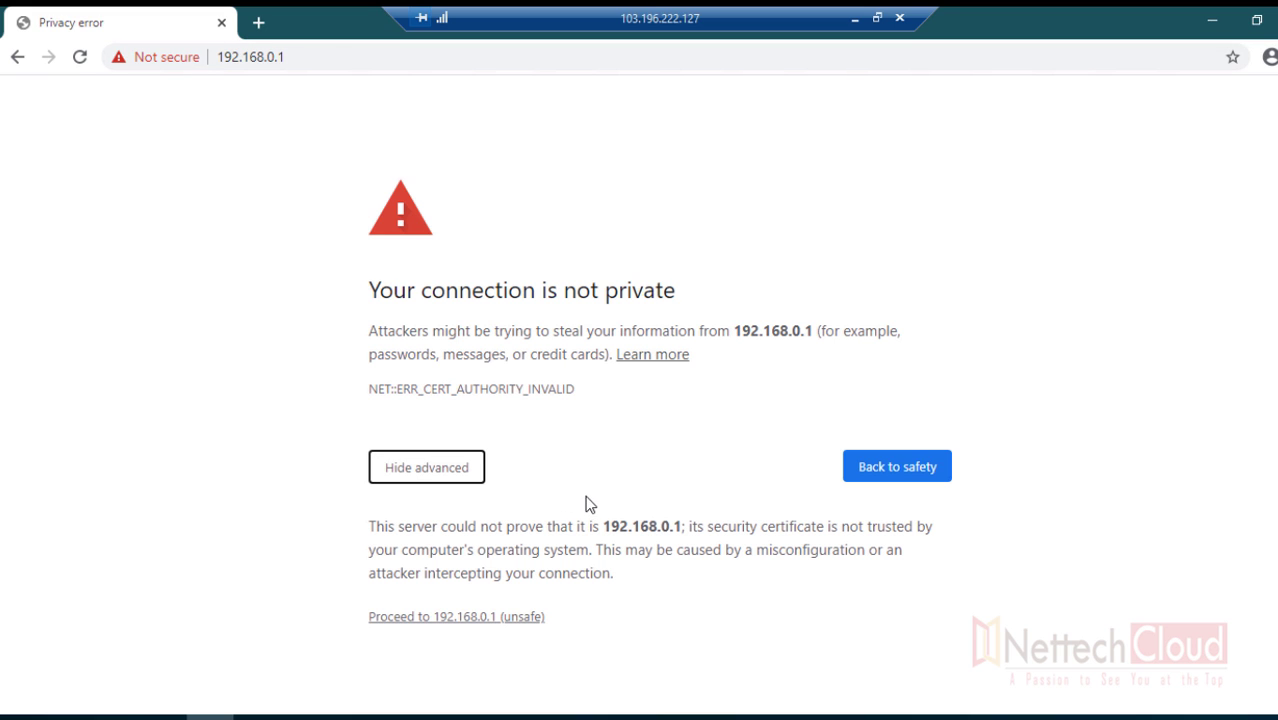
left_click(463, 617)
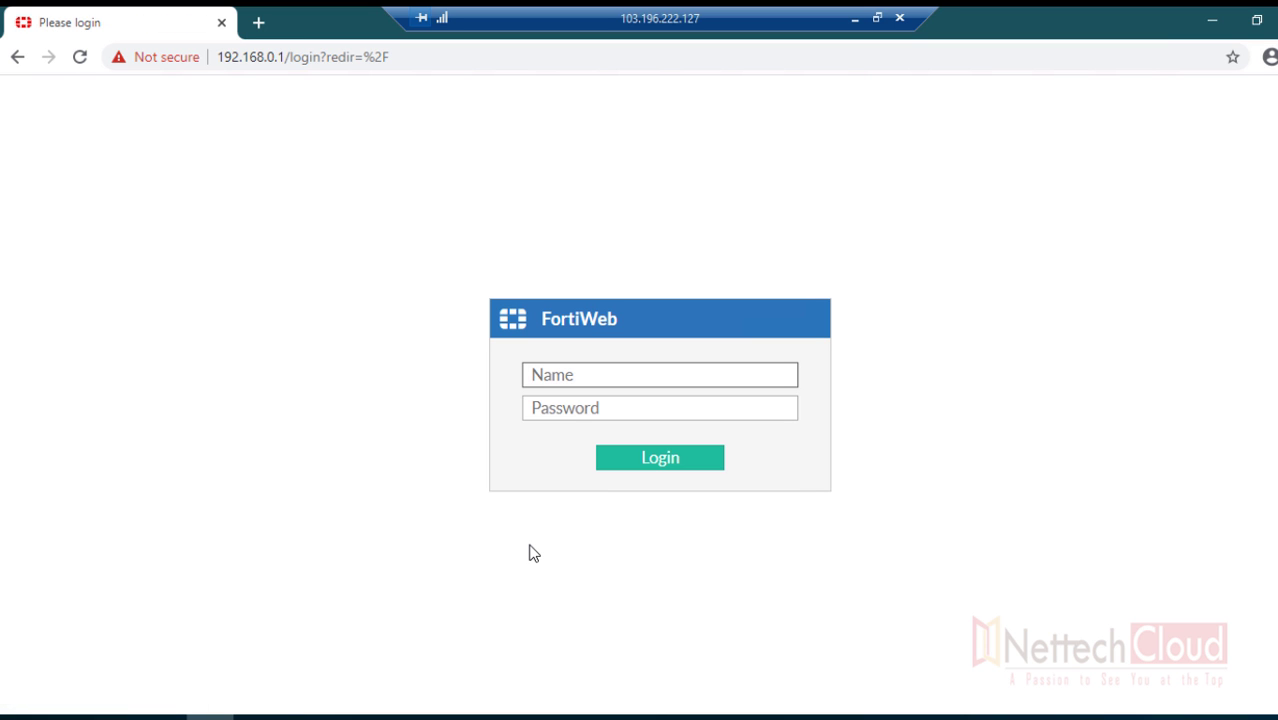
- Sign in with the admin username and its password
type("admin")
key("Tab")
type("••")
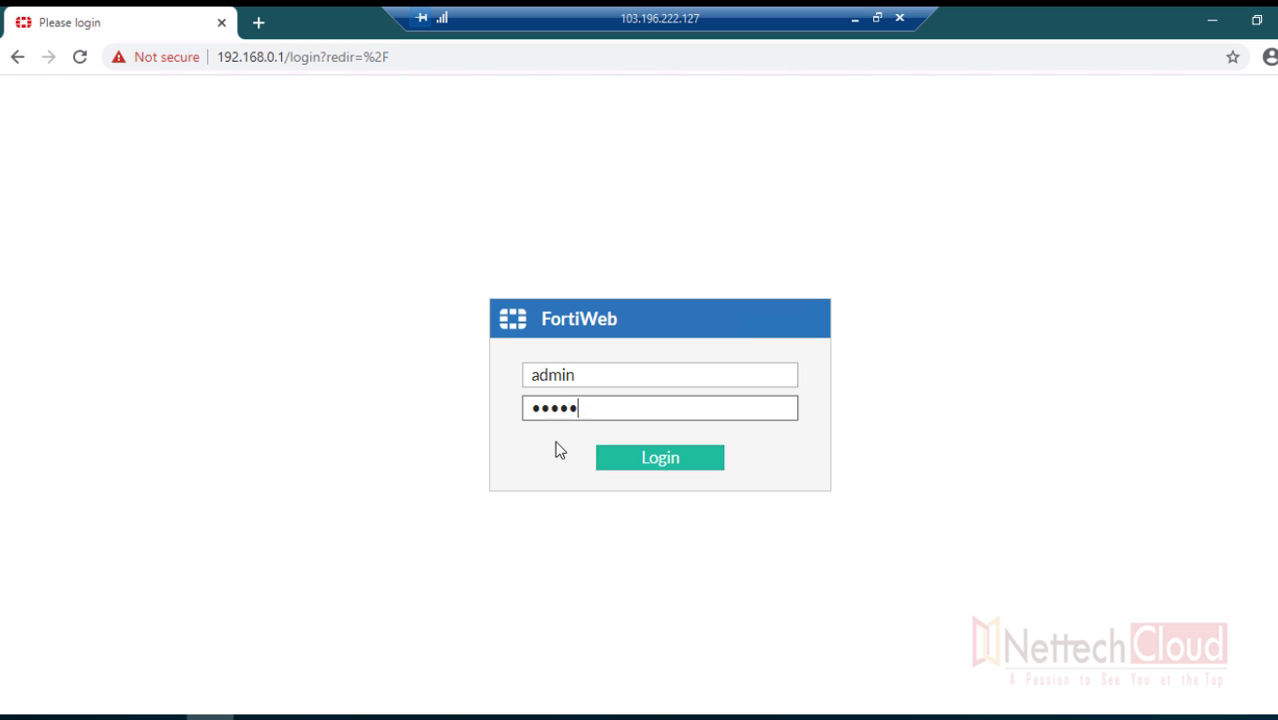
key("Return")
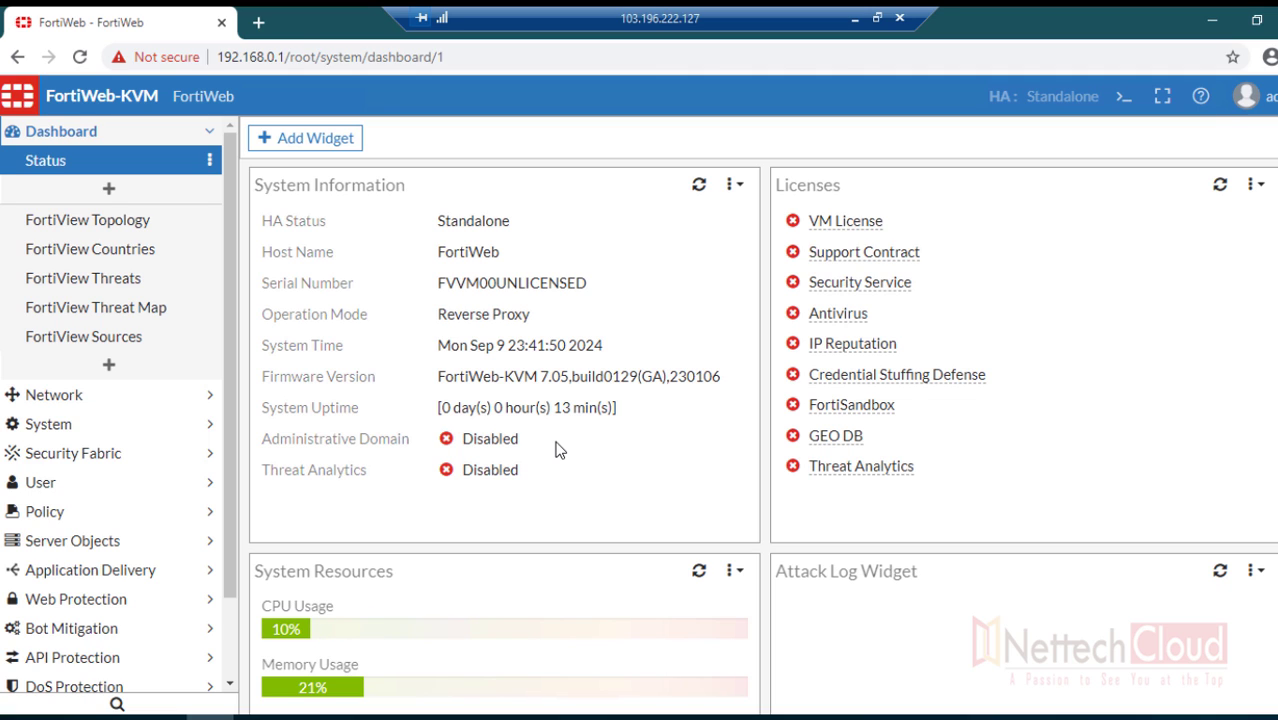
- Open port1 for editing from the Network > Interface list
left_click(204, 136)
left_click(175, 163)
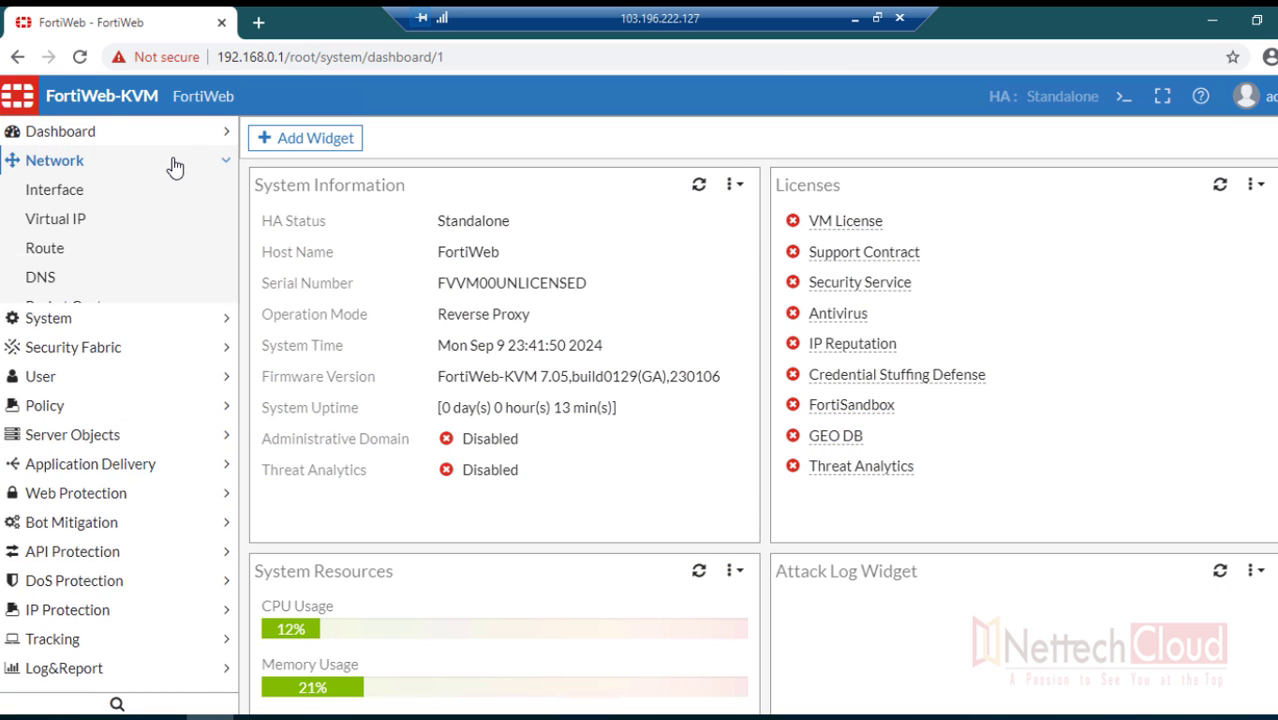
left_click(98, 203)
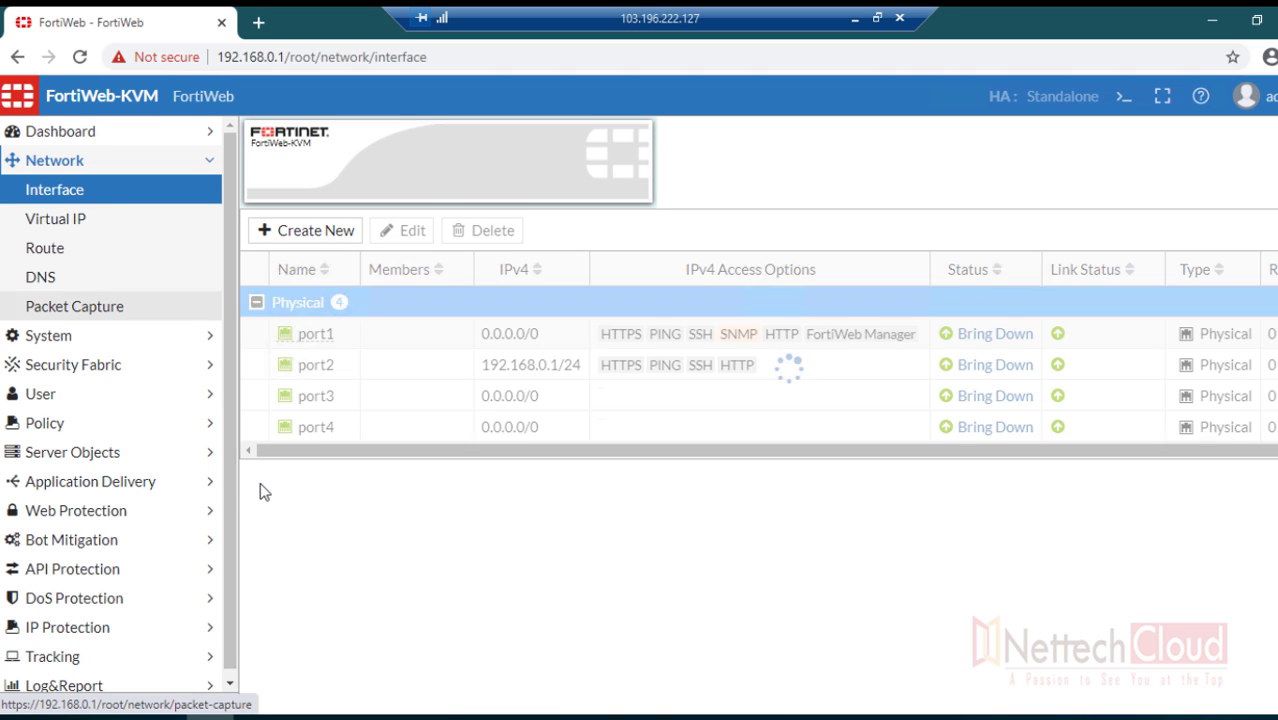
double_click(346, 336)
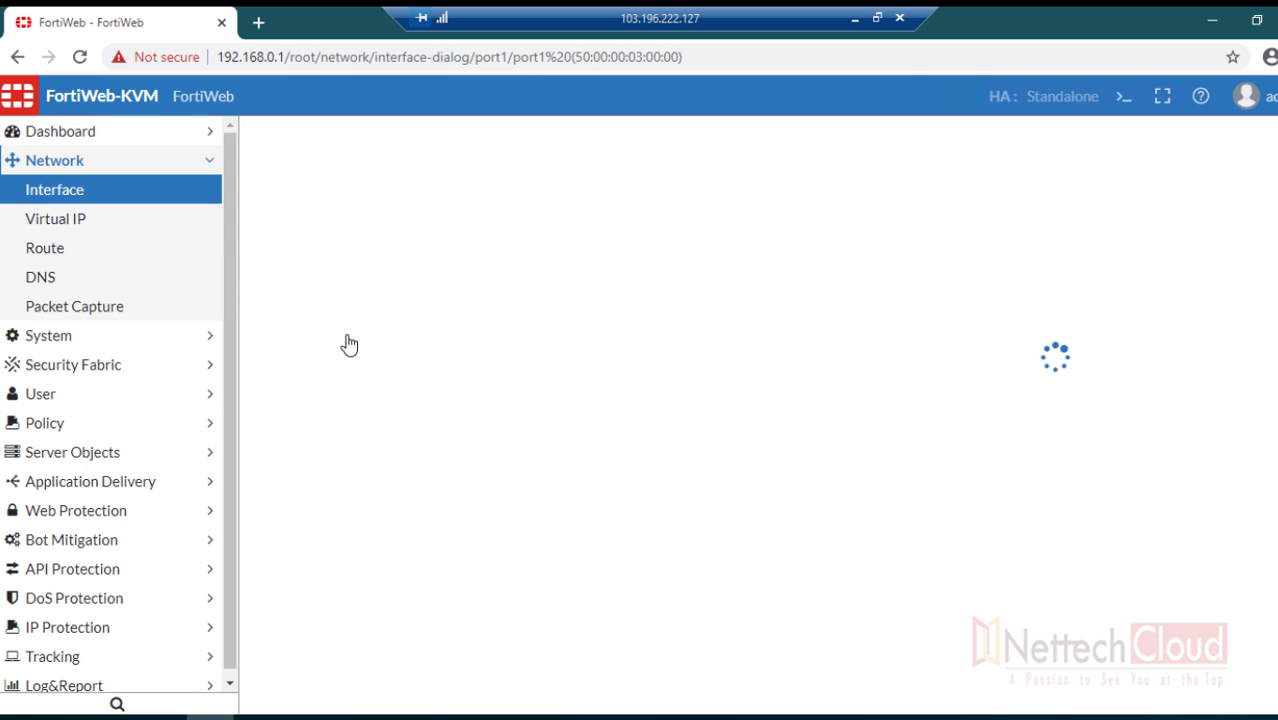
left_click(855, 22)
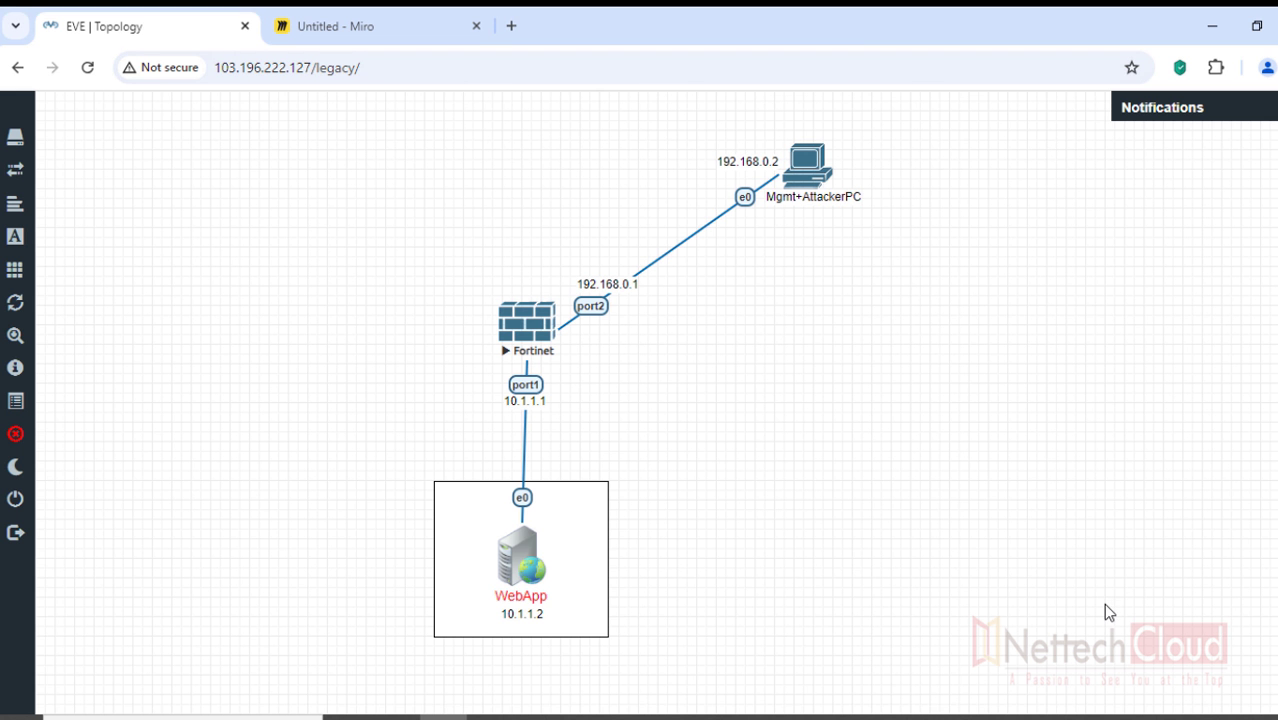
key("alt+Tab")
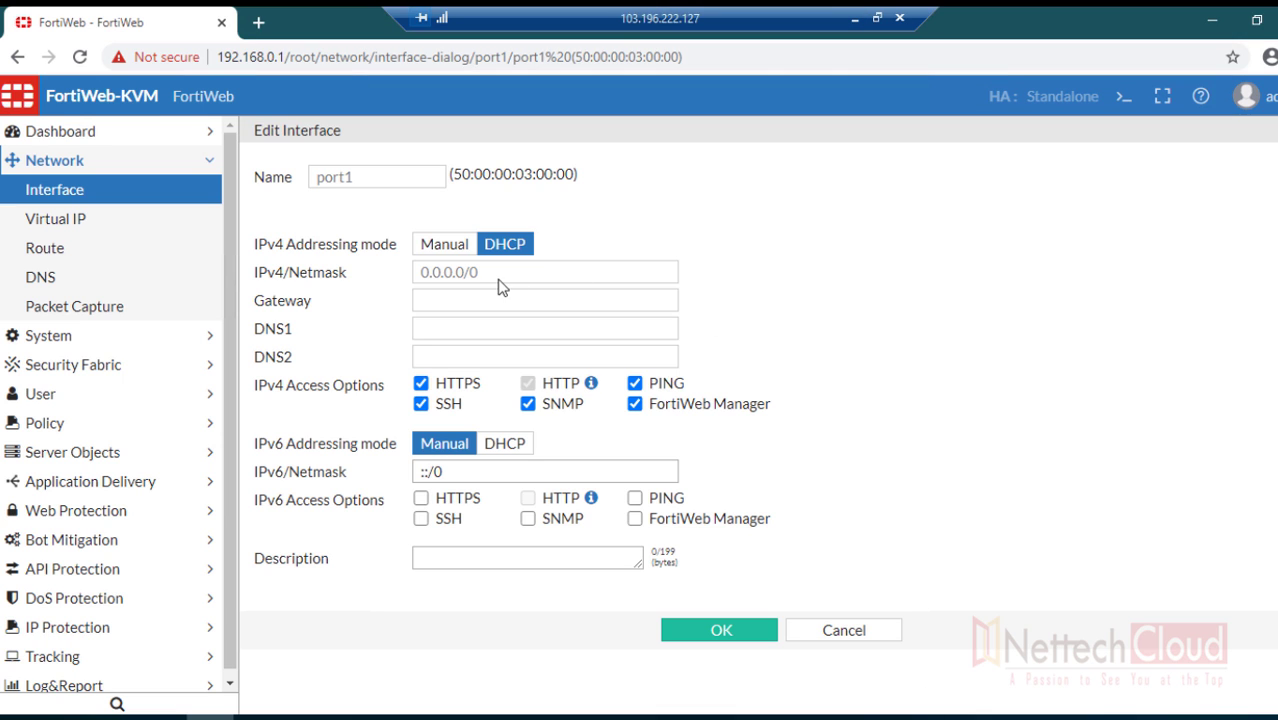
- Switch port1 to Manual addressing with 10.1.1.1/24 and save it
left_click(440, 247)
left_click(779, 240)
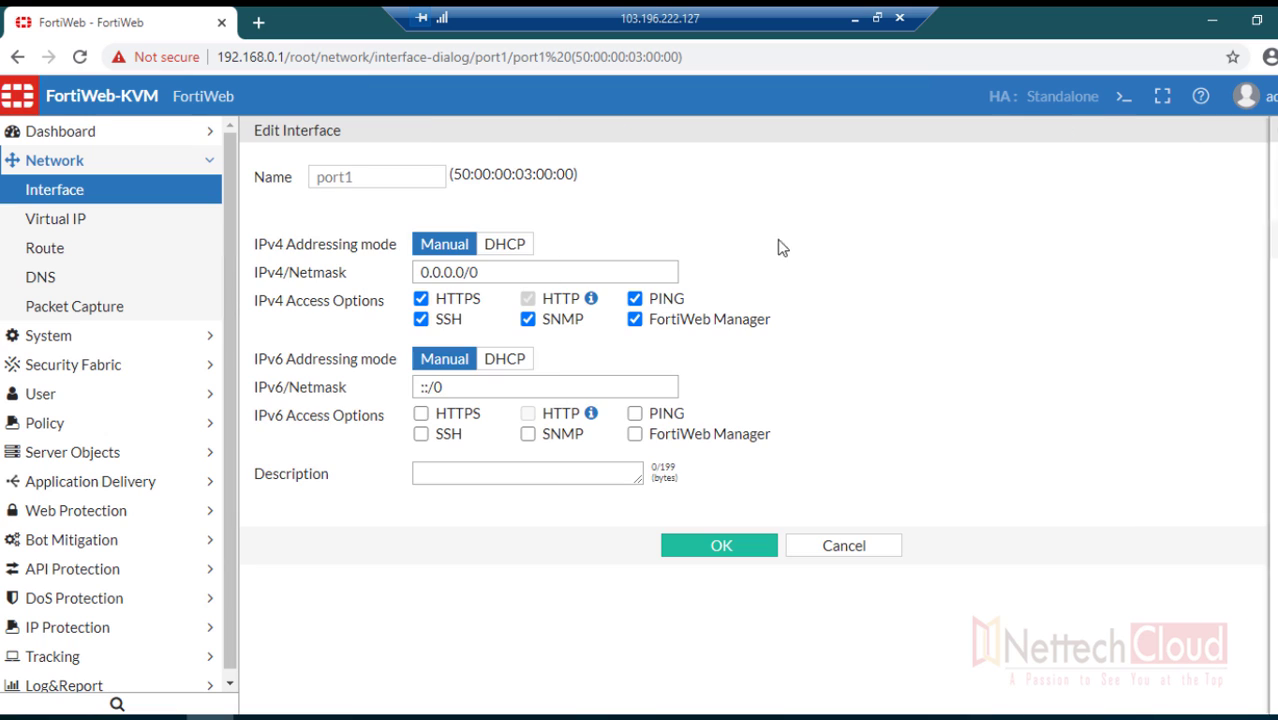
triple_click(446, 272)
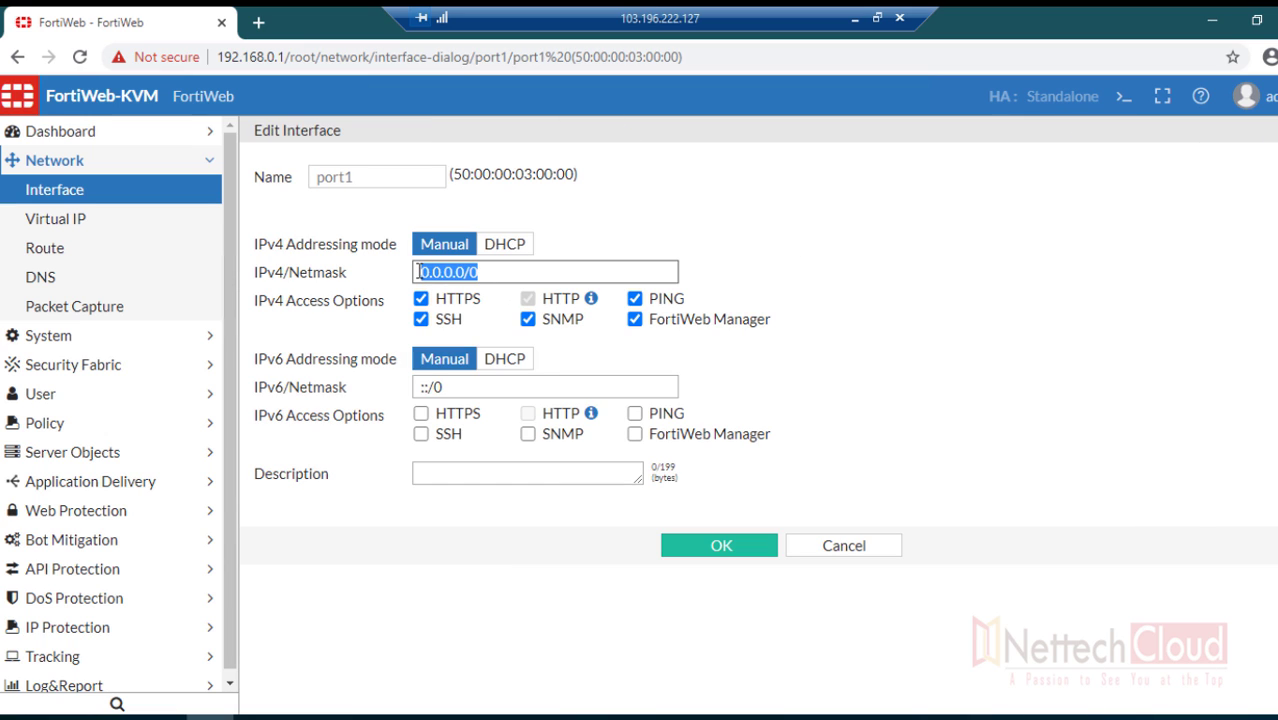
type("10.1.1.1/24")
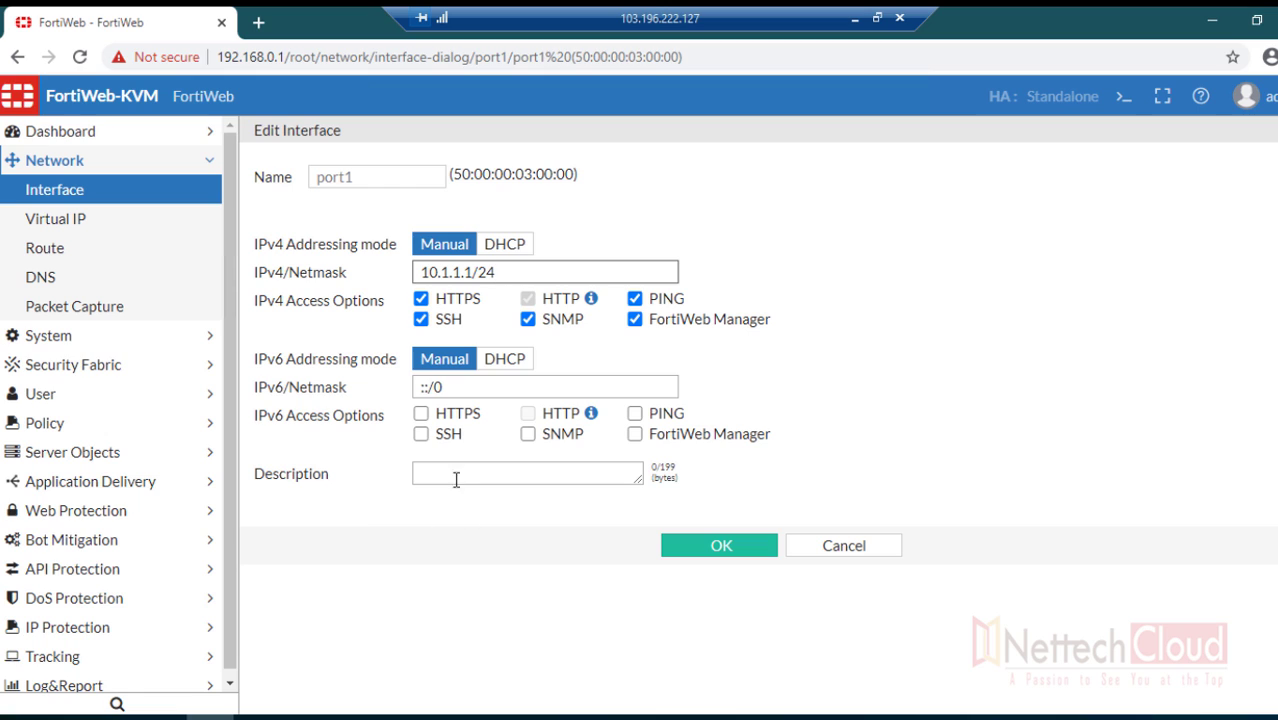
left_click_drag(252, 476, 332, 484)
left_click(713, 547)
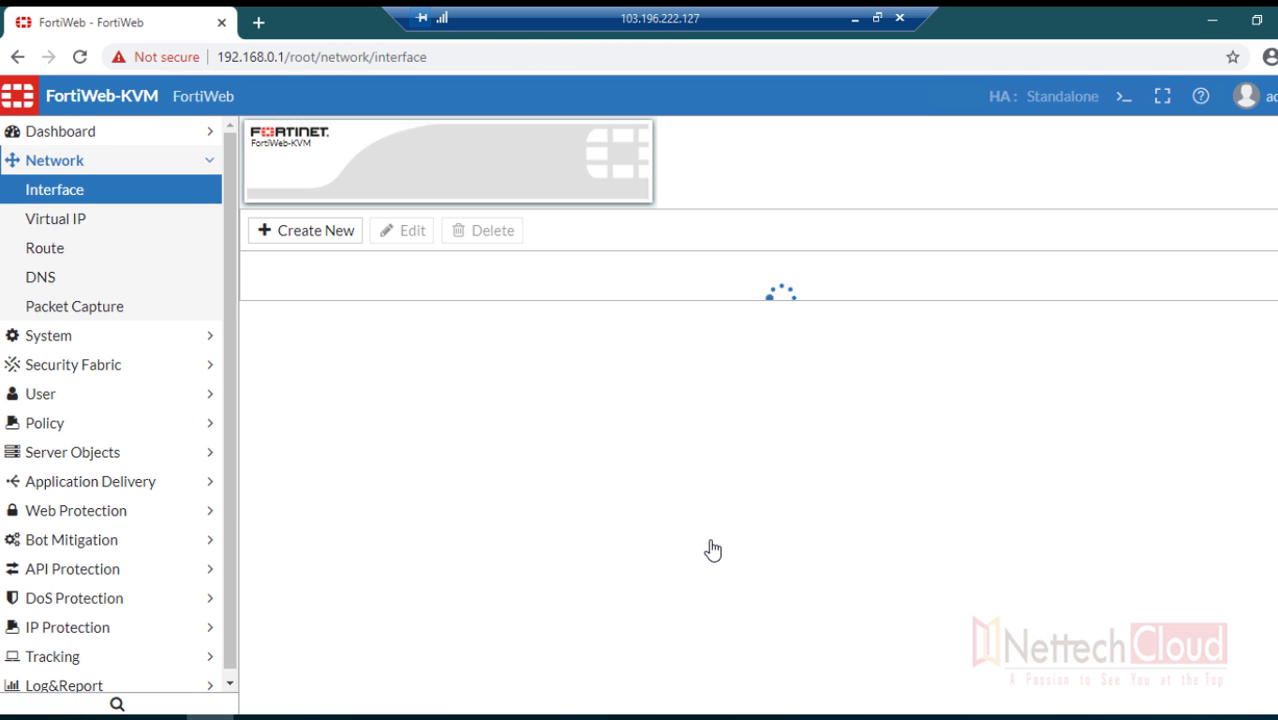
- Open Network > Route and review the new static route's destination and gateway fields
left_click(72, 256)
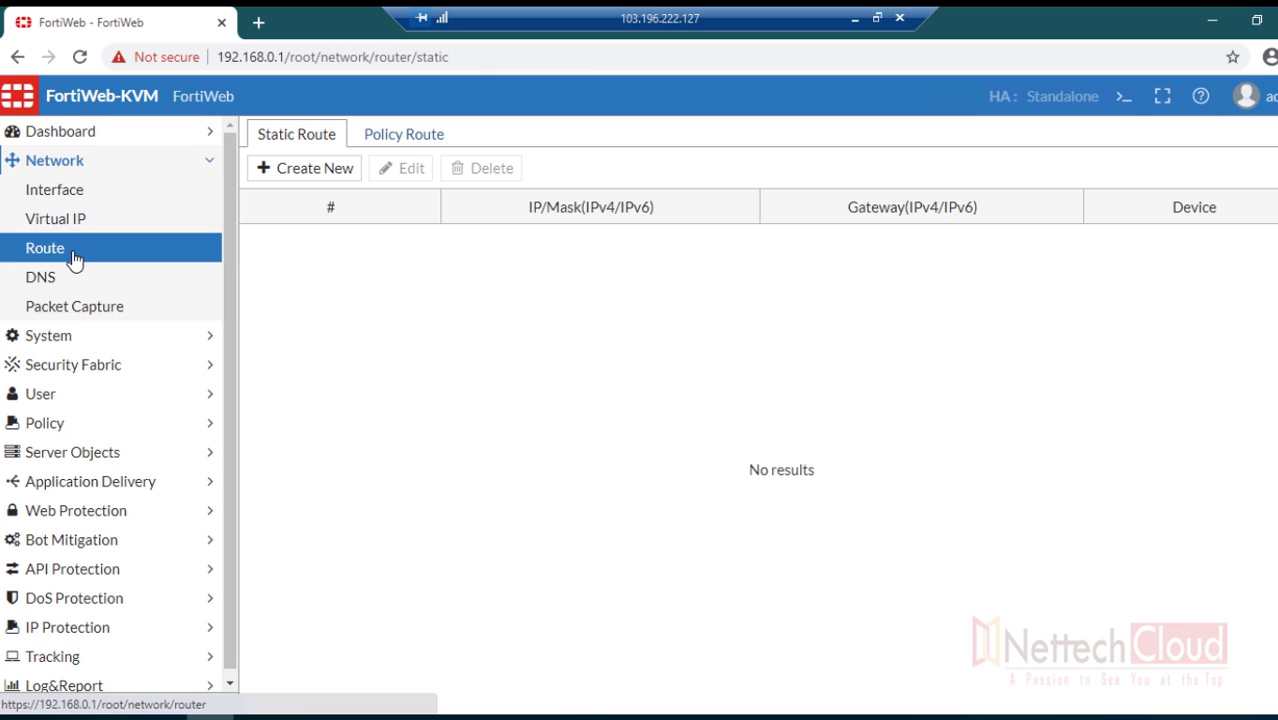
left_click(294, 172)
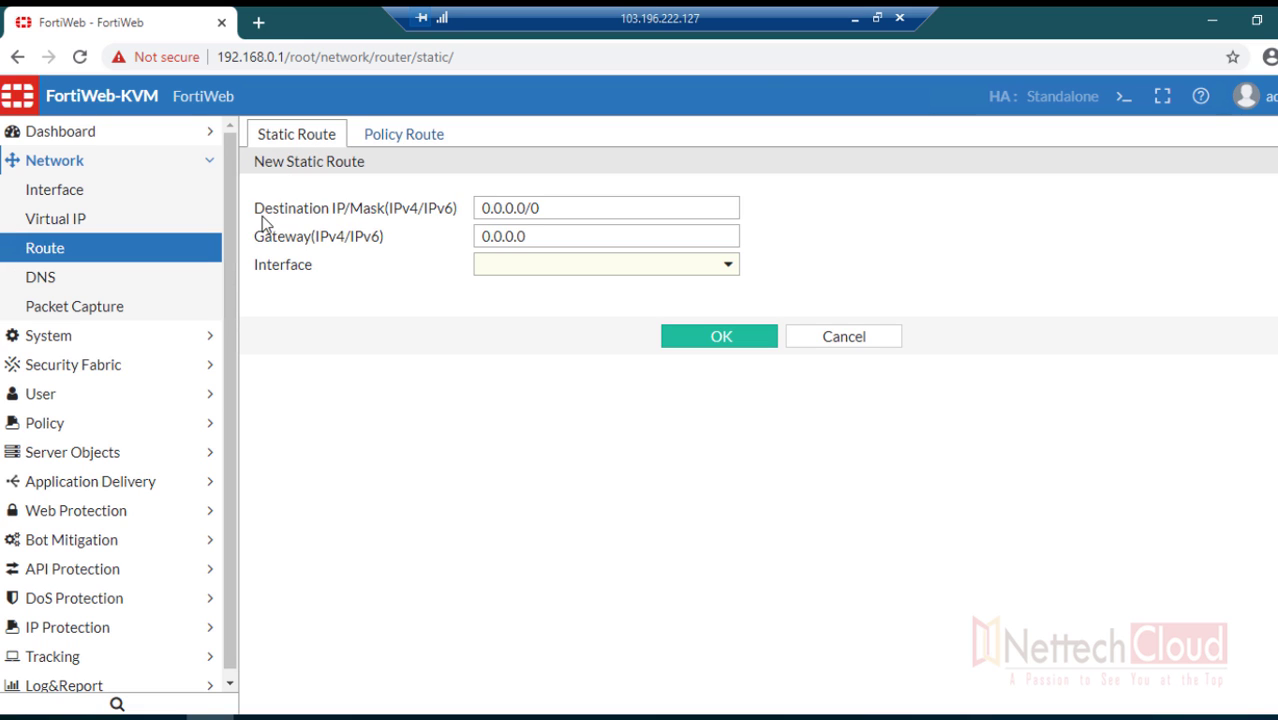
left_click_drag(256, 210, 410, 214)
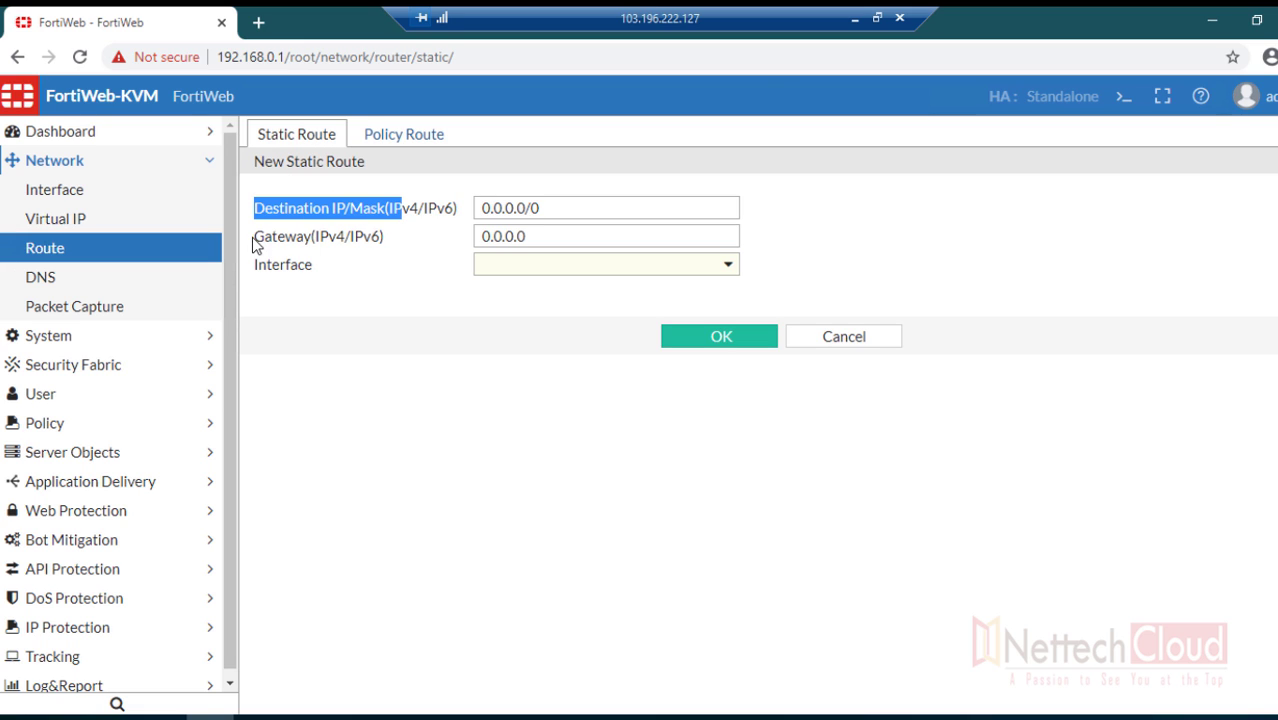
left_click_drag(257, 240, 340, 277)
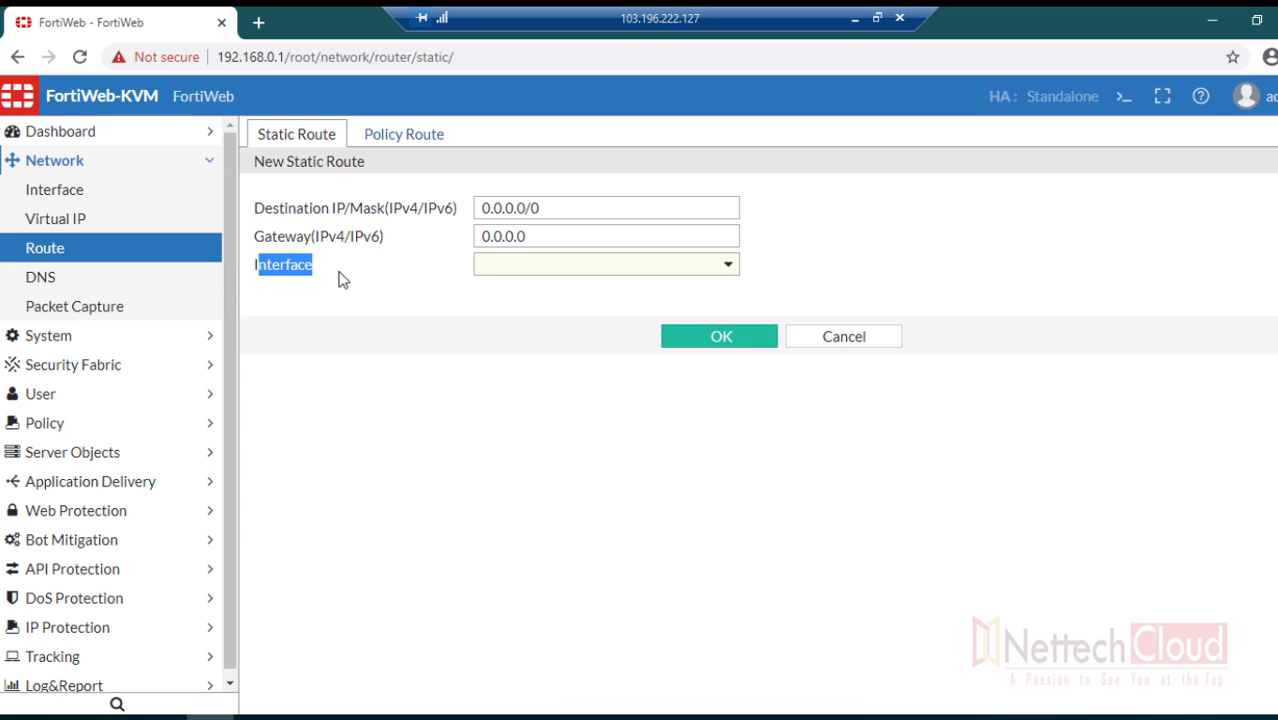
- Look at a new policy route form, cancel it, and return to the Static Route list
left_click(418, 141)
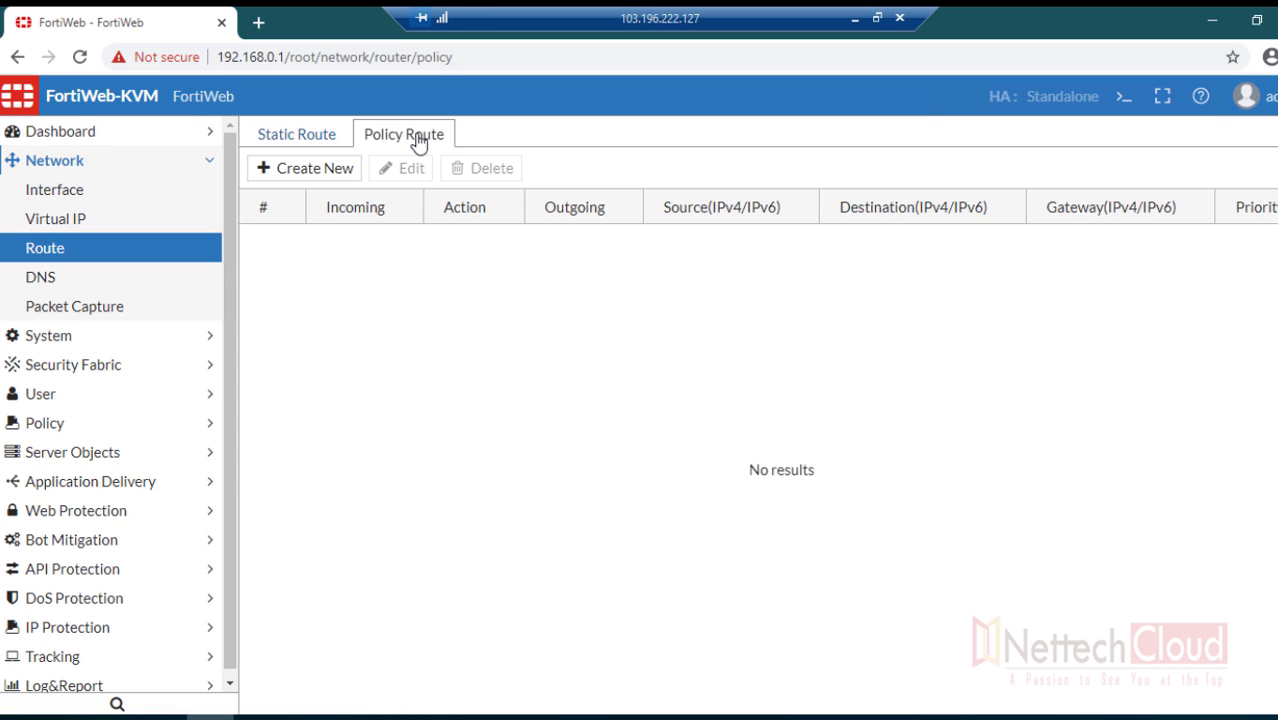
left_click(305, 172)
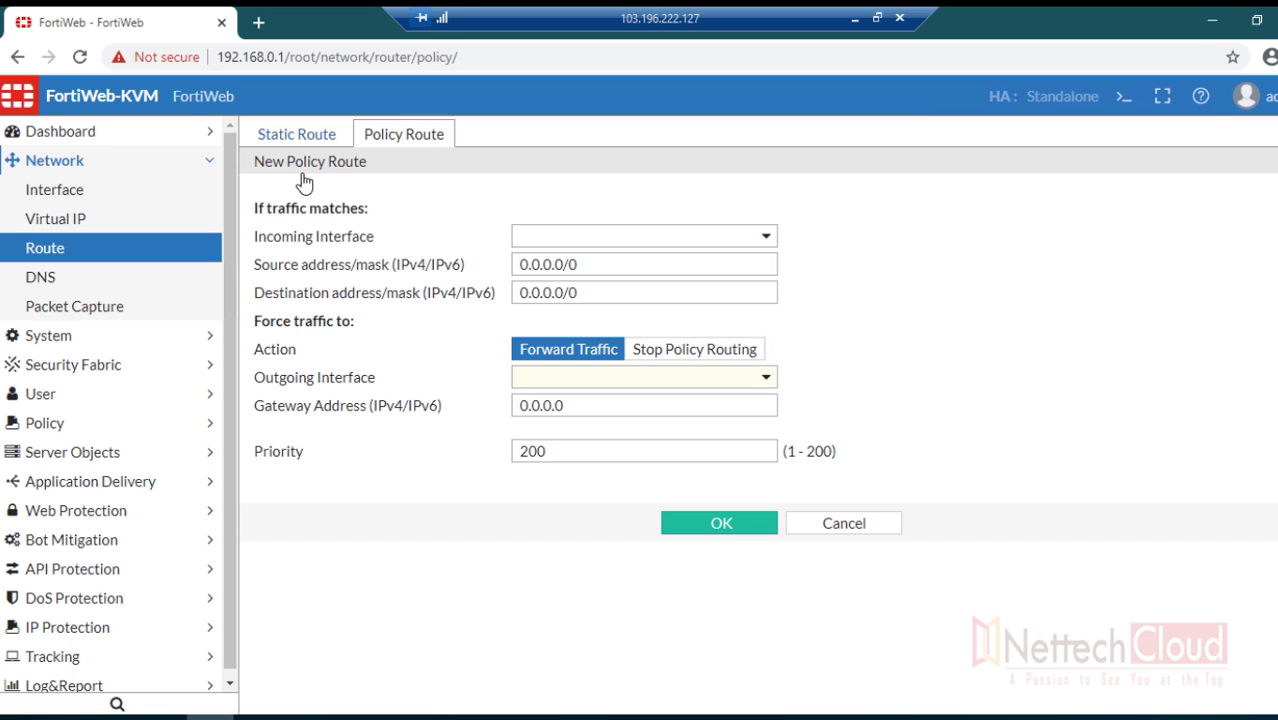
left_click(832, 525)
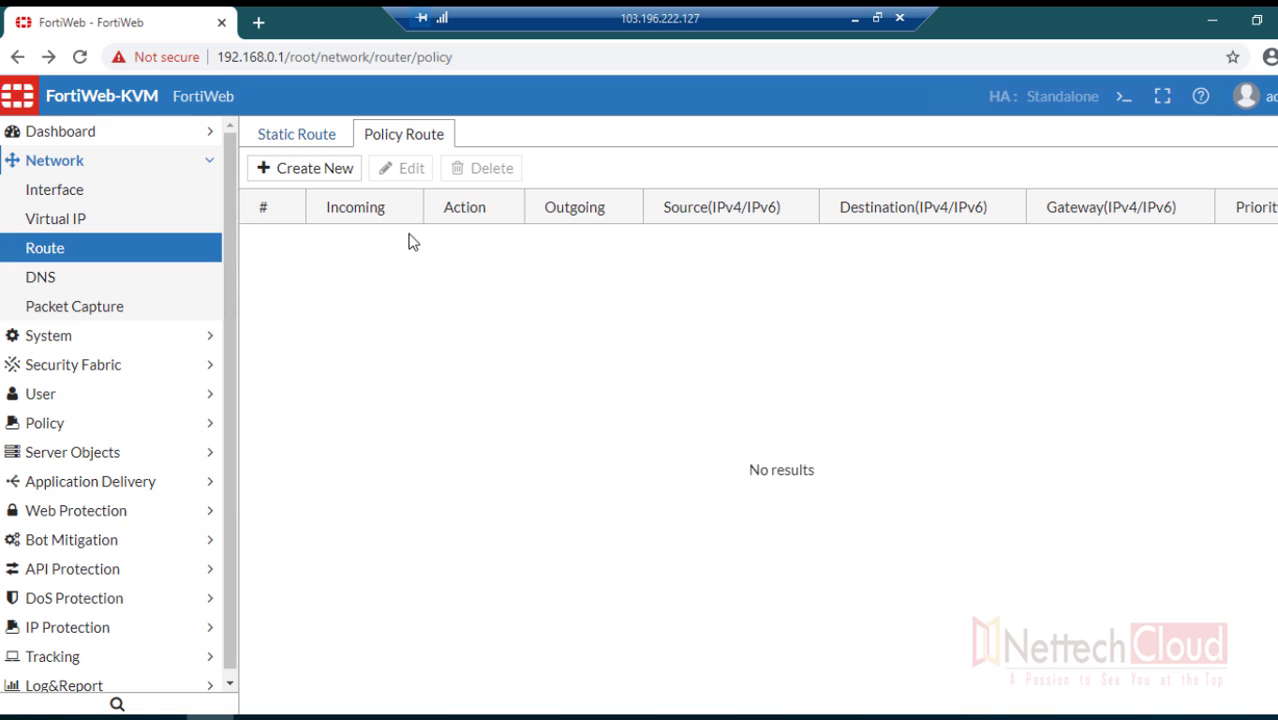
left_click(300, 139)
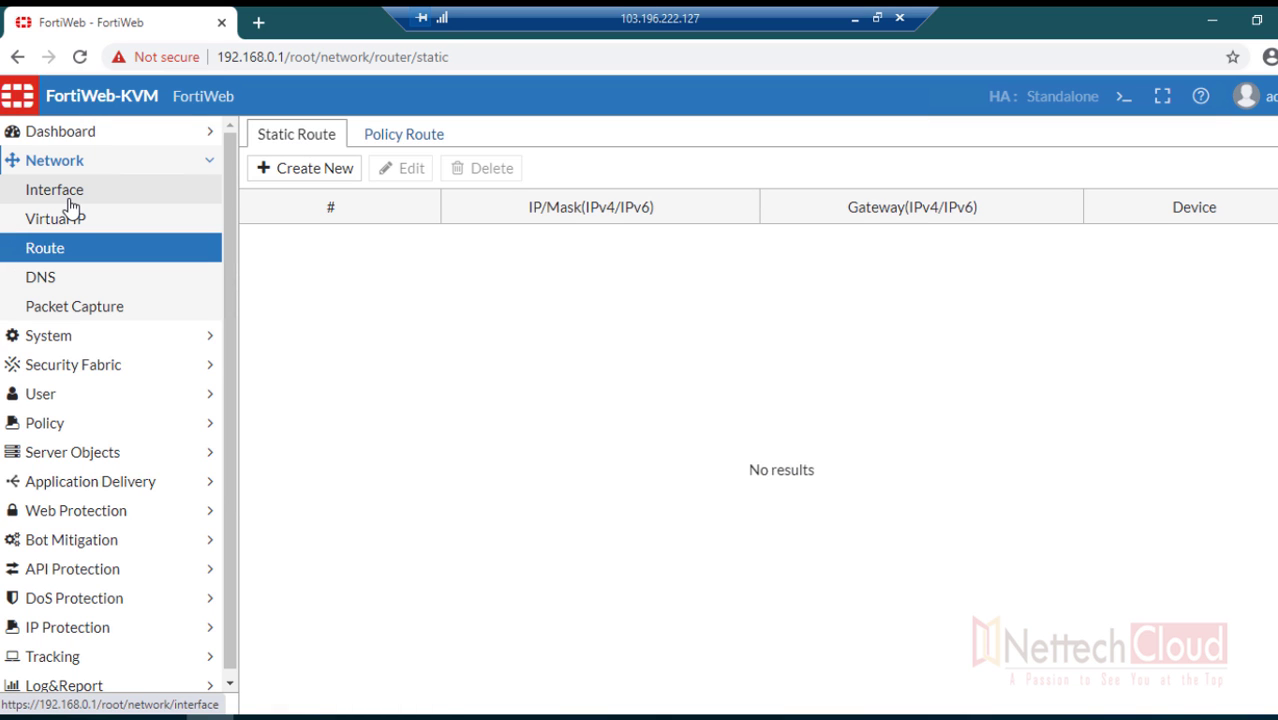
left_click(117, 157)
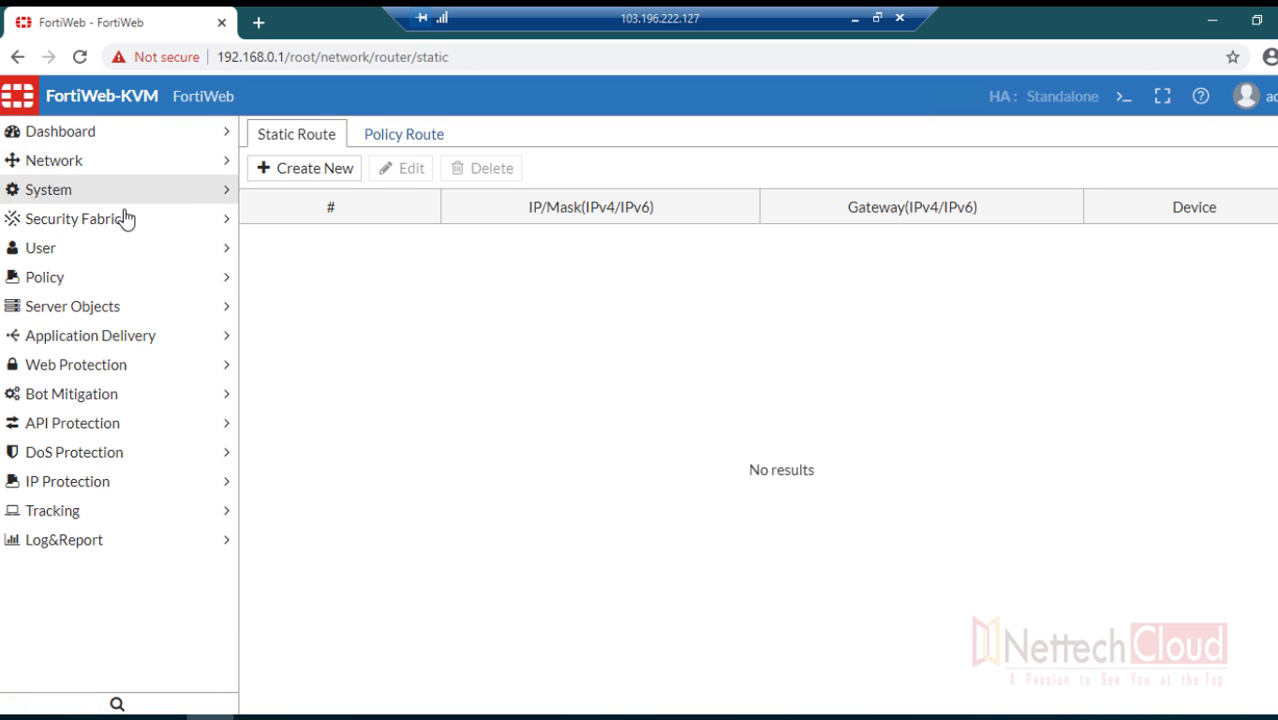
left_click(120, 192)
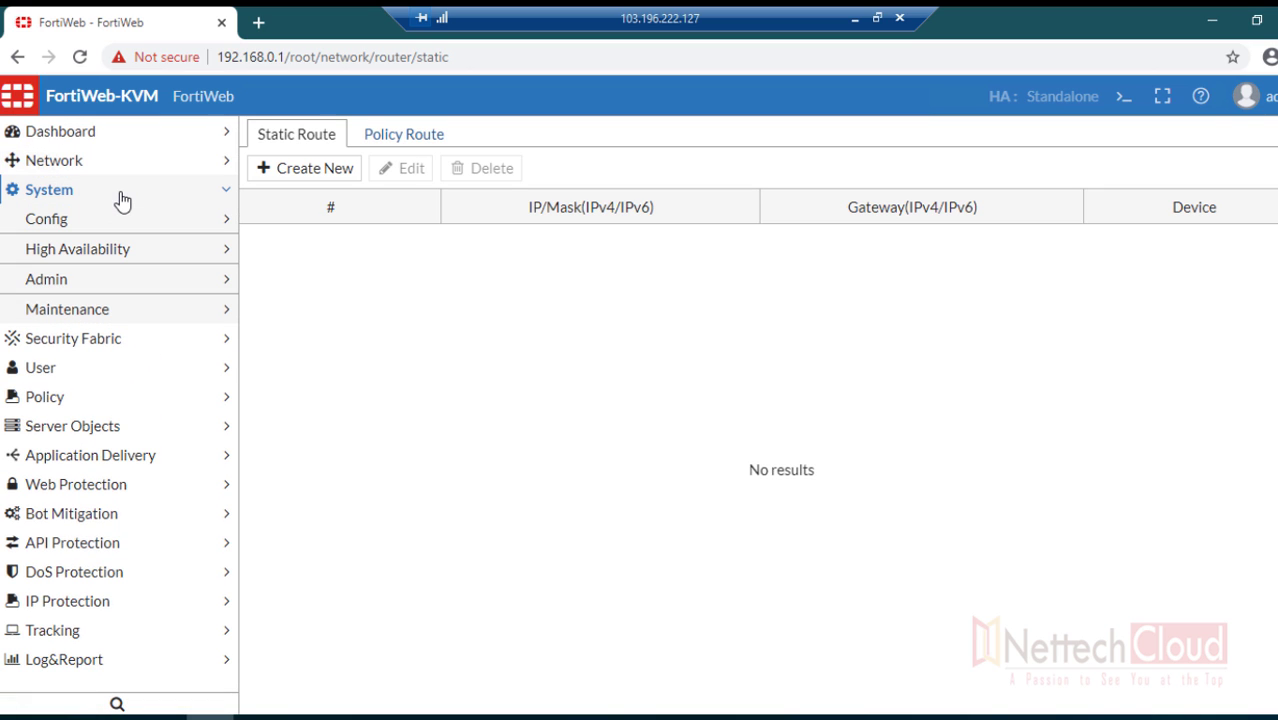
left_click(98, 228)
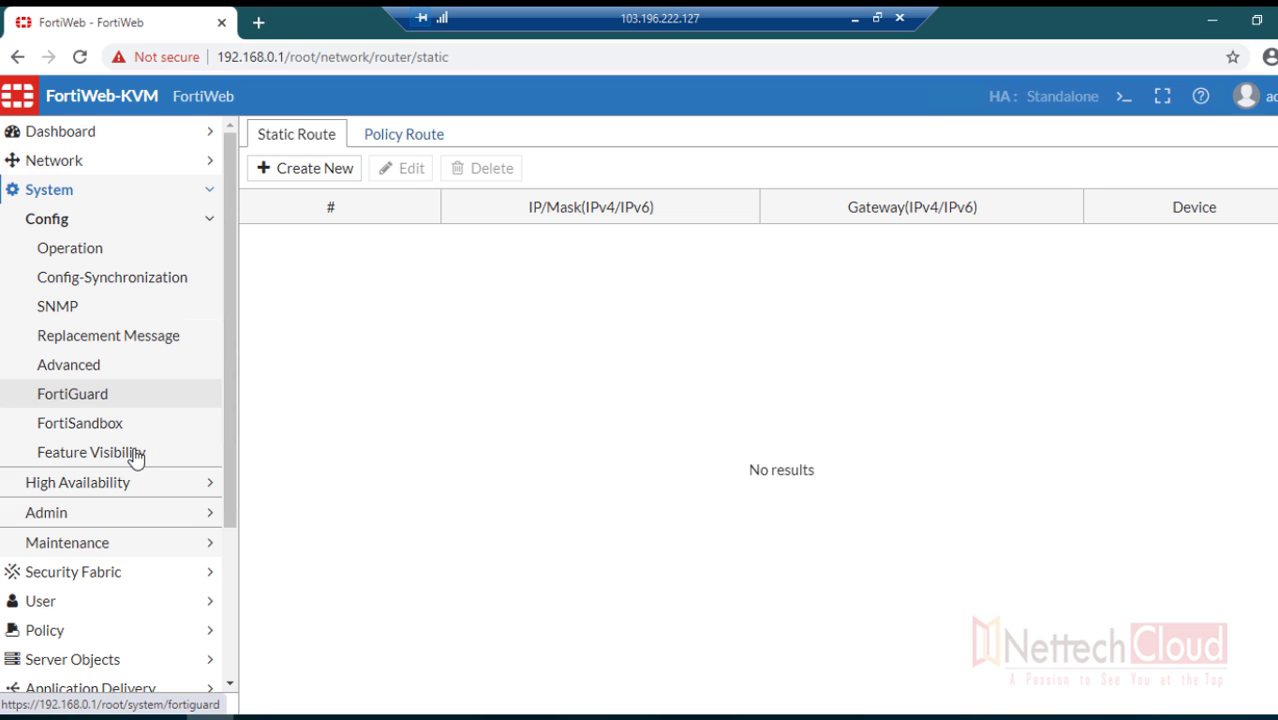
scroll(142, 453, "down", 2)
scroll(143, 449, "up", 2)
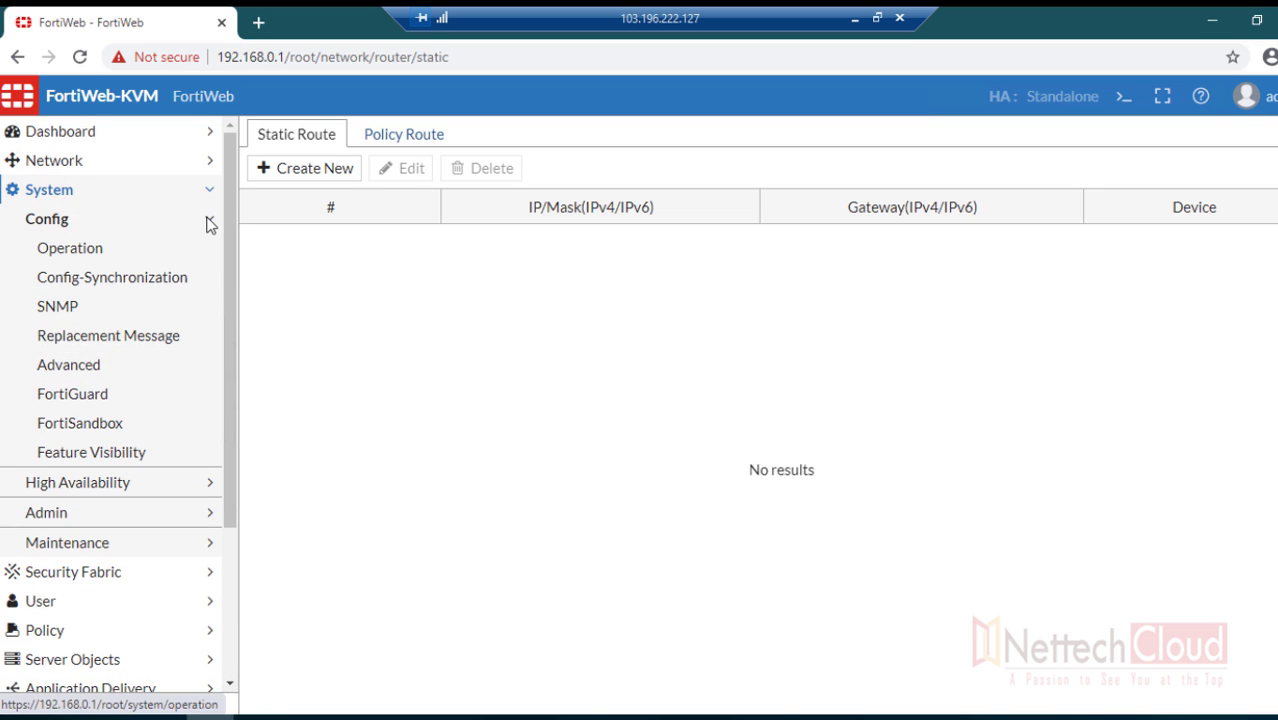
left_click(206, 219)
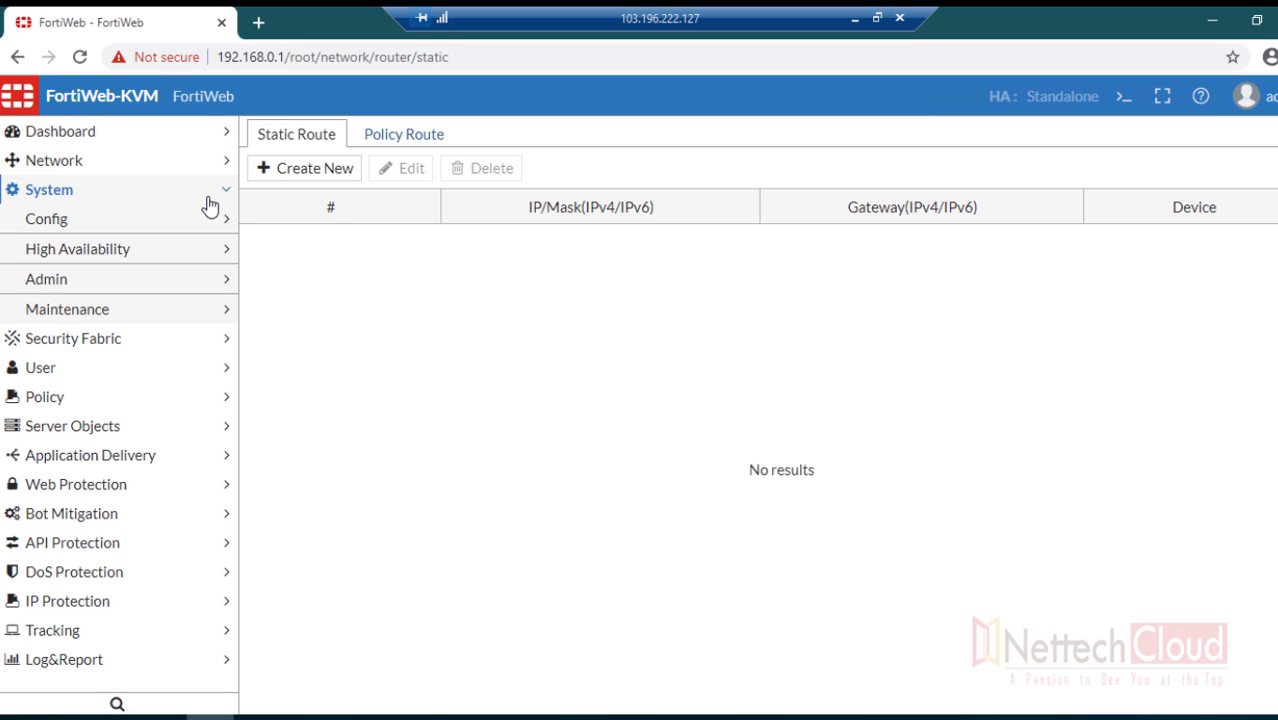
left_click(220, 192)
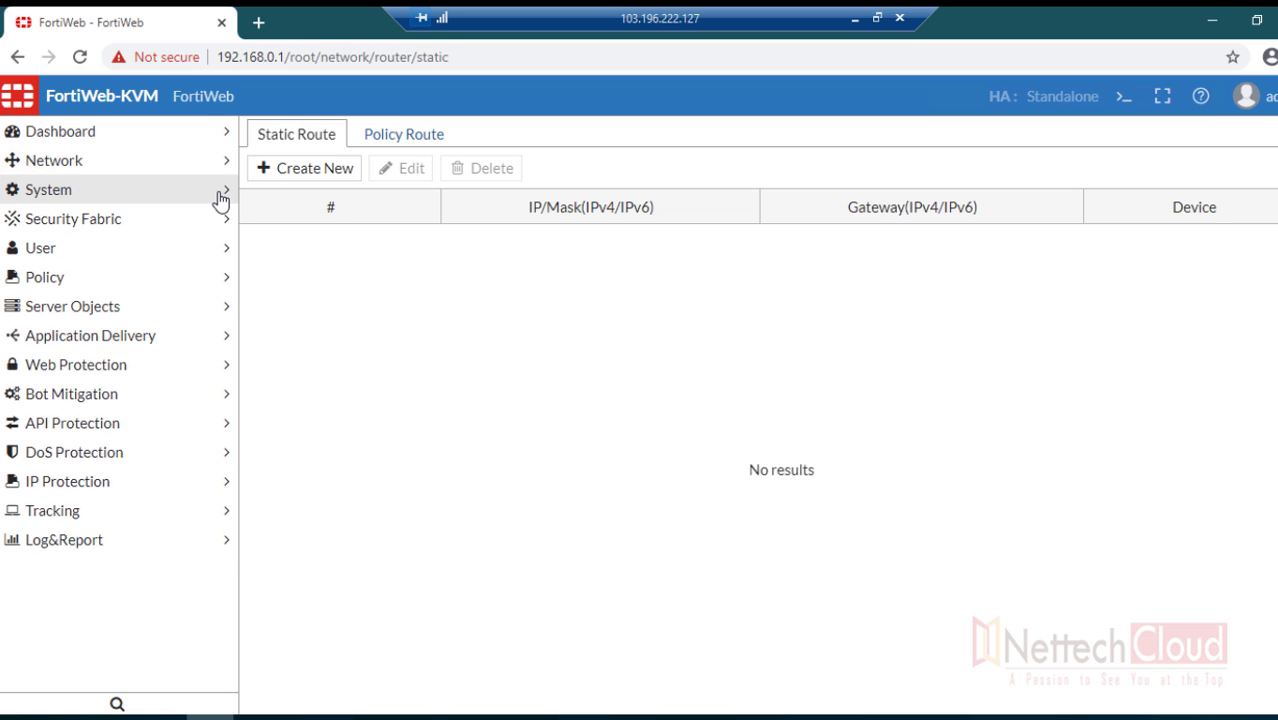
left_click(220, 161)
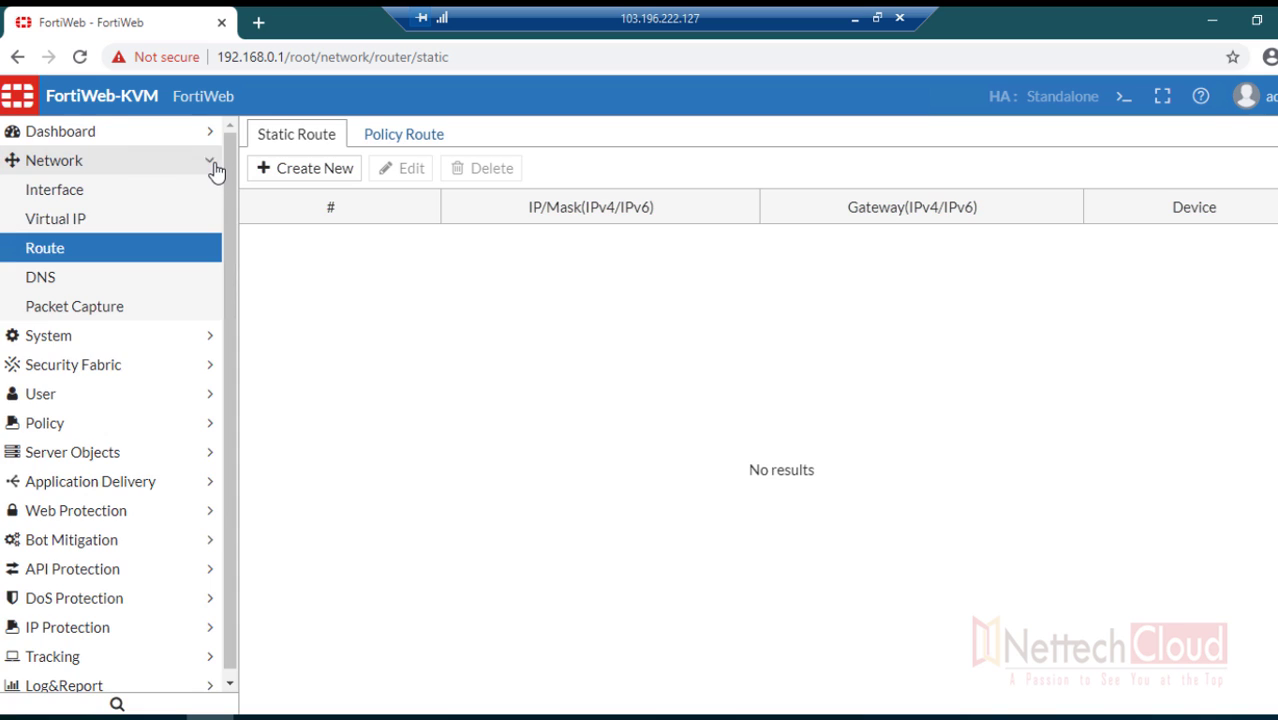
left_click(215, 168)
left_click(165, 201)
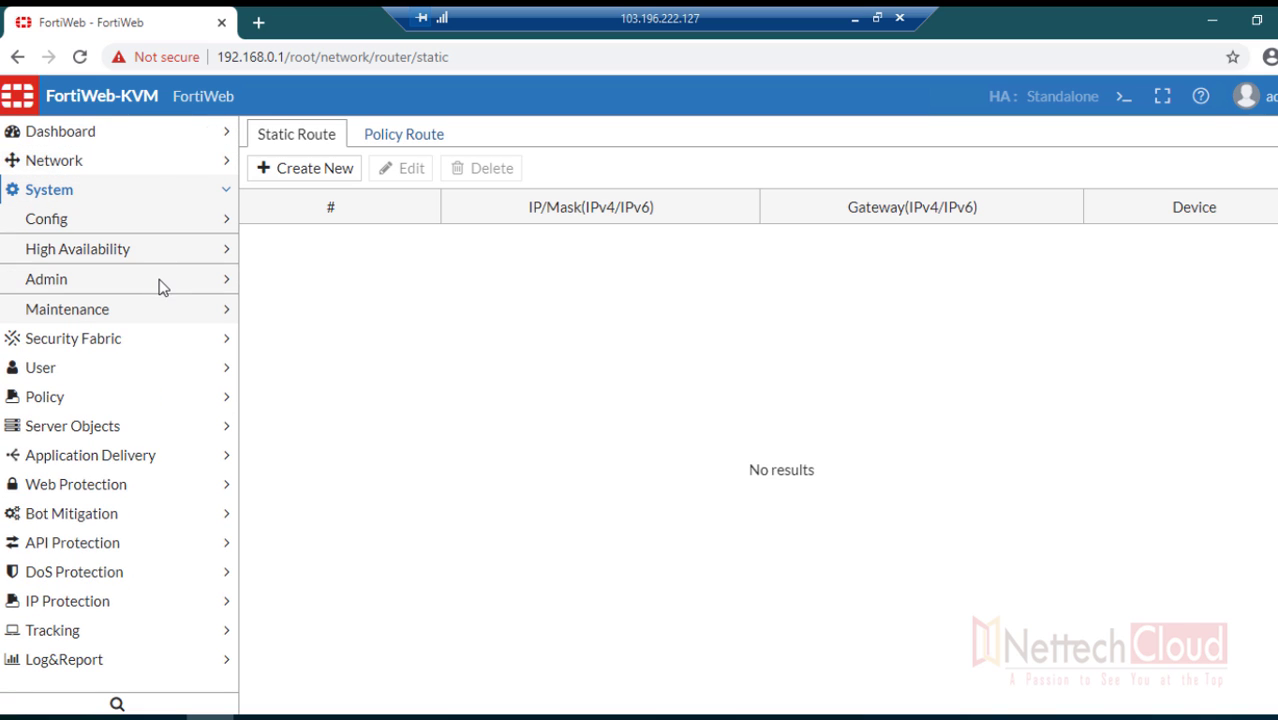
left_click(160, 285)
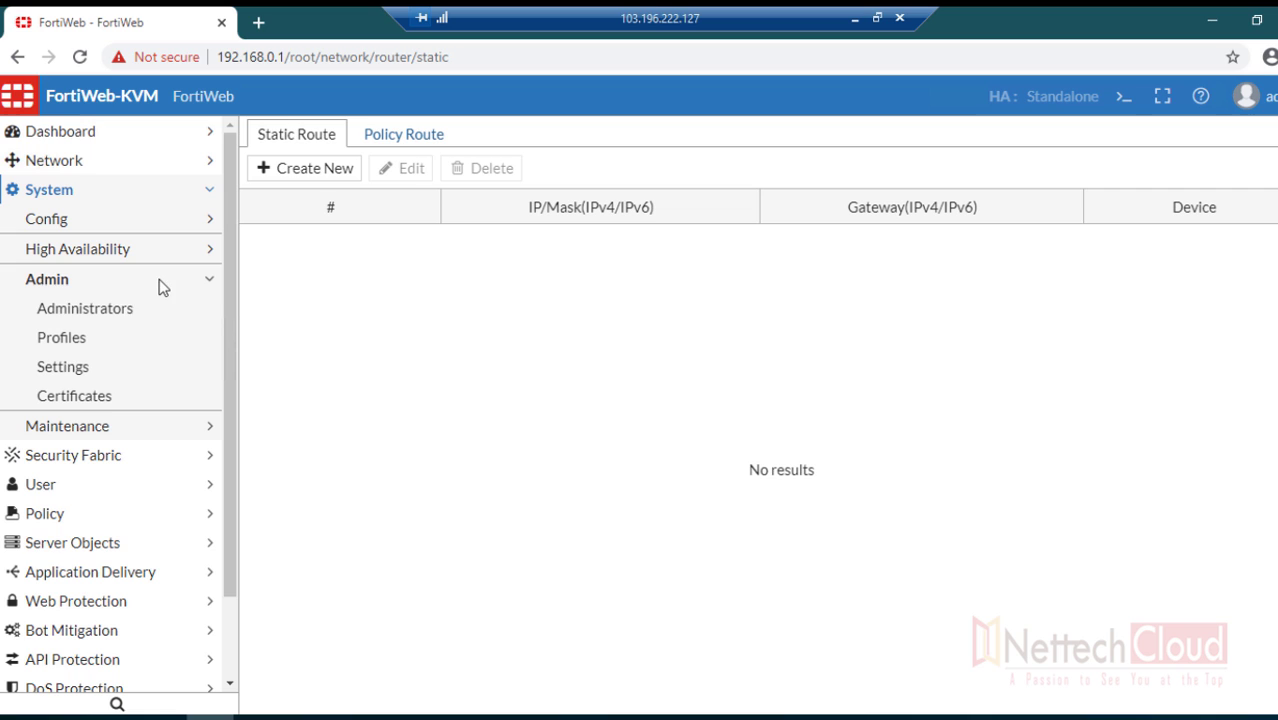
left_click(97, 428)
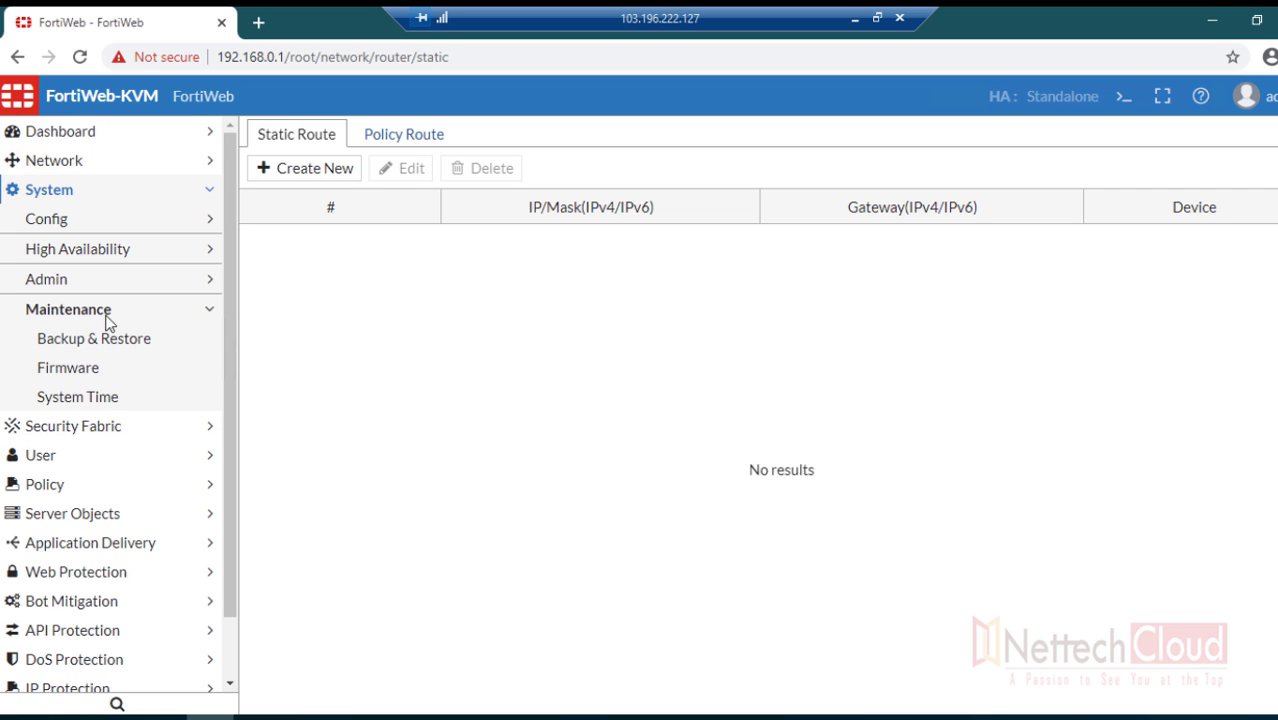
left_click(91, 228)
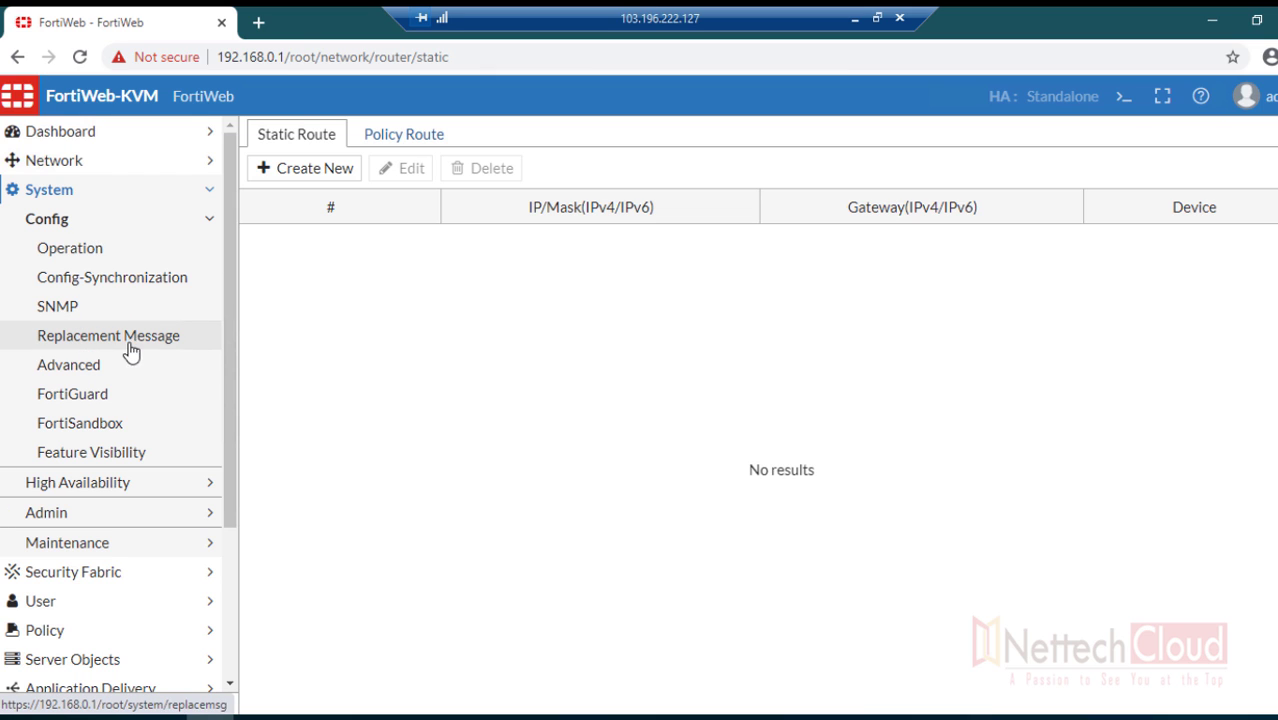
left_click(205, 220)
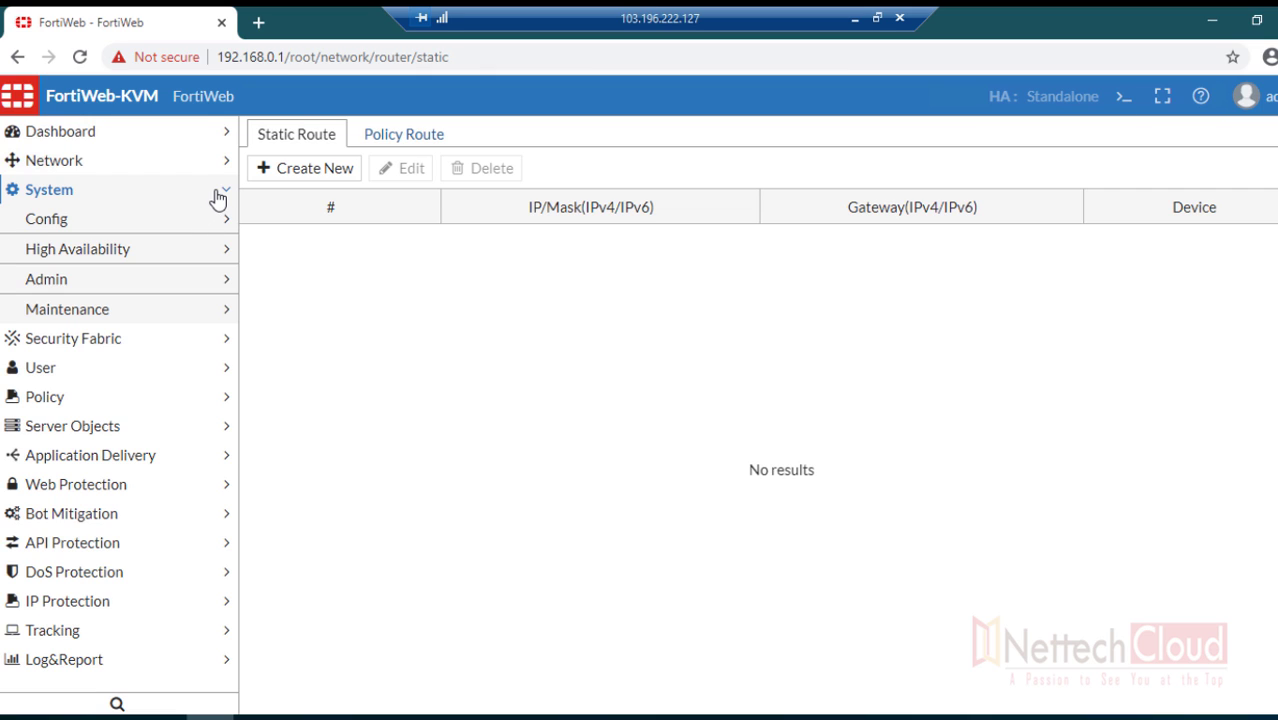
left_click(217, 196)
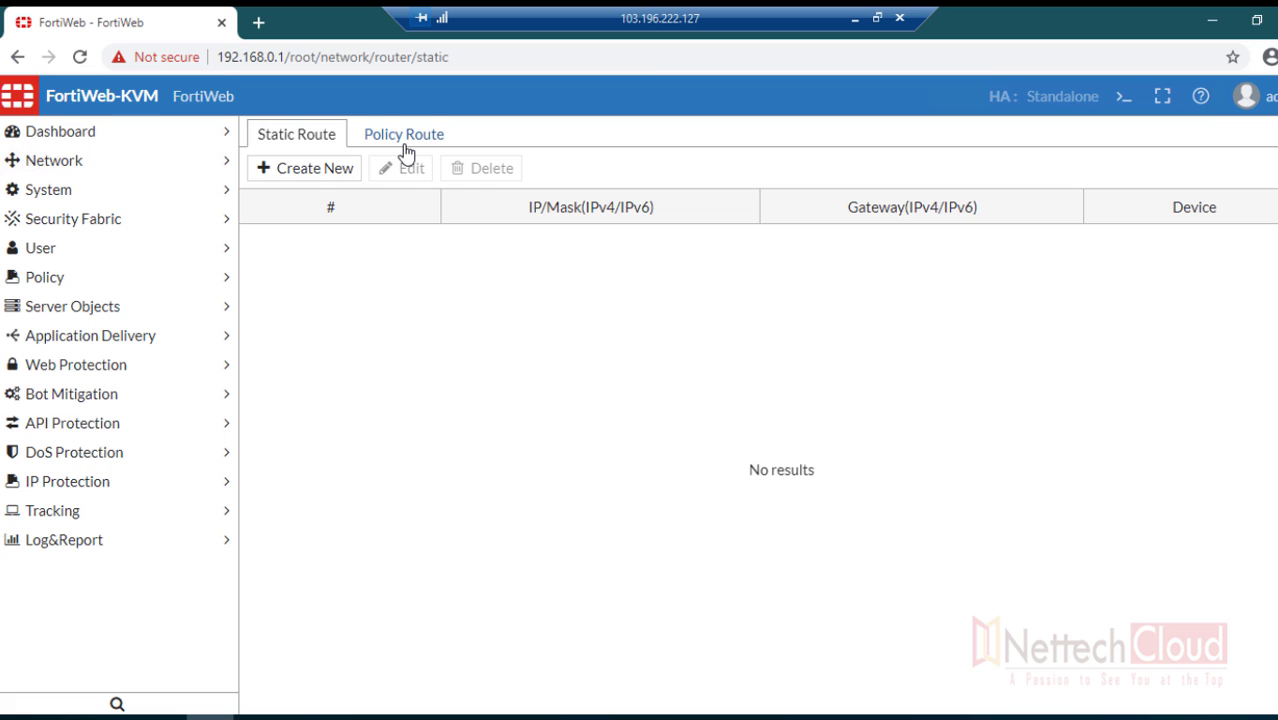
left_click(855, 20)
mouse_move(1243, 310)
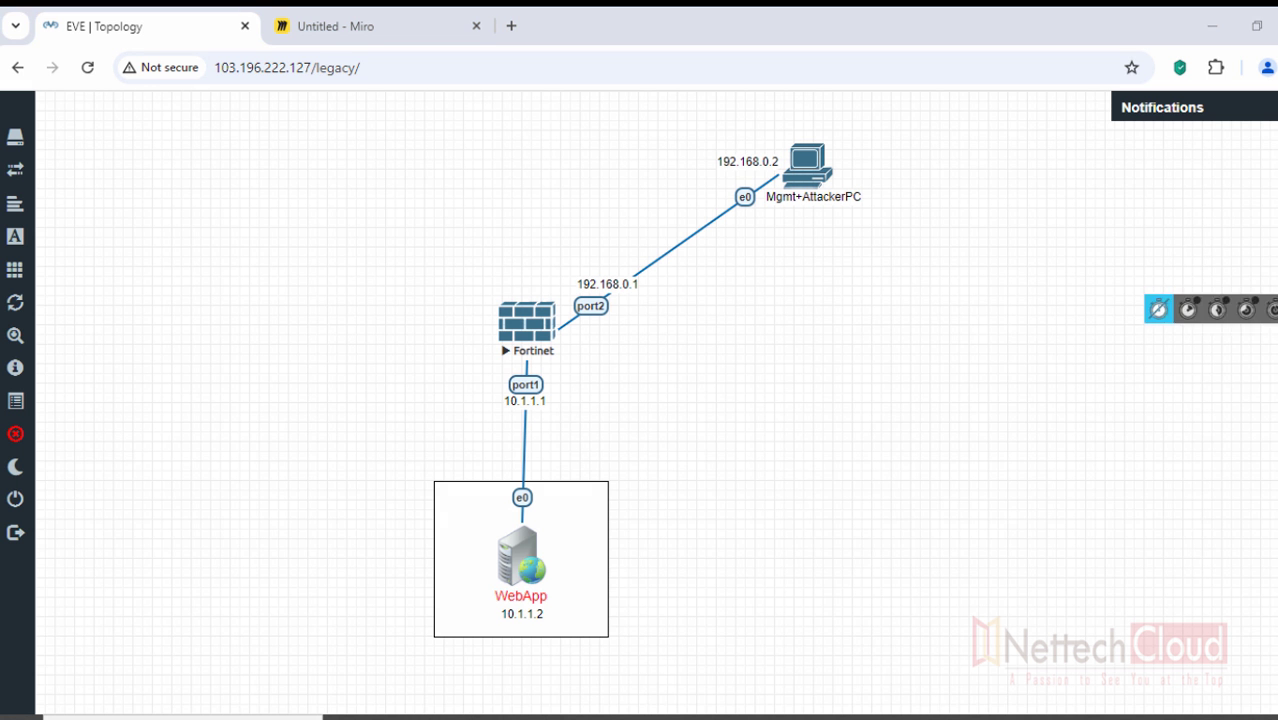
left_click(1217, 340)
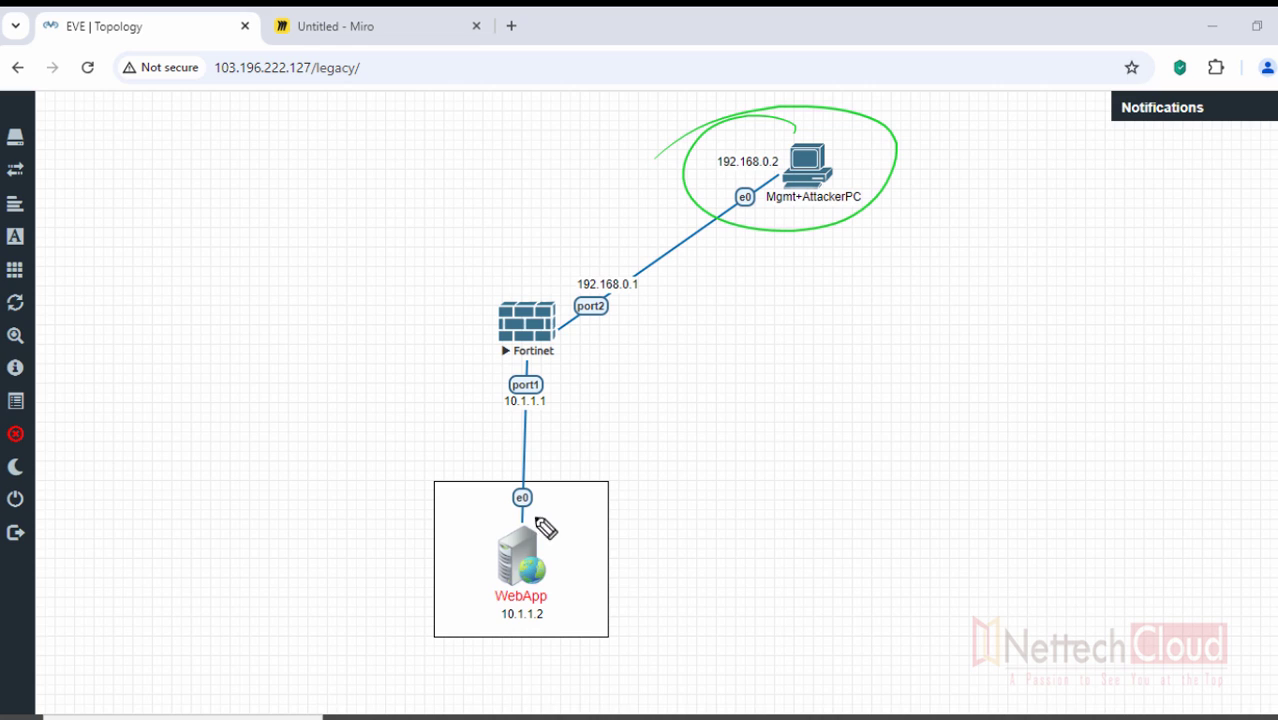
left_click_drag(538, 520, 306, 594)
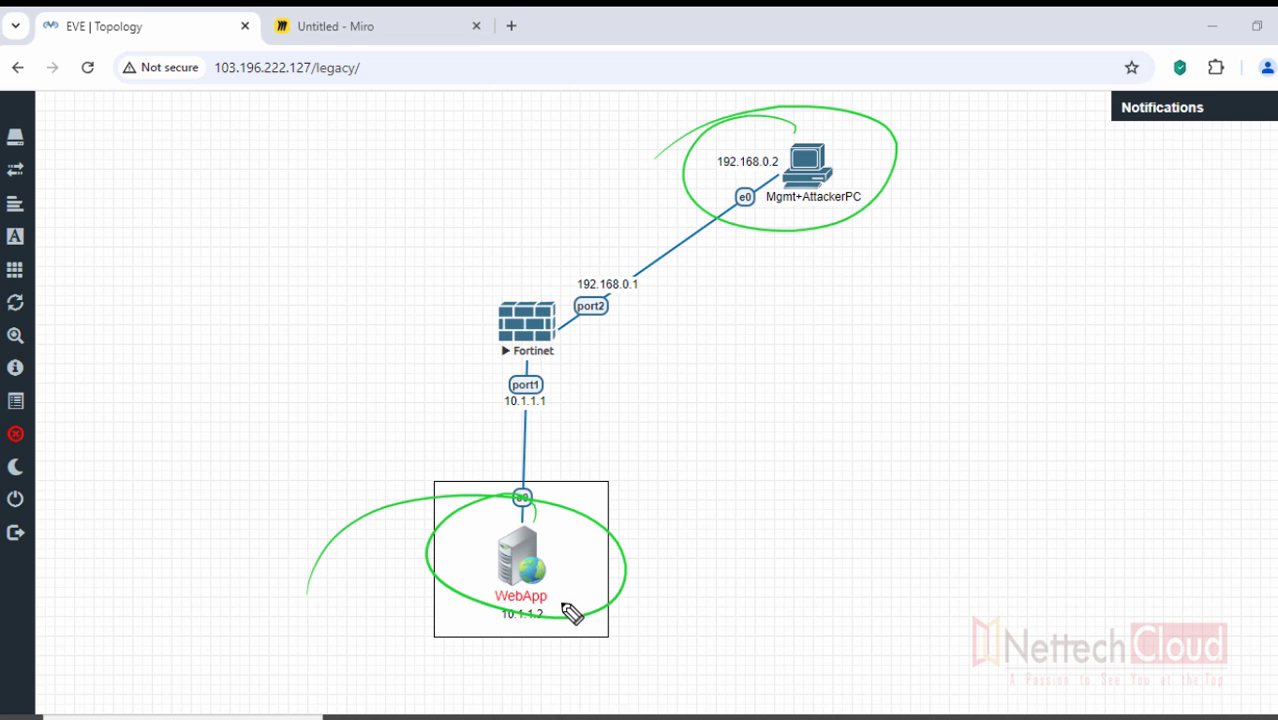
left_click_drag(562, 602, 597, 588)
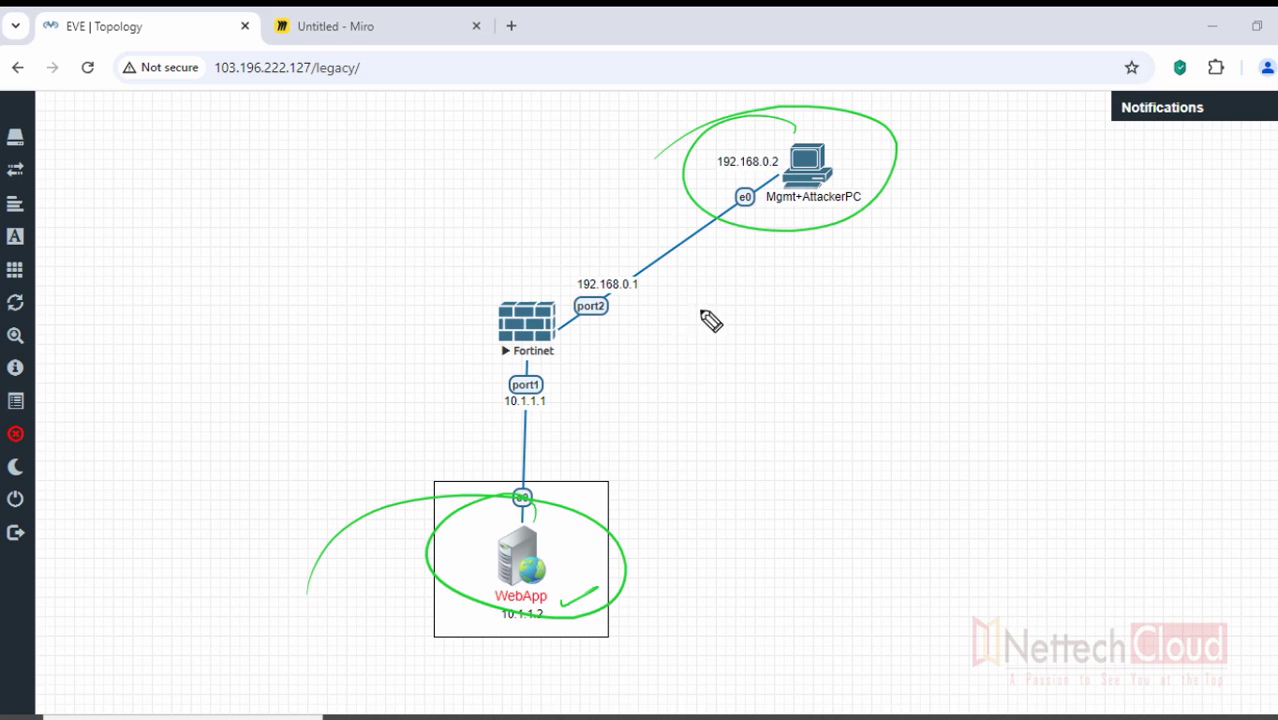
mouse_move(671, 321)
left_mouse_down()
mouse_move(678, 313)
mouse_move(681, 334)
mouse_move(727, 322)
left_mouse_up()
left_click_drag(649, 355, 766, 357)
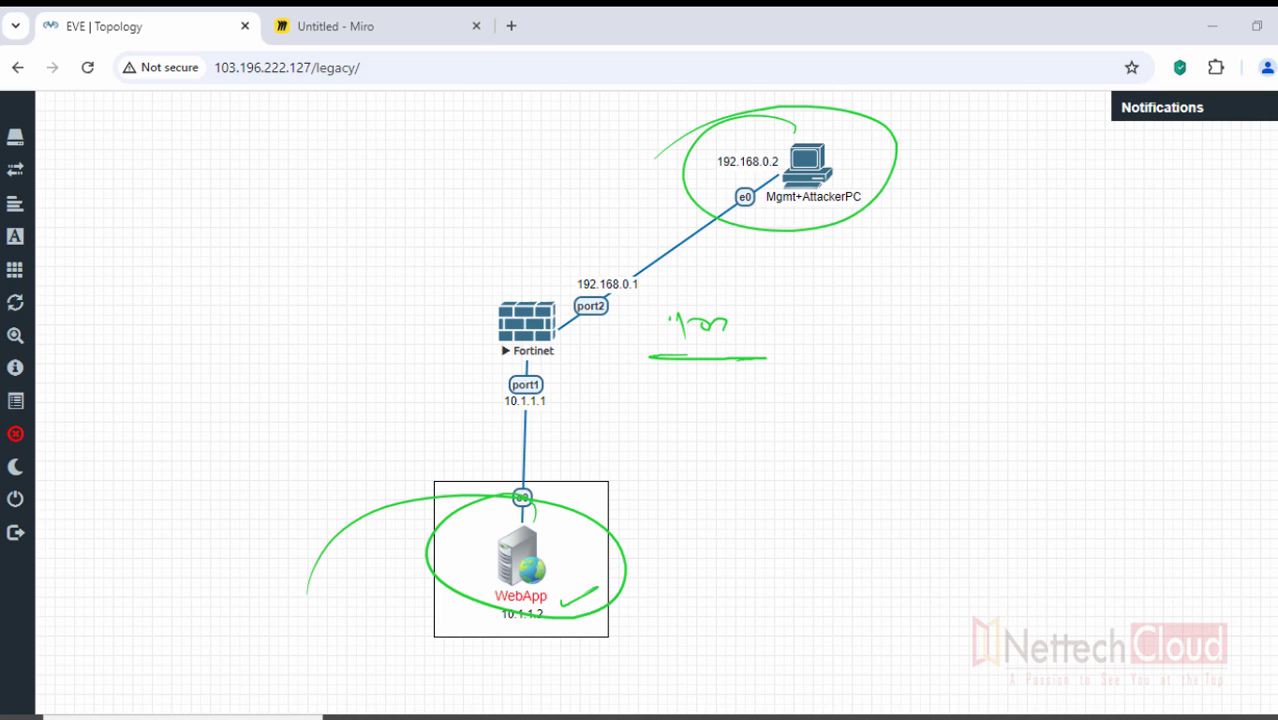
key("e")
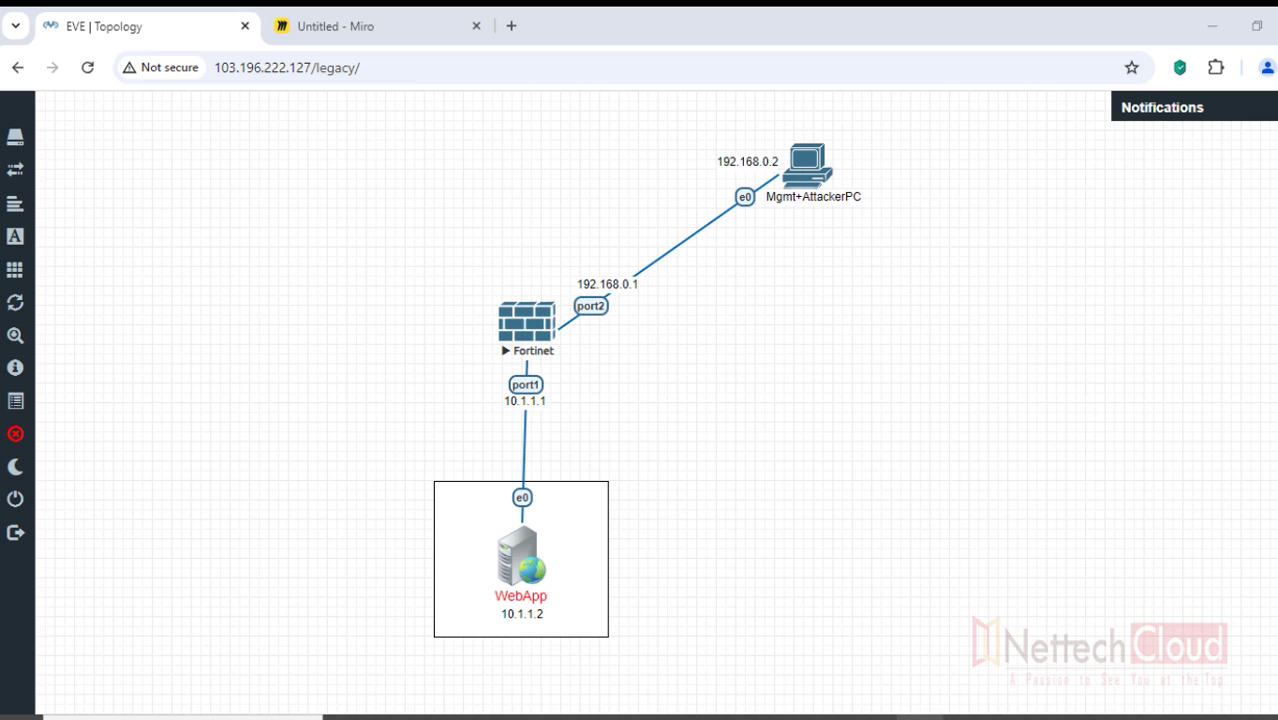
left_click(941, 705)
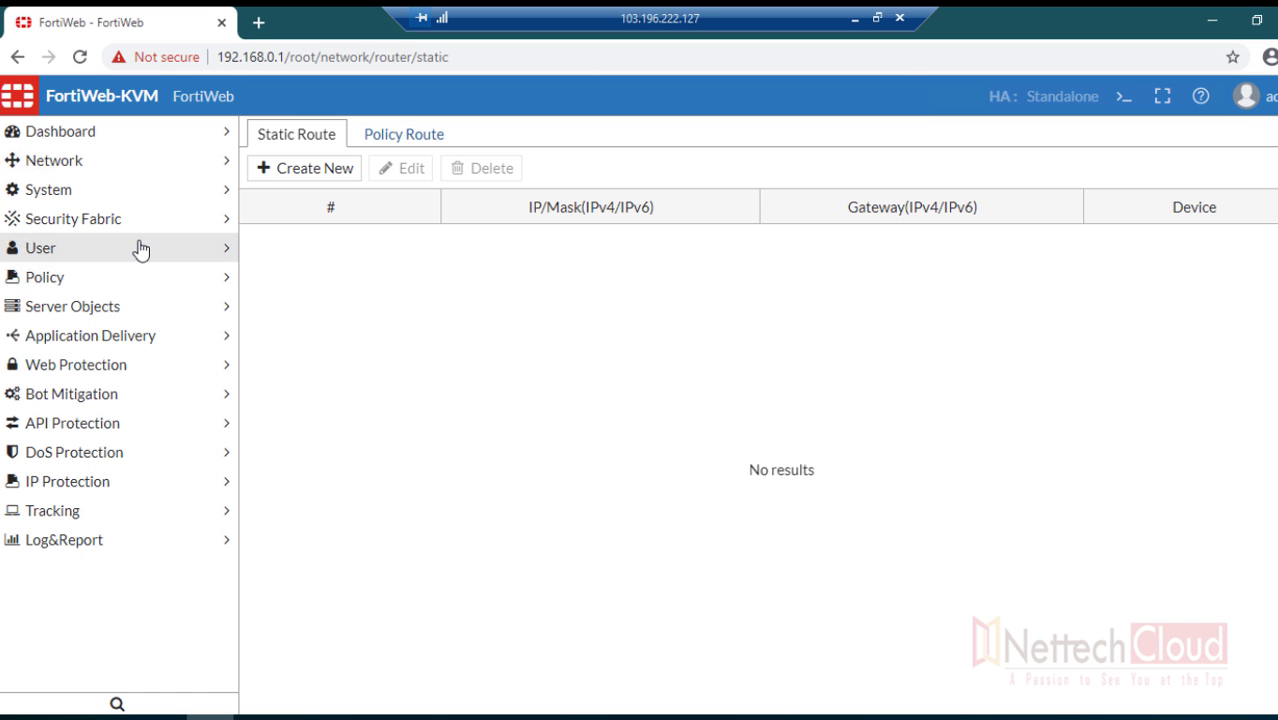
- Start a new virtual IP under Network > Virtual IP named VIP-192.168.0.100
left_click(80, 163)
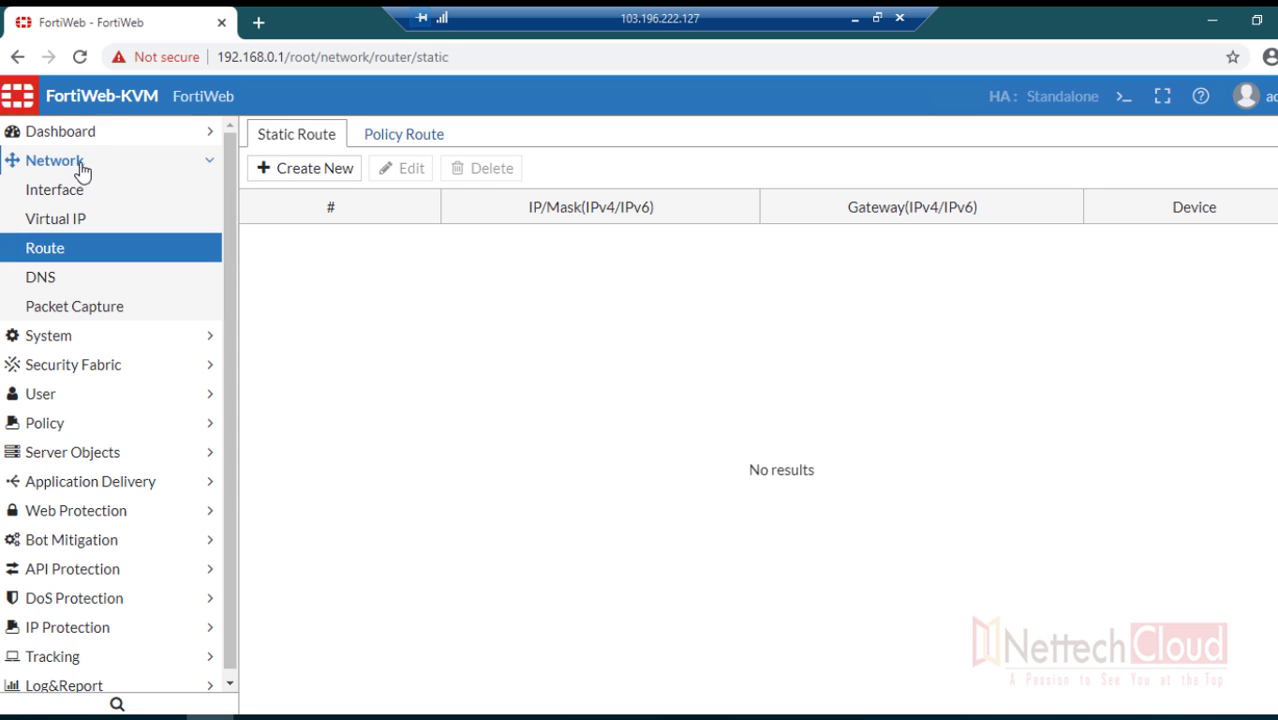
left_click(83, 228)
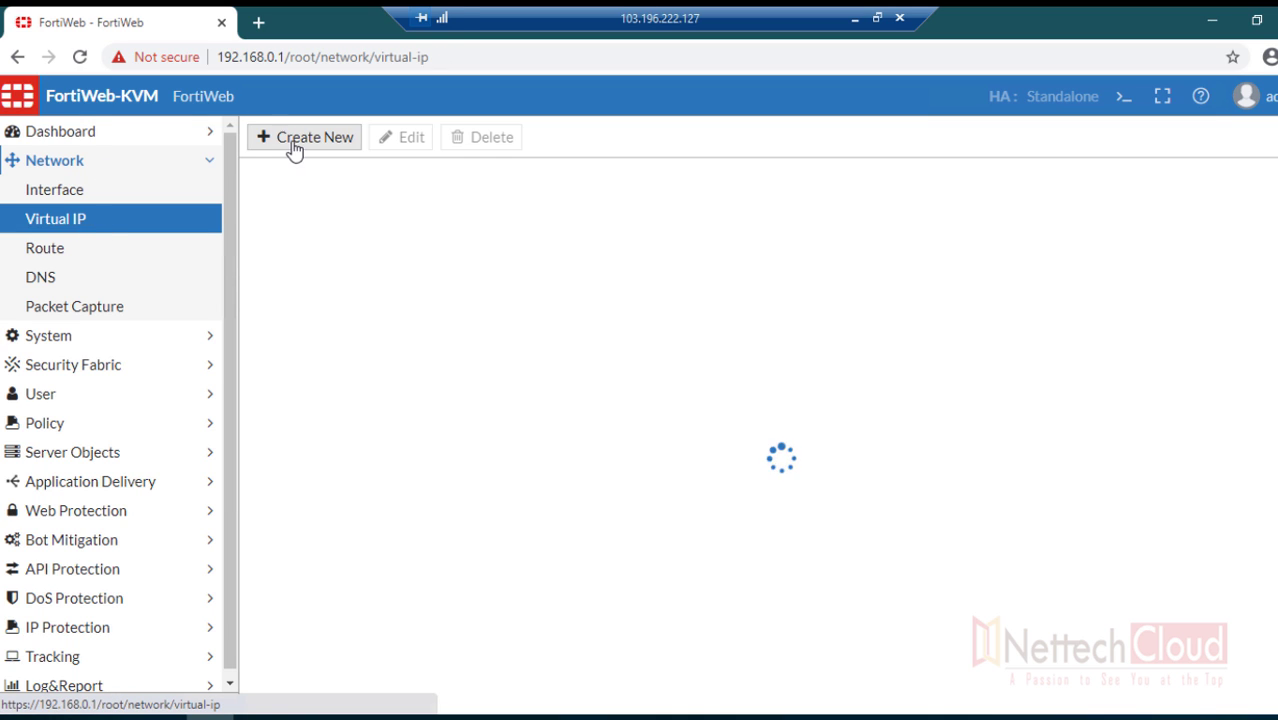
left_click(293, 148)
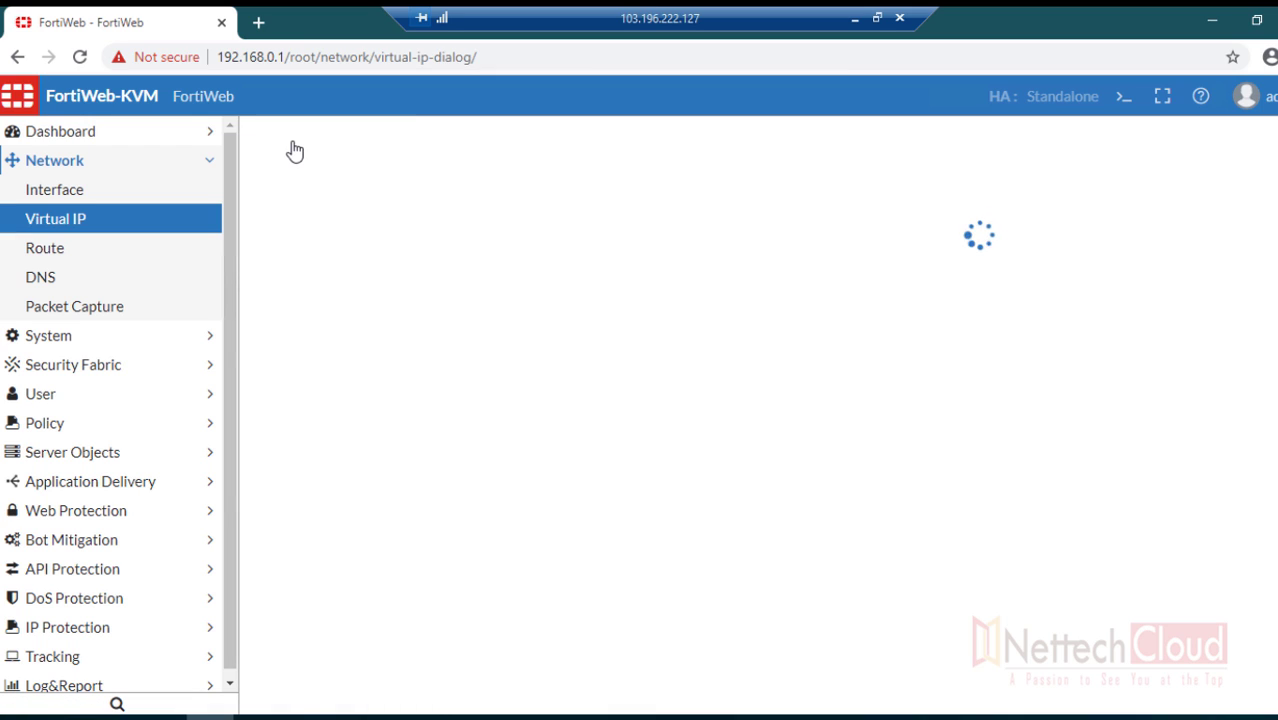
left_click(365, 176)
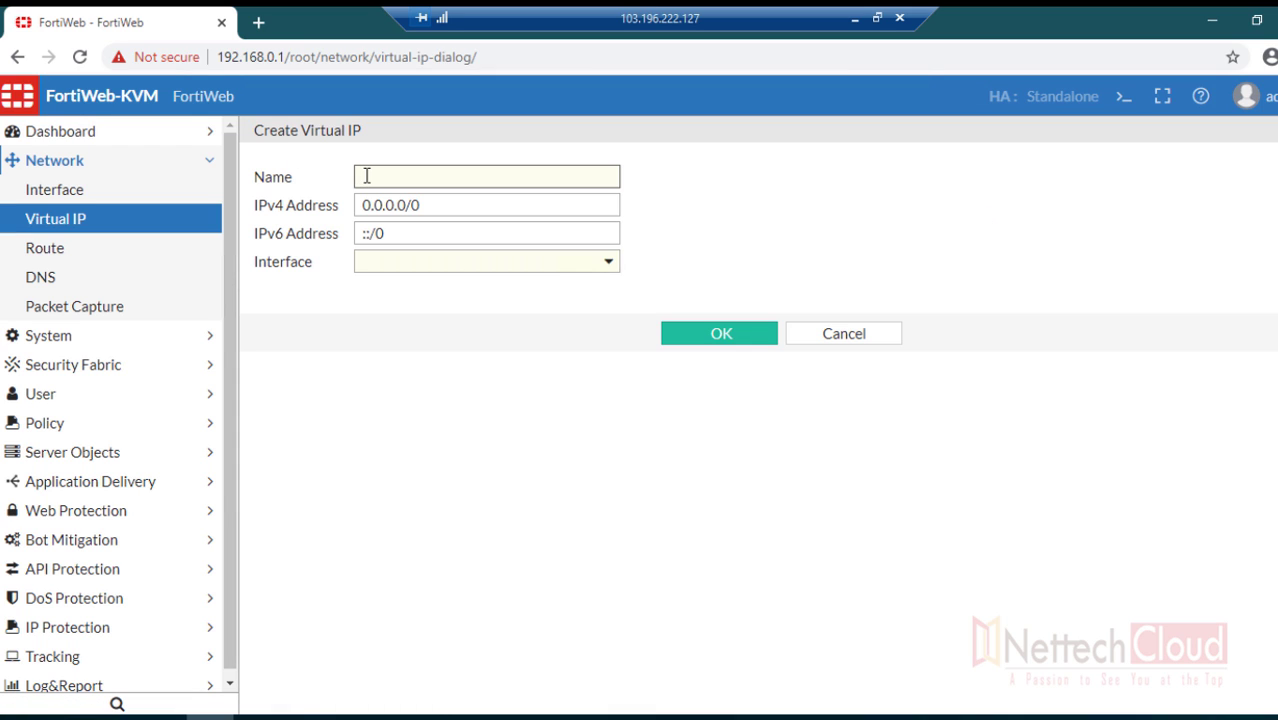
type("VIP-192.168.0.100")
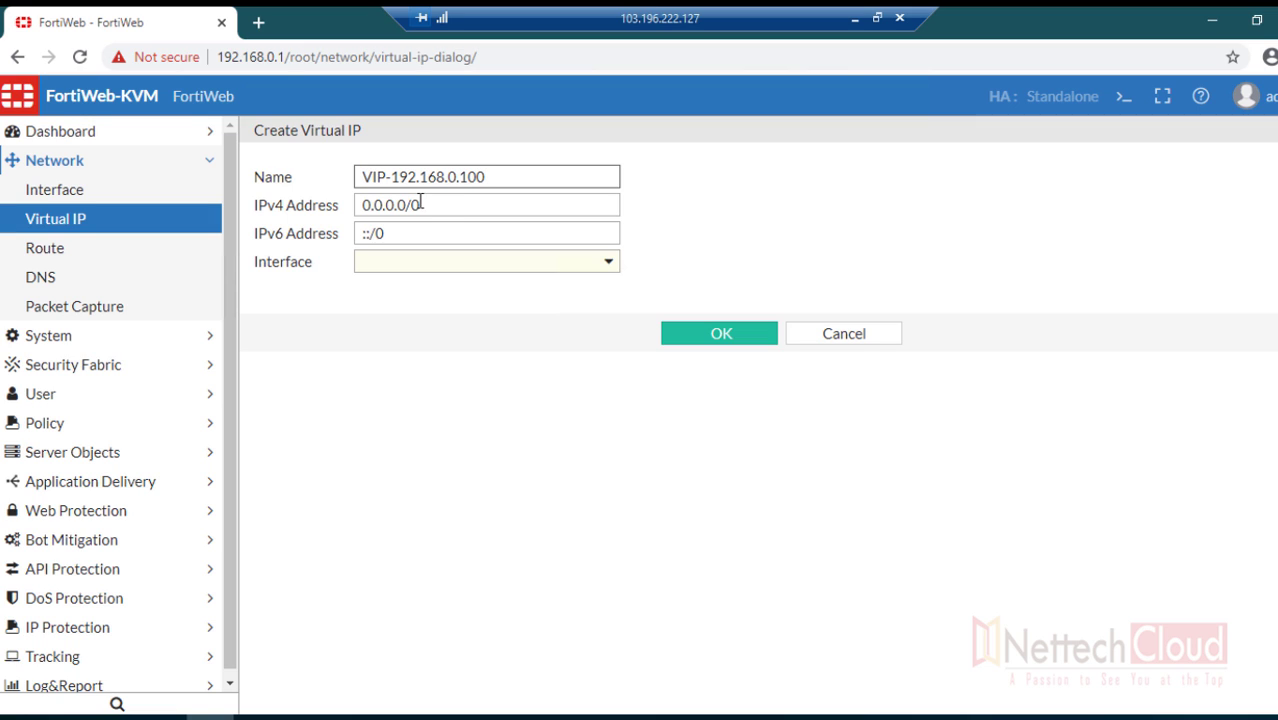
- Give it IPv4 address 192.168.0.100, bind it to port2, and save
key("Tab")
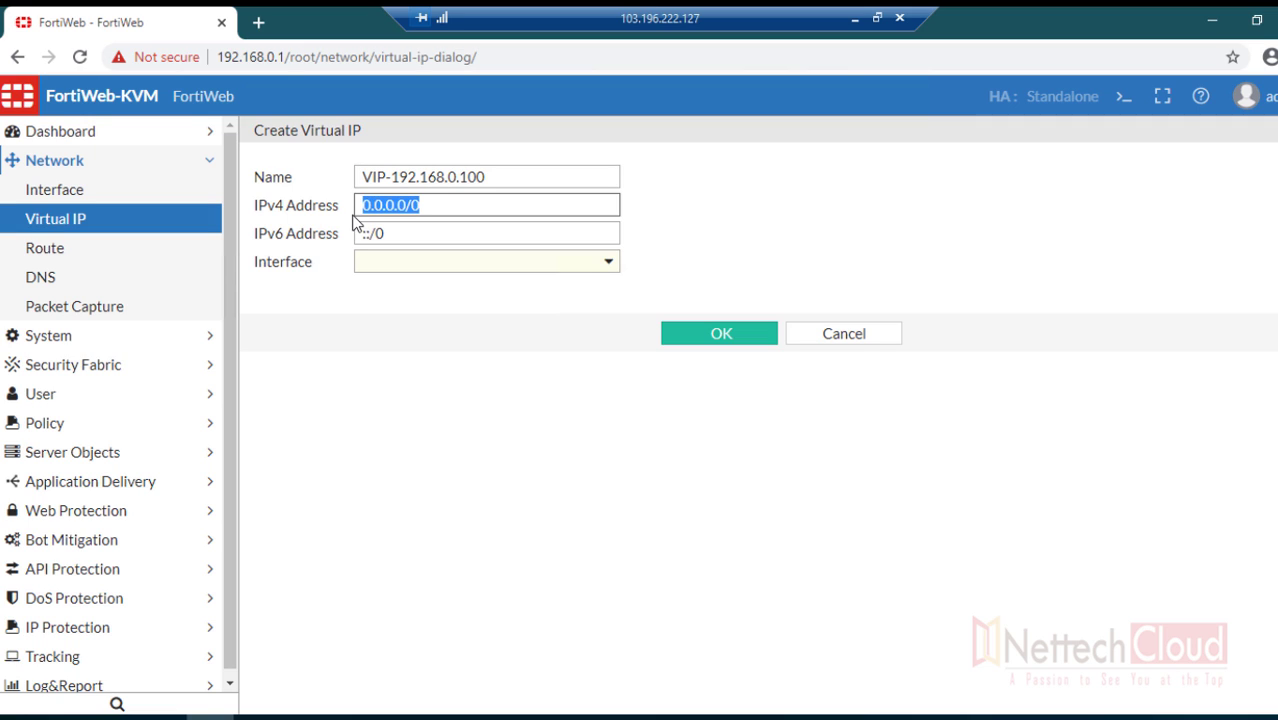
type("192.168.0")
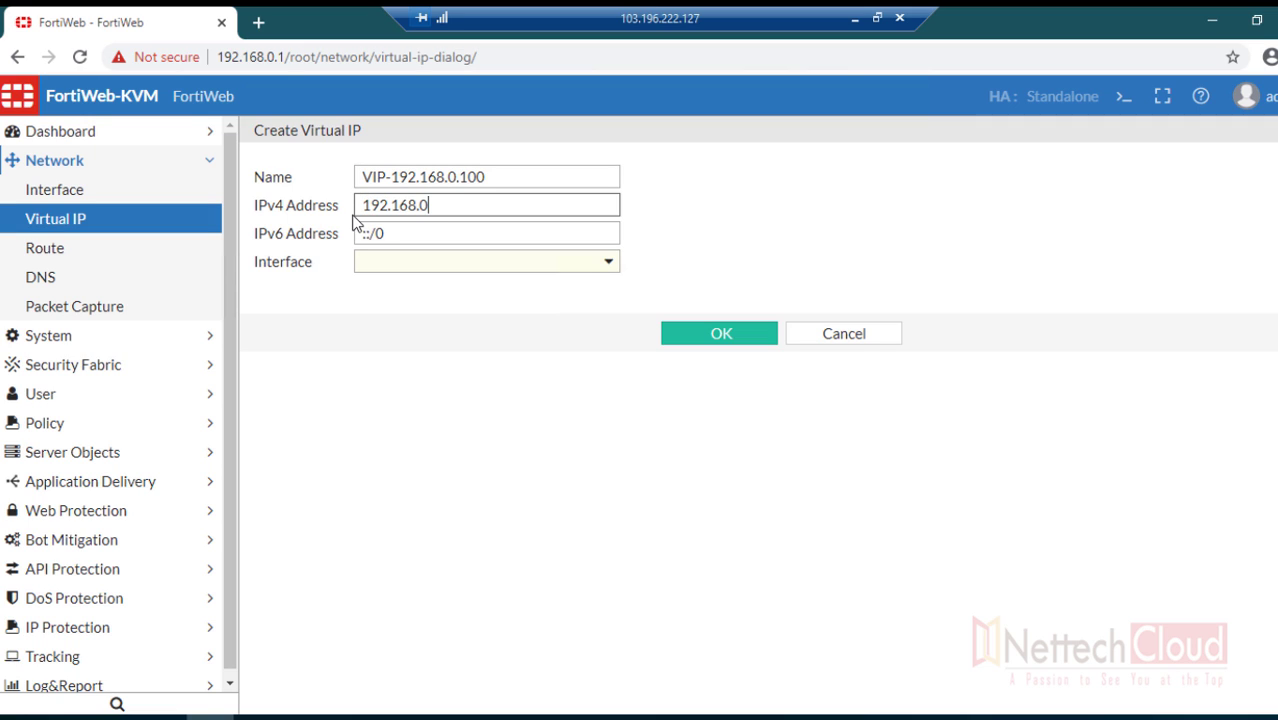
type(".100")
left_click_drag(460, 205, 362, 207)
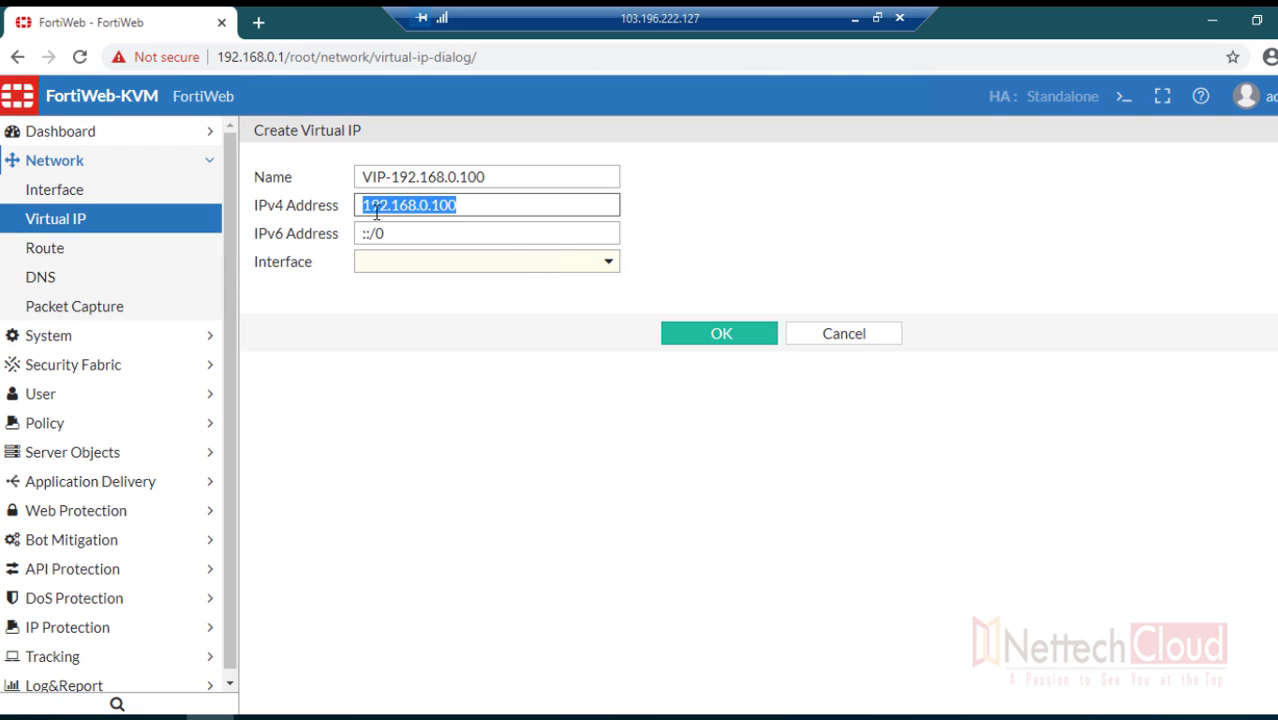
left_click(516, 264)
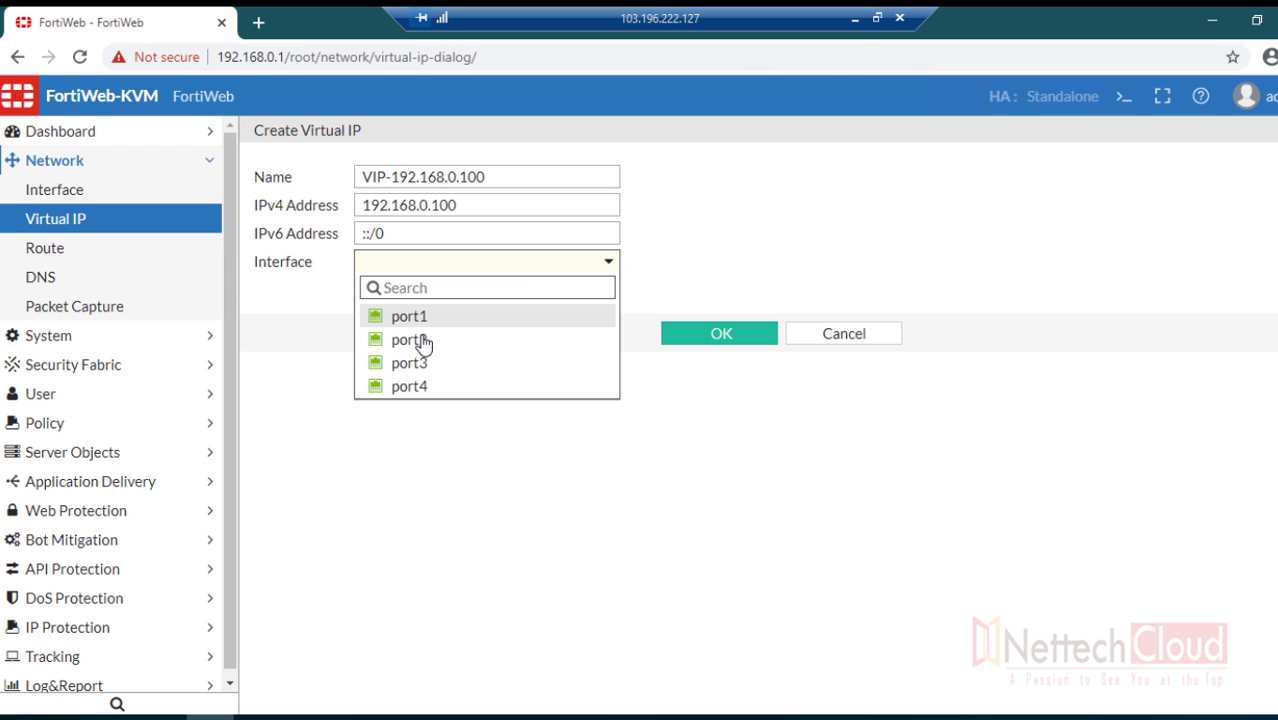
left_click(414, 340)
left_click(680, 336)
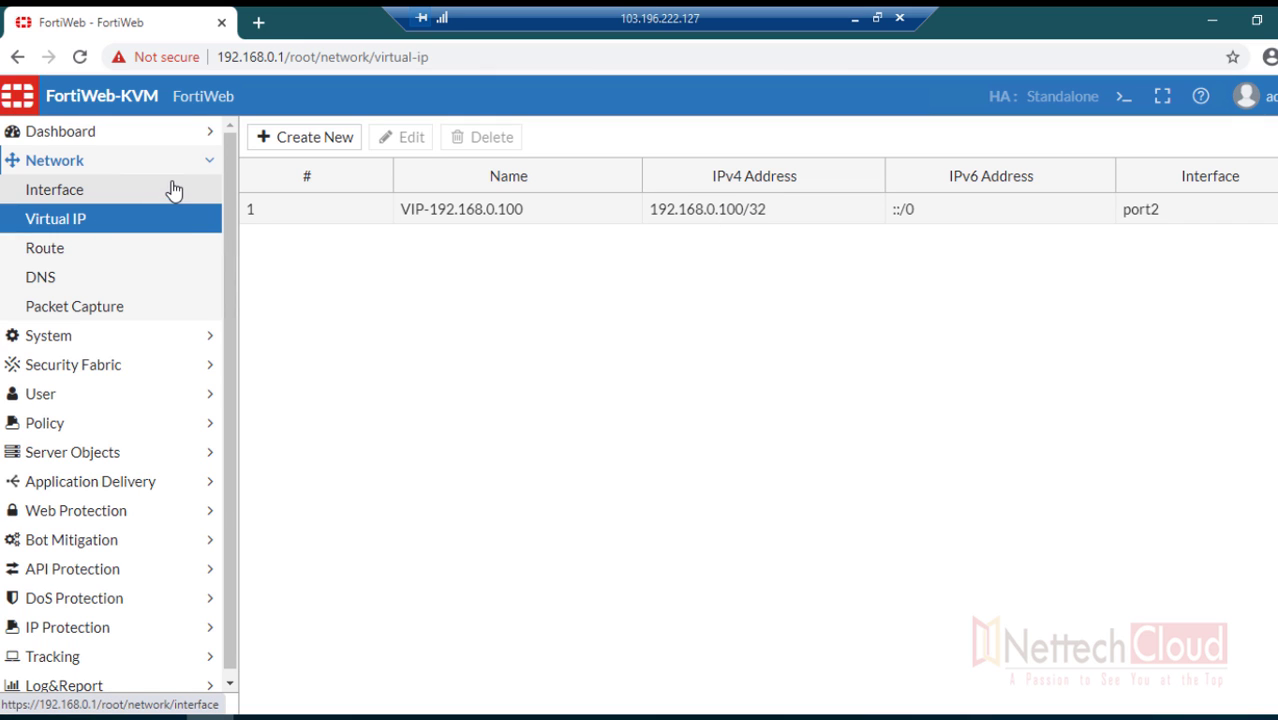
- Create a new virtual server named VS-01 under Server Objects > Server
left_click(209, 165)
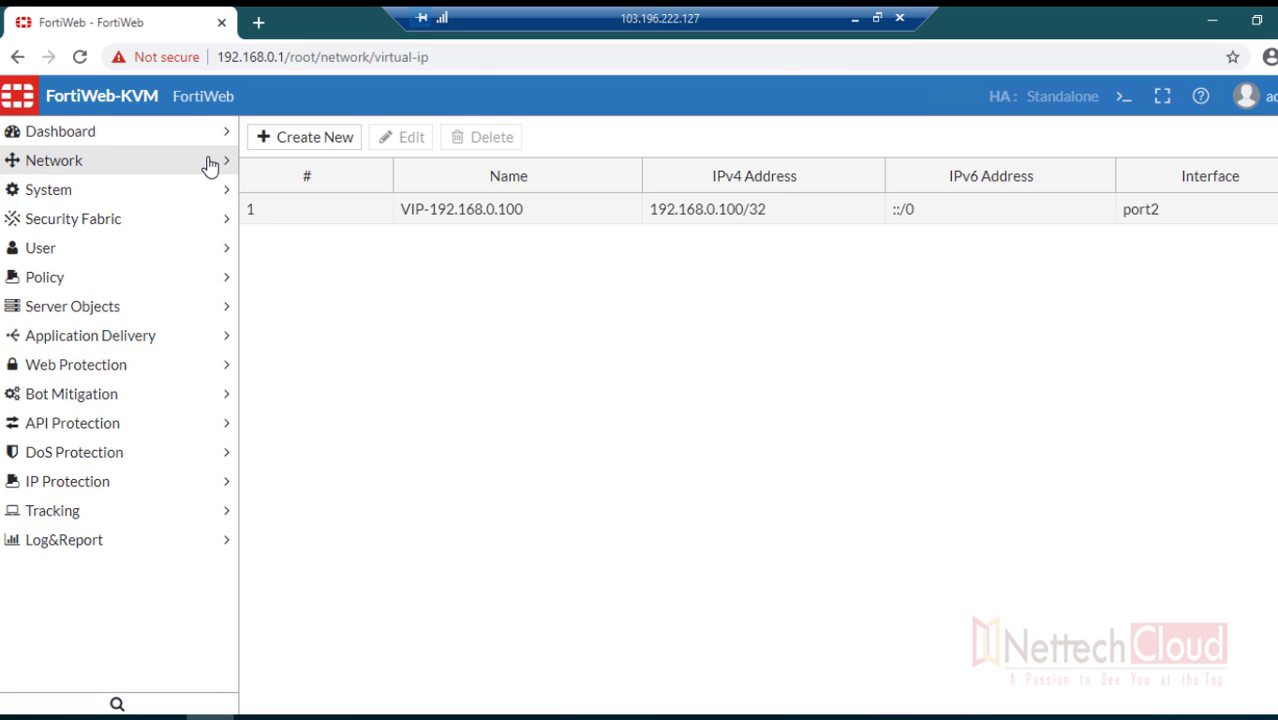
left_click(184, 197)
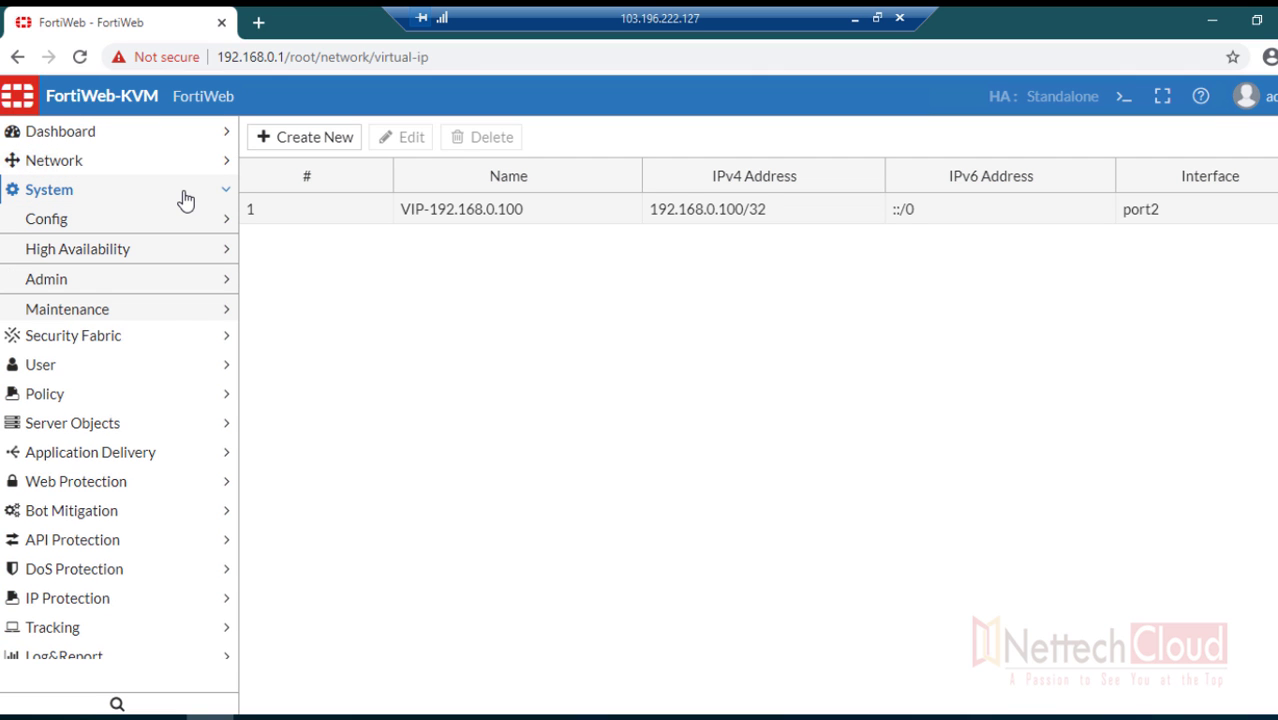
left_click(185, 200)
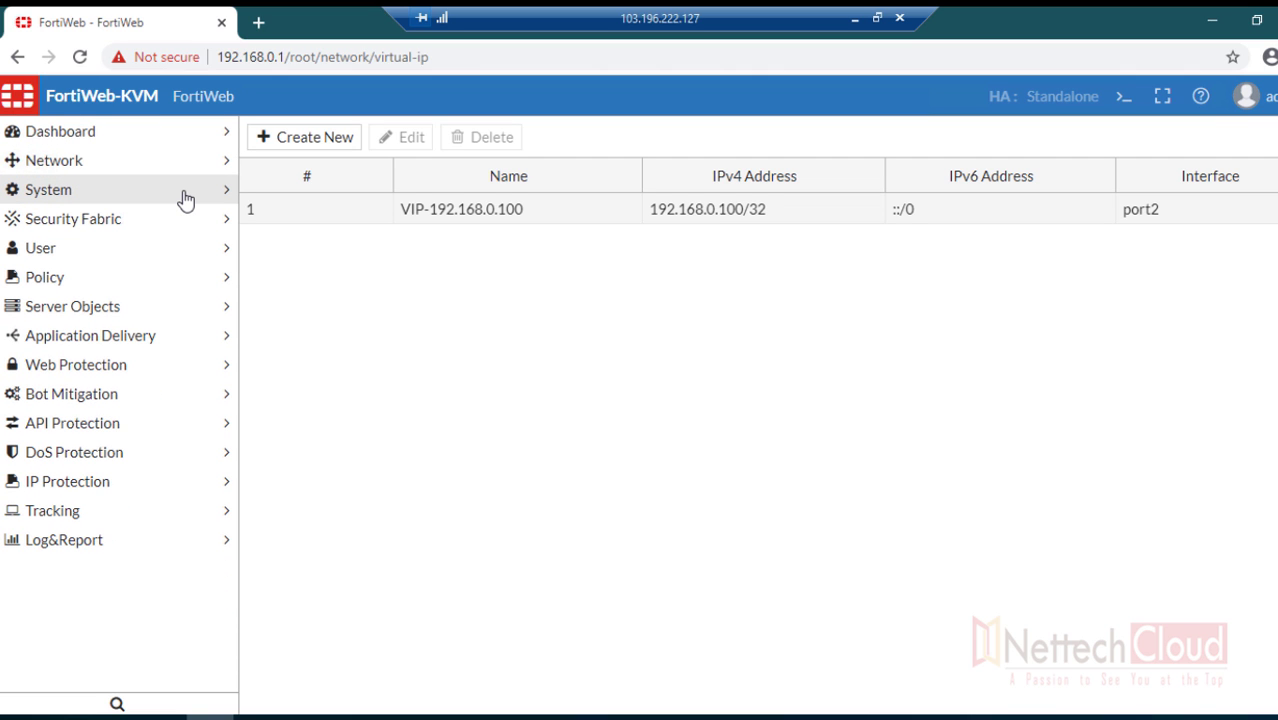
left_click(170, 310)
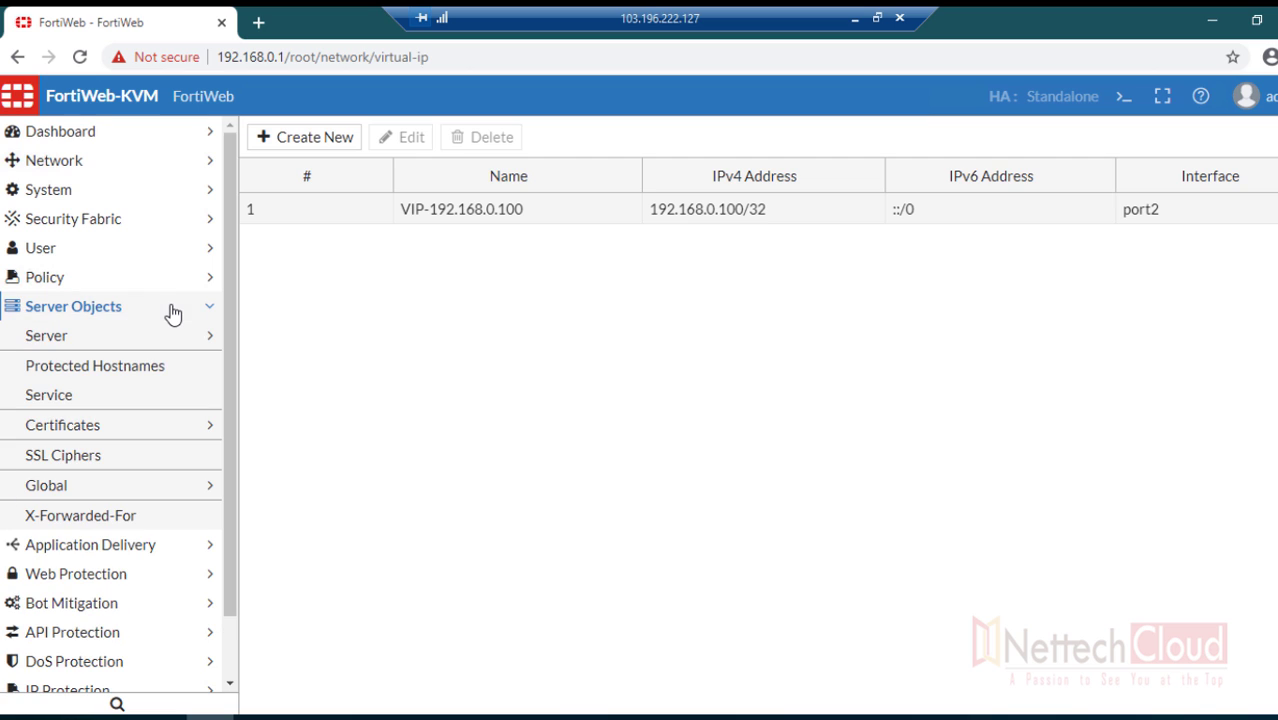
left_click(157, 343)
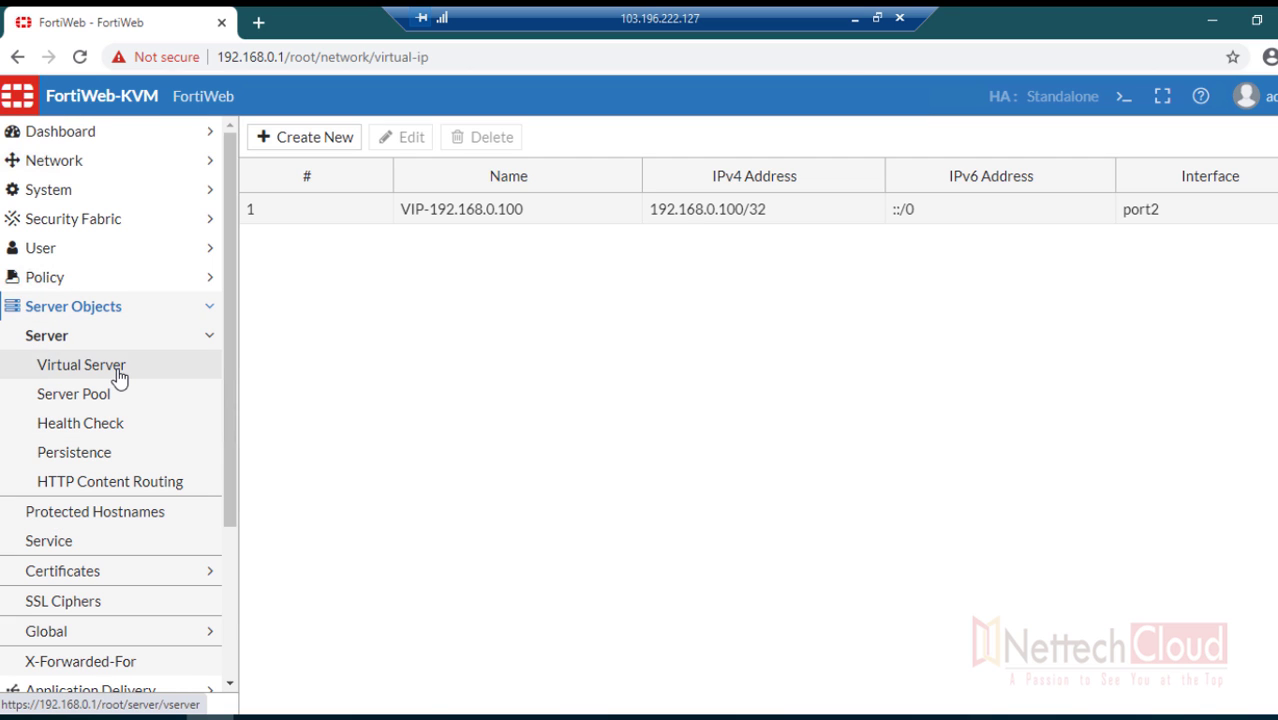
left_click(119, 375)
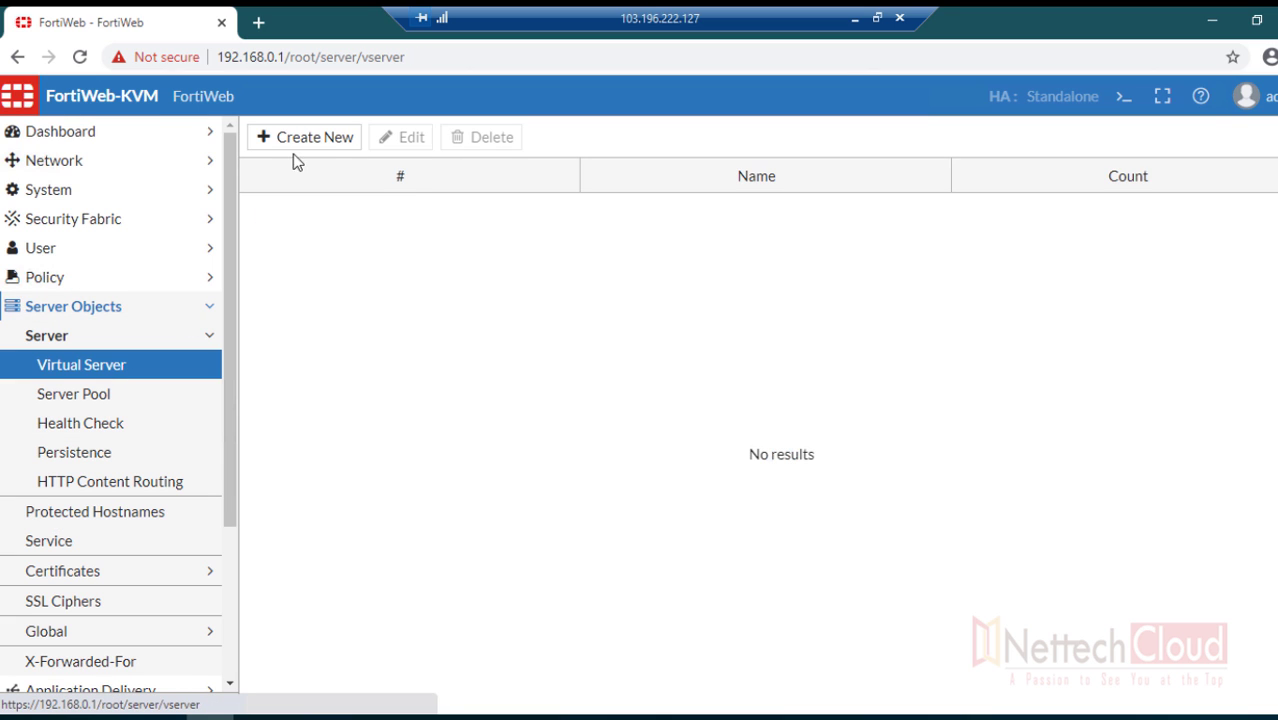
left_click(295, 145)
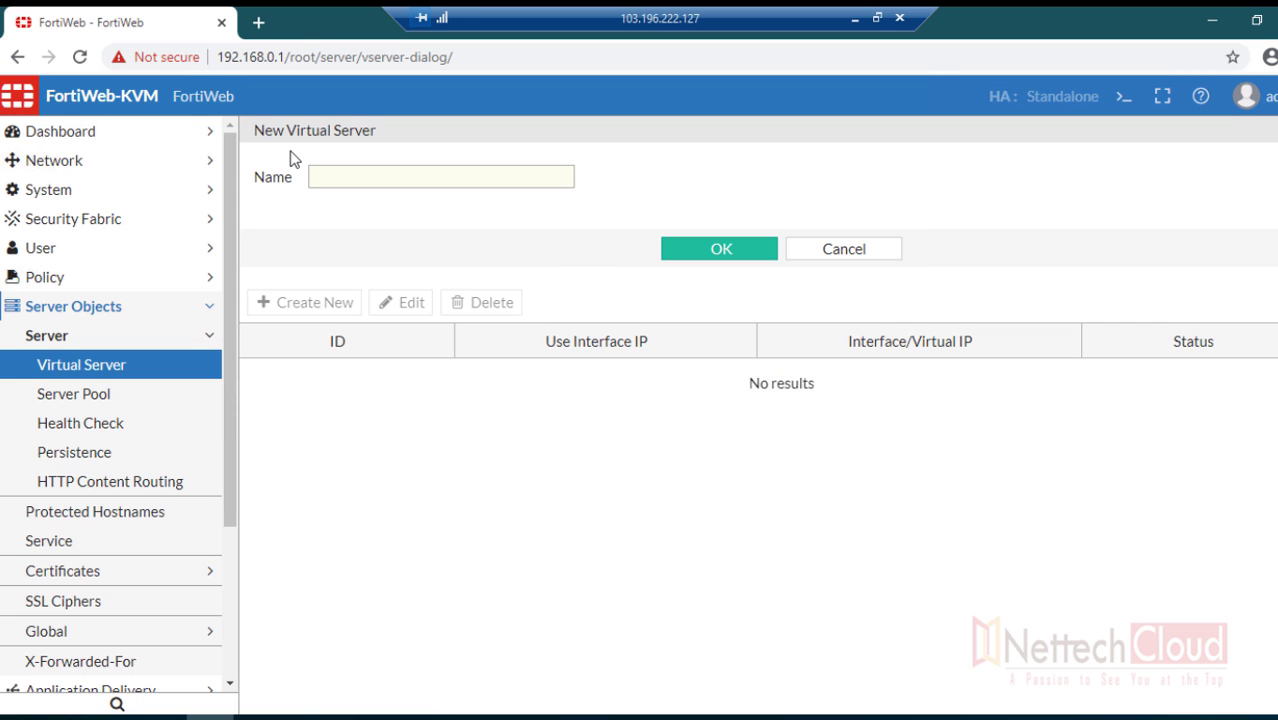
left_click(330, 181)
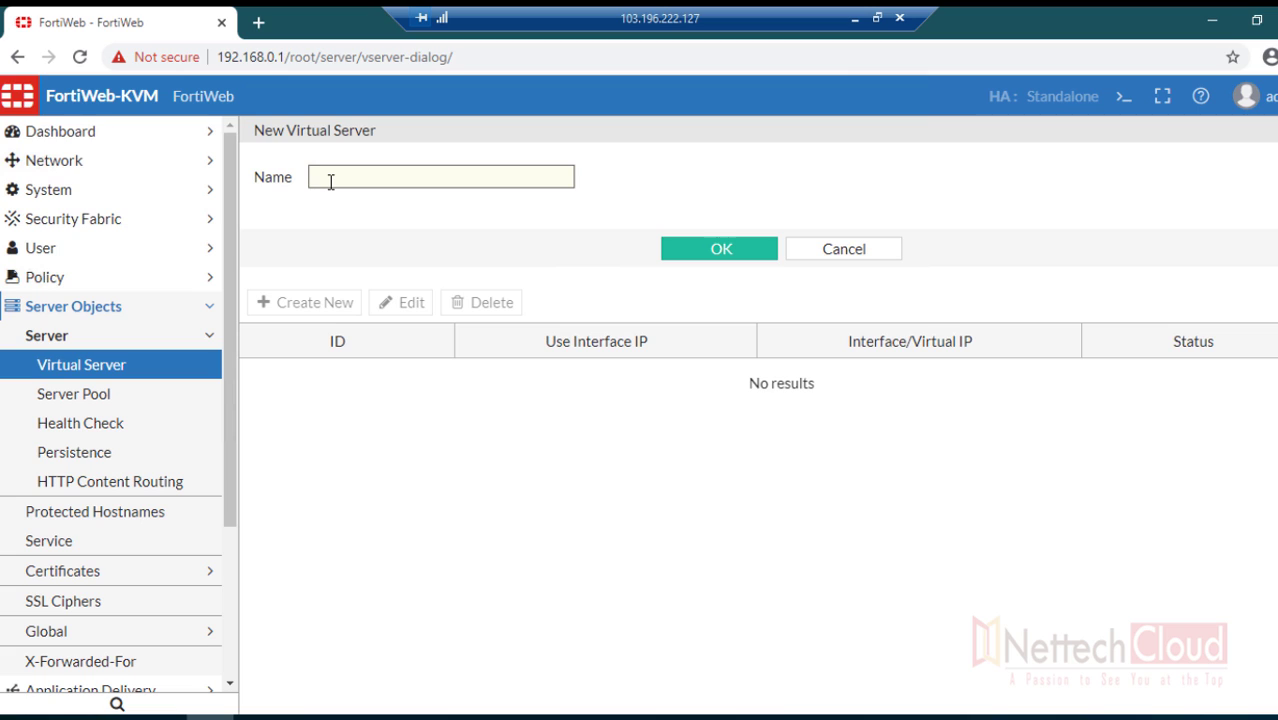
type("VS-01")
left_click_drag(371, 176, 300, 178)
left_click(684, 252)
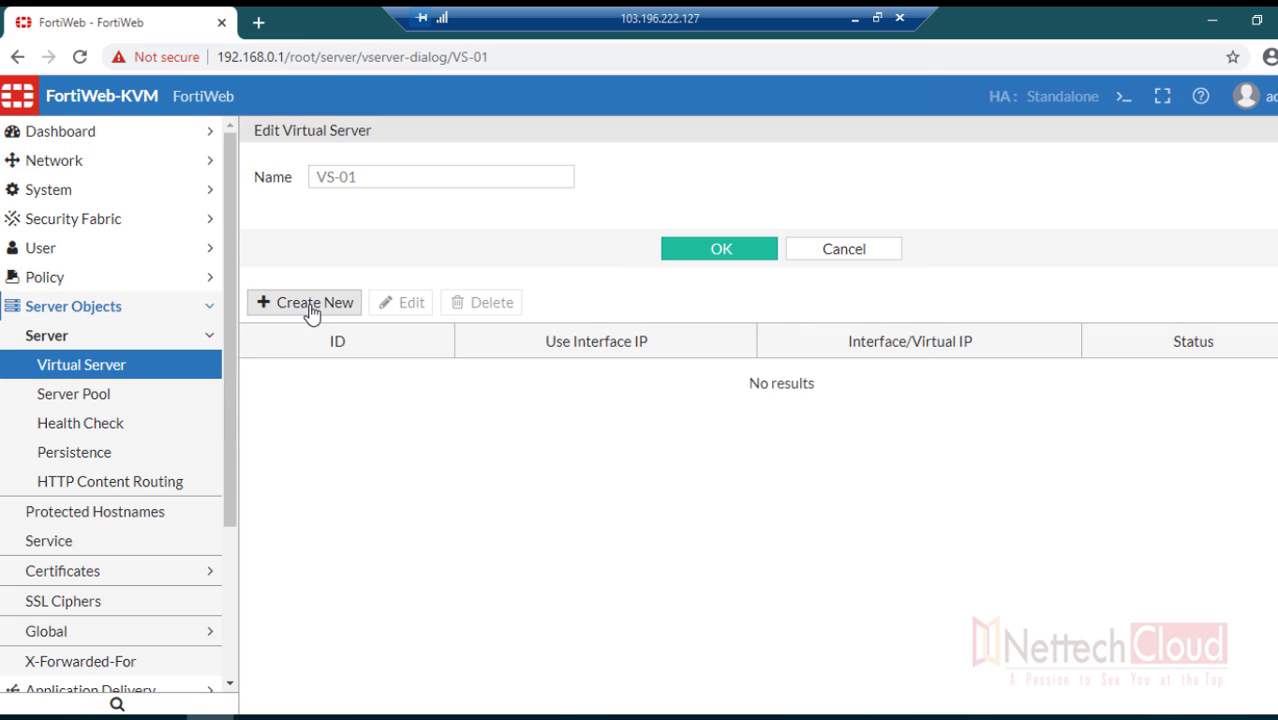
- Add an enabled VIP-192.168.0.100 item to VS-01, confirm, and show the Server Pool list
left_click(305, 312)
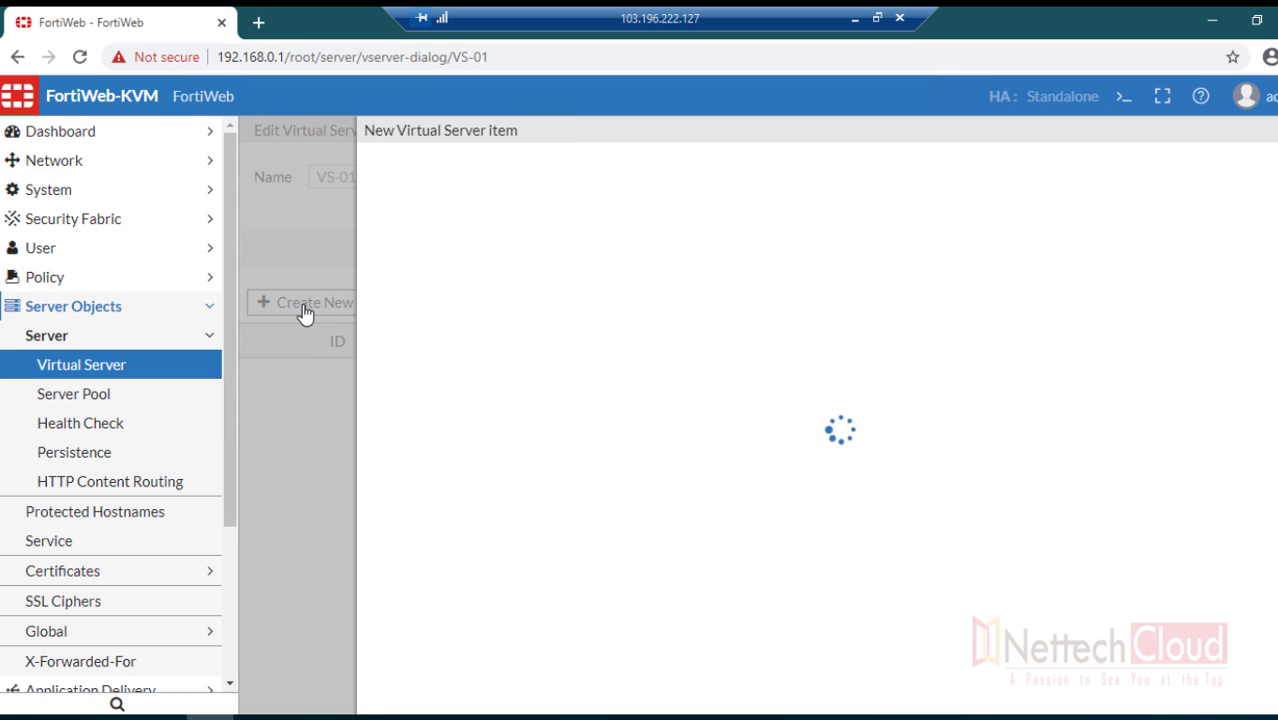
left_click(712, 237)
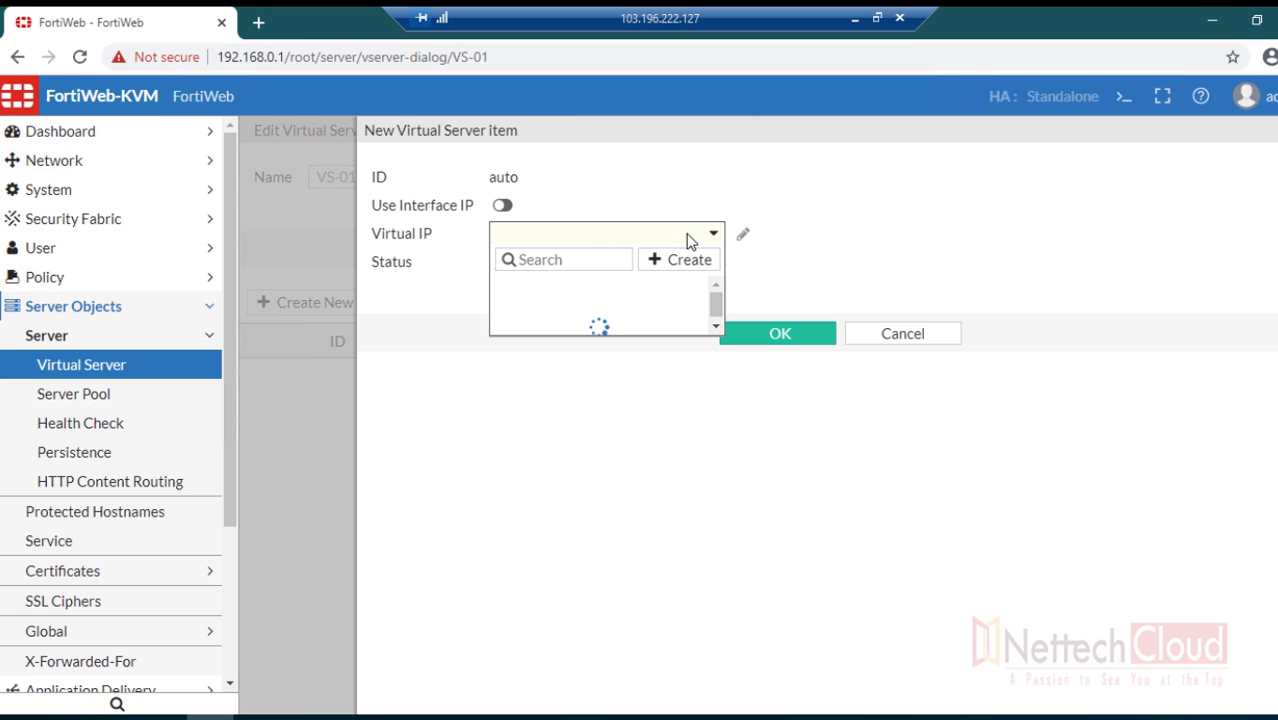
left_click(582, 289)
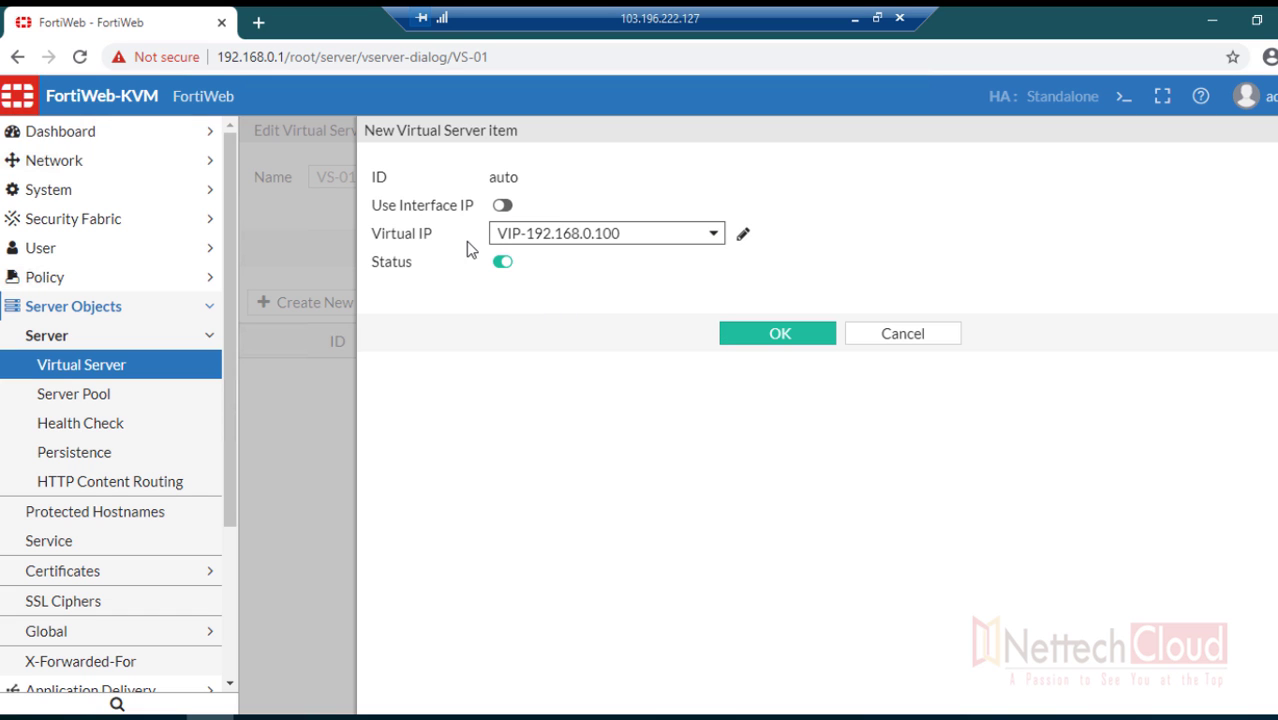
left_click(747, 334)
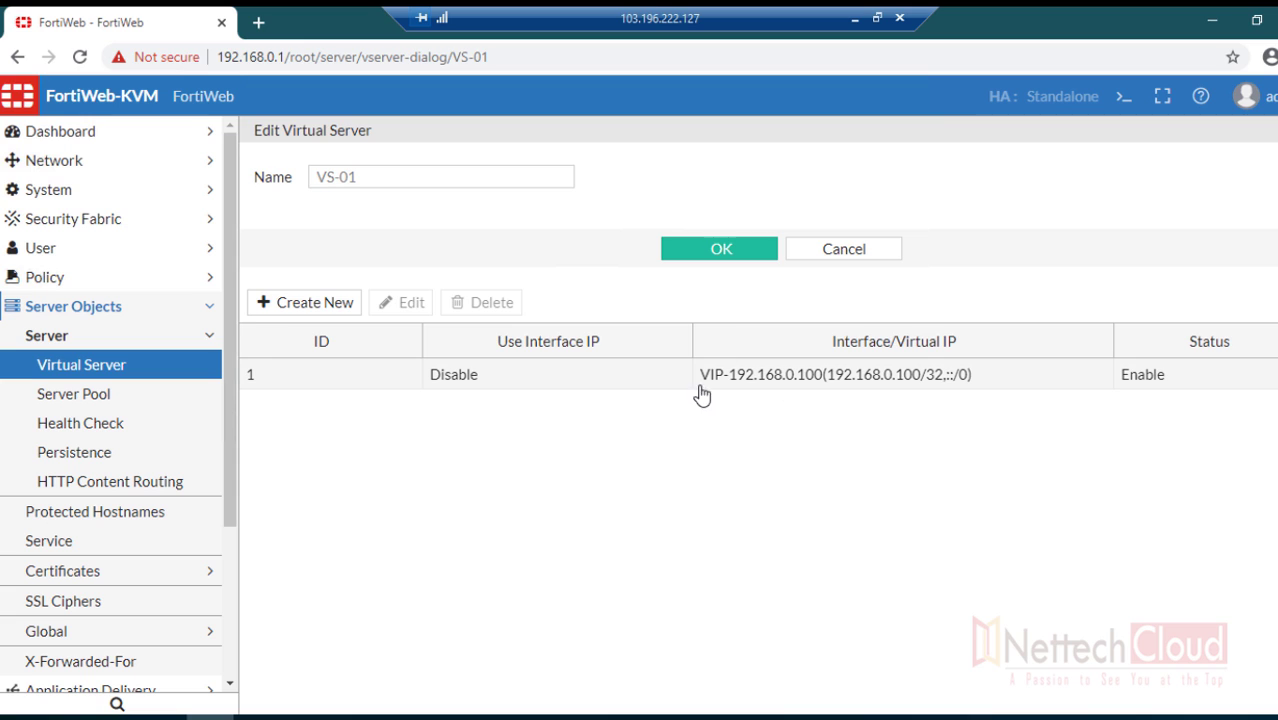
left_click(727, 252)
left_click(117, 399)
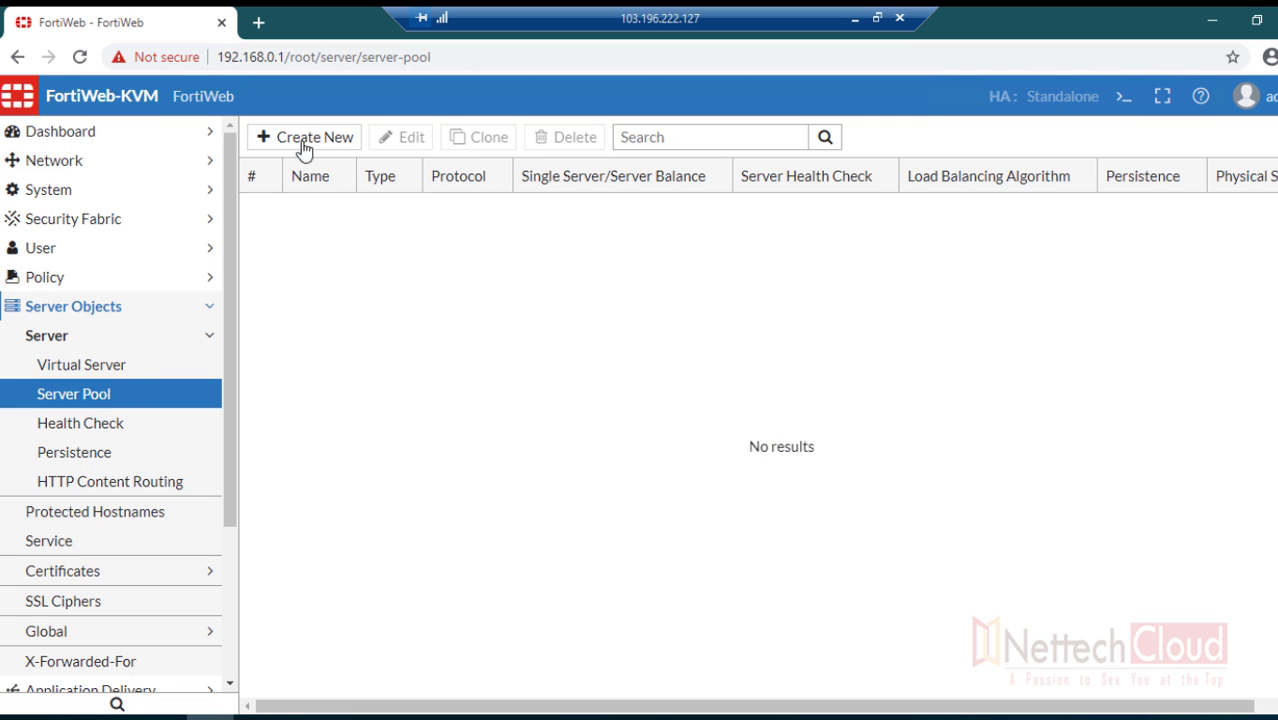
- Start a new HTTP reverse-proxy server pool named WebServer_pool1
left_click(305, 140)
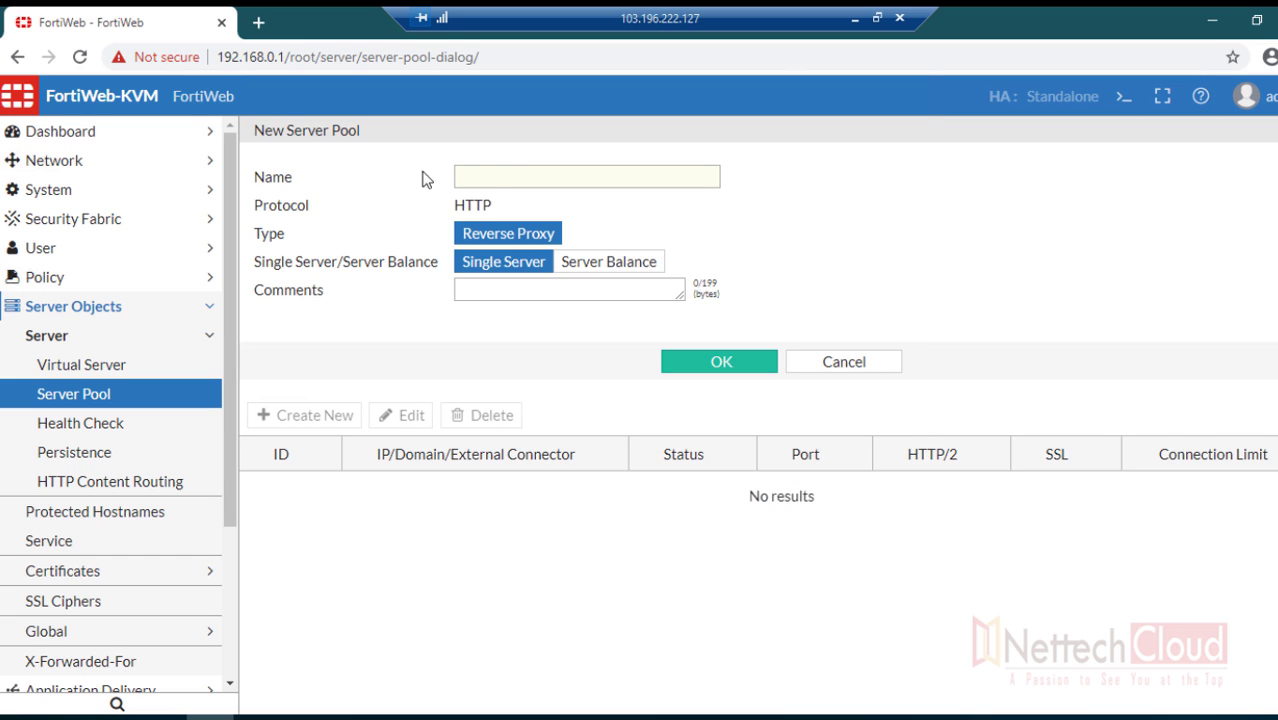
left_click(493, 175)
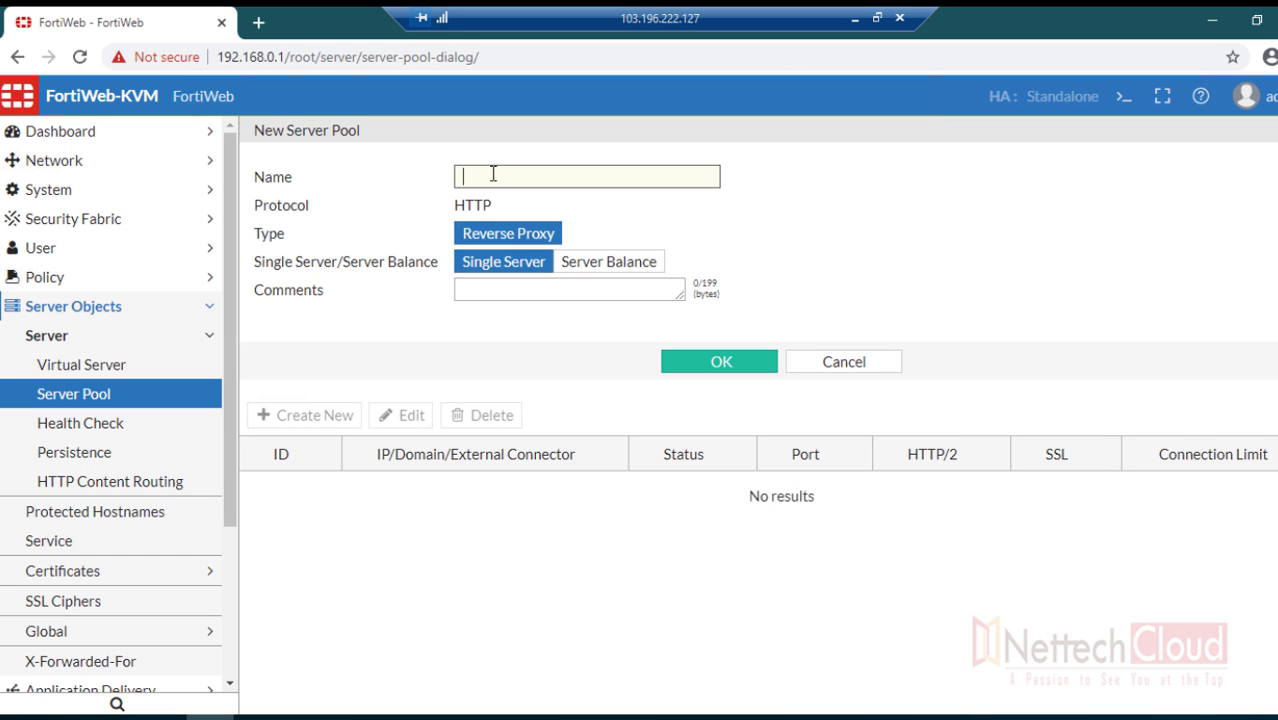
type("WebServer_pool1")
left_click_drag(456, 207, 499, 207)
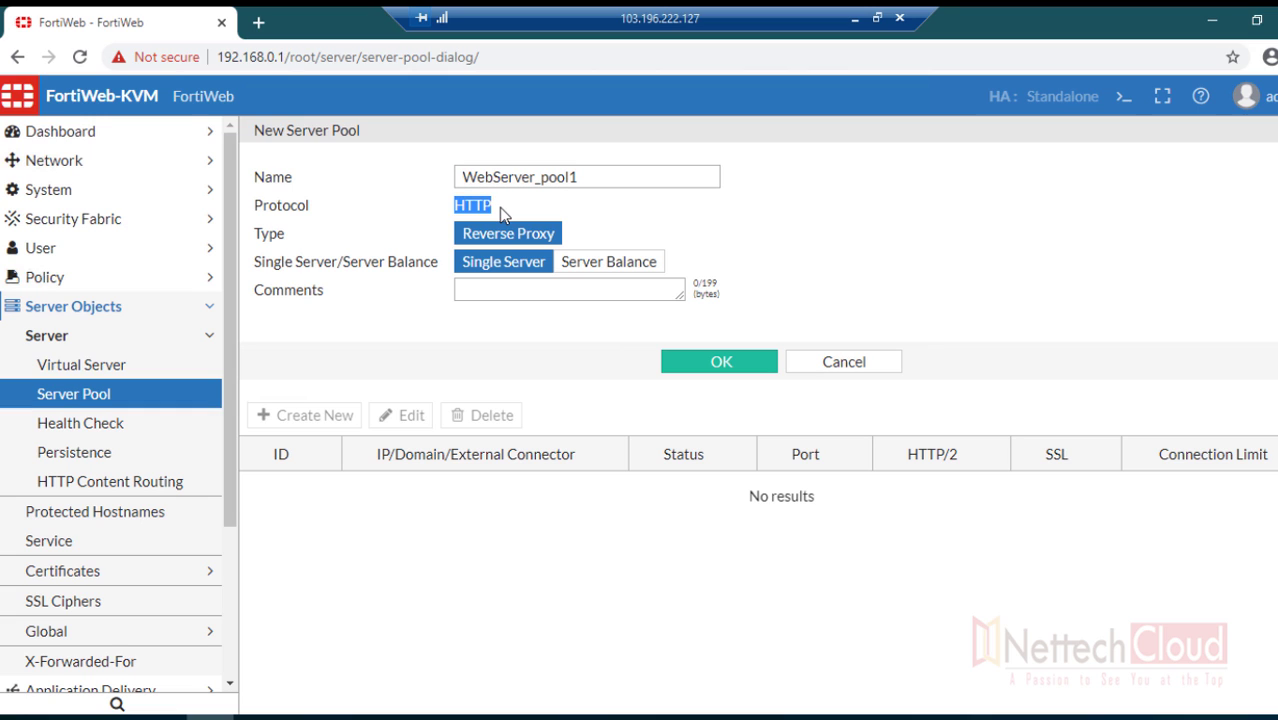
left_click_drag(292, 230, 258, 238)
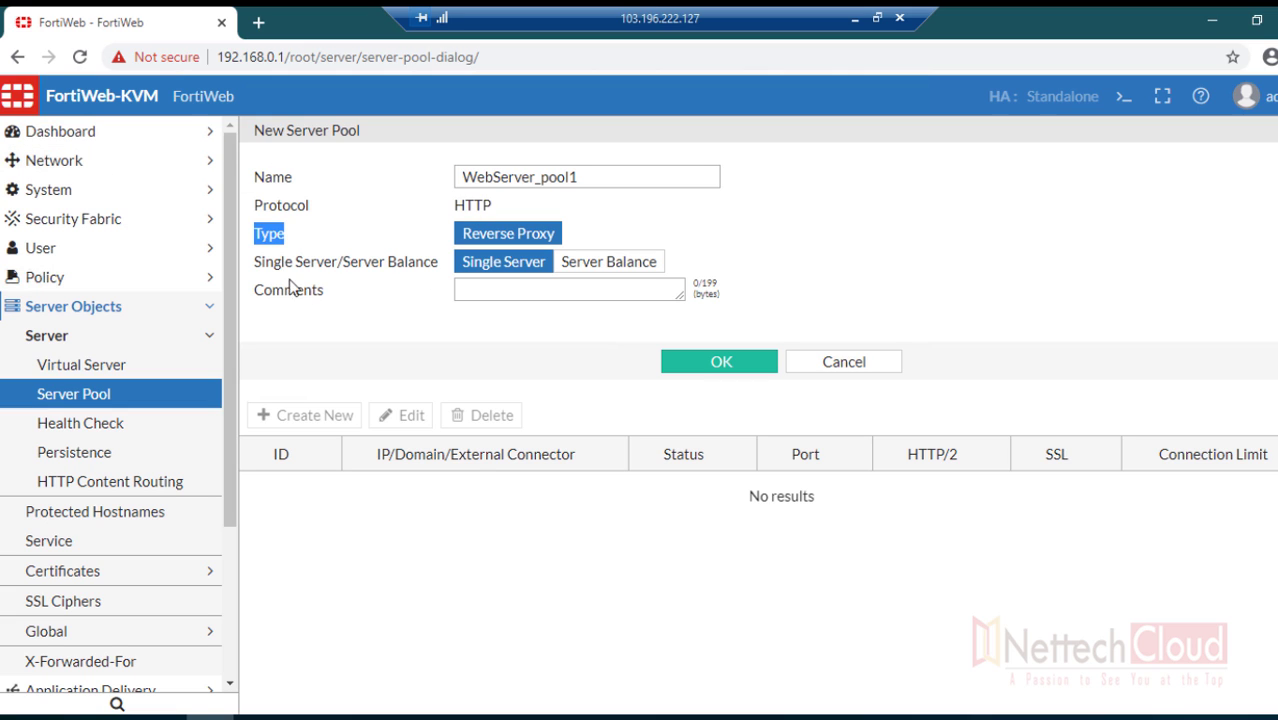
left_click_drag(254, 271, 435, 272)
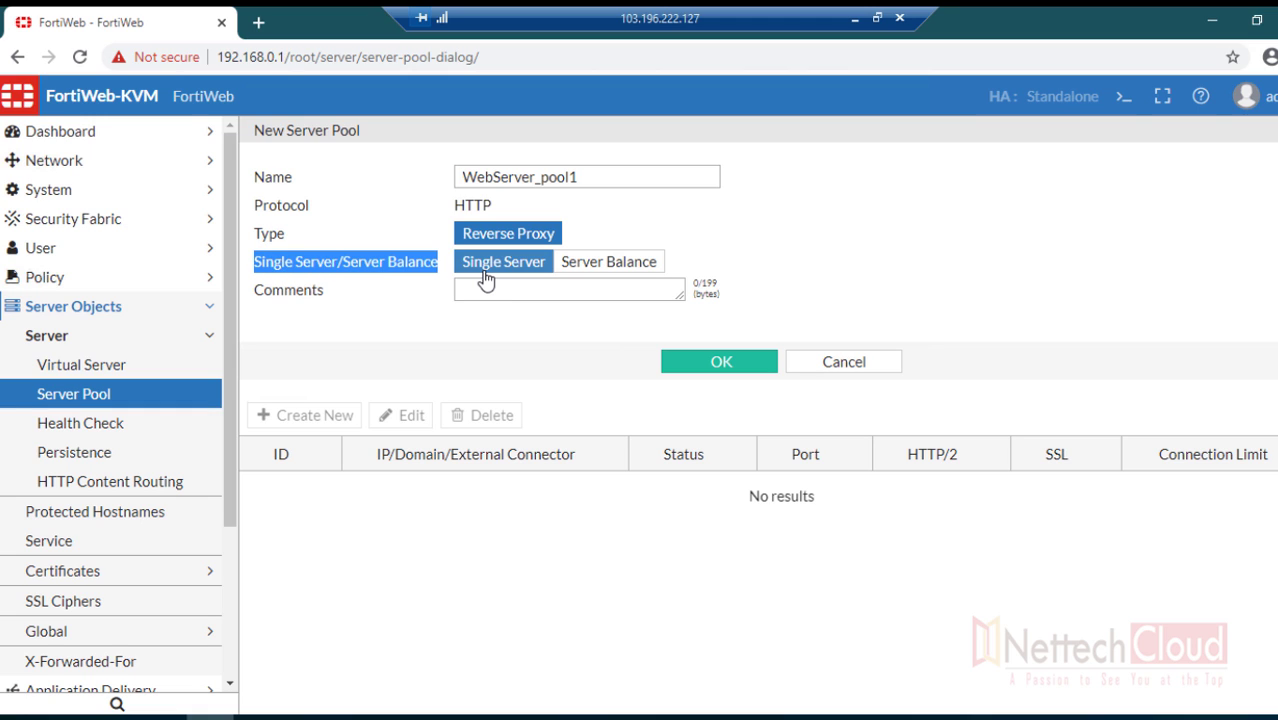
- Try Server Balance with Round Robin, then revert to Single Server and save the pool
left_click(258, 302)
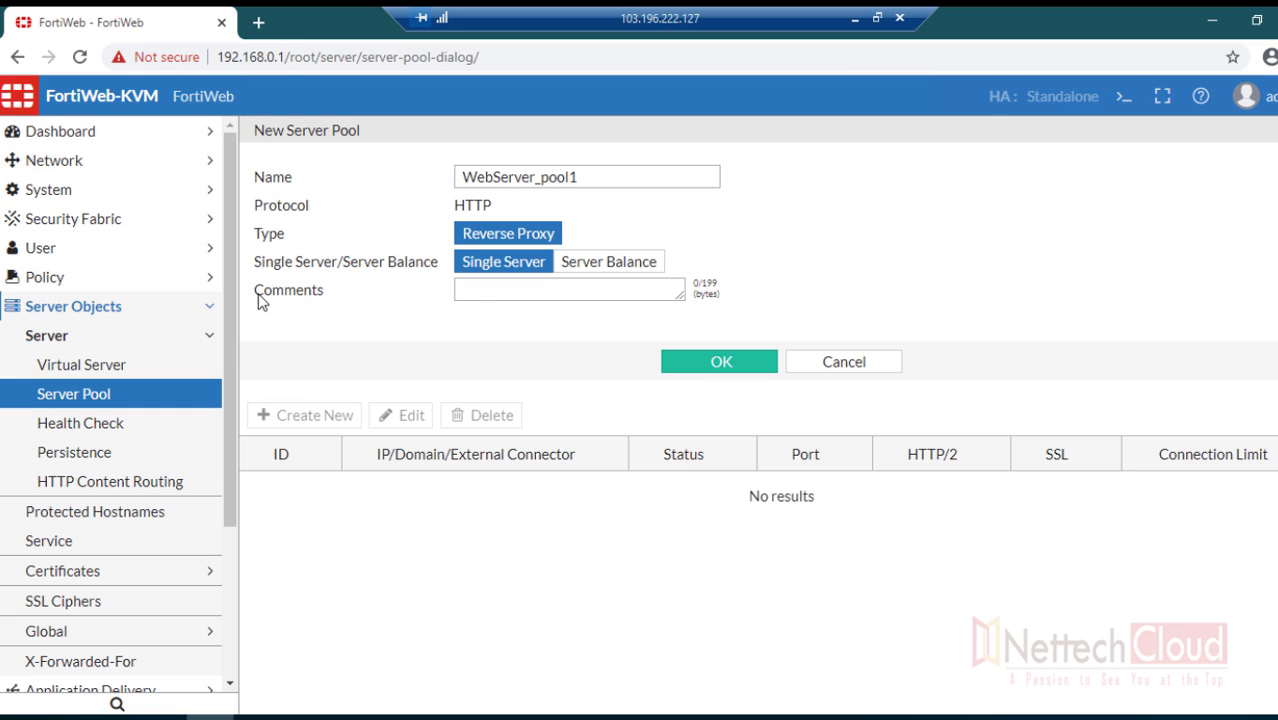
left_click_drag(258, 302, 330, 337)
left_click(601, 268)
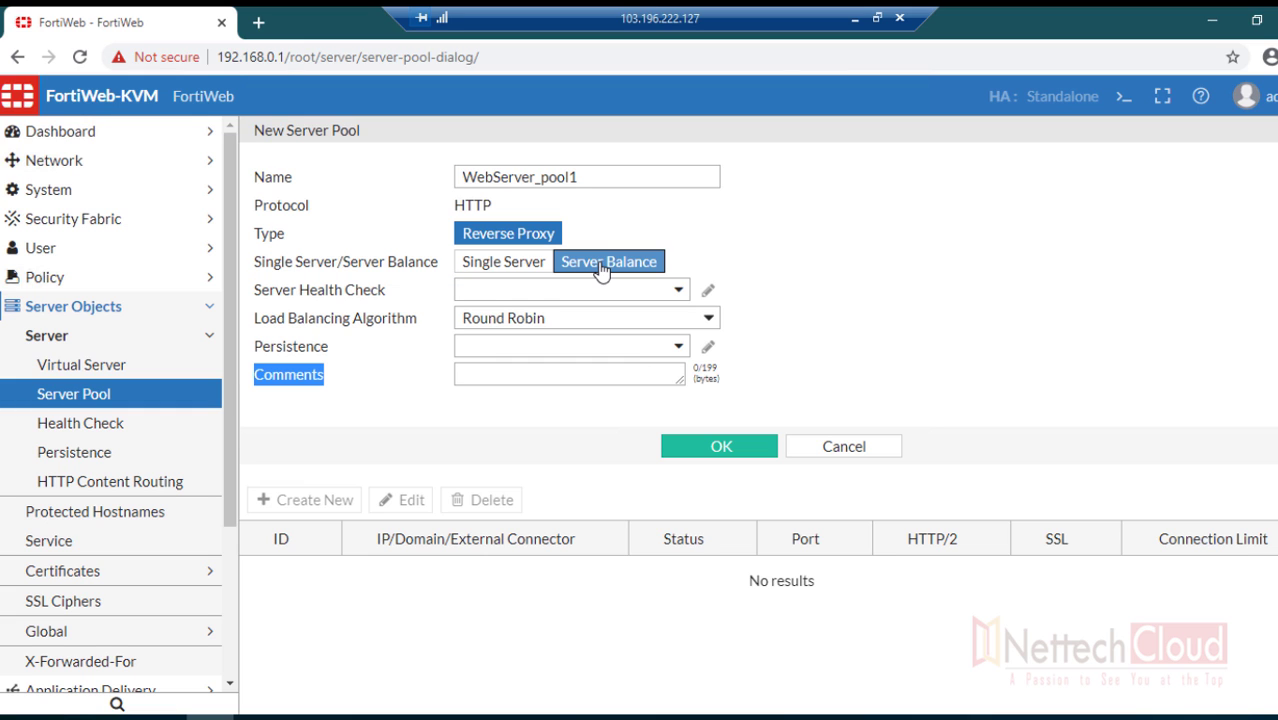
left_click_drag(252, 293, 345, 306)
left_click_drag(251, 323, 410, 333)
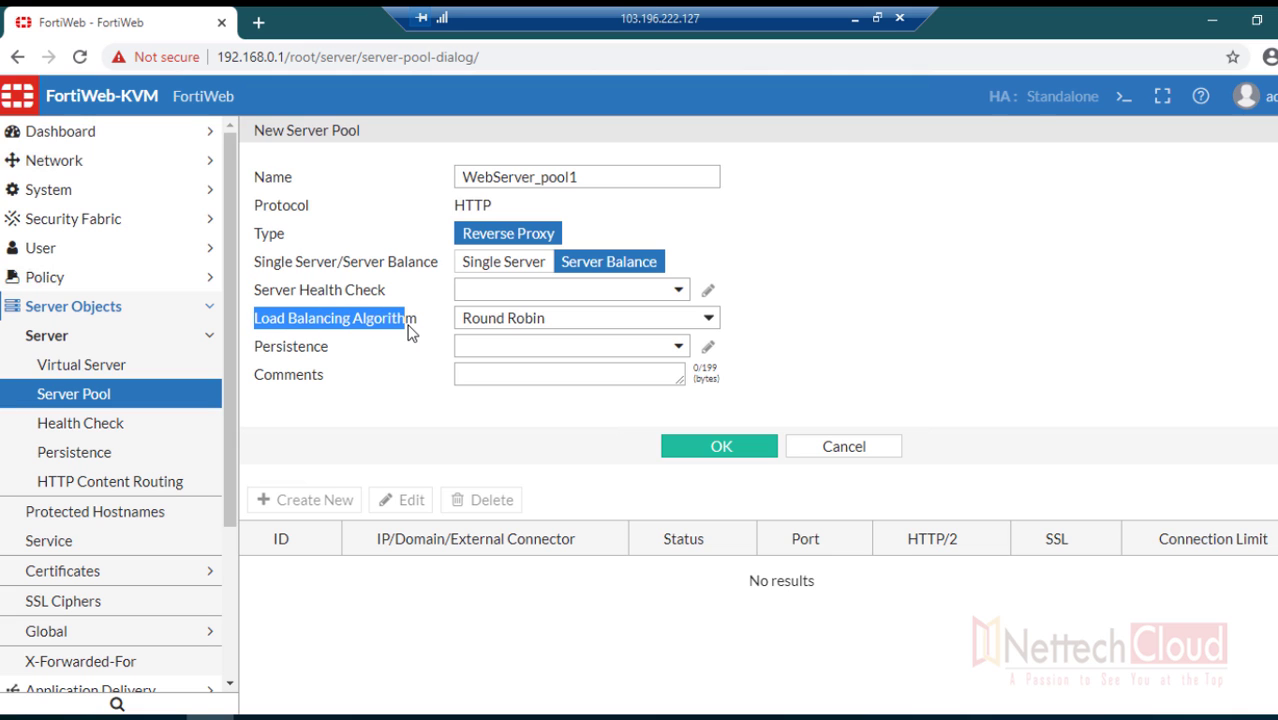
left_click(678, 320)
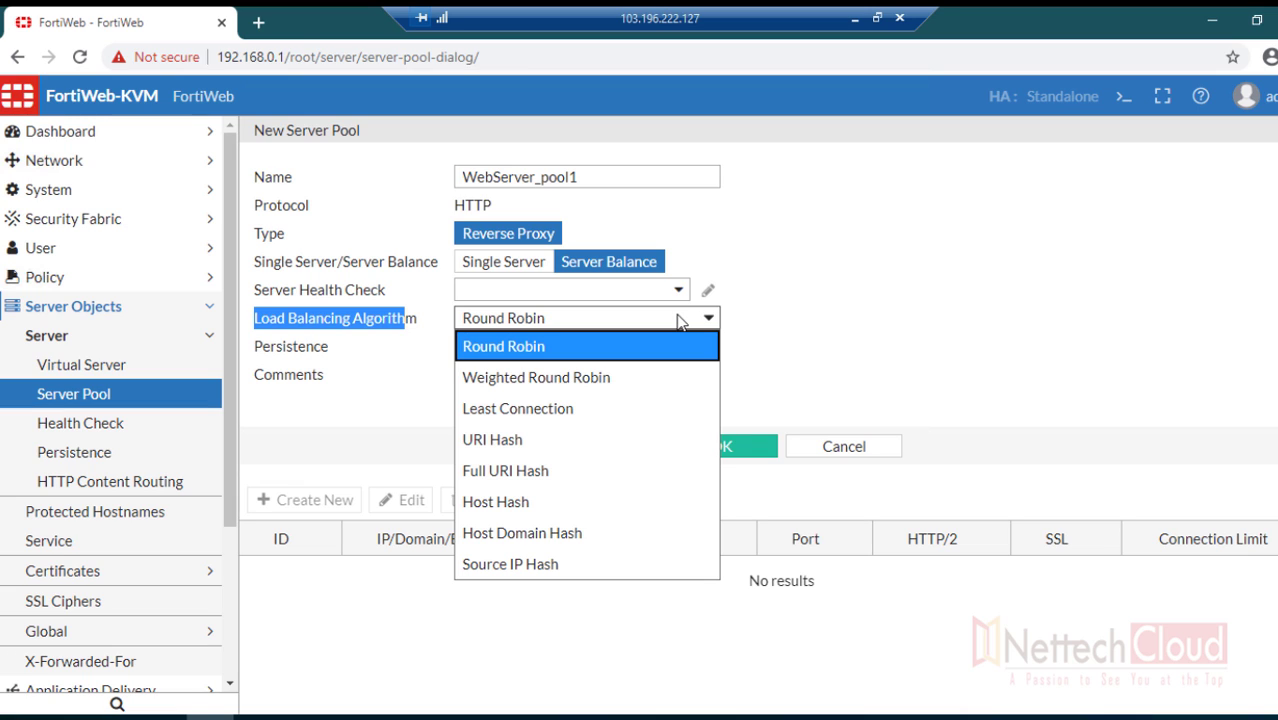
left_click(678, 320)
left_click(395, 379)
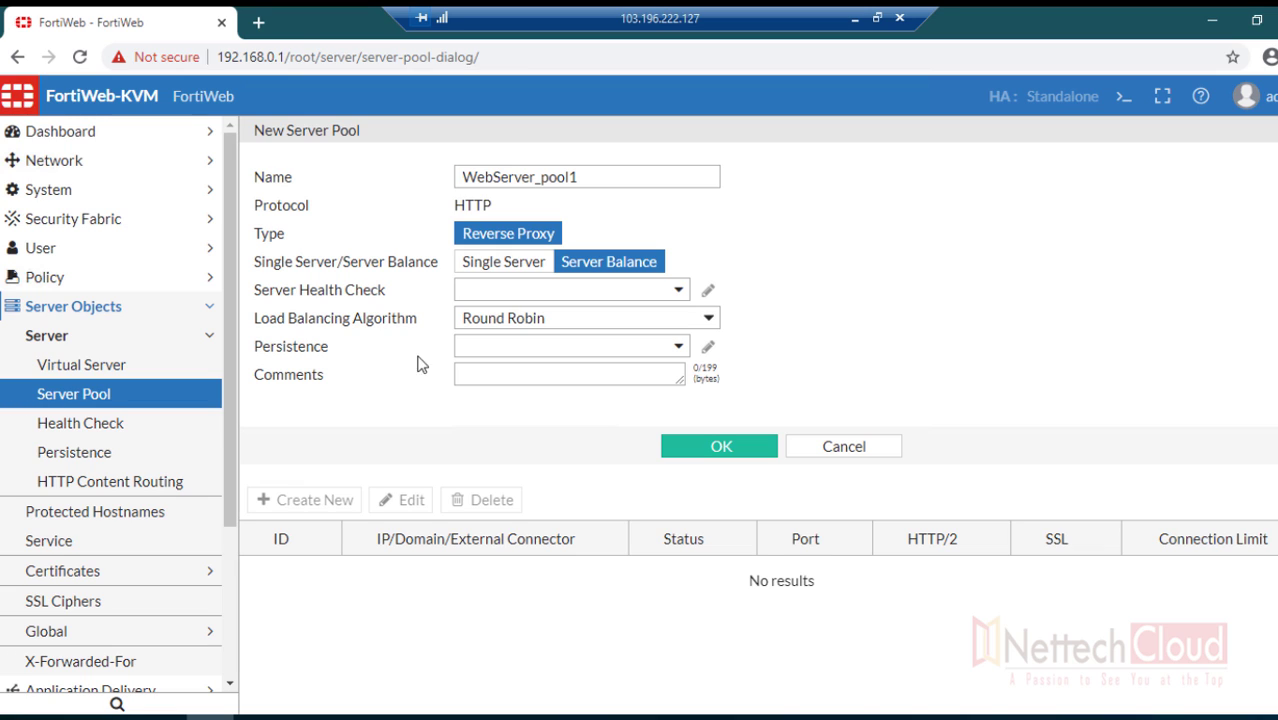
left_click(476, 279)
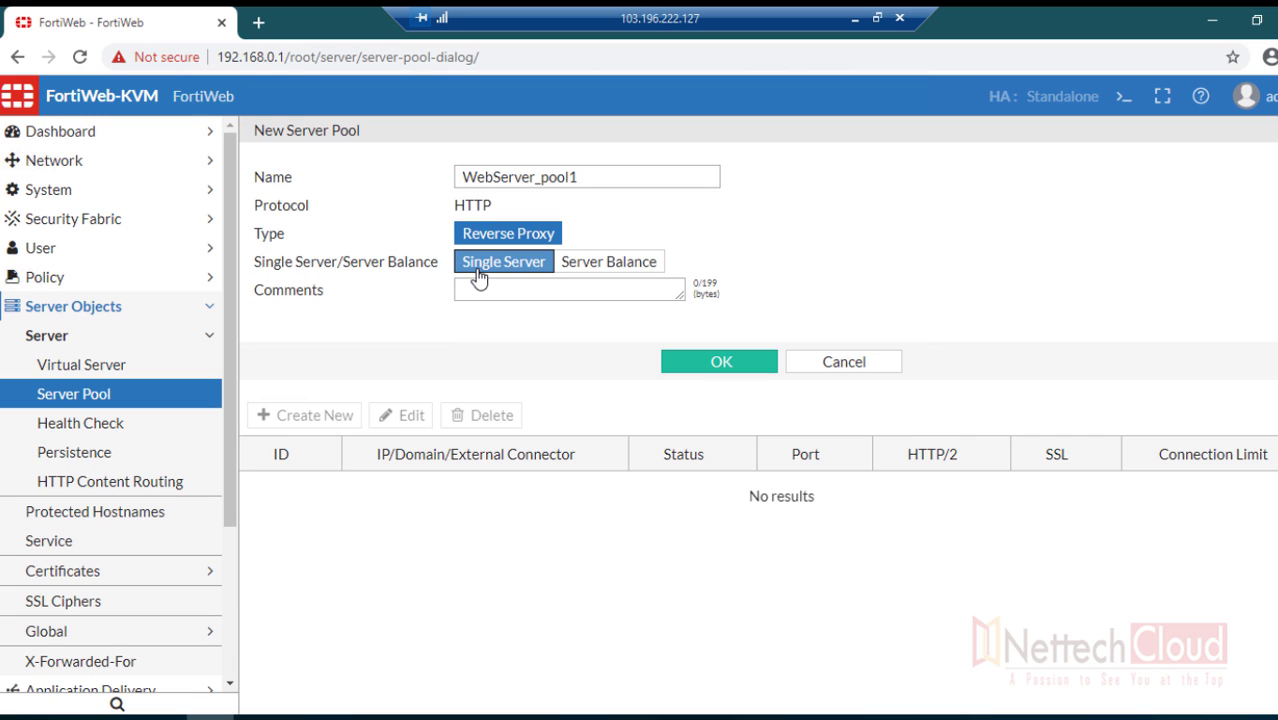
left_click(712, 366)
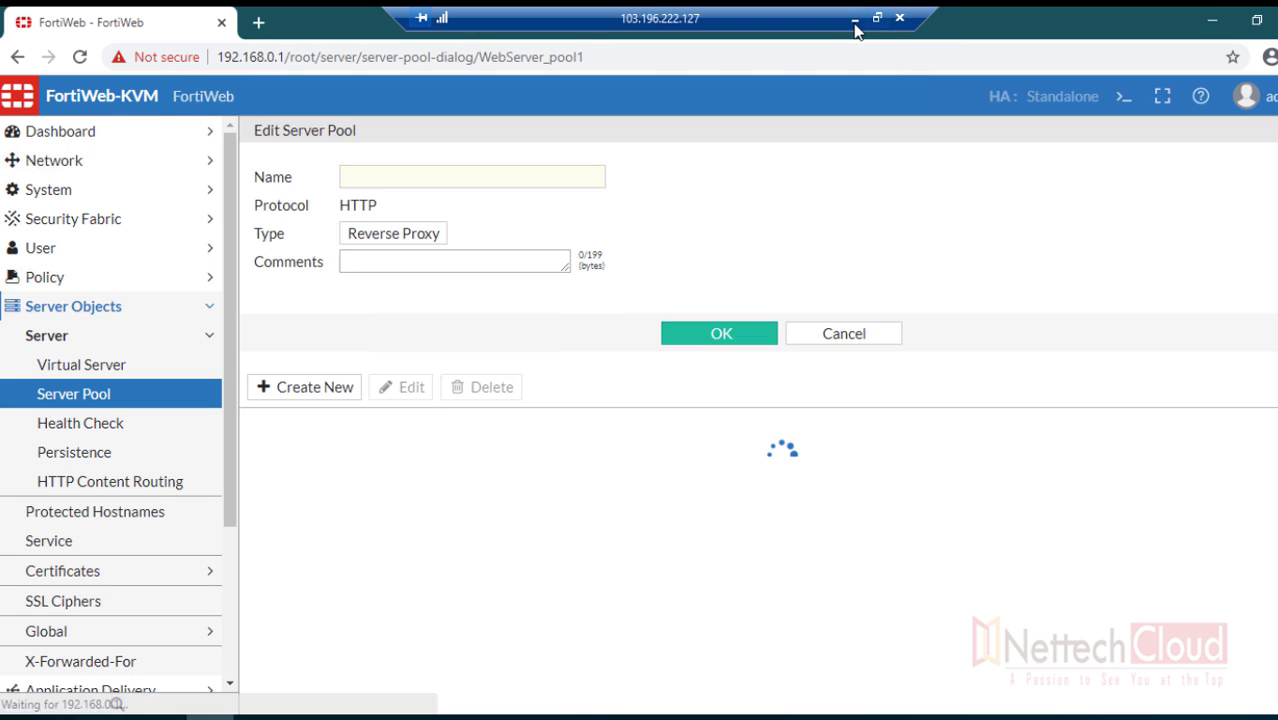
- Add pool member 10.1.1.2 on port 80, enabled, and finish editing WebServer_pool1
left_click(854, 19)
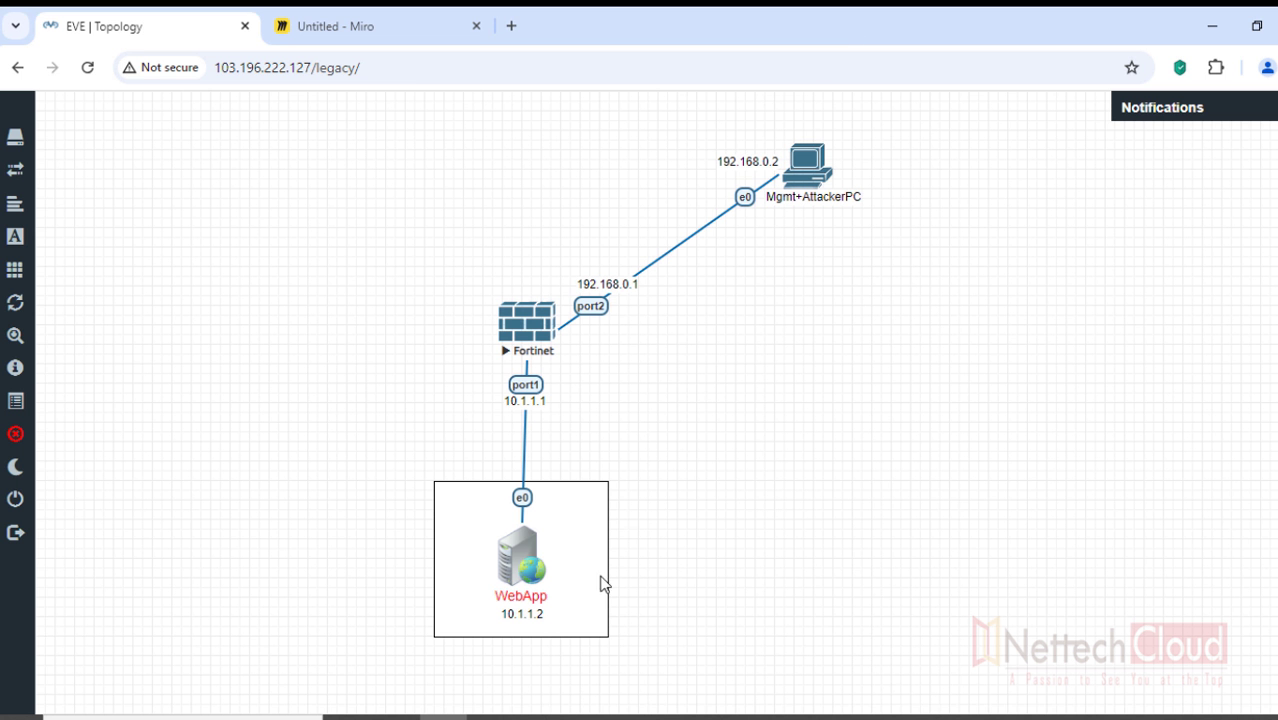
key("alt+Tab")
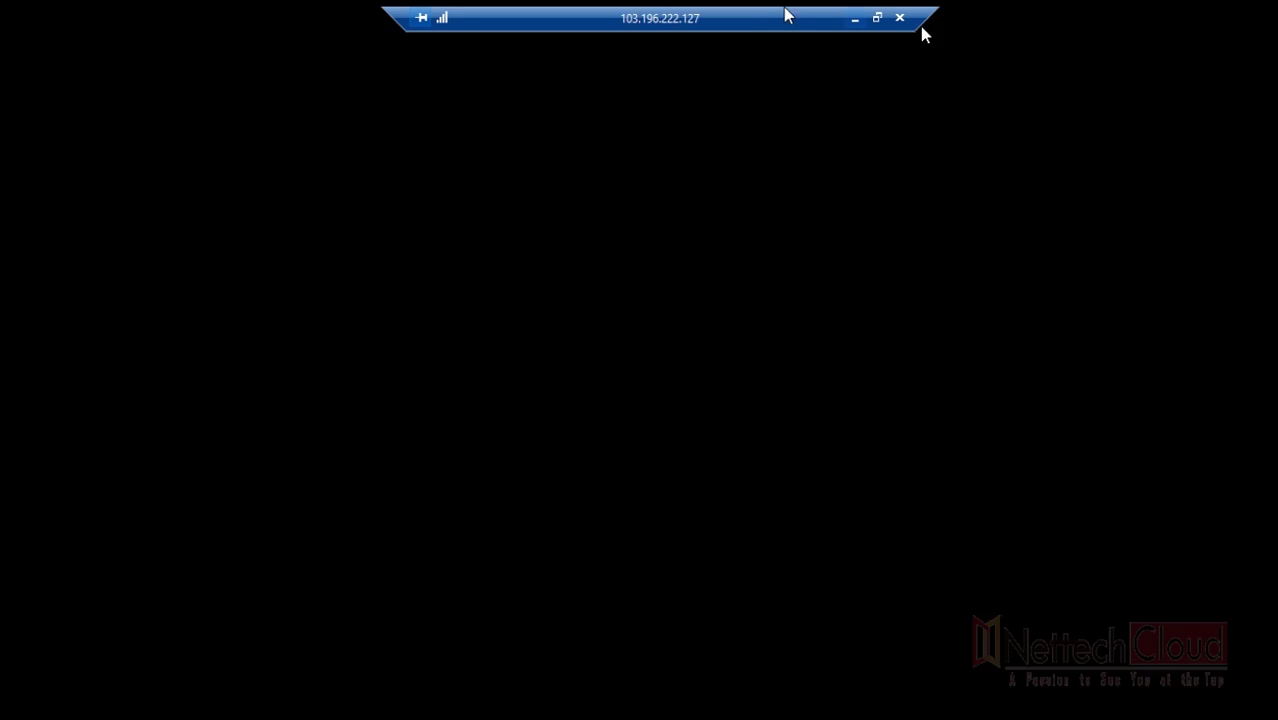
left_click(302, 420)
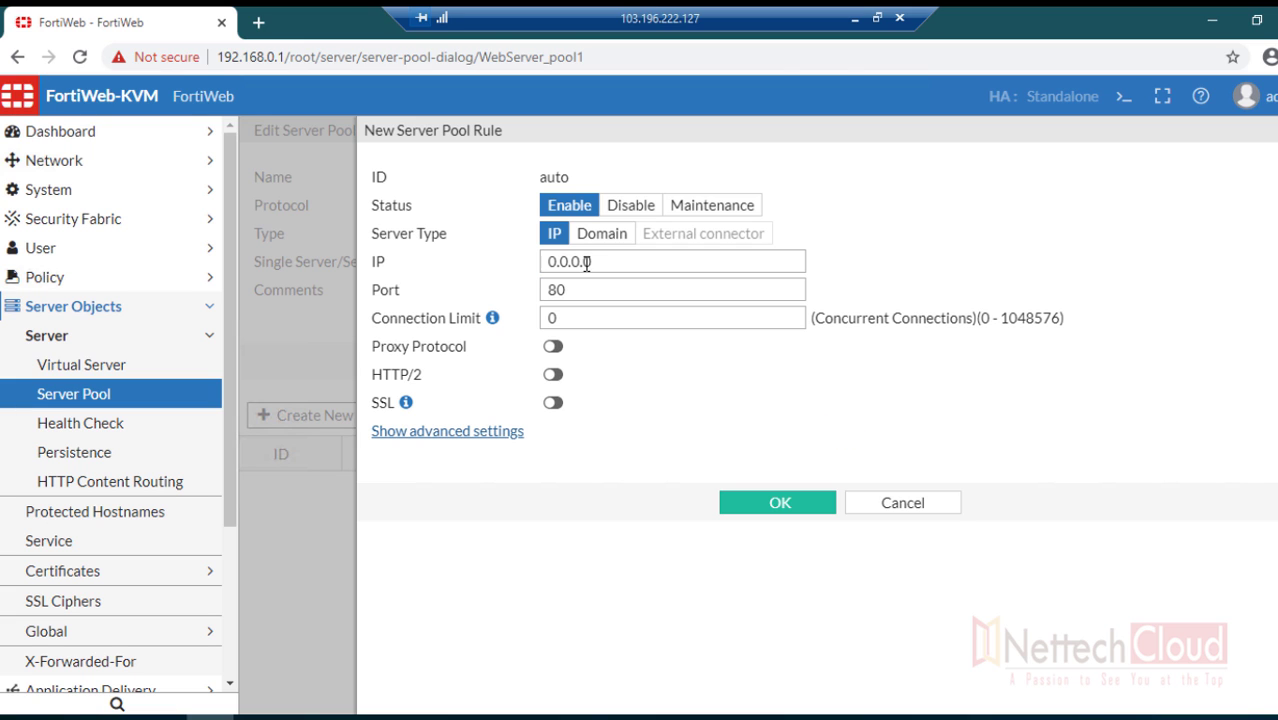
double_click(598, 262)
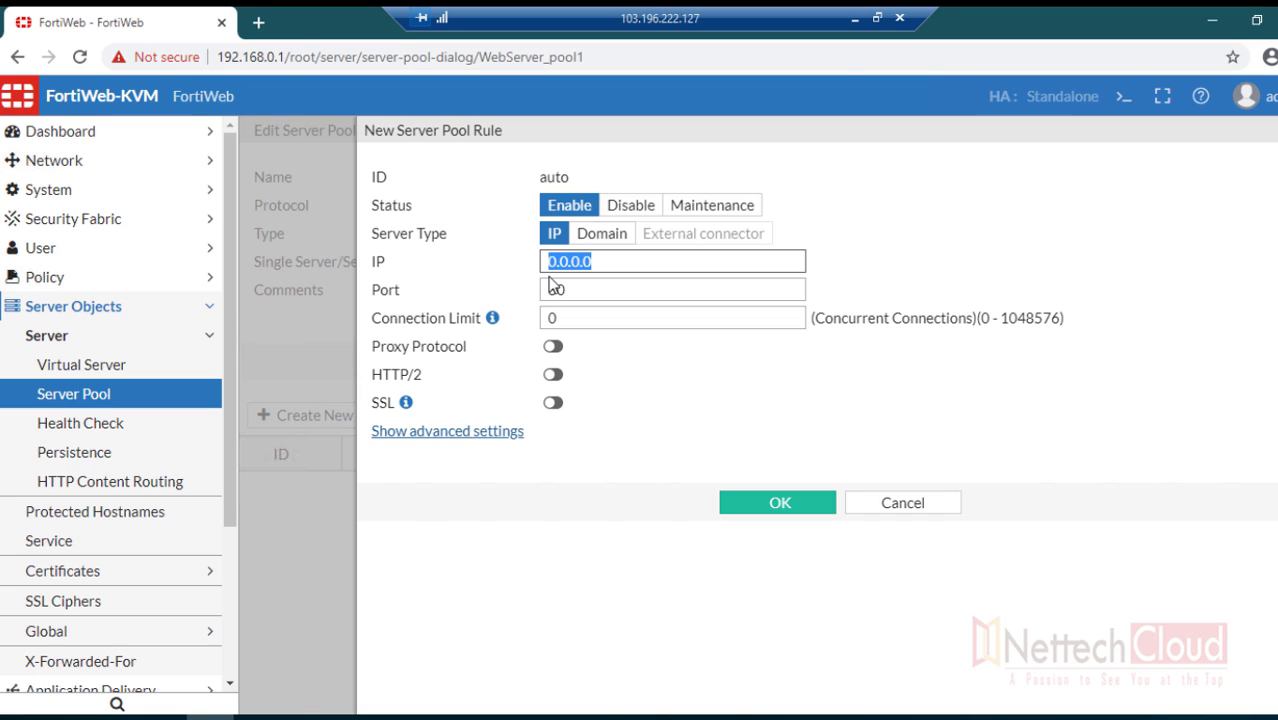
type("10.1.1.2")
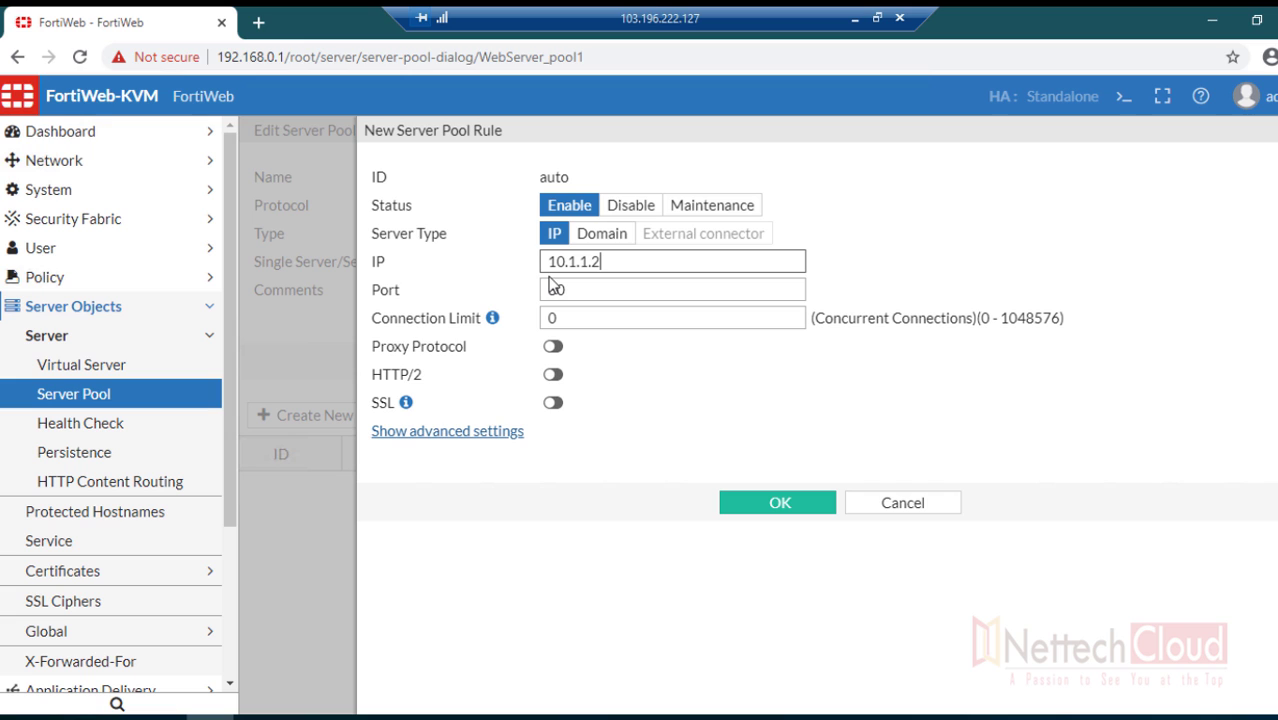
left_click(770, 506)
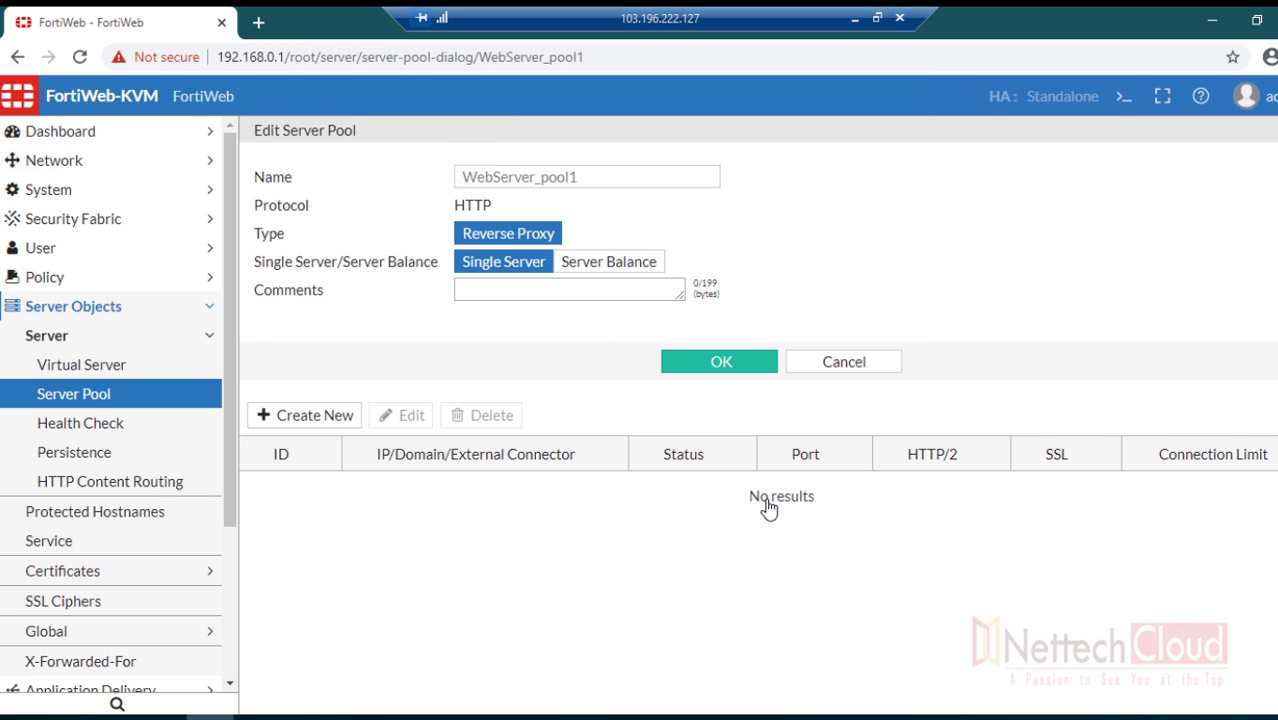
left_click(718, 363)
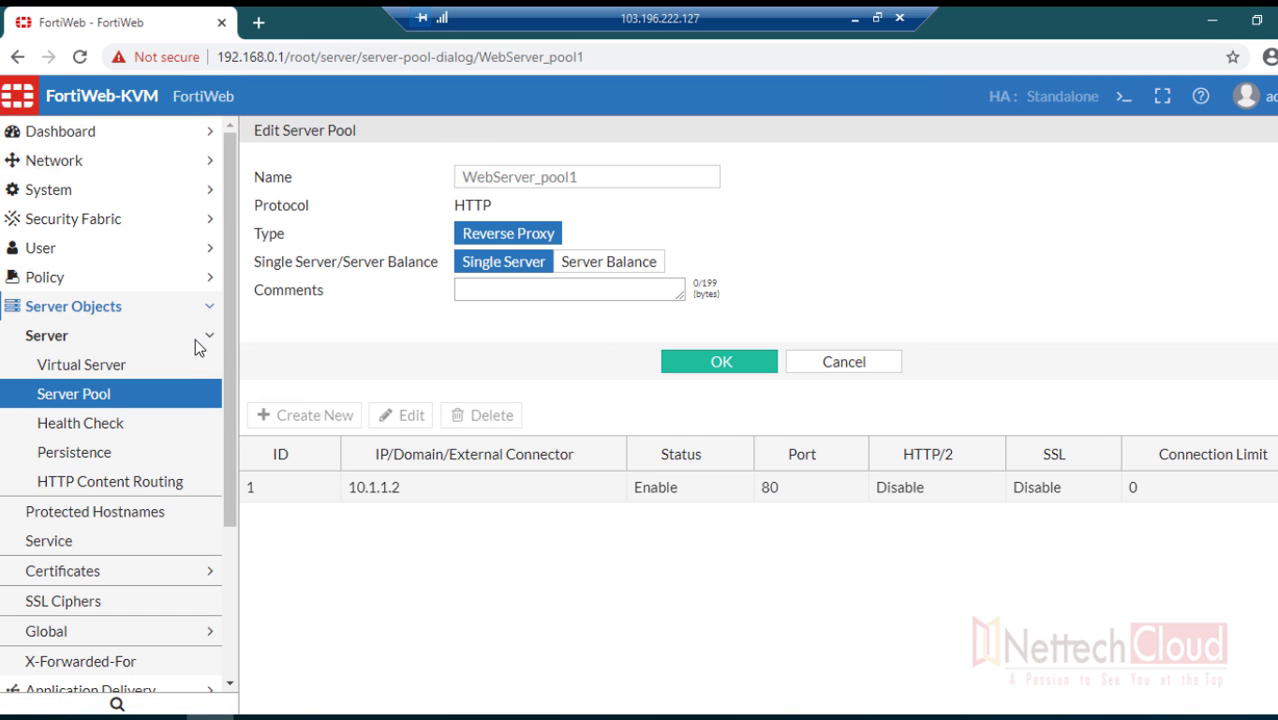
- Begin a new server policy under Policy > Server Policy named WAF_Policy1
left_click(211, 318)
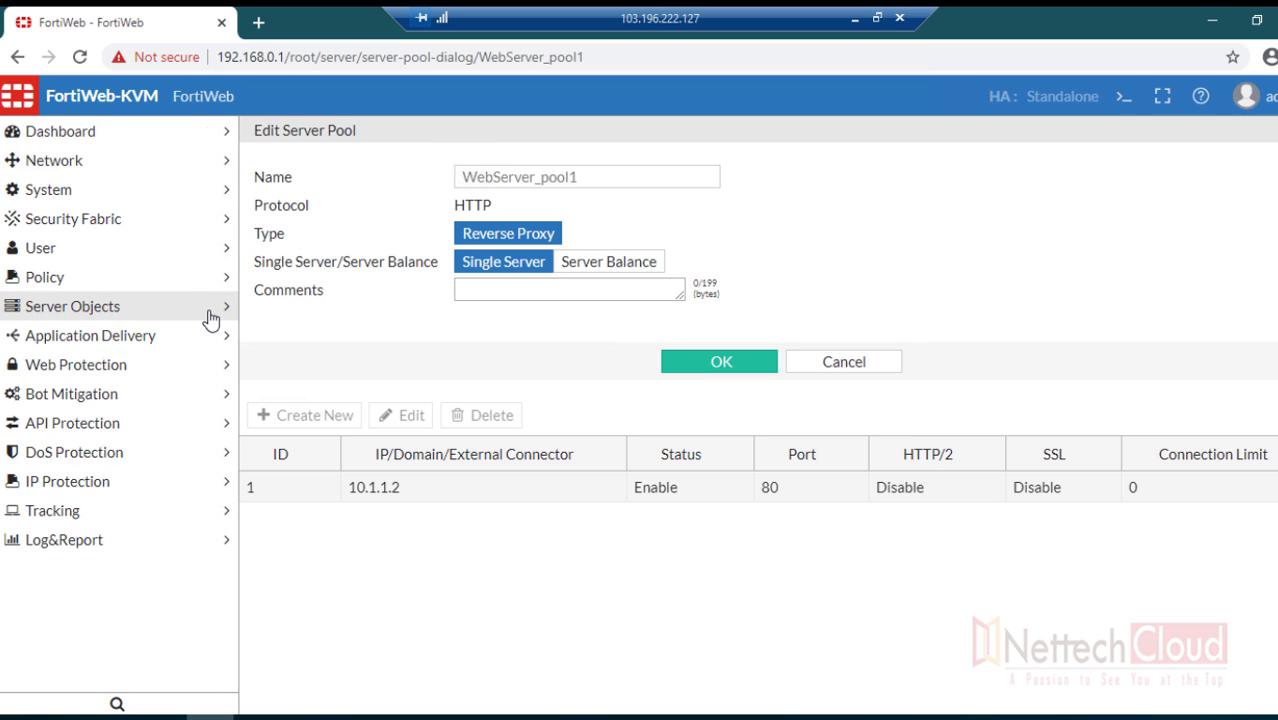
left_click(211, 318)
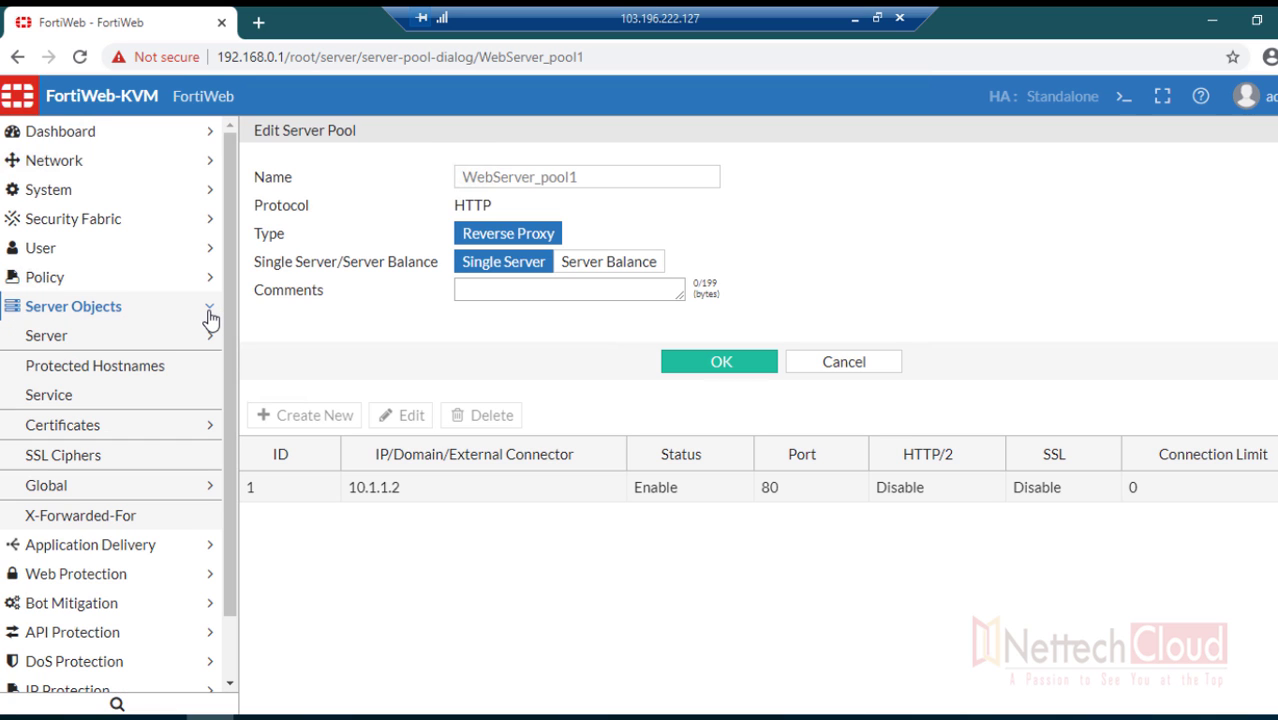
left_click(210, 338)
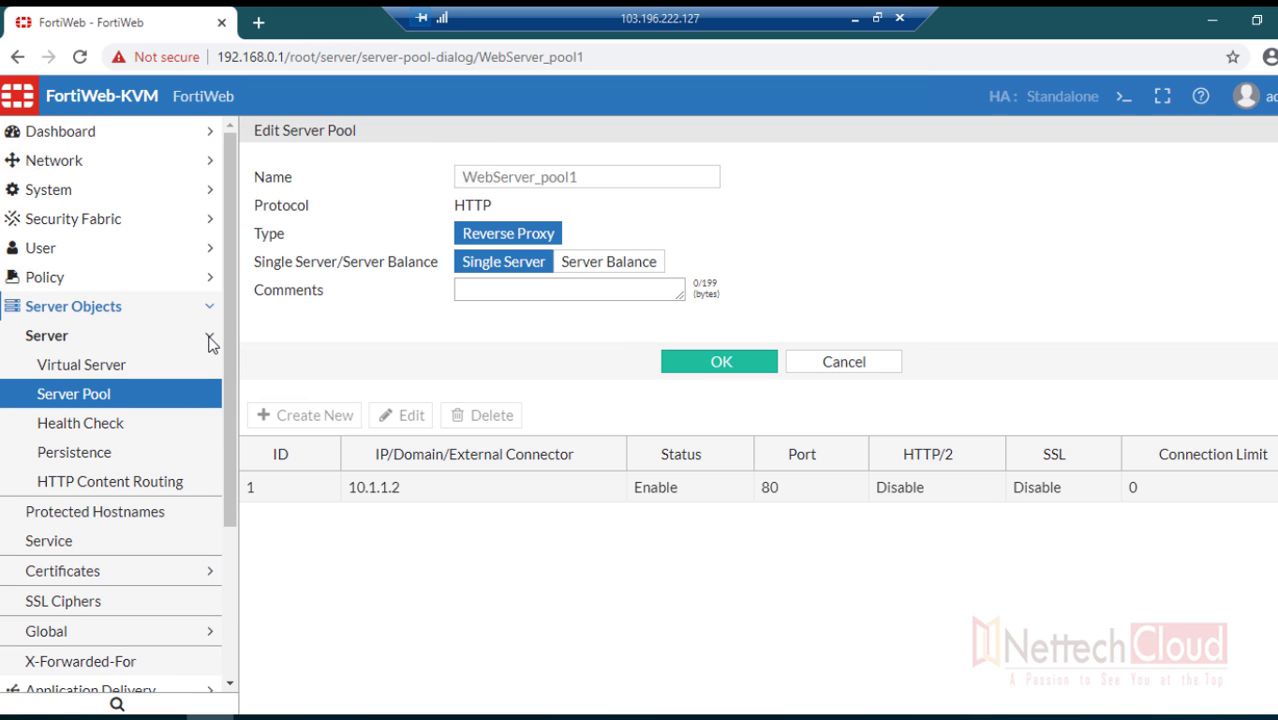
left_click(210, 340)
left_click(209, 278)
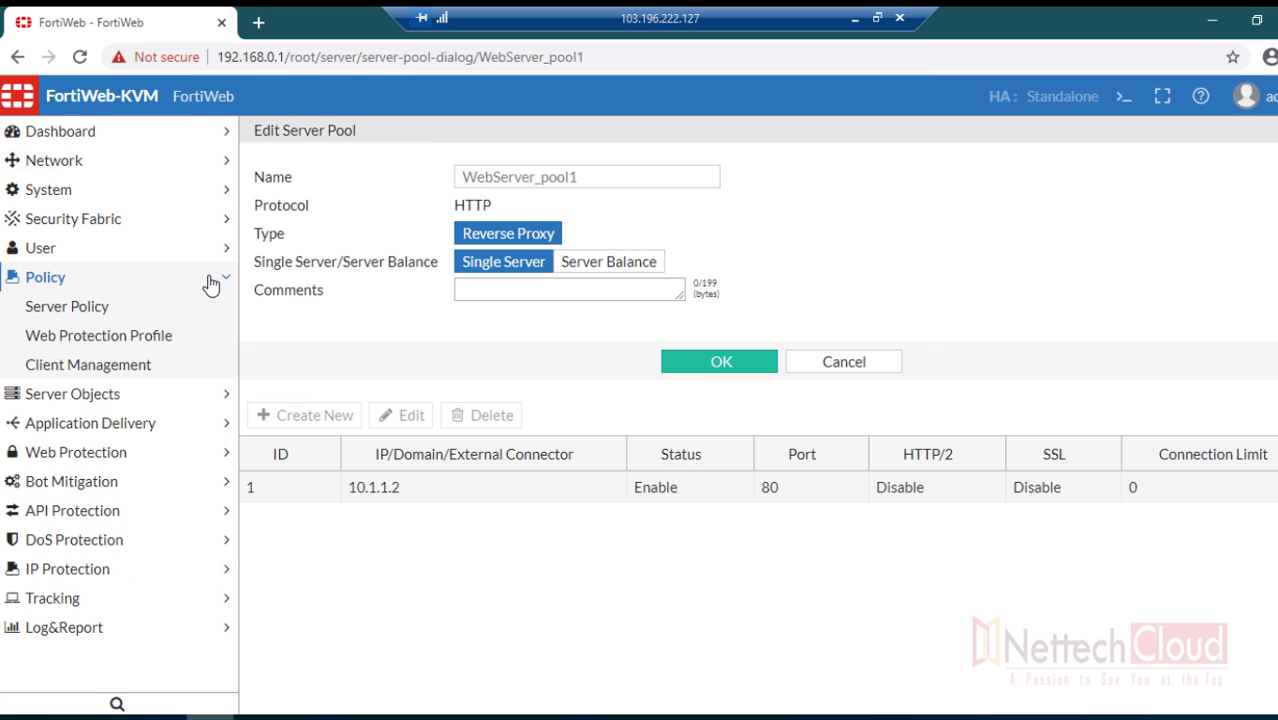
left_click(100, 322)
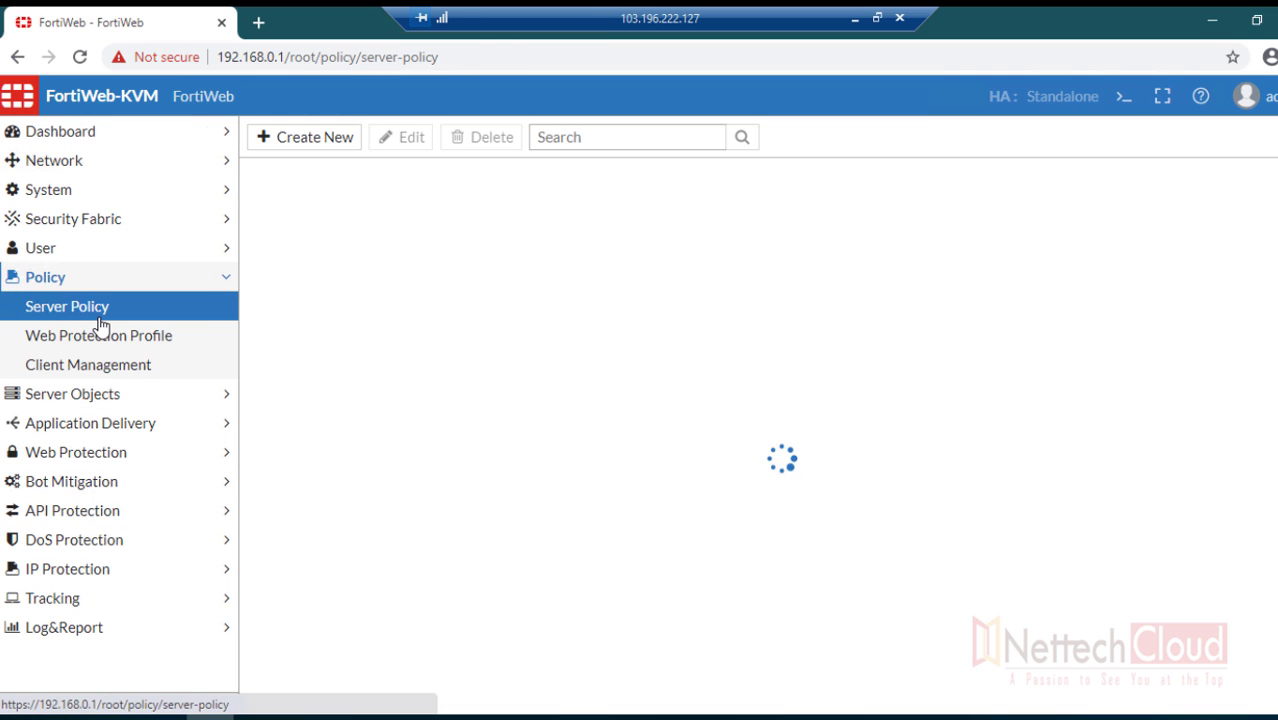
left_click(334, 140)
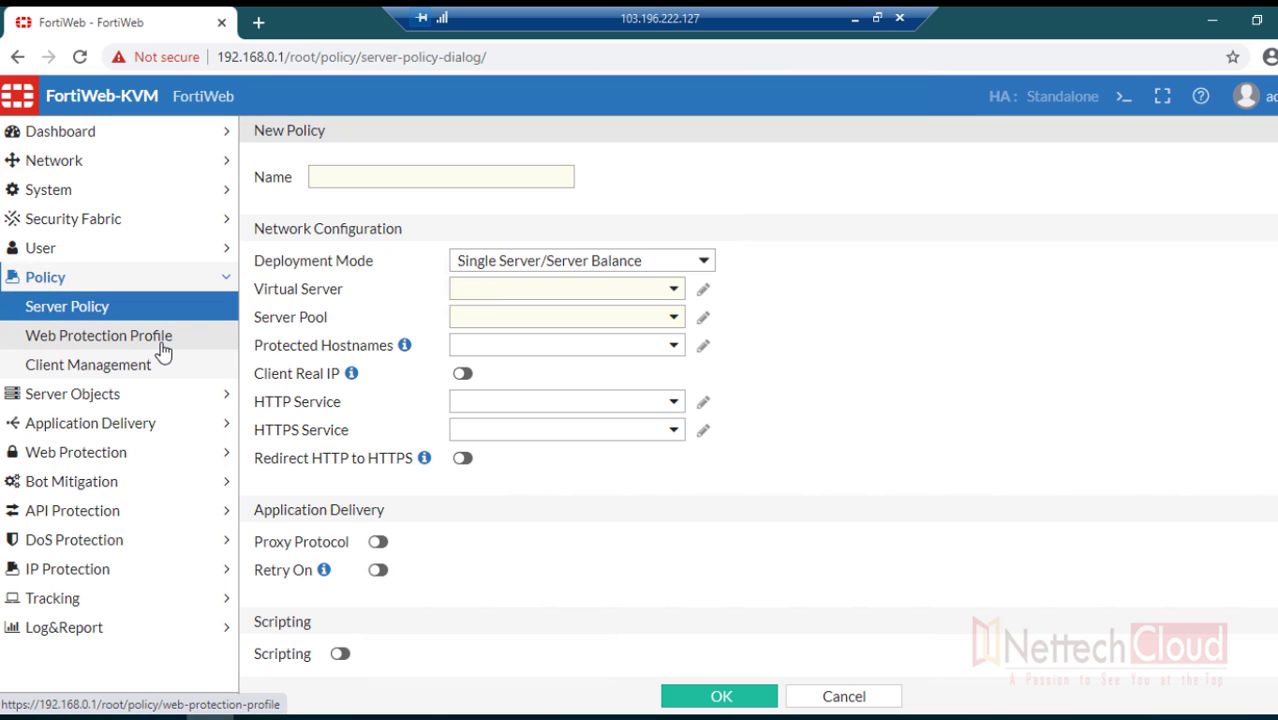
left_click(380, 176)
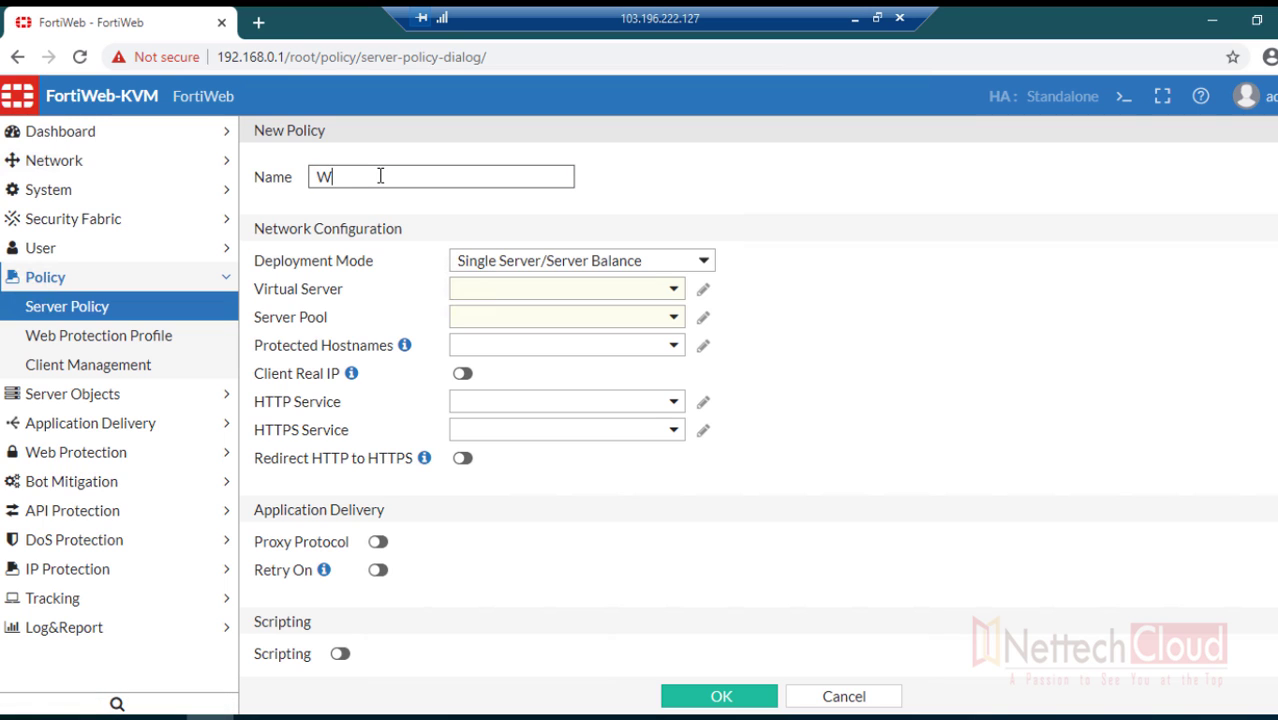
type("WAF_Policy1")
- Select virtual server VS-01, server pool WebServer_pool1, and HTTP service
left_click_drag(256, 270, 502, 271)
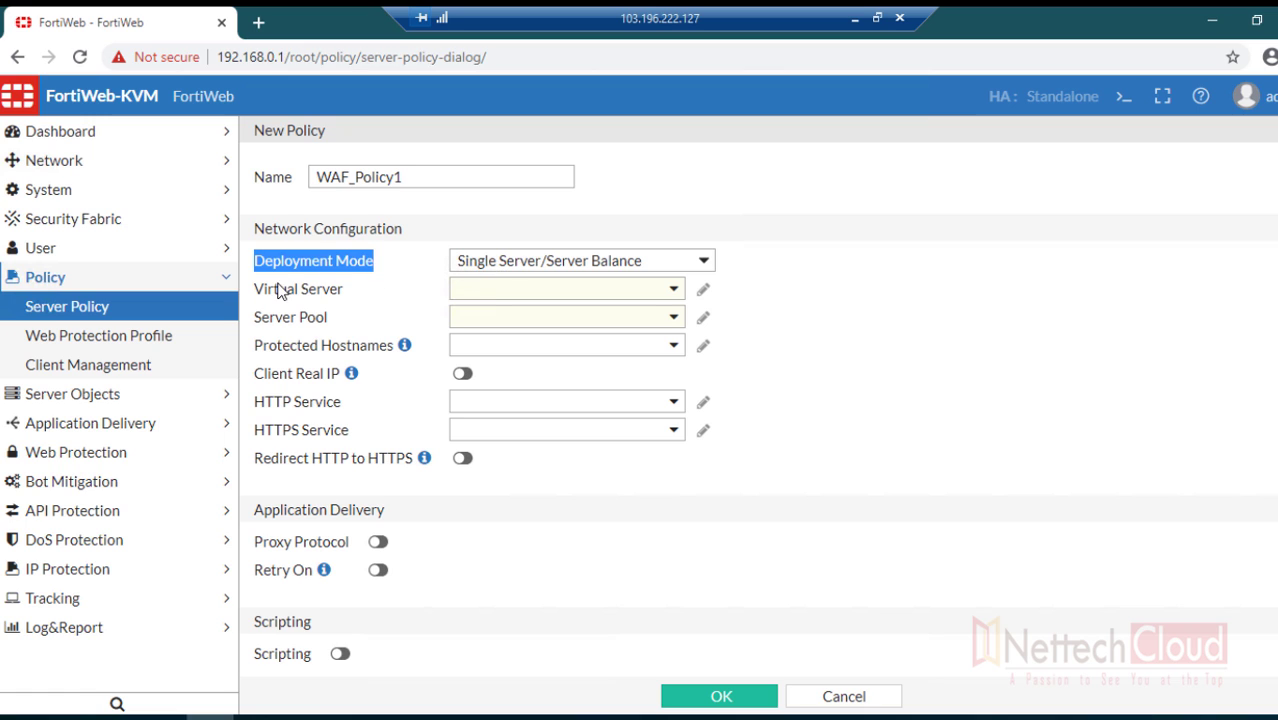
left_click_drag(255, 290, 371, 306)
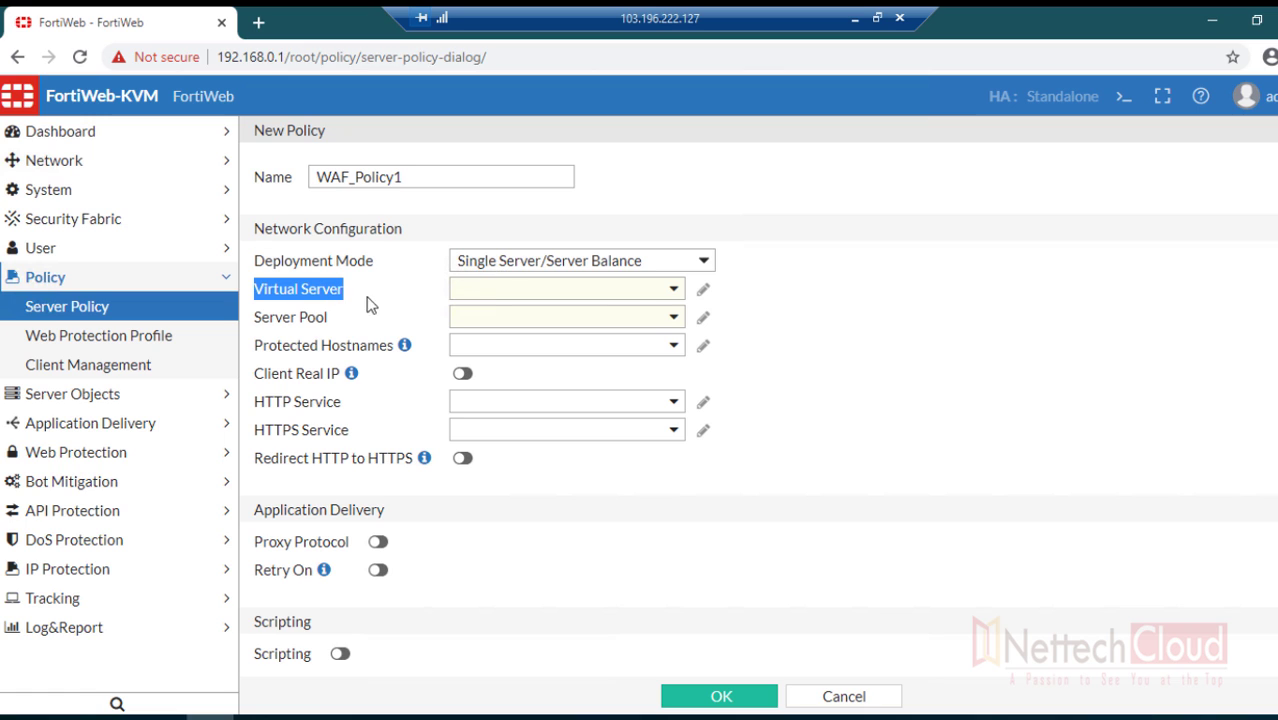
left_click(668, 292)
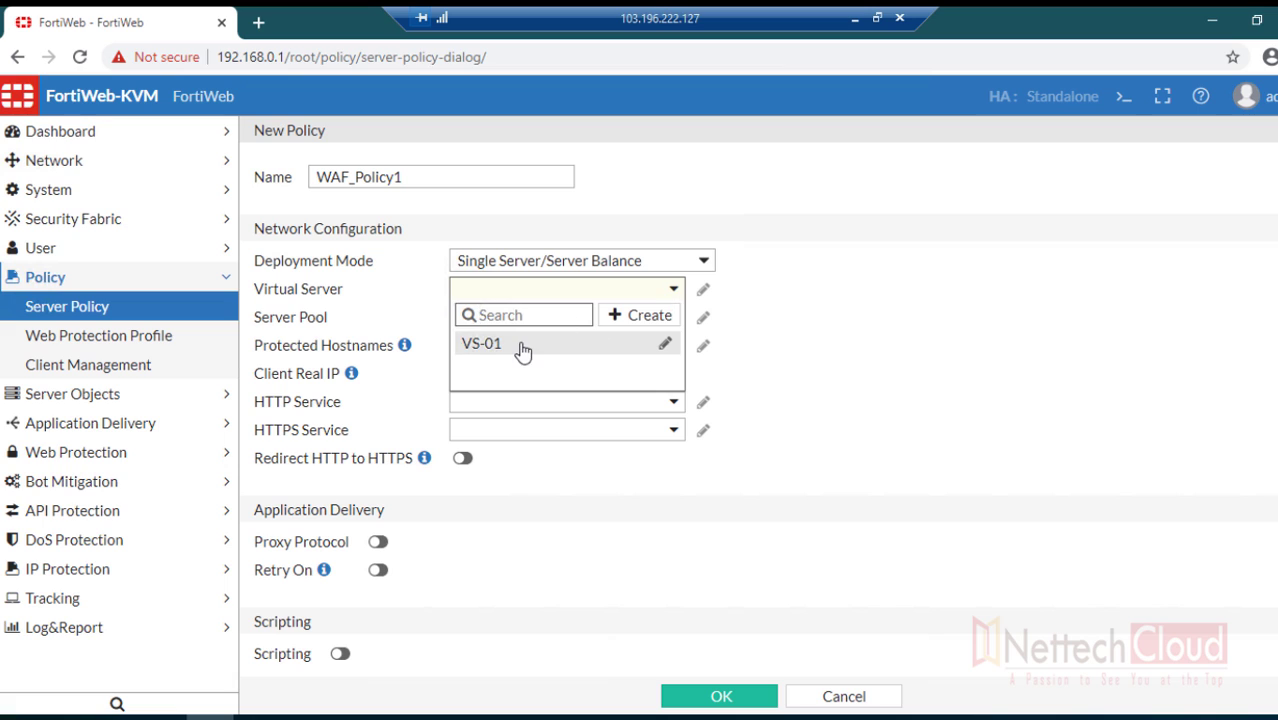
left_click(516, 346)
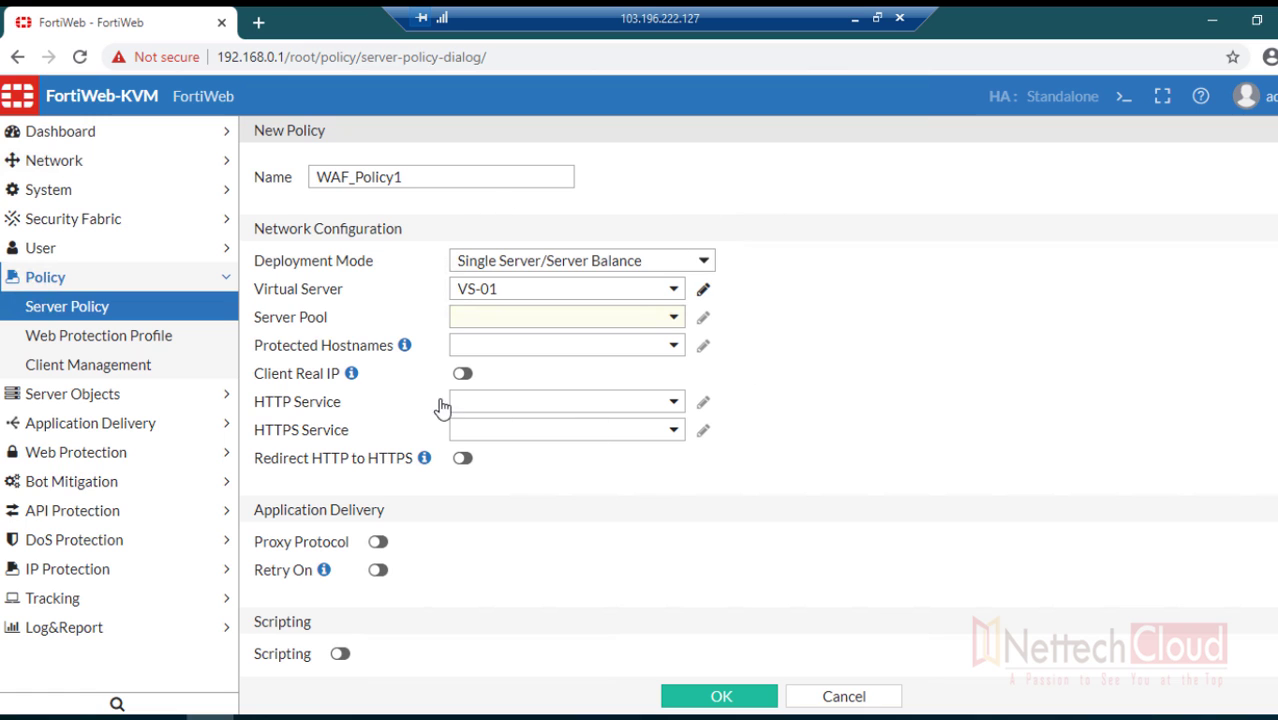
left_click(653, 326)
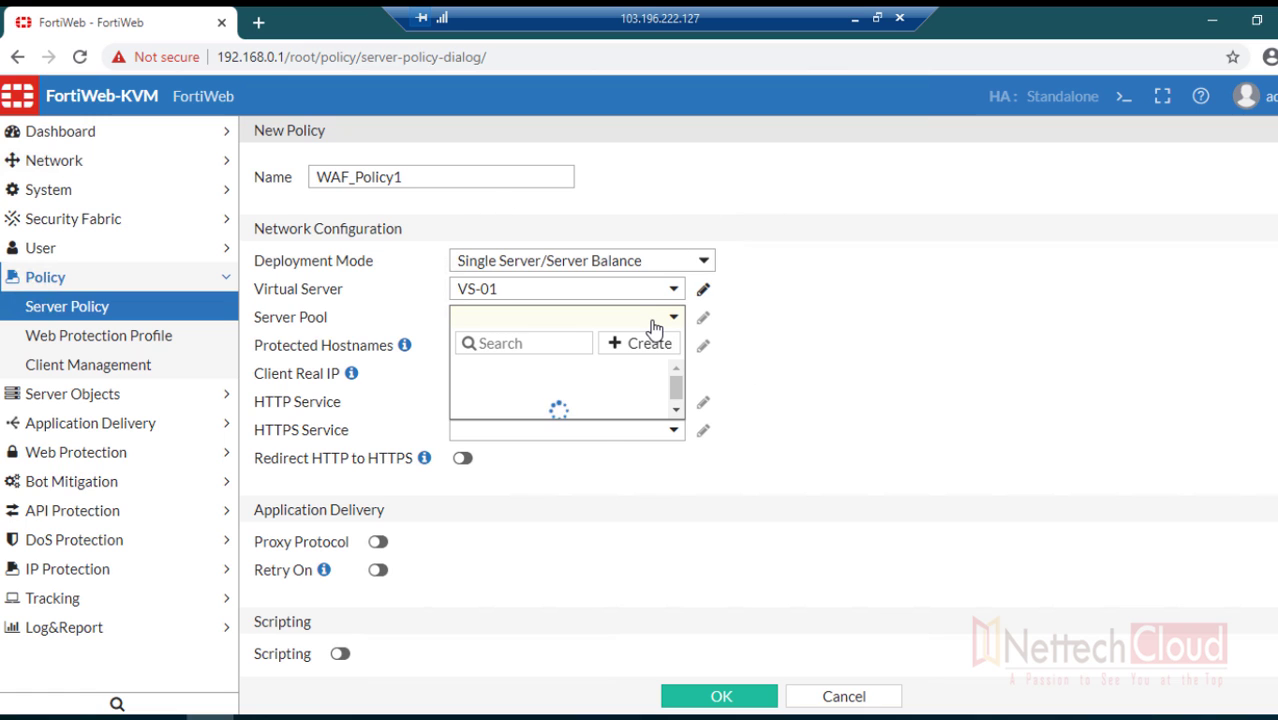
left_click(538, 372)
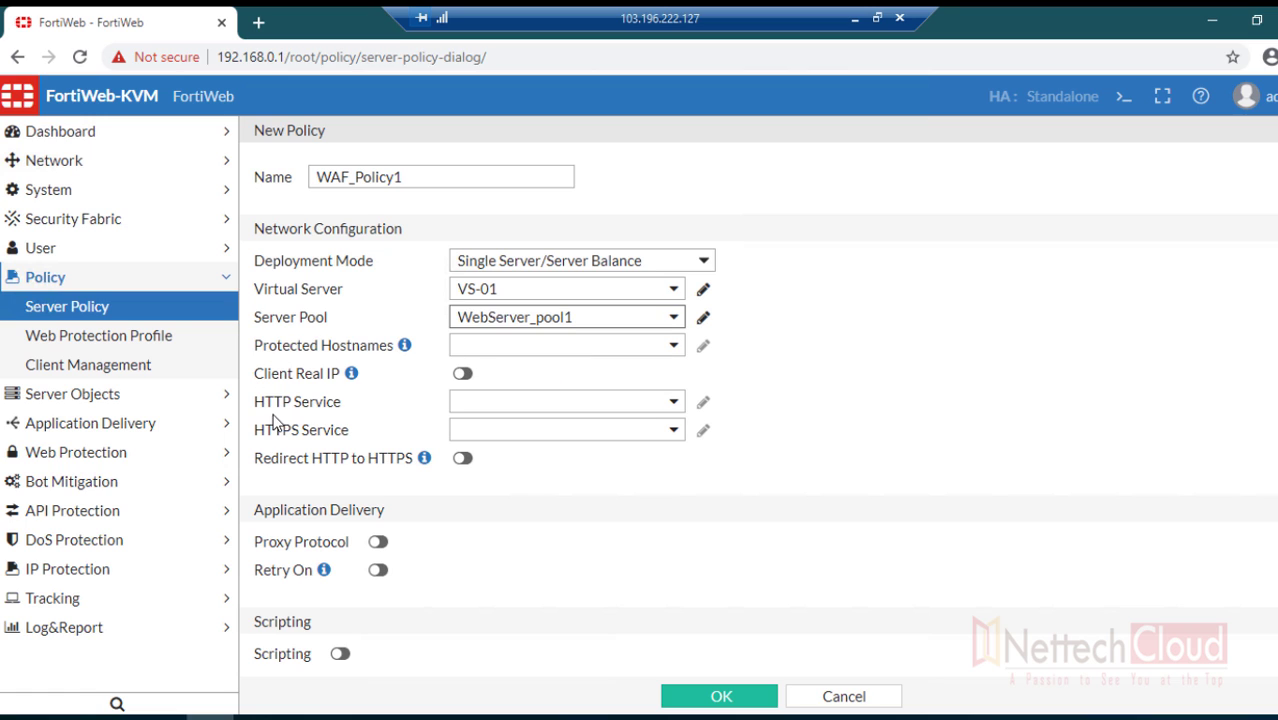
left_click_drag(255, 402, 341, 409)
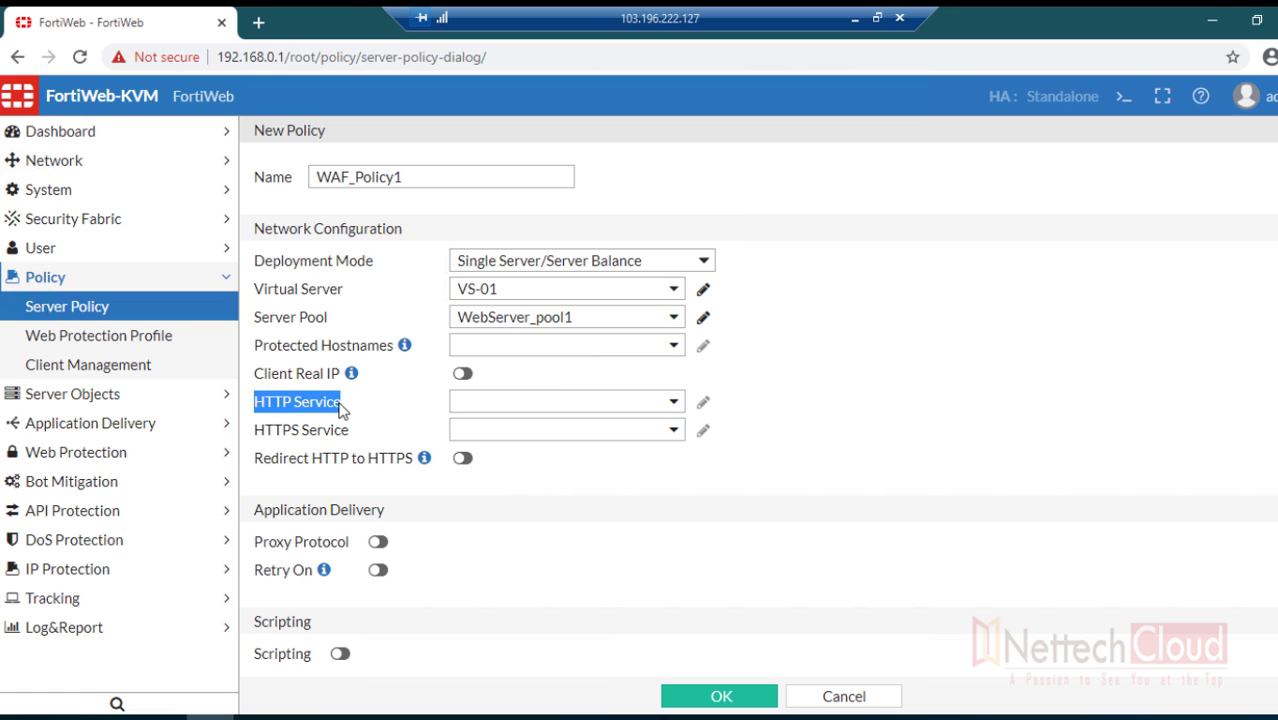
left_click(661, 403)
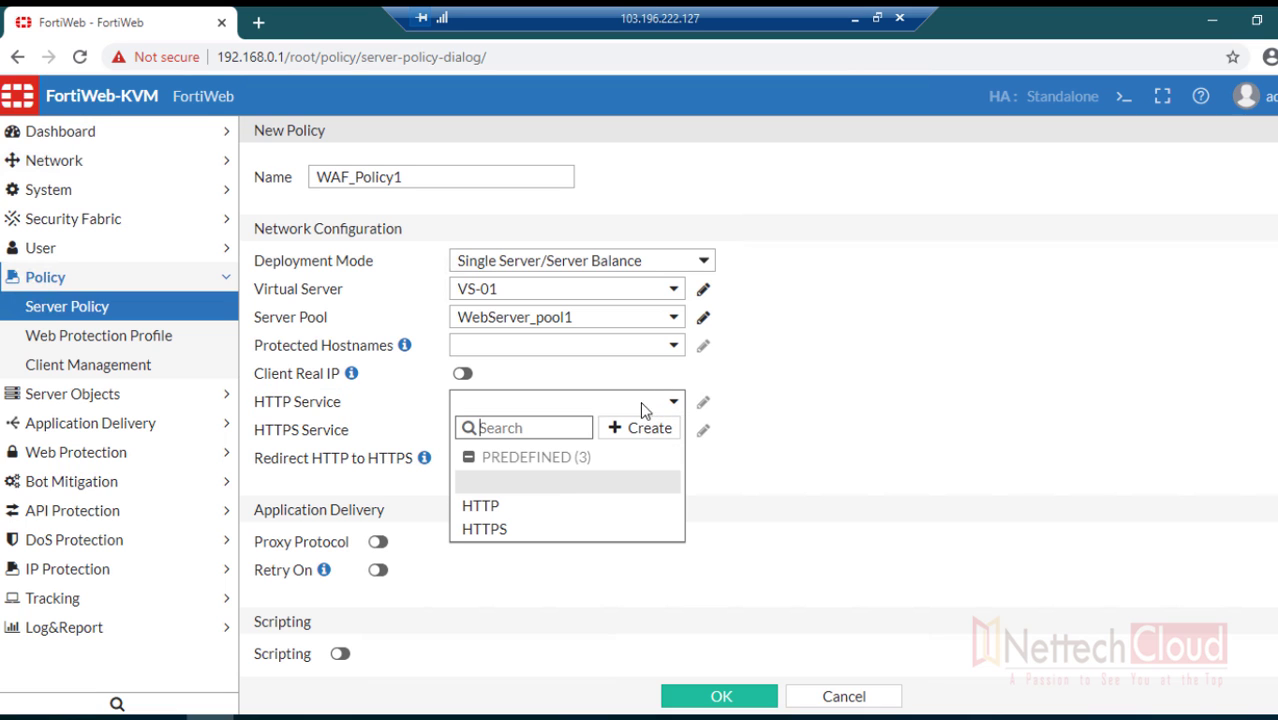
left_click(484, 507)
- Set the Web Protection Profile to Inline Alert Only in Security Configuration
scroll(758, 528, "down", 2)
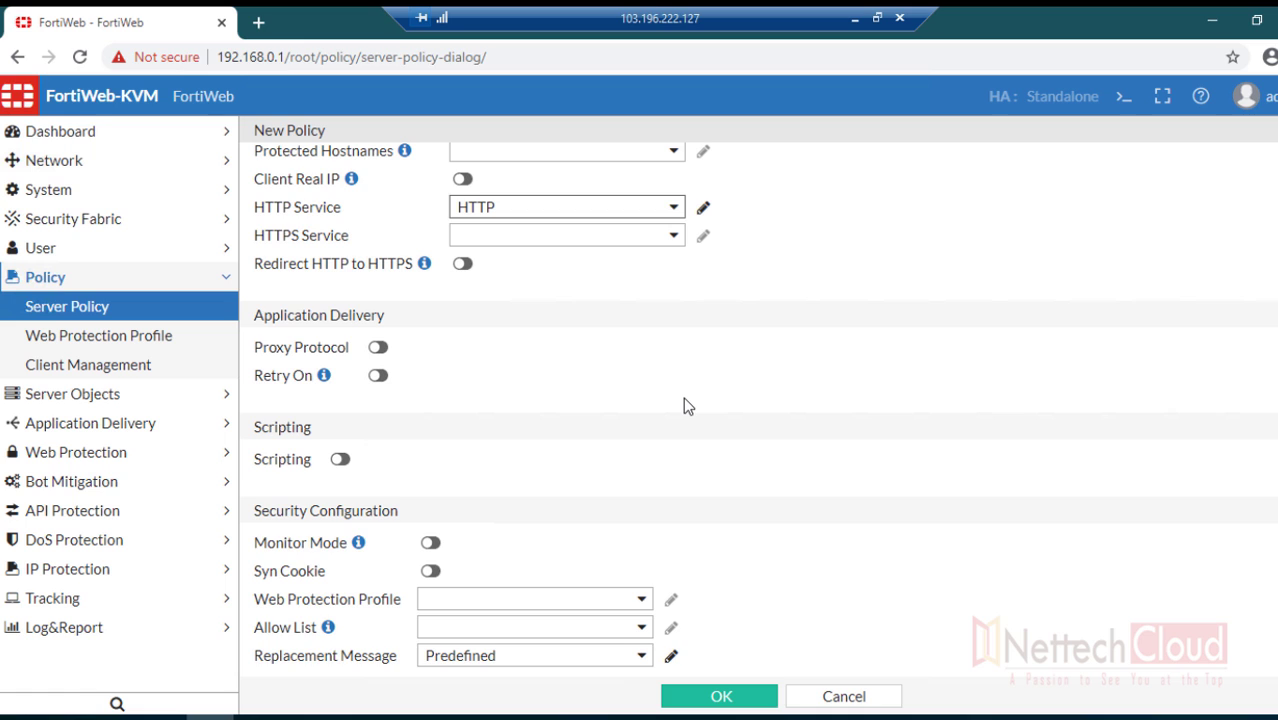
scroll(684, 400, "down", 3)
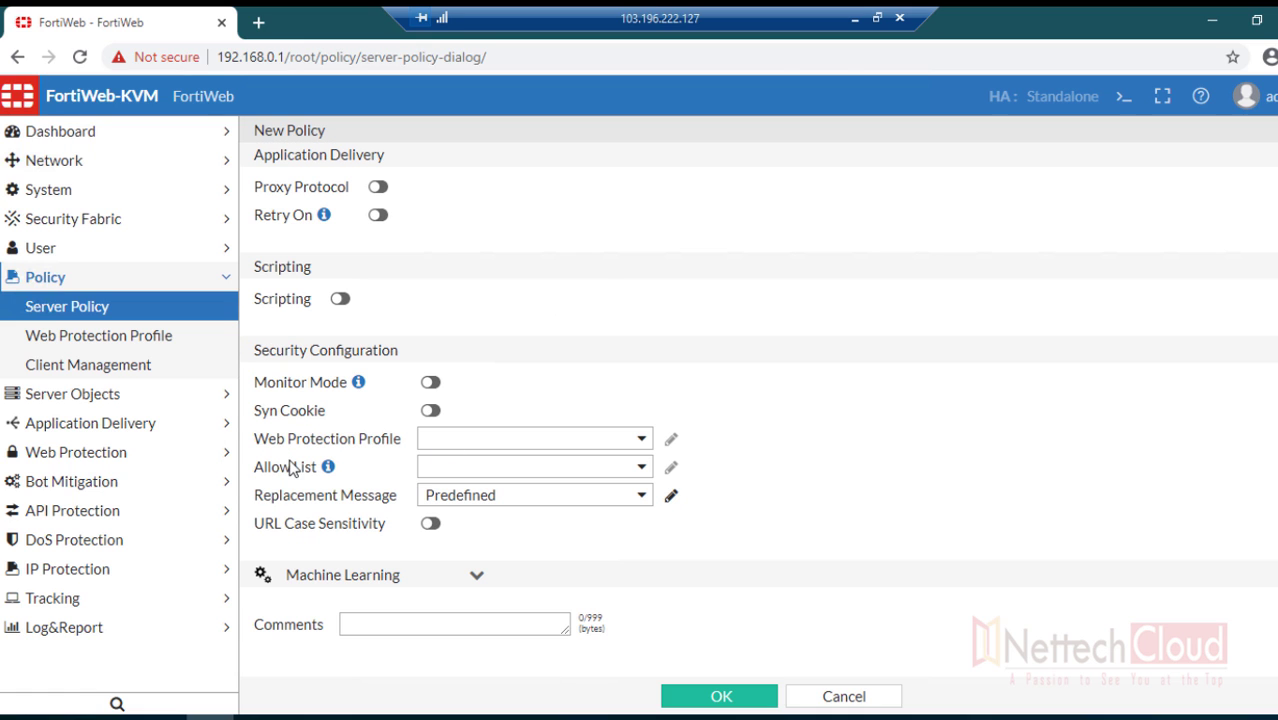
left_click_drag(266, 446, 400, 447)
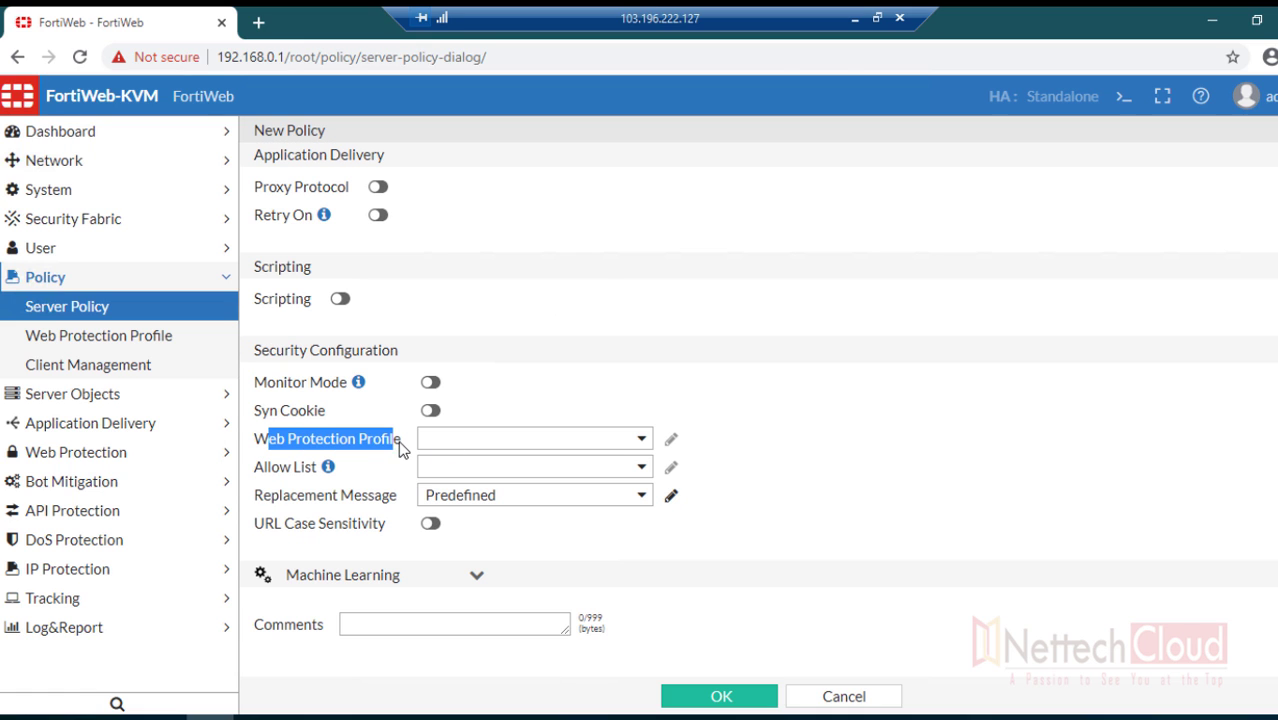
left_click(630, 444)
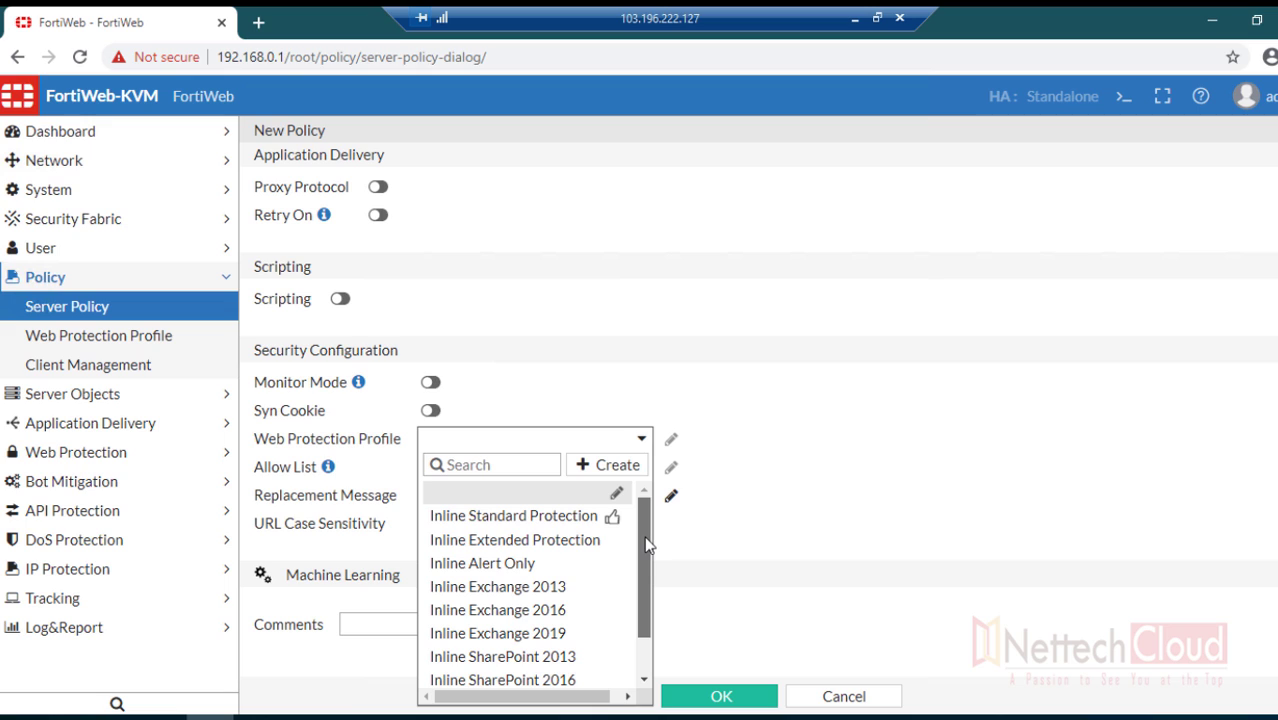
left_click_drag(645, 545, 643, 598)
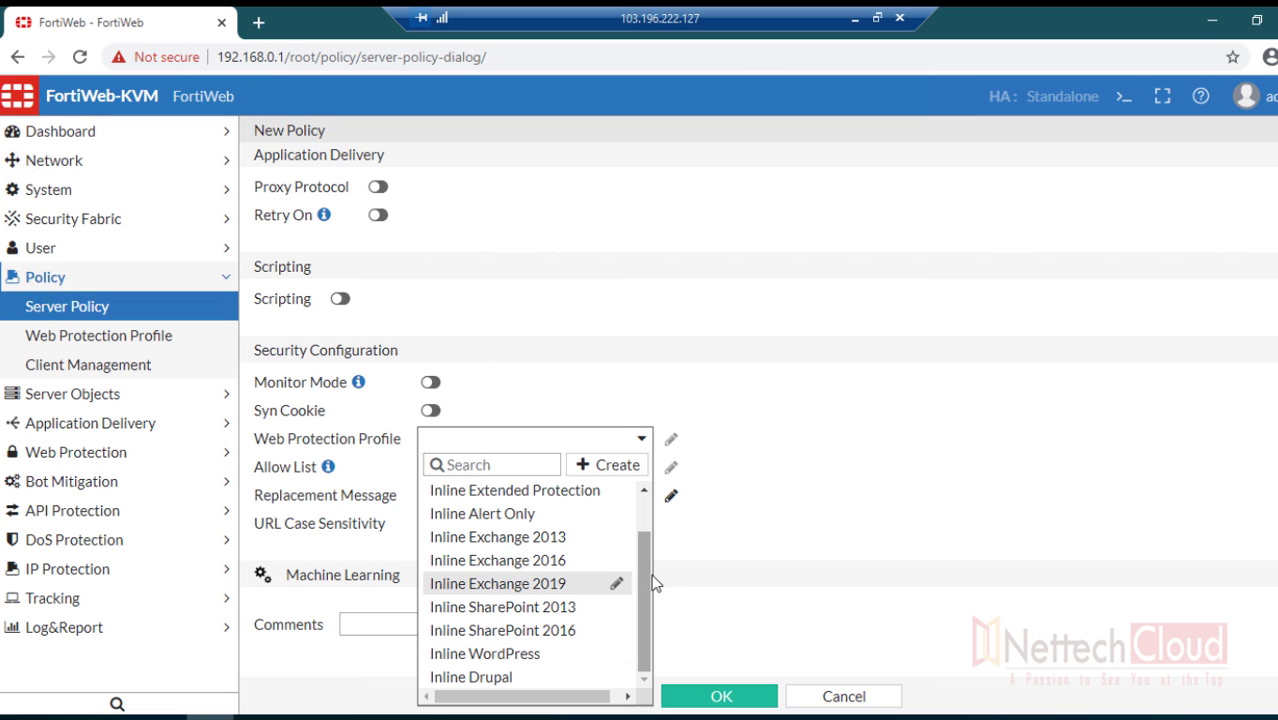
left_click(478, 516)
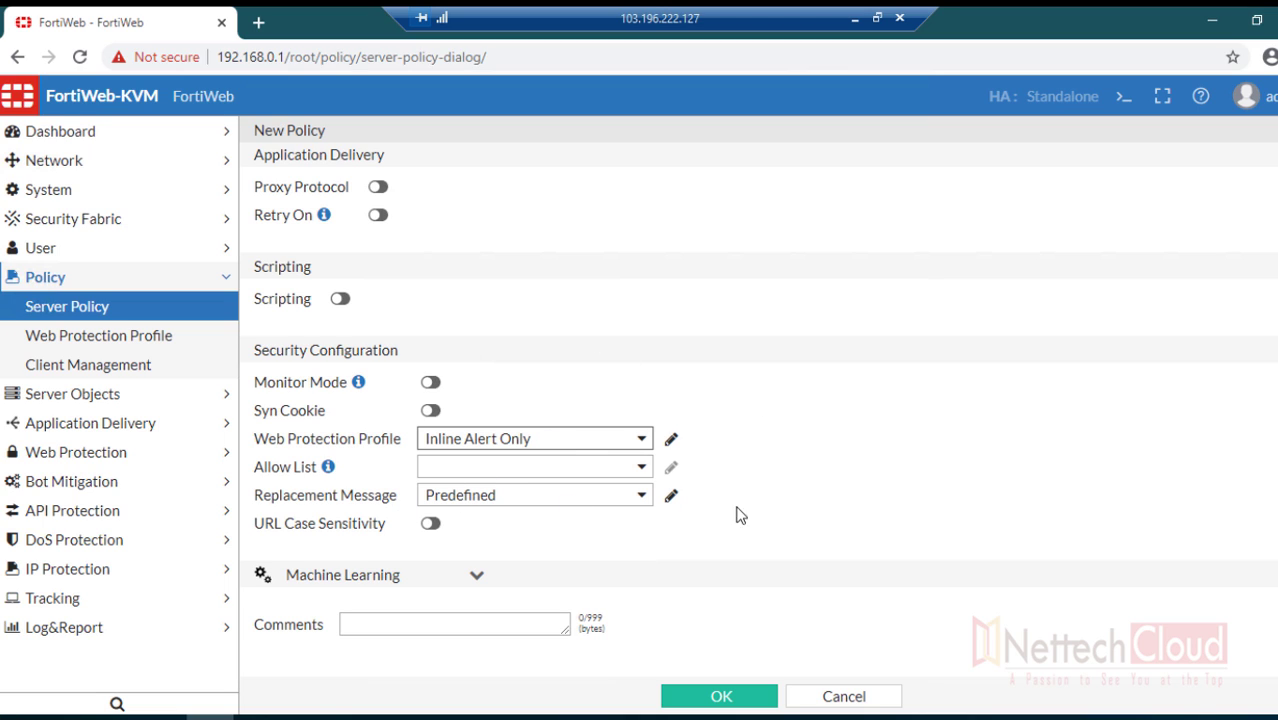
- Review the available allow lists and save WAF_Policy1
scroll(742, 506, "up", 5)
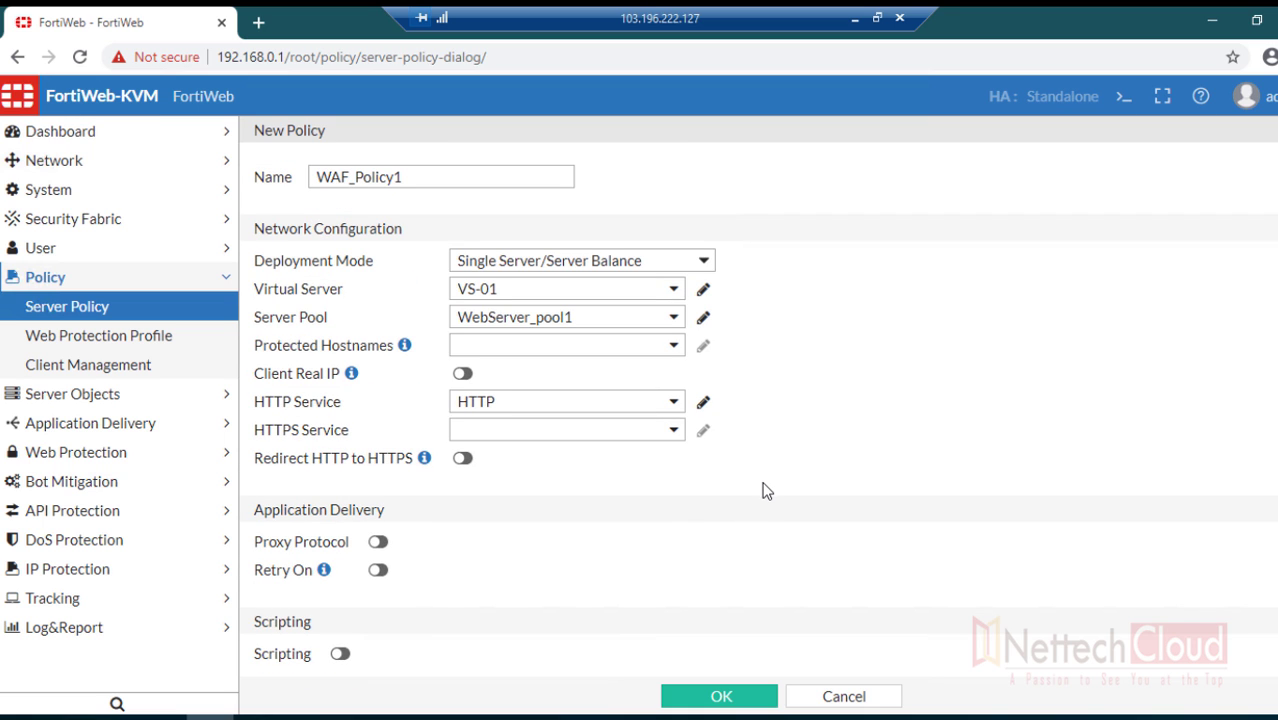
scroll(760, 487, "down", 3)
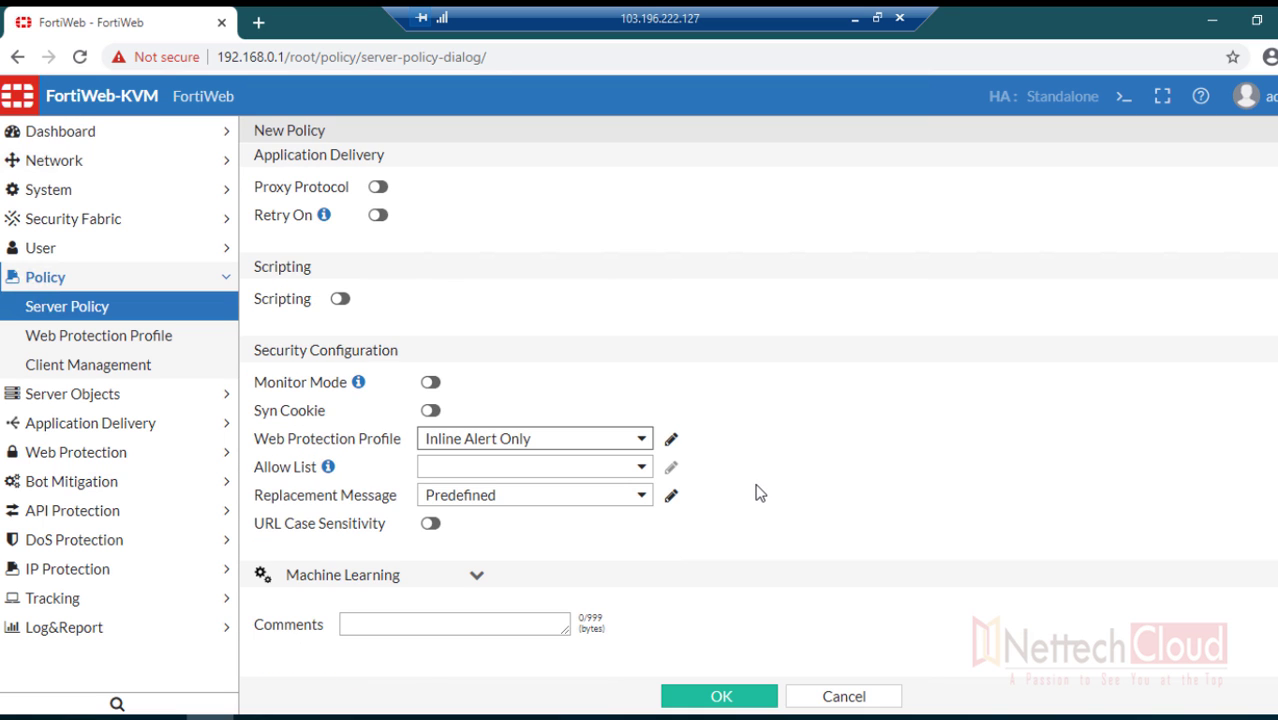
scroll(757, 490, "up", 3)
scroll(757, 490, "down", 3)
left_click(443, 467)
left_click(721, 700)
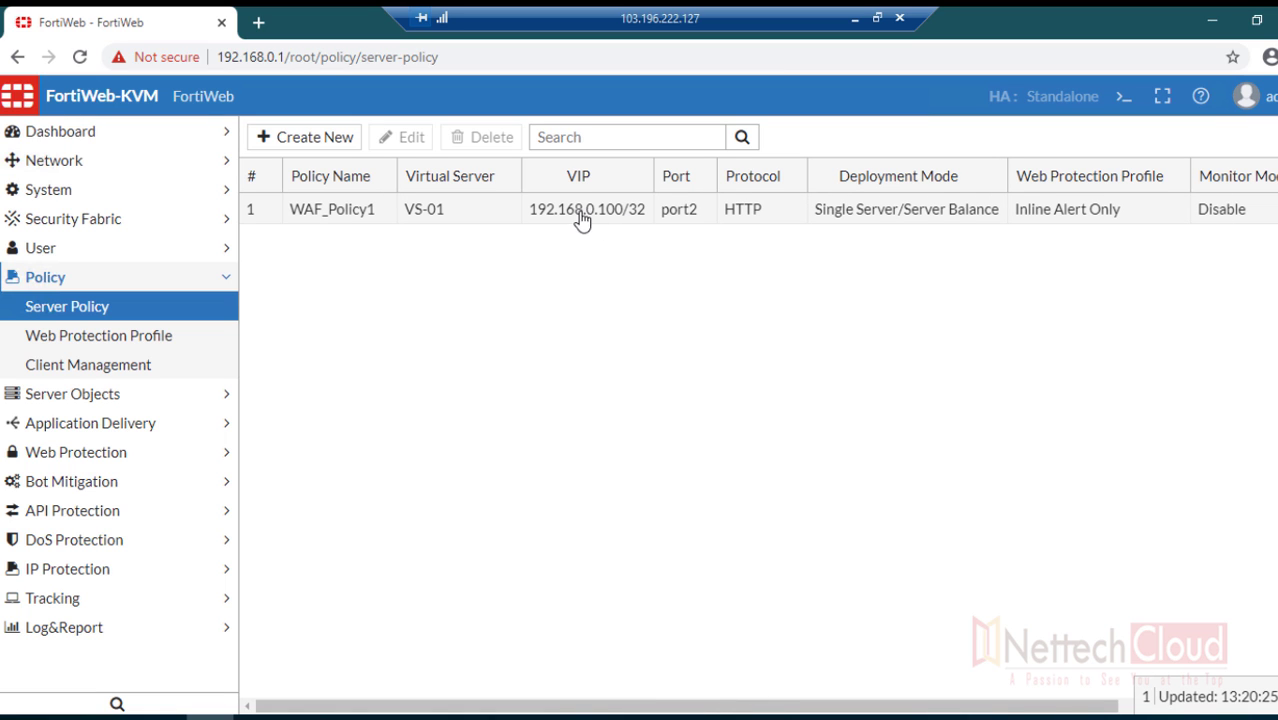
- In a new incognito window, load 192.168.1.100/dvwa
left_click(1276, 57)
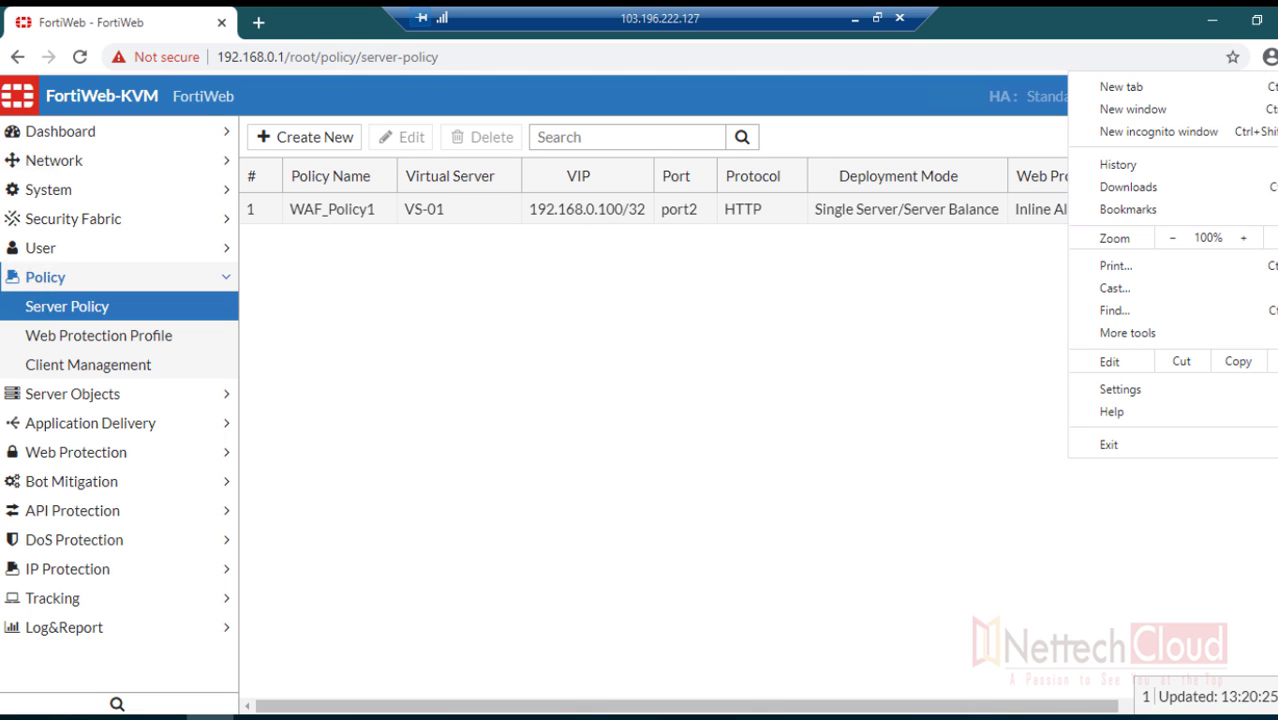
left_click(1156, 133)
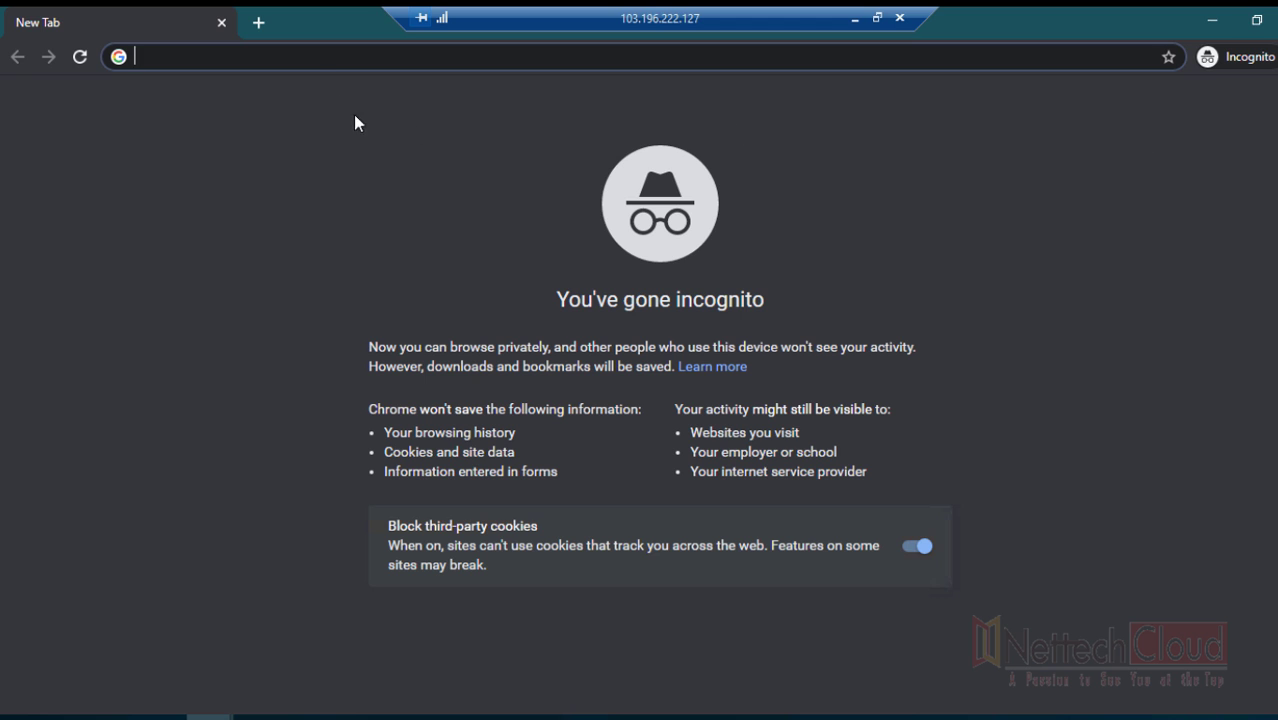
type("19")
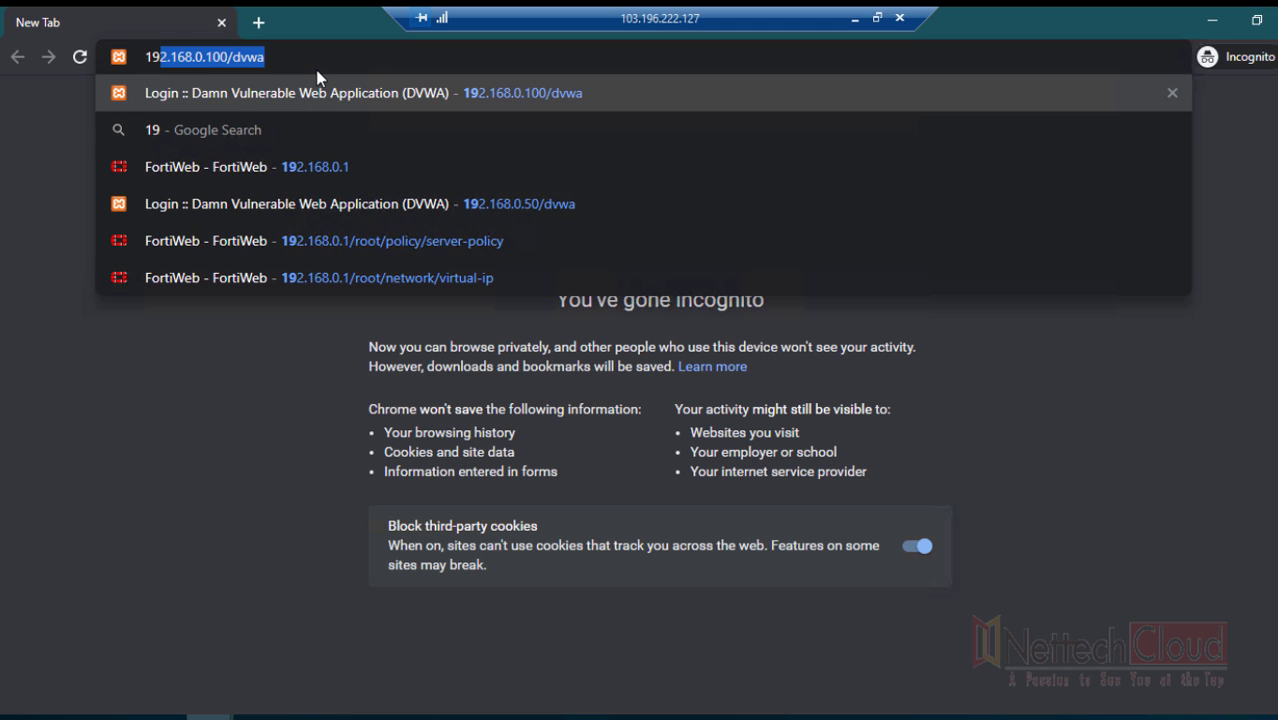
type("2.168.1.1")
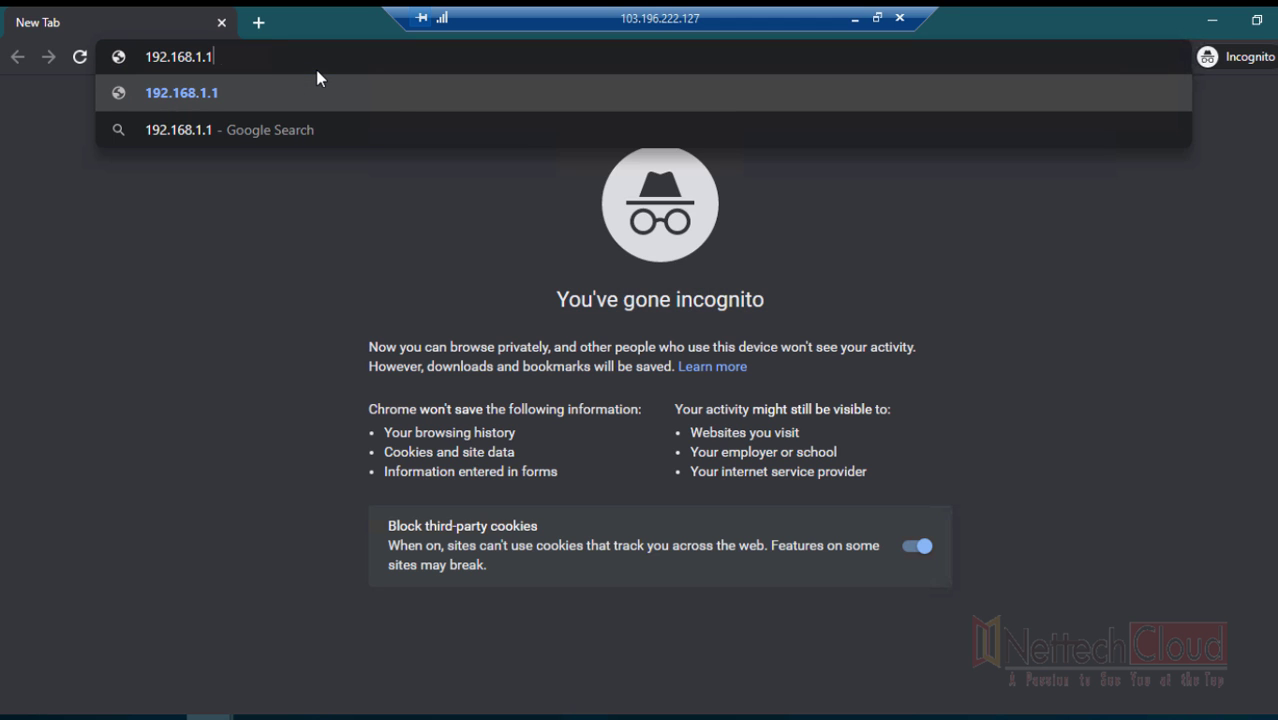
type("00/dvwa")
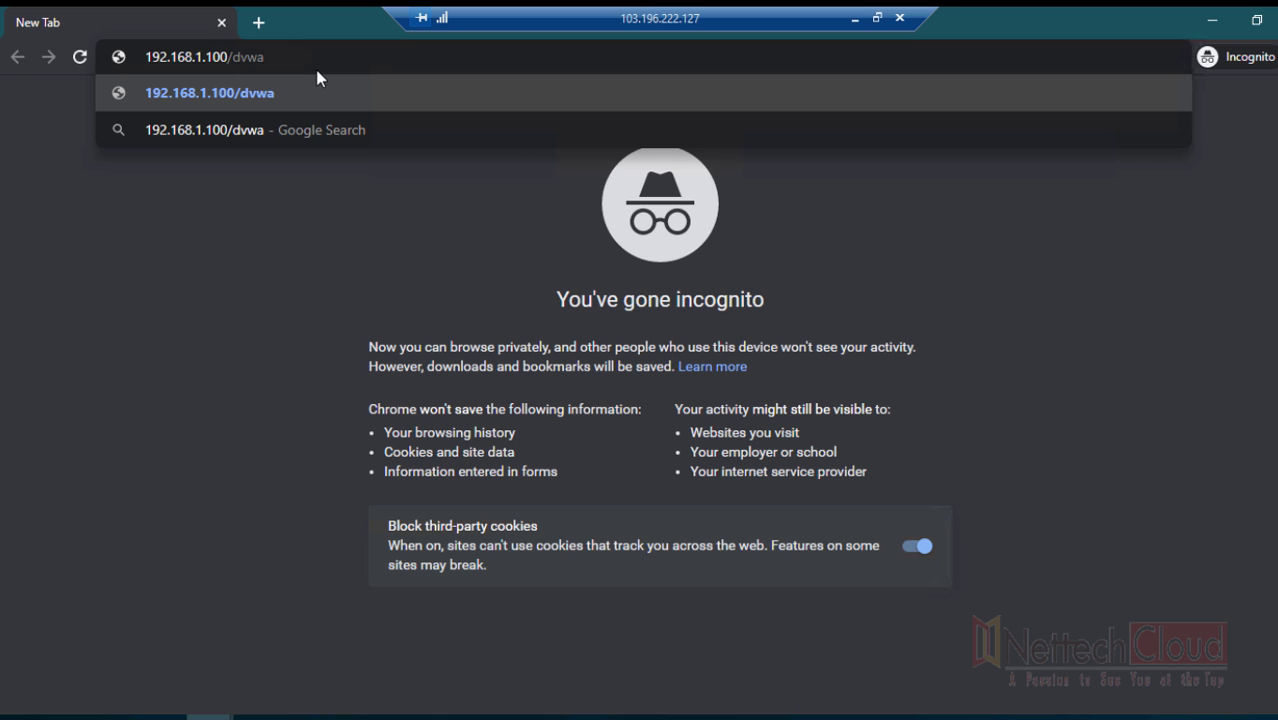
key("Return")
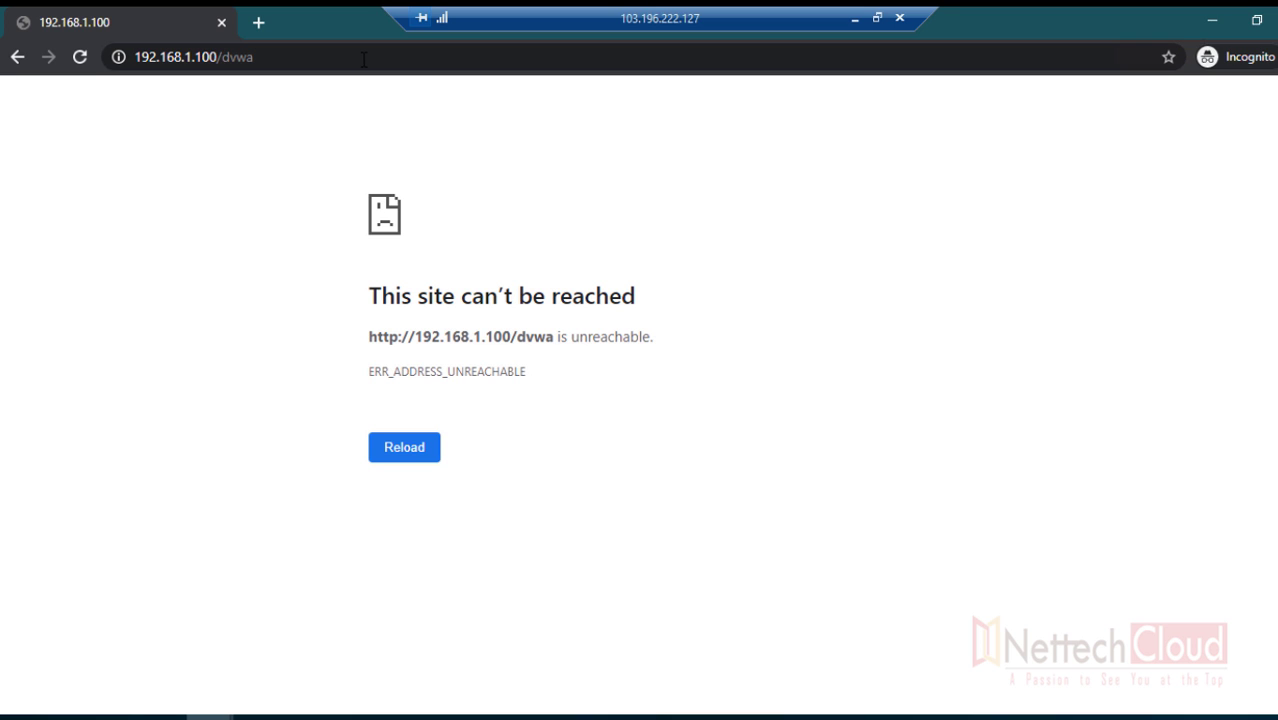
- Correct the address to 192.168.0.100/dvwa and reload the DVWA login page
left_click(363, 60)
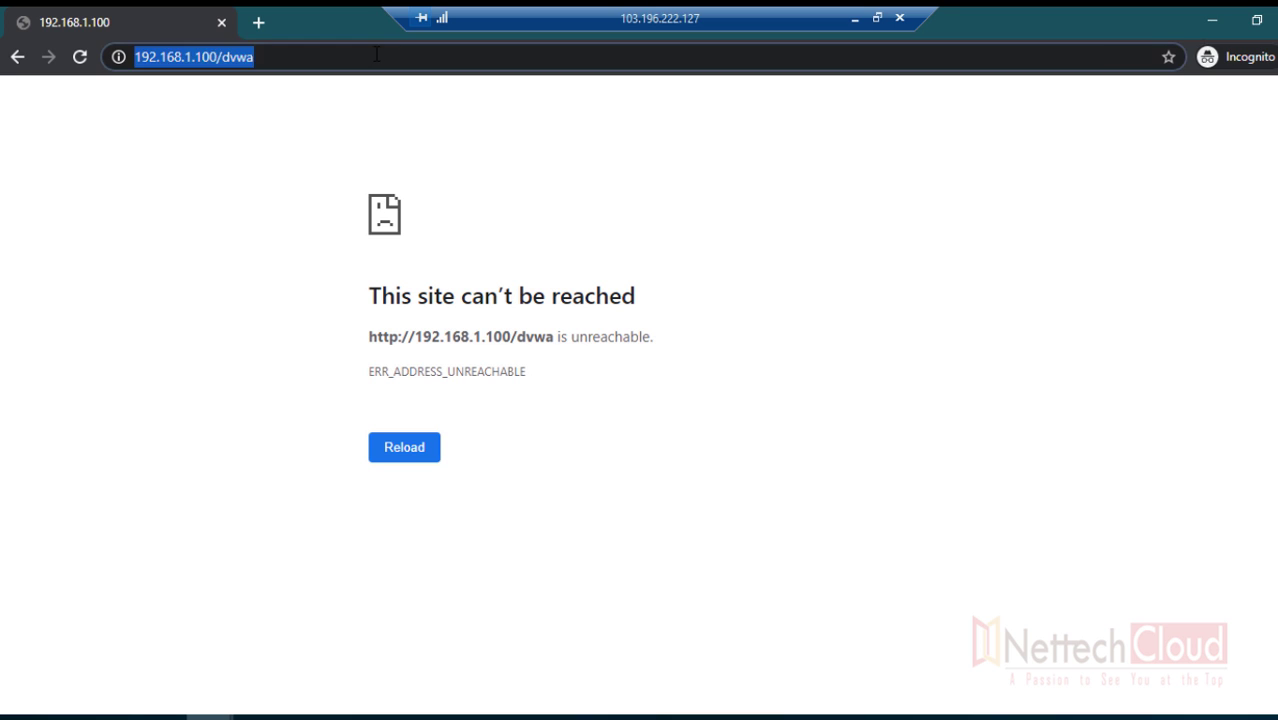
left_click(191, 58)
key("BackSpace")
type("0")
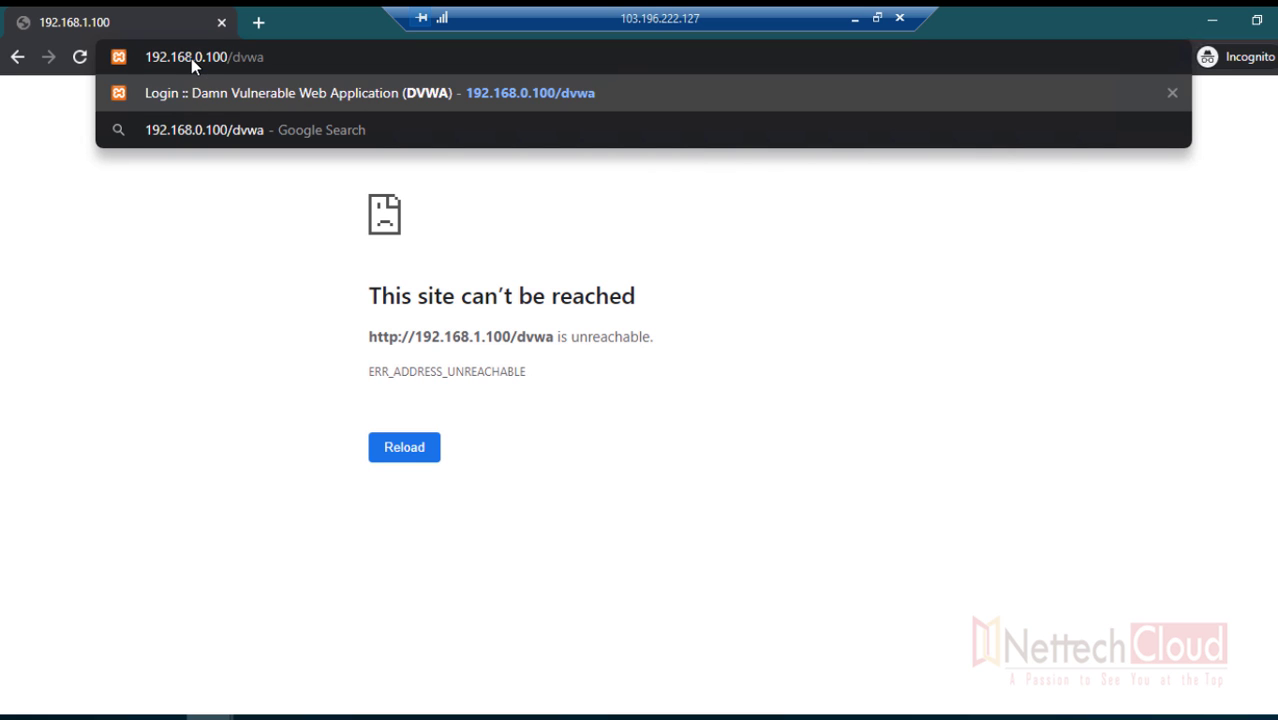
key("Right")
key("Right")
key("Right")
key("Right")
key("Right")
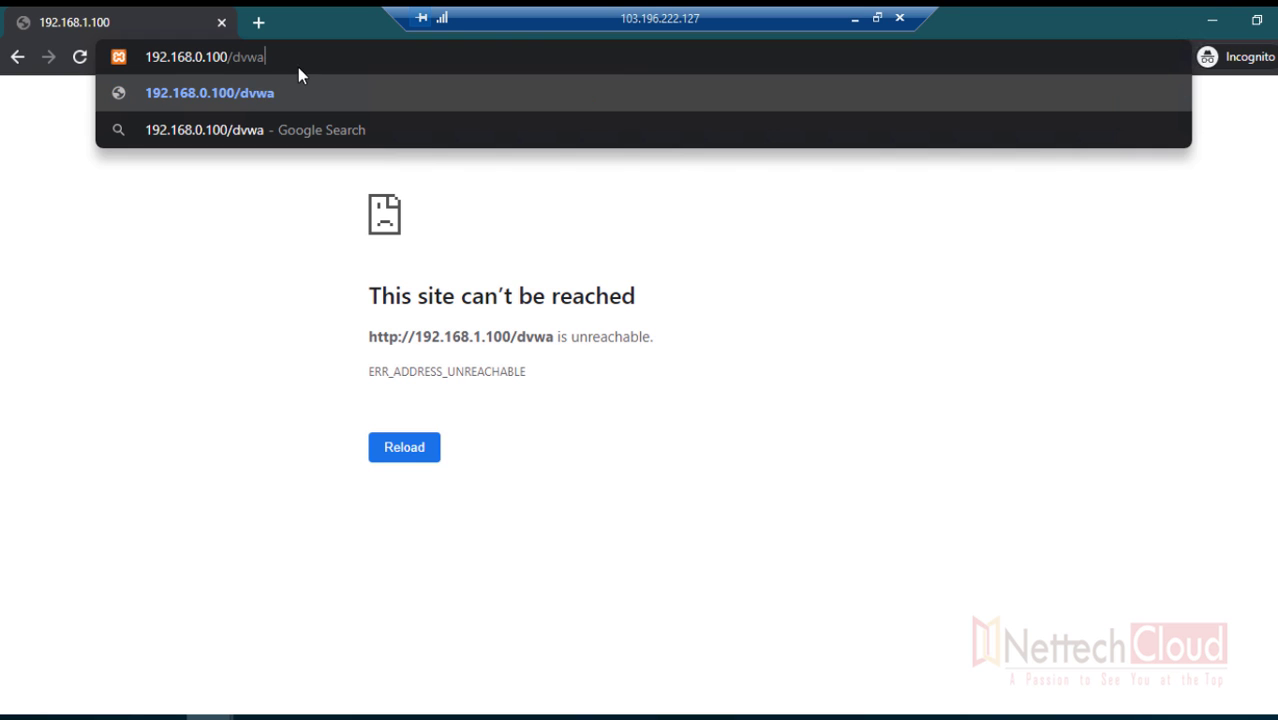
key("Return")
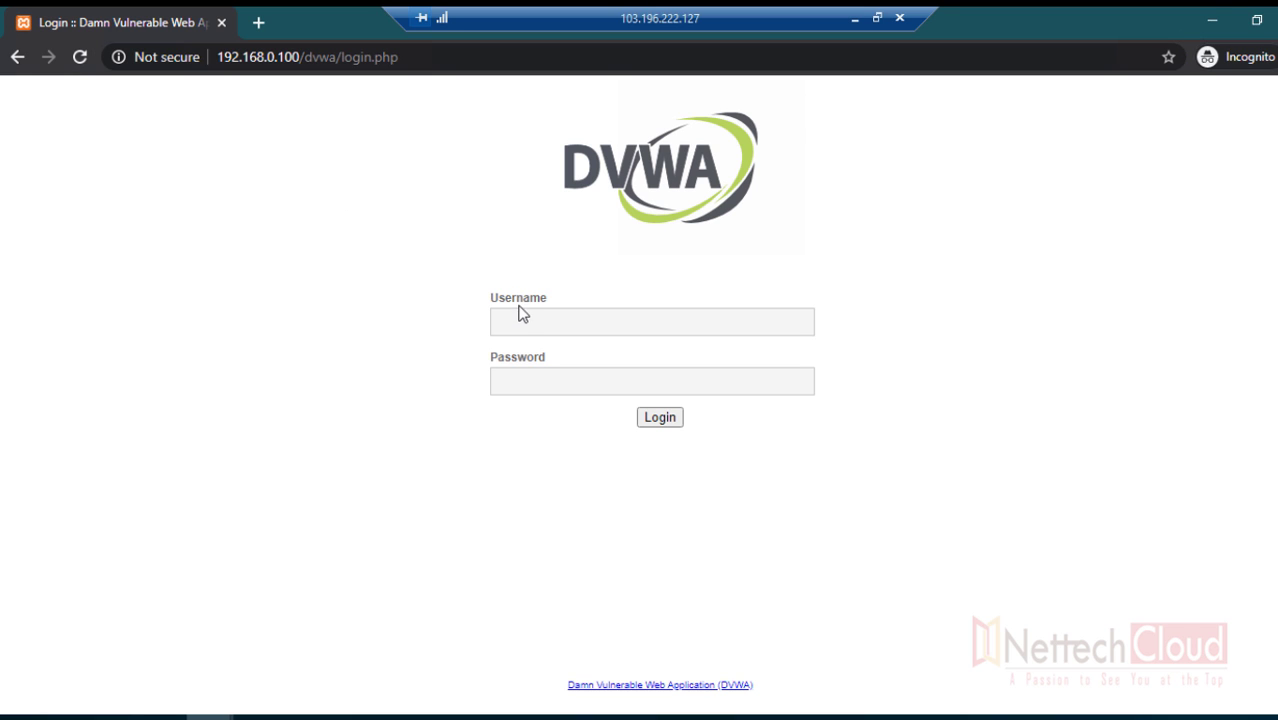
- Sign in as admin using the saved username and account password, then scroll the welcome page
left_click(520, 313)
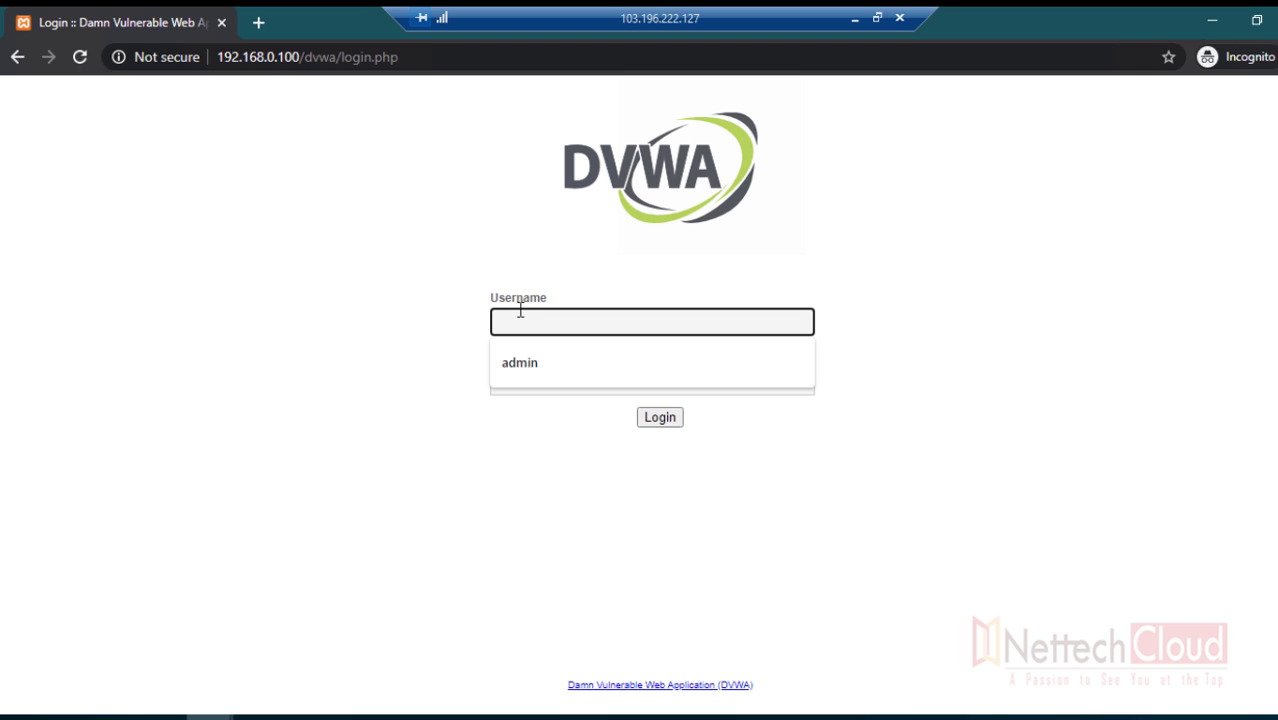
left_click(551, 360)
left_click(537, 384)
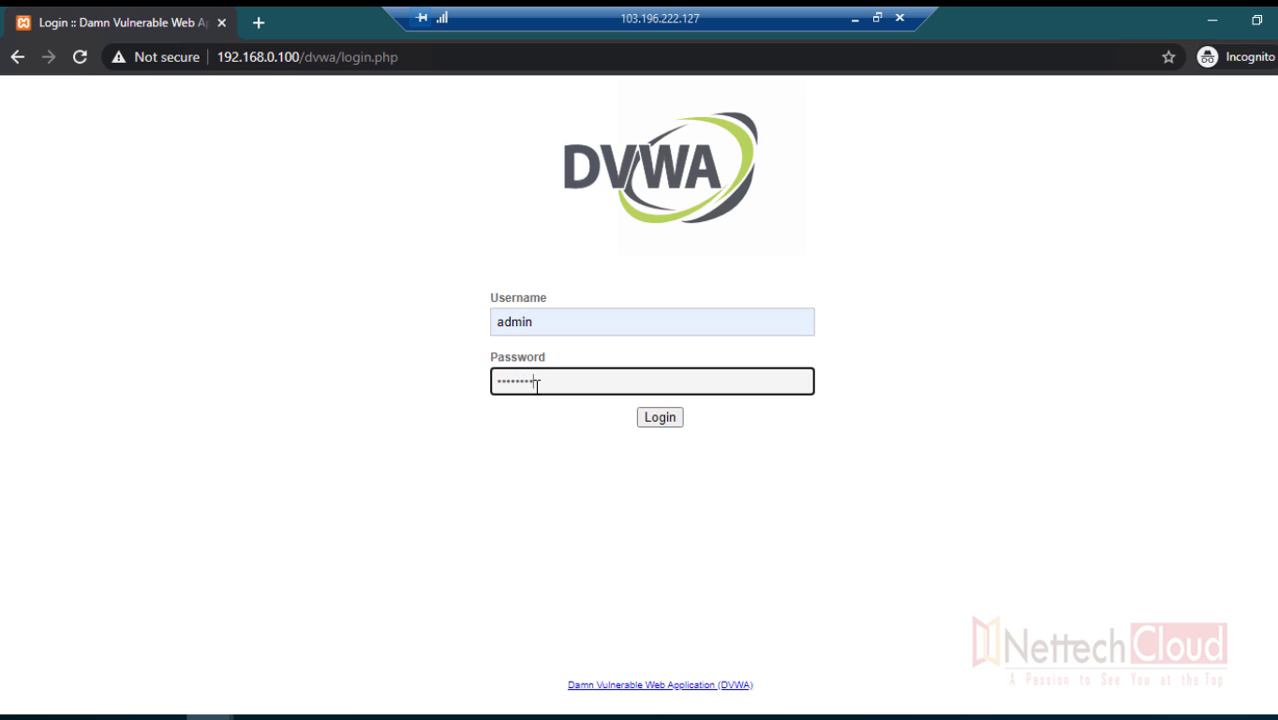
type("password")
key("Return")
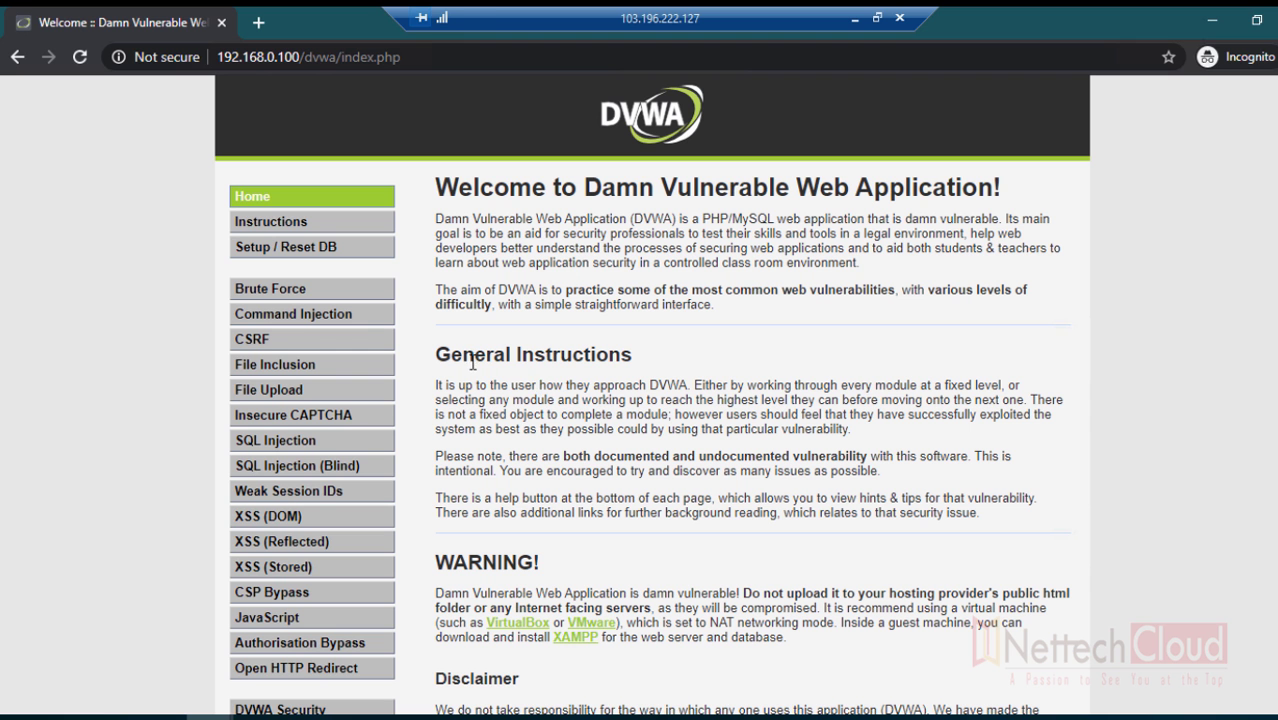
scroll(472, 362, "down", 5)
scroll(500, 365, "up", 5)
scroll(524, 372, "down", 5)
scroll(514, 374, "up", 1)
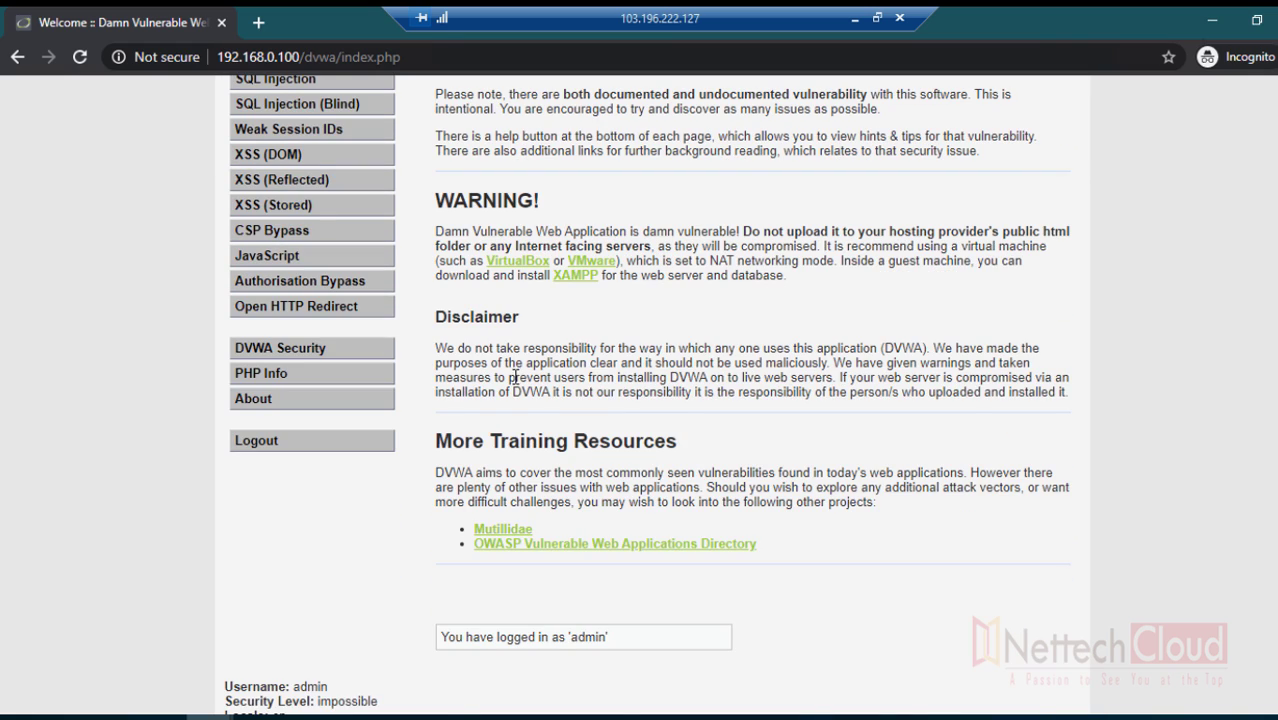
scroll(514, 377, "up", 3)
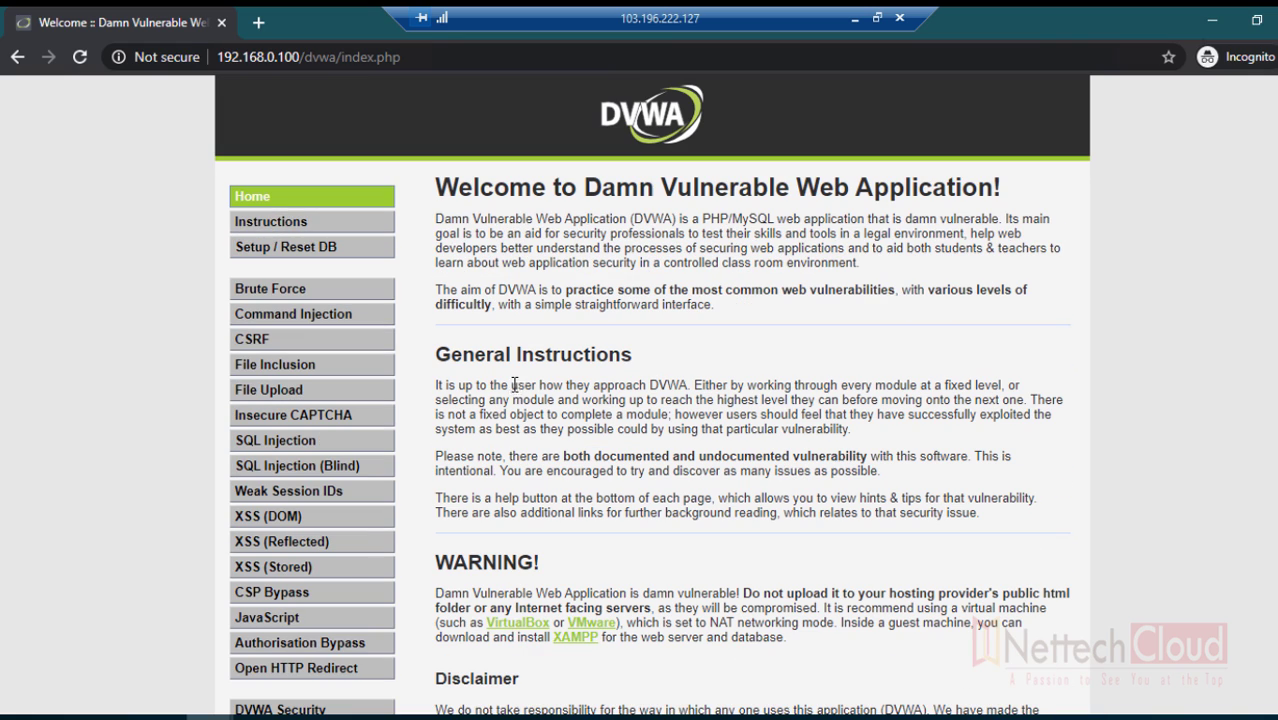
- Minimize the browser and view FortiWeb's Log Access > Traffic log, which has no entries
left_click(1208, 24)
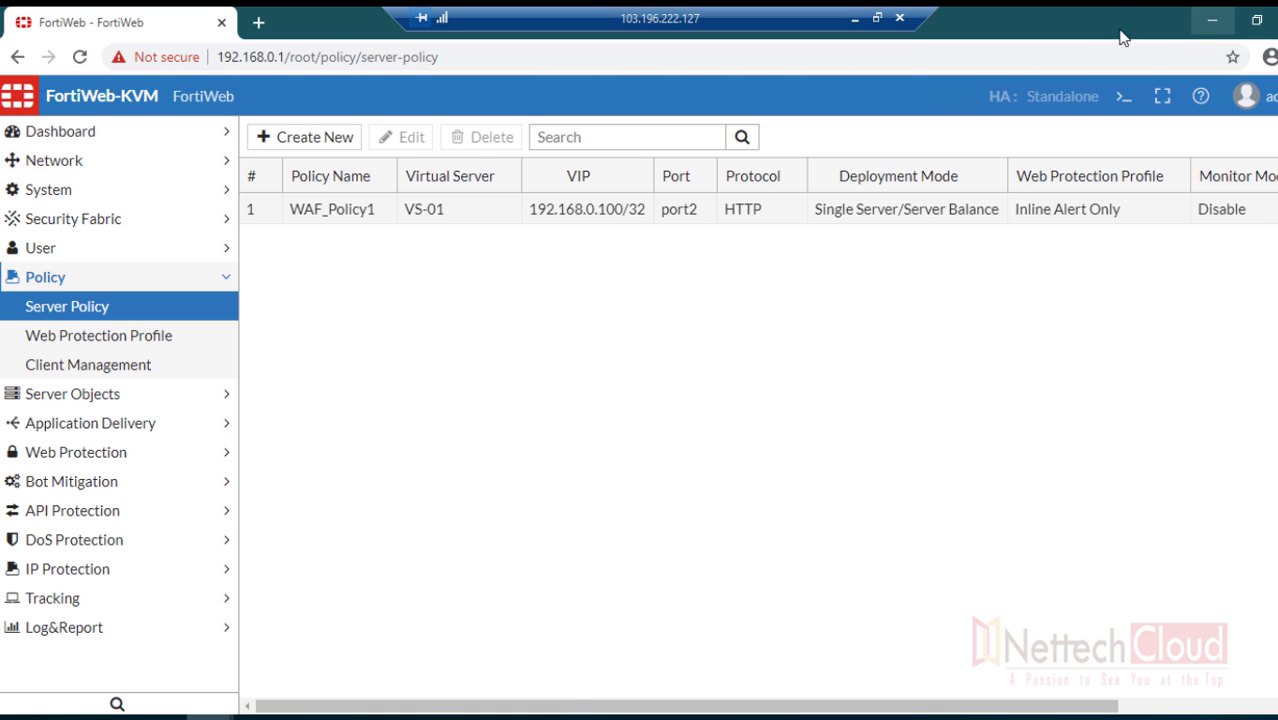
left_click(155, 282)
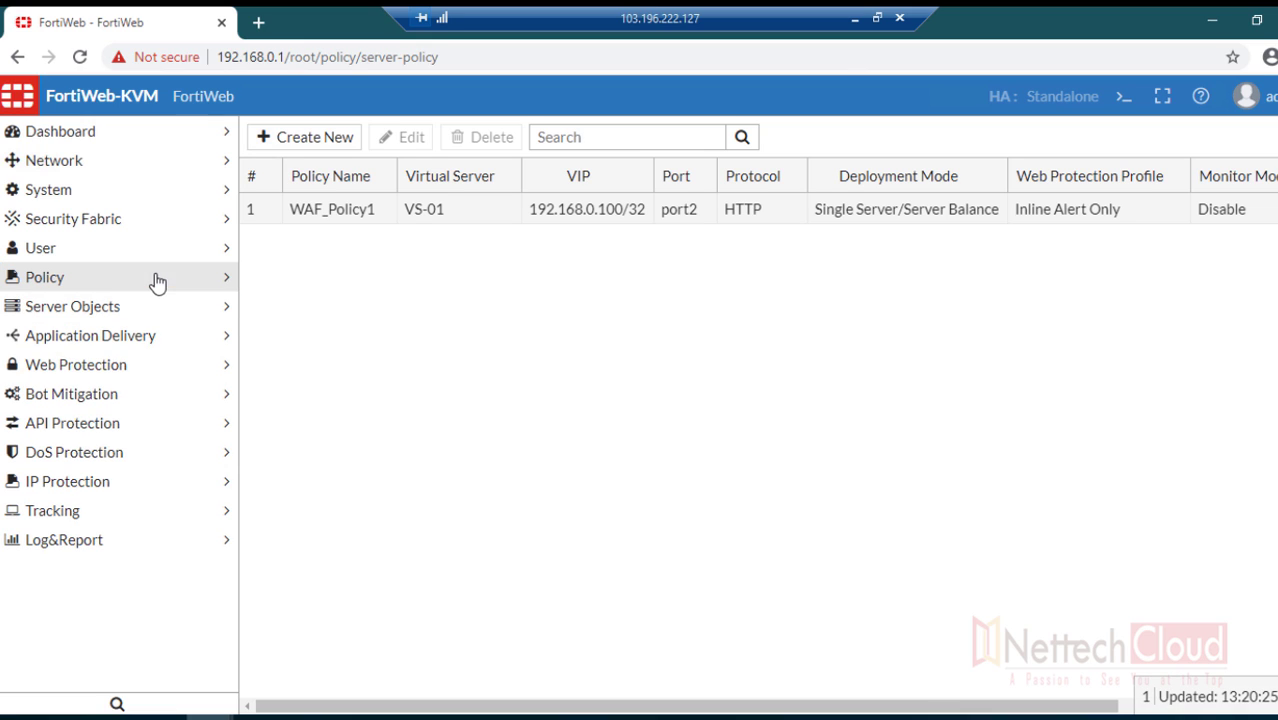
left_click(76, 546)
left_click(88, 568)
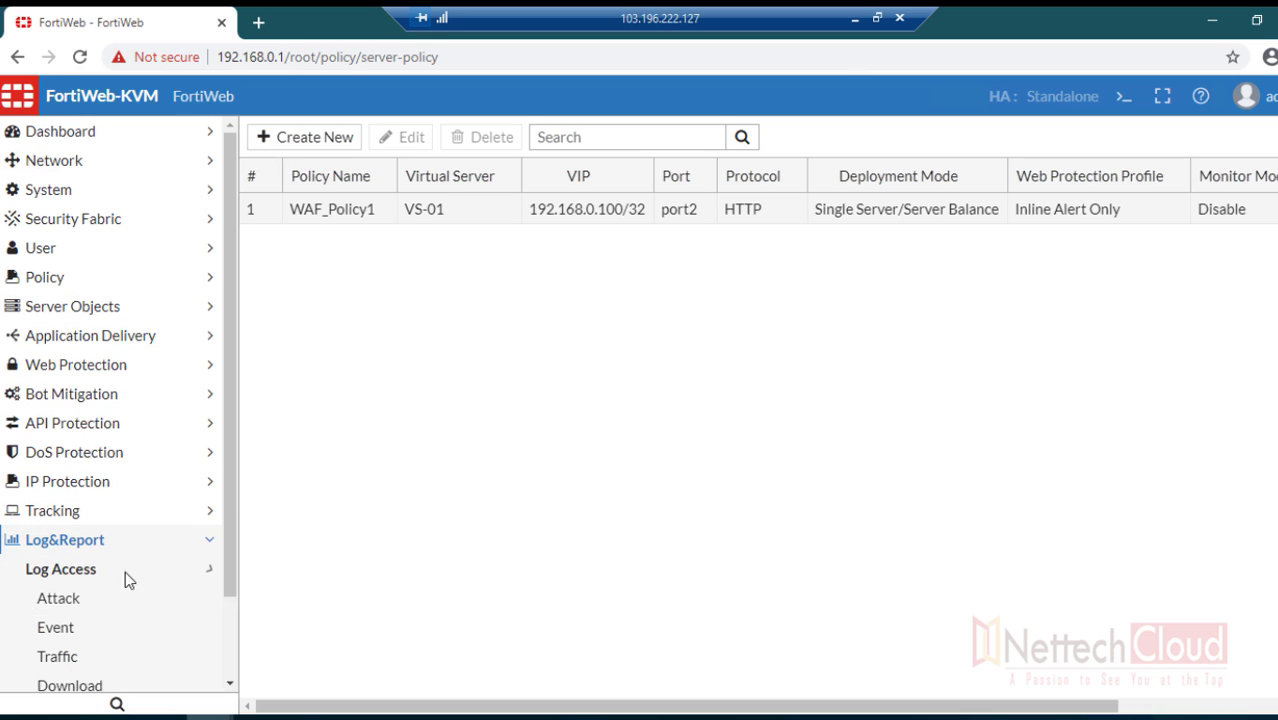
scroll(143, 576, "down", 1)
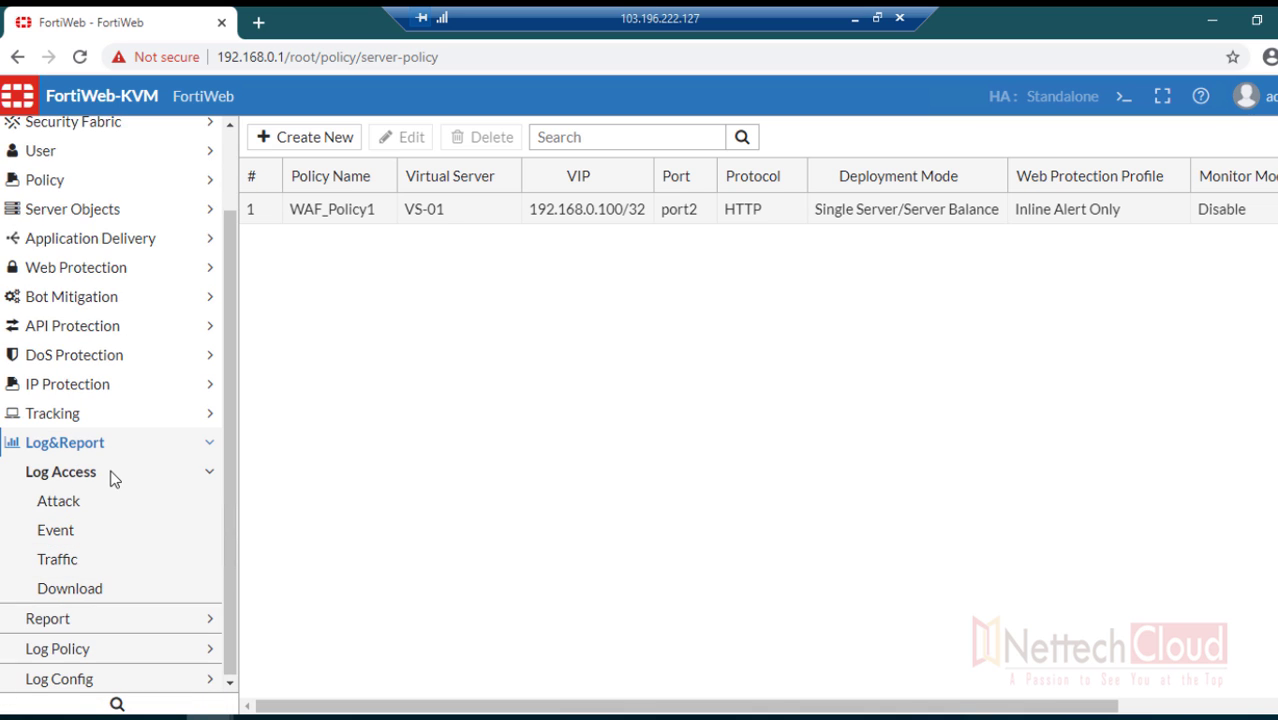
left_click(125, 566)
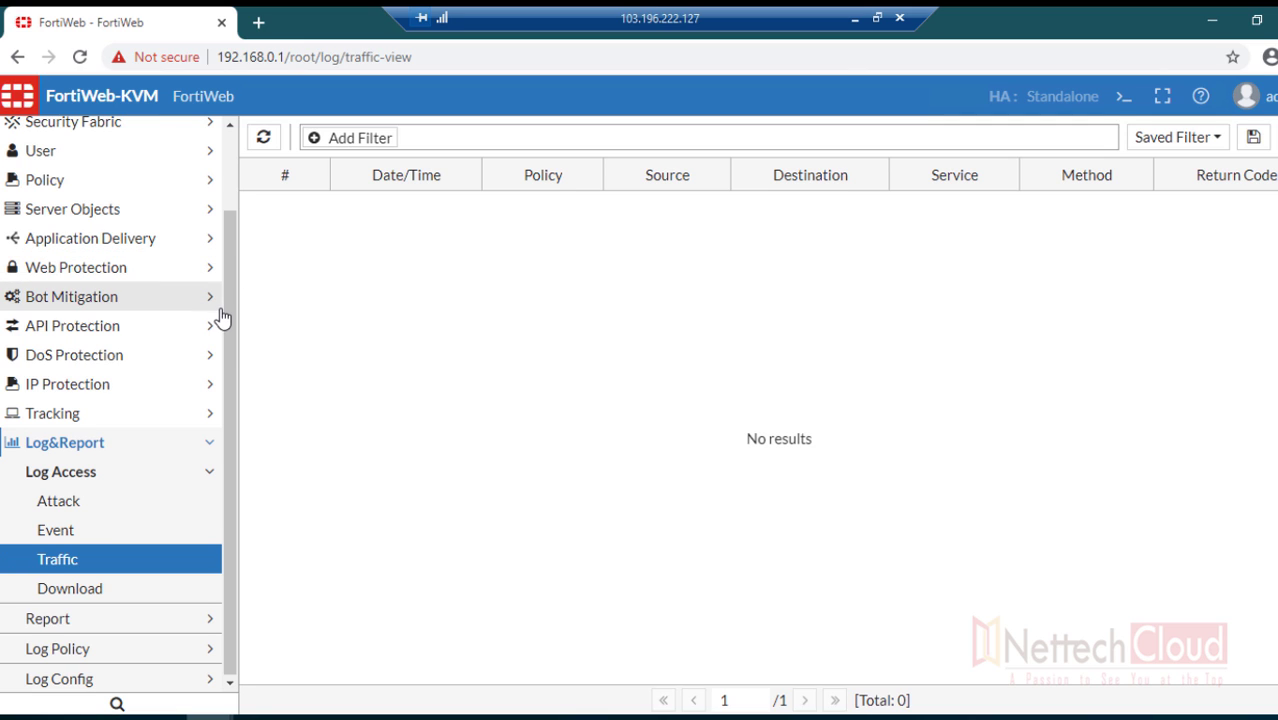
left_click_drag(229, 345, 228, 269)
- Return to the Server Policy list showing WAF_Policy1
left_click(178, 312)
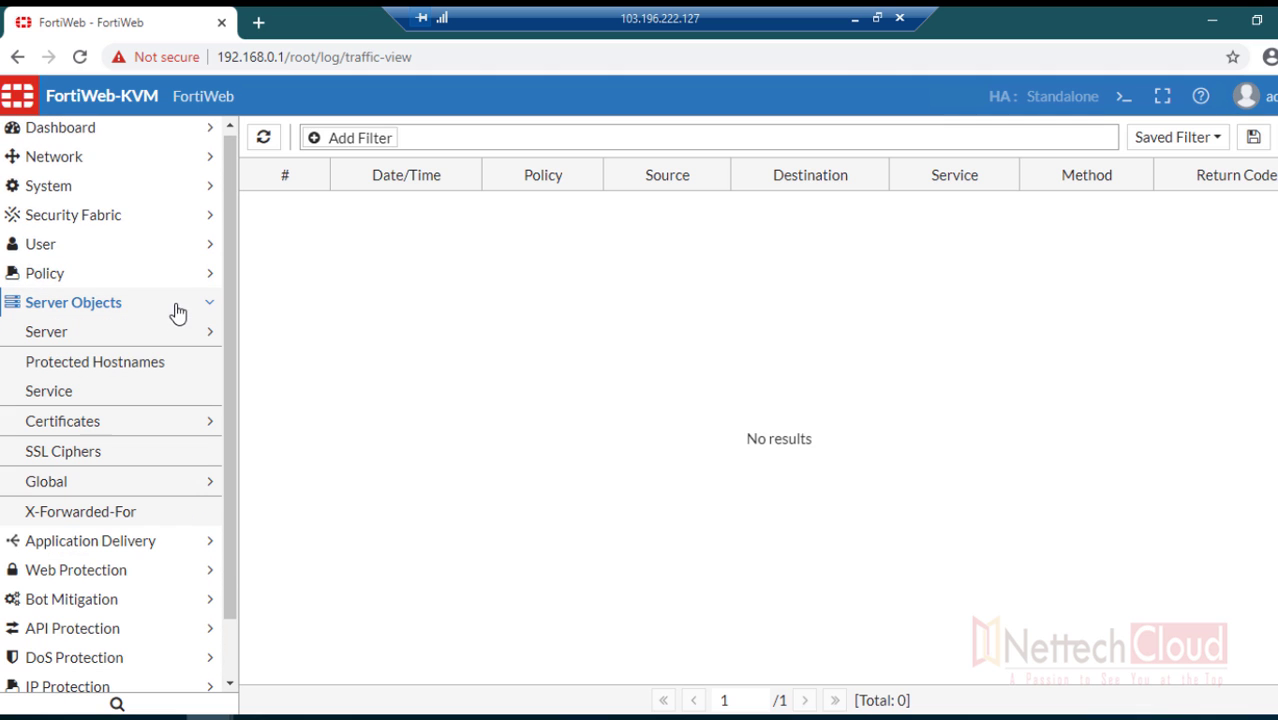
left_click(92, 280)
left_click(87, 312)
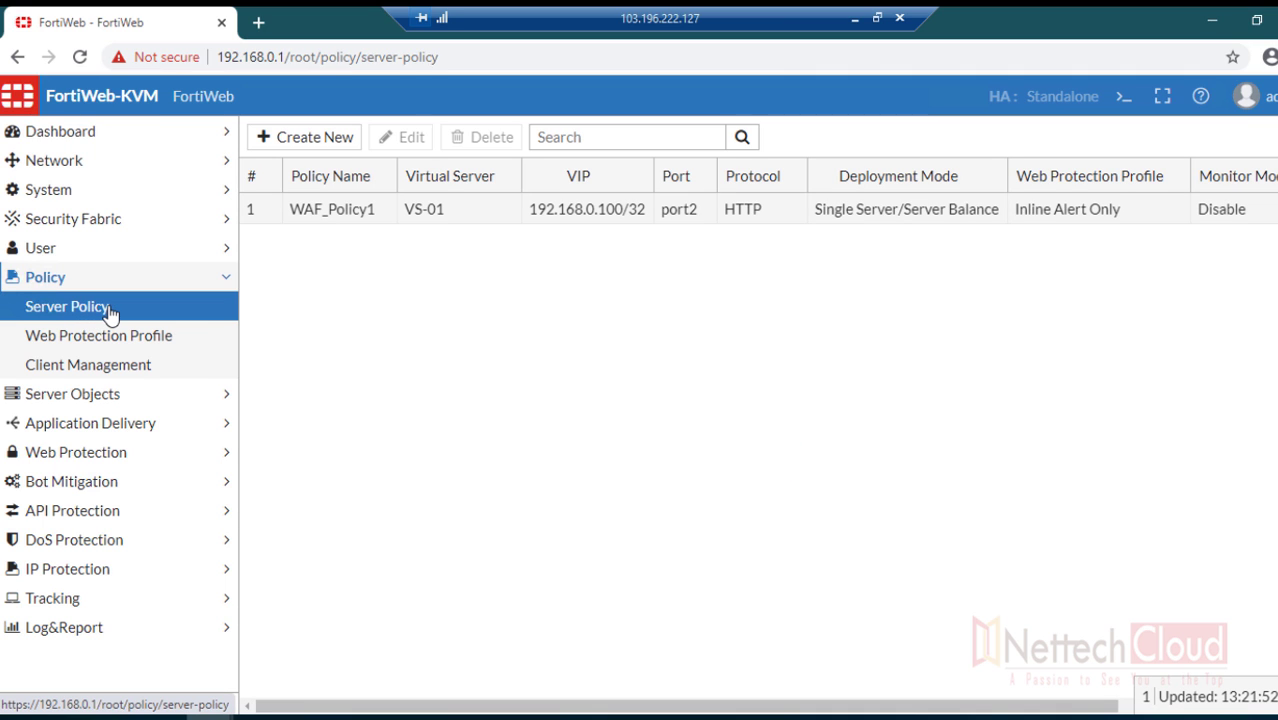
double_click(320, 220)
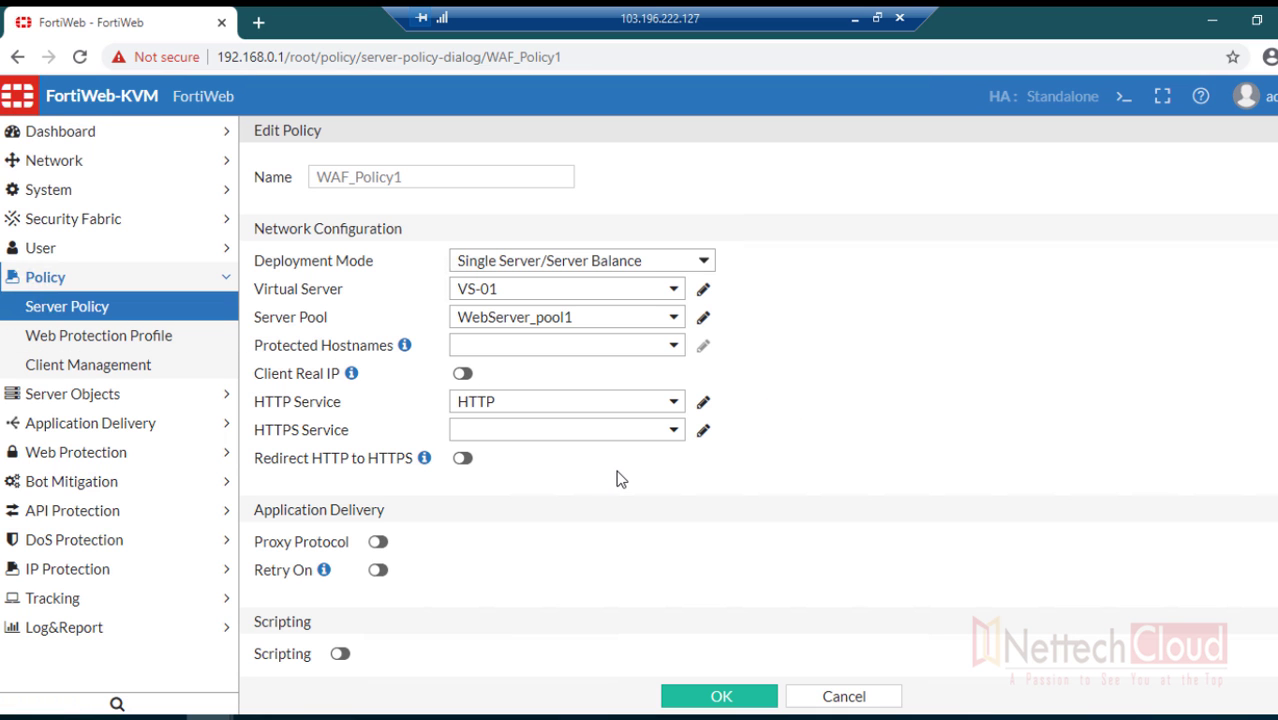
scroll(635, 503, "down", 4)
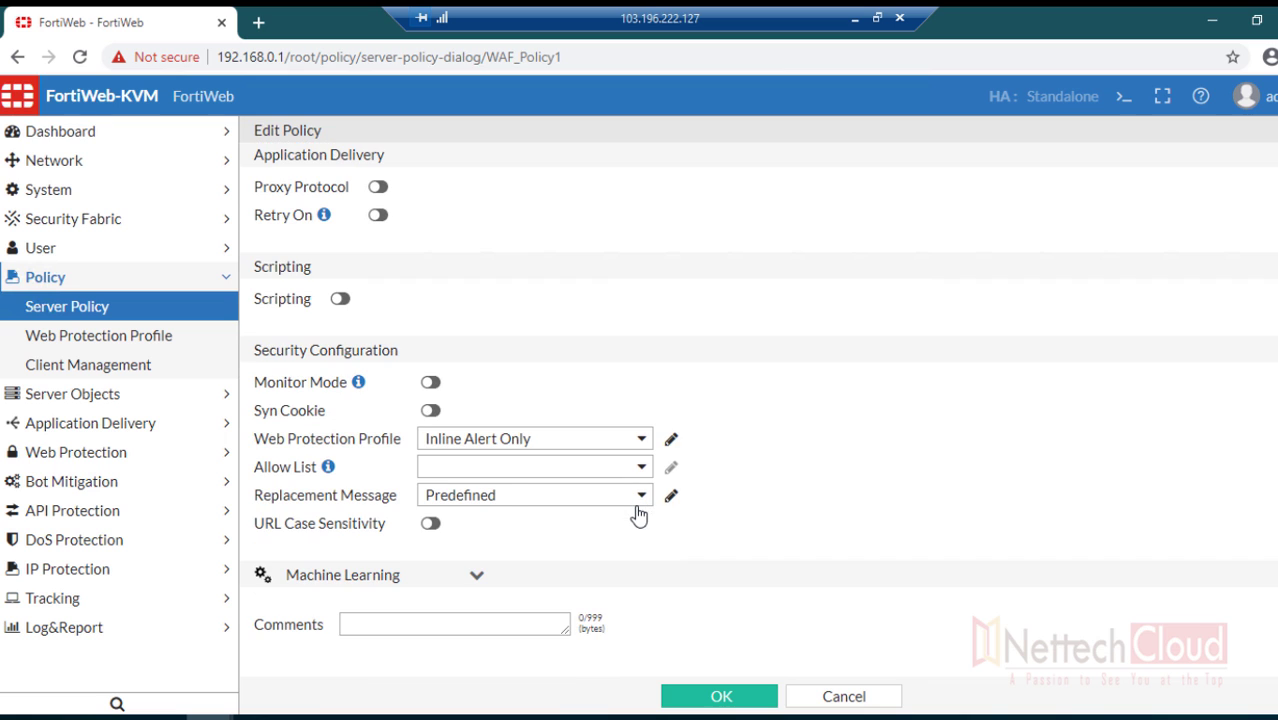
scroll(676, 405, "up", 4)
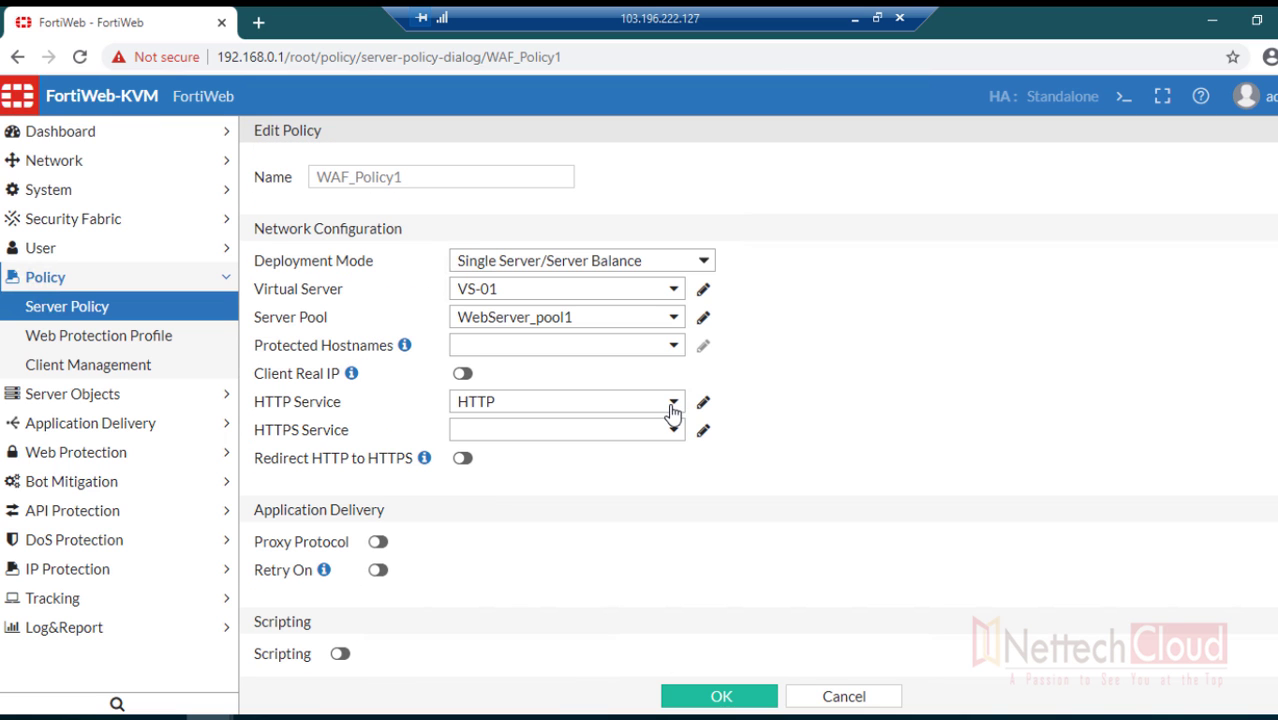
left_click(844, 695)
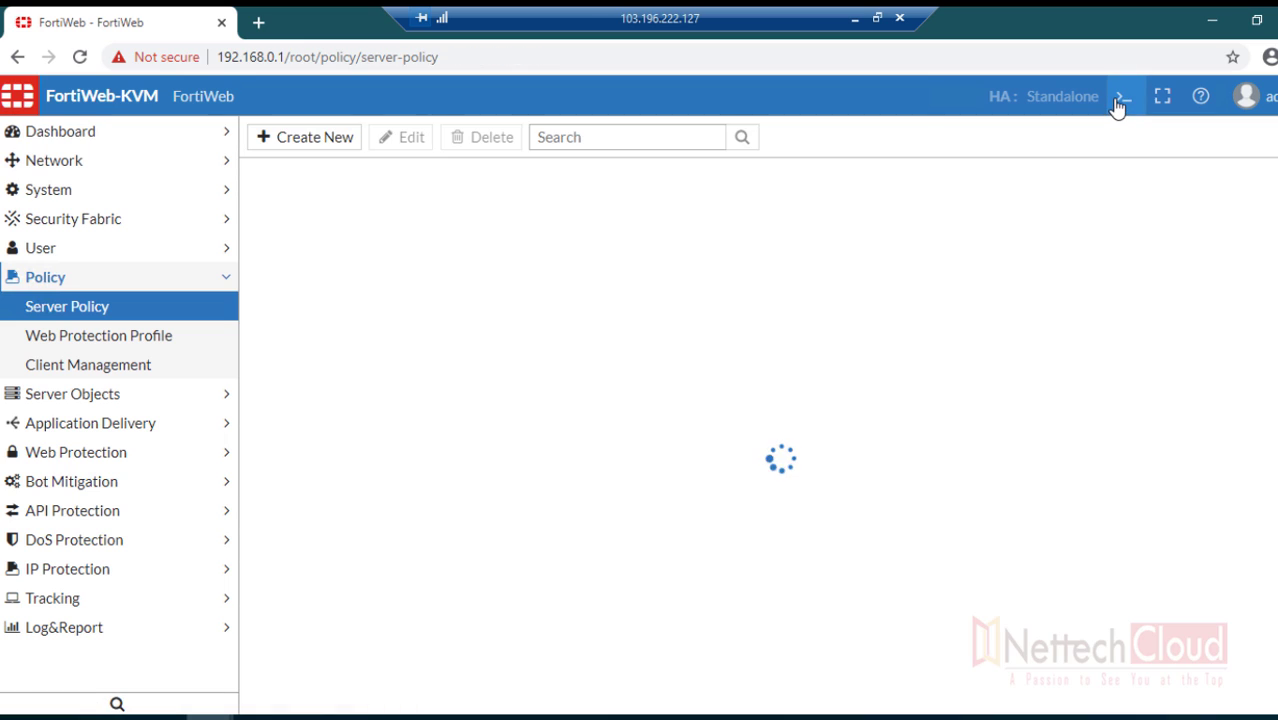
- In the CLI Console run config log traffic-log, set status enable, end, then close it
left_click(1122, 97)
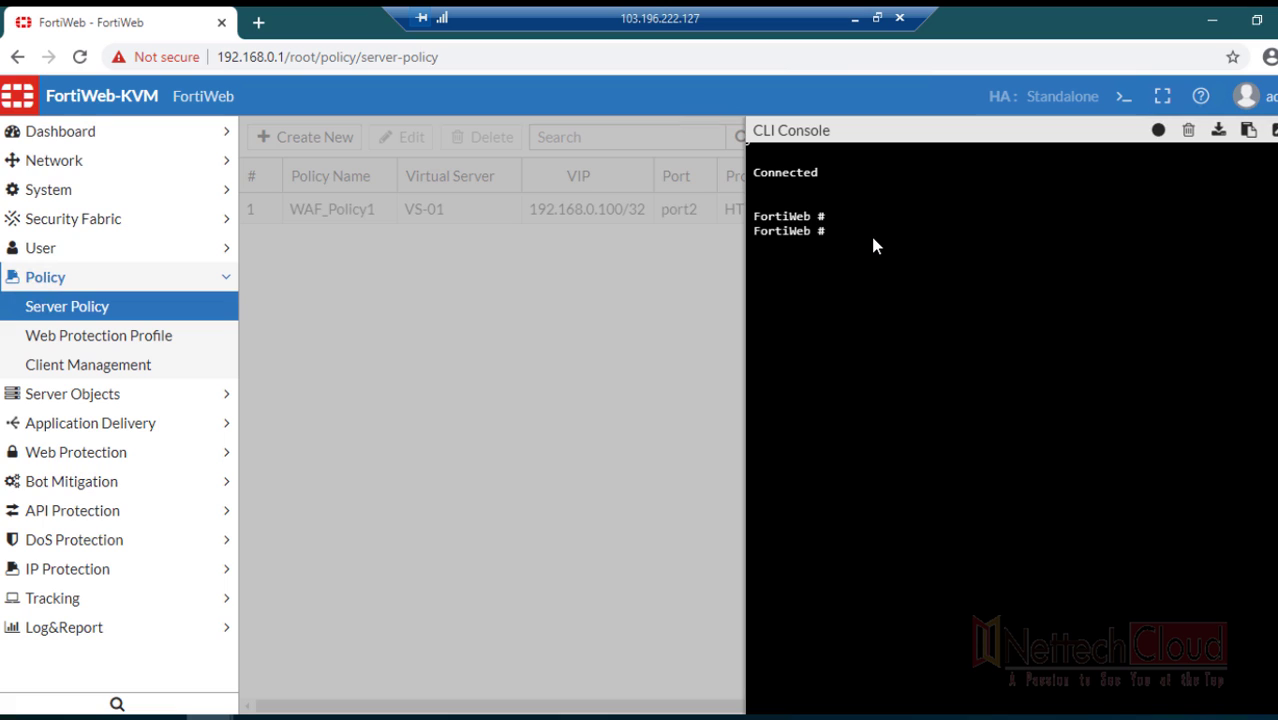
type("config log traa")
key("question")
key("BackSpace")
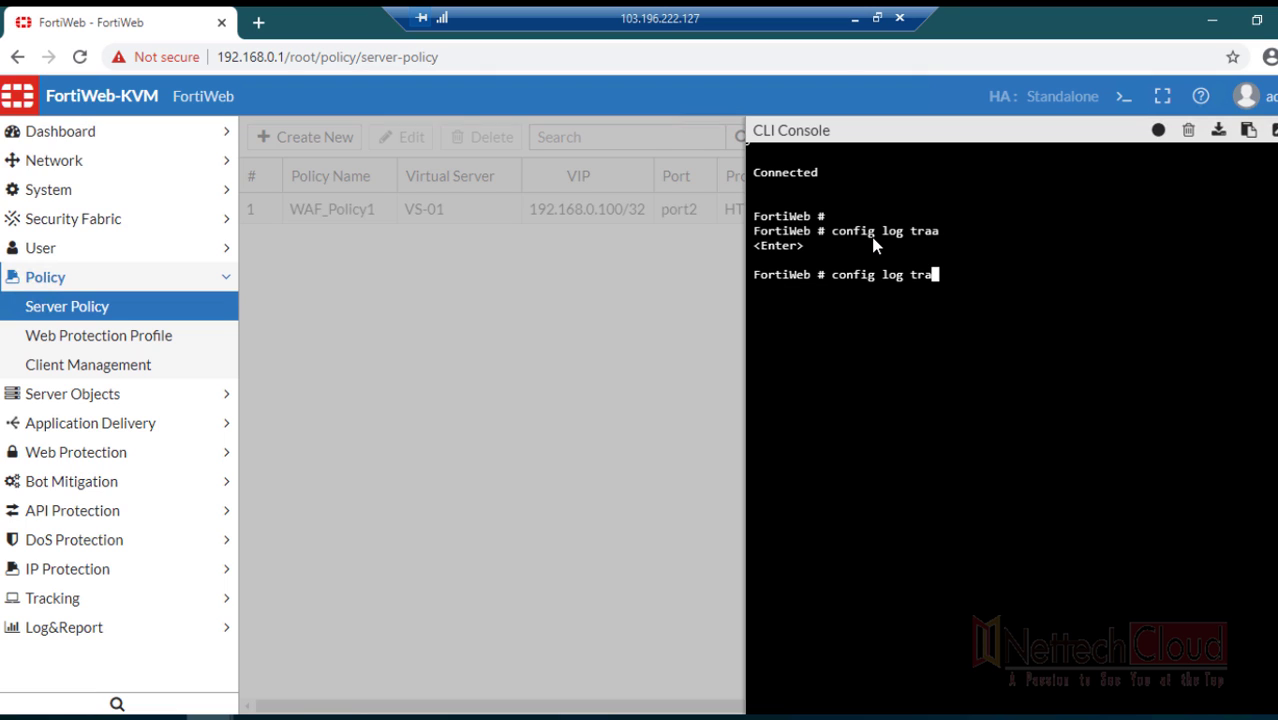
key("Tab")
key("Return")
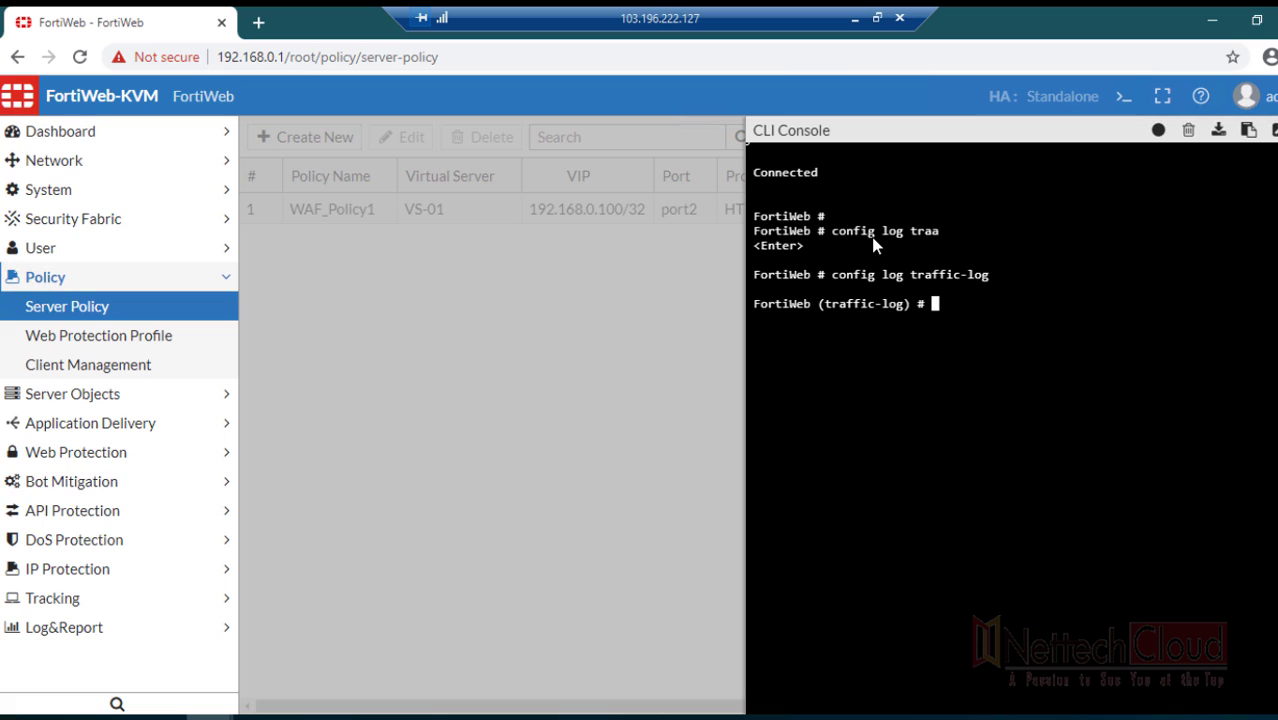
type("set status enable")
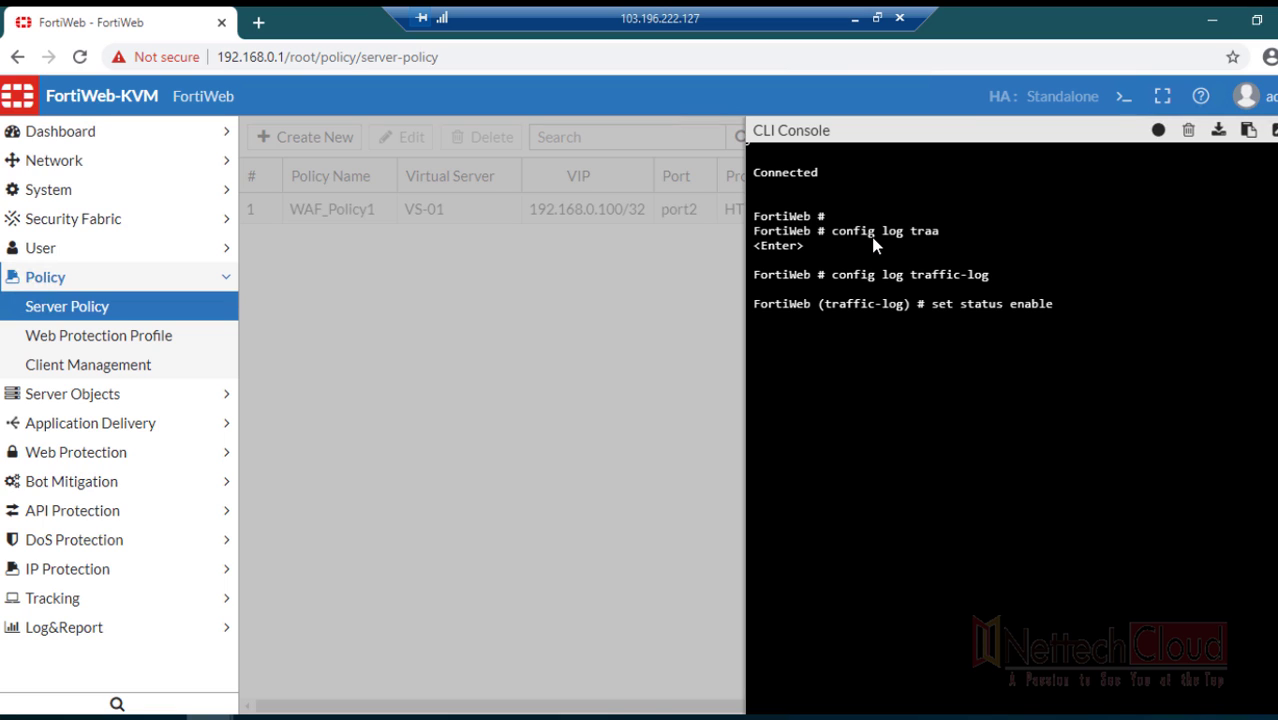
key("Return")
type("en")
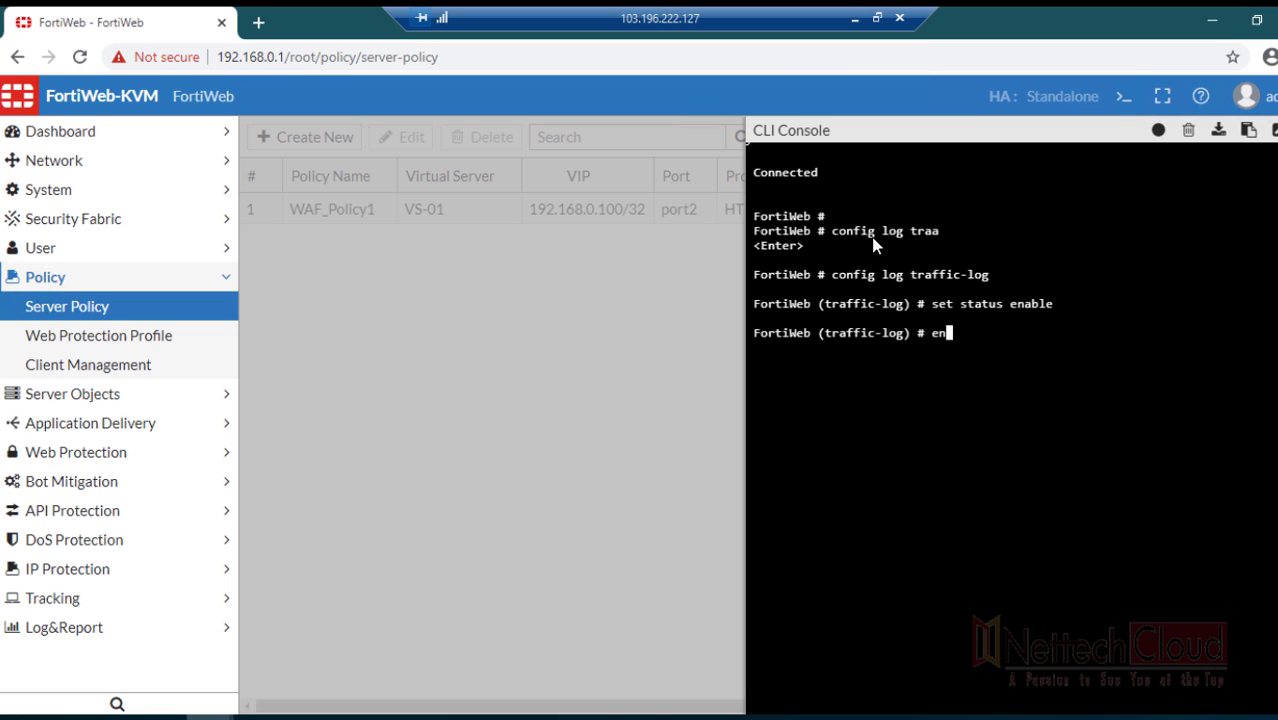
type("d")
key("Return")
key("Return")
key("Return")
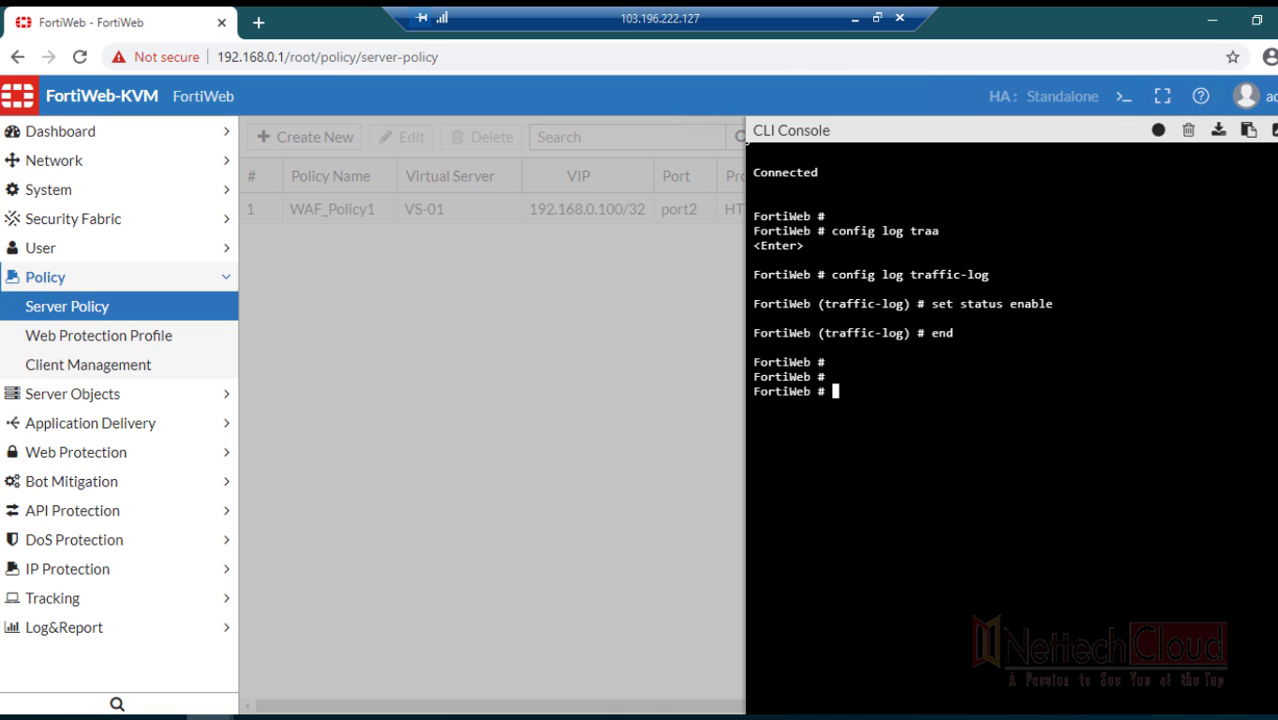
left_click_drag(823, 274, 1041, 303)
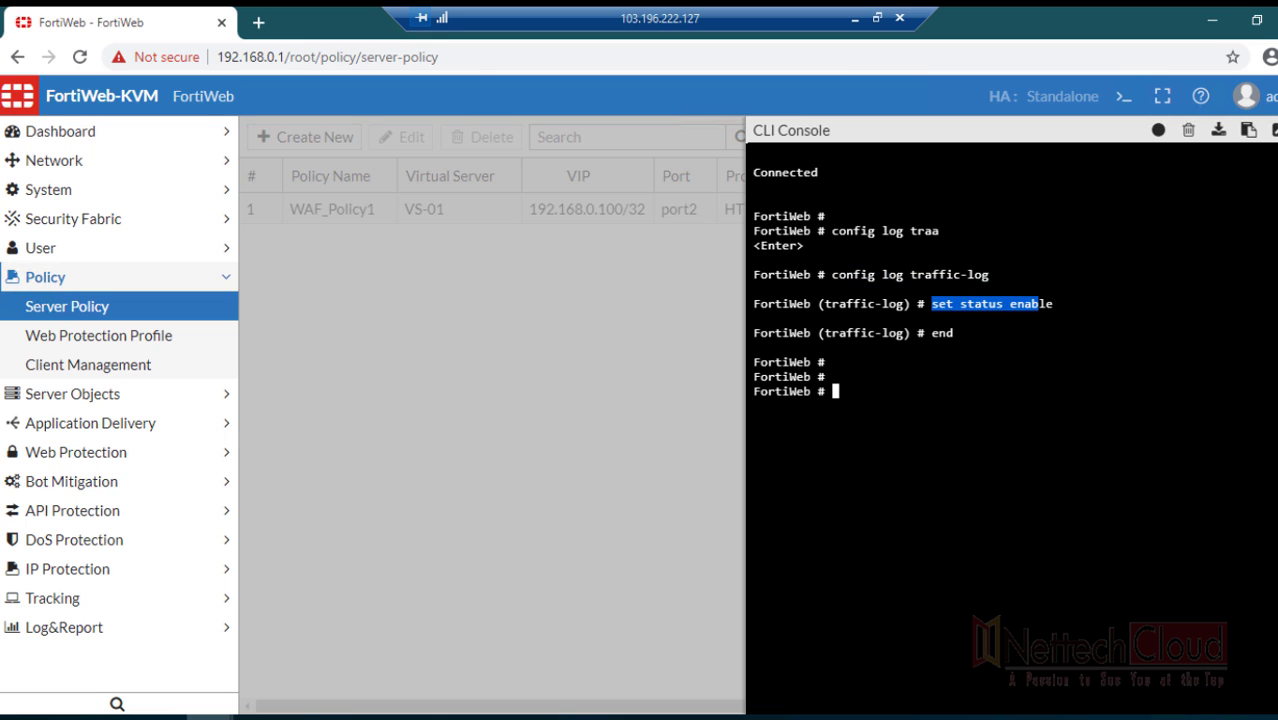
left_click(700, 400)
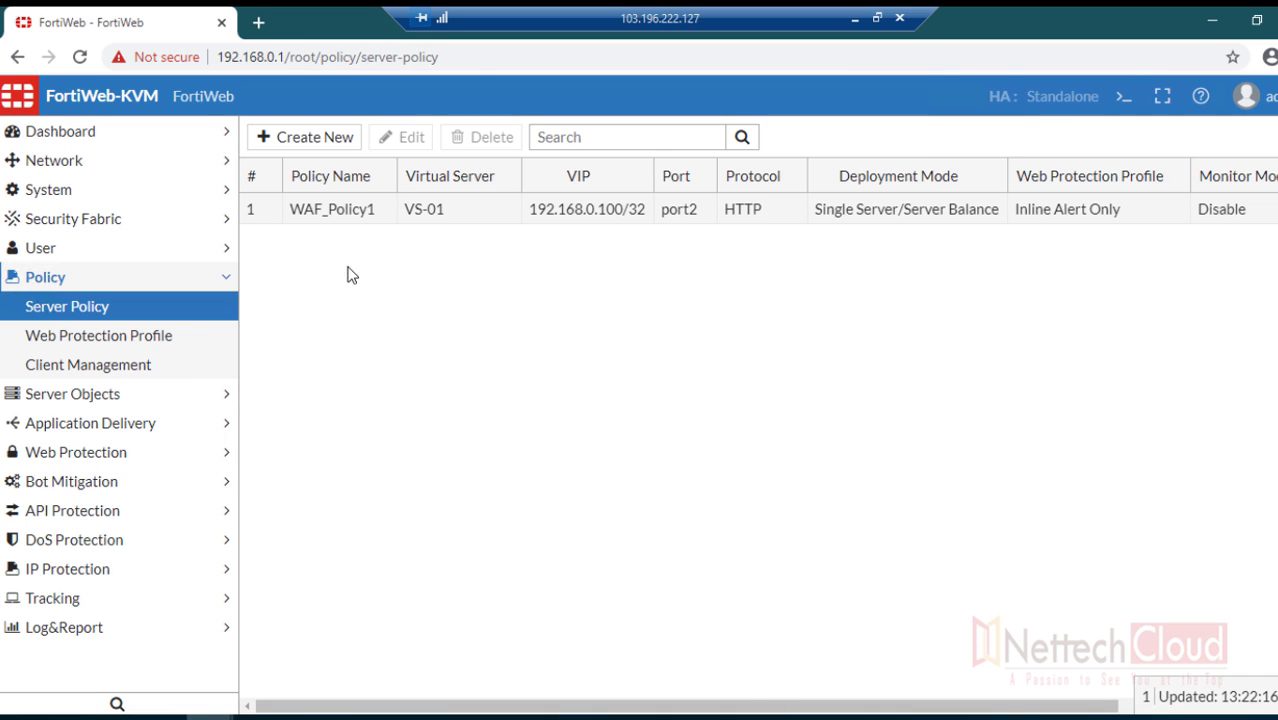
- Switch on Enable Traffic Log under Log Config for WAF_Policy1 and save the policy
double_click(326, 211)
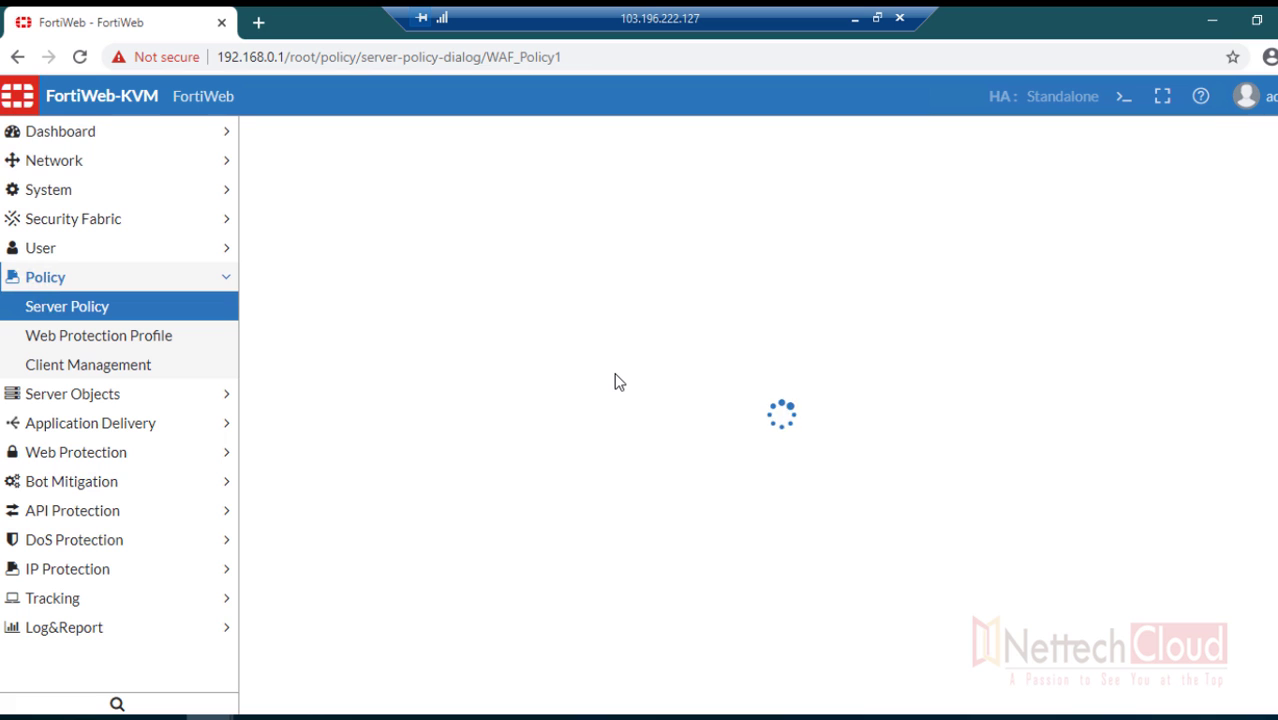
scroll(606, 376, "down", 5)
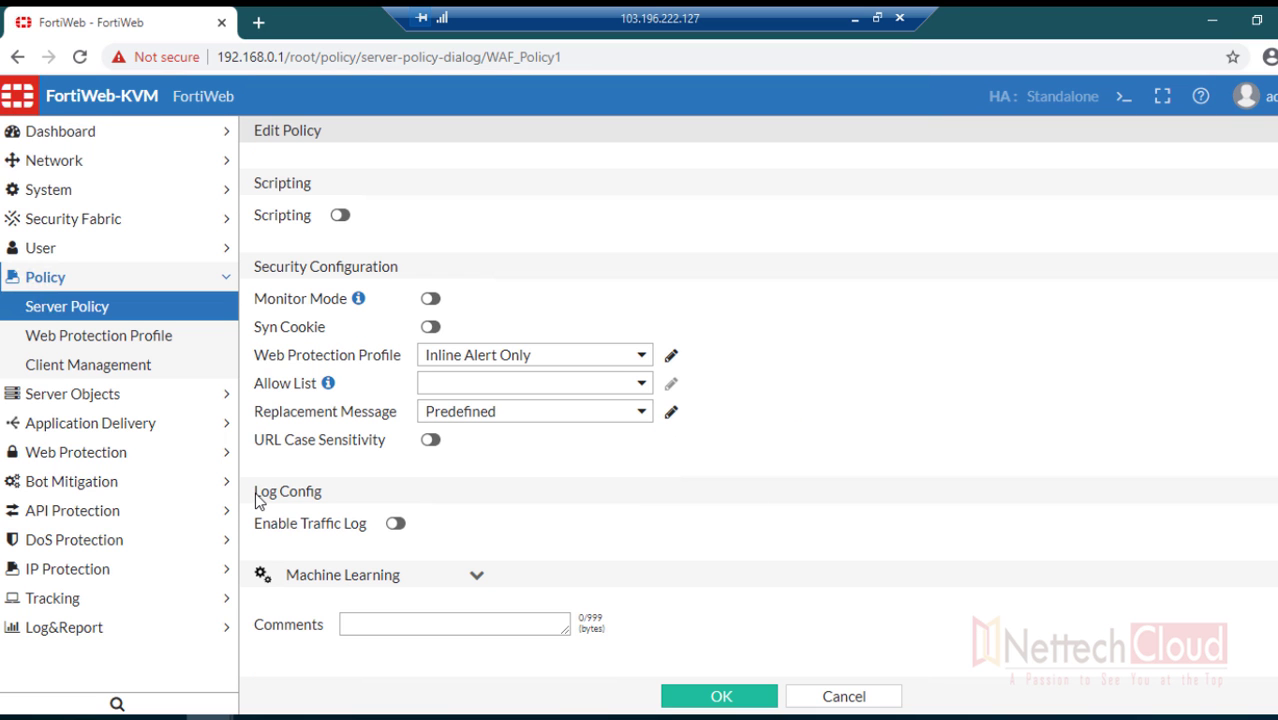
left_click_drag(255, 492, 326, 500)
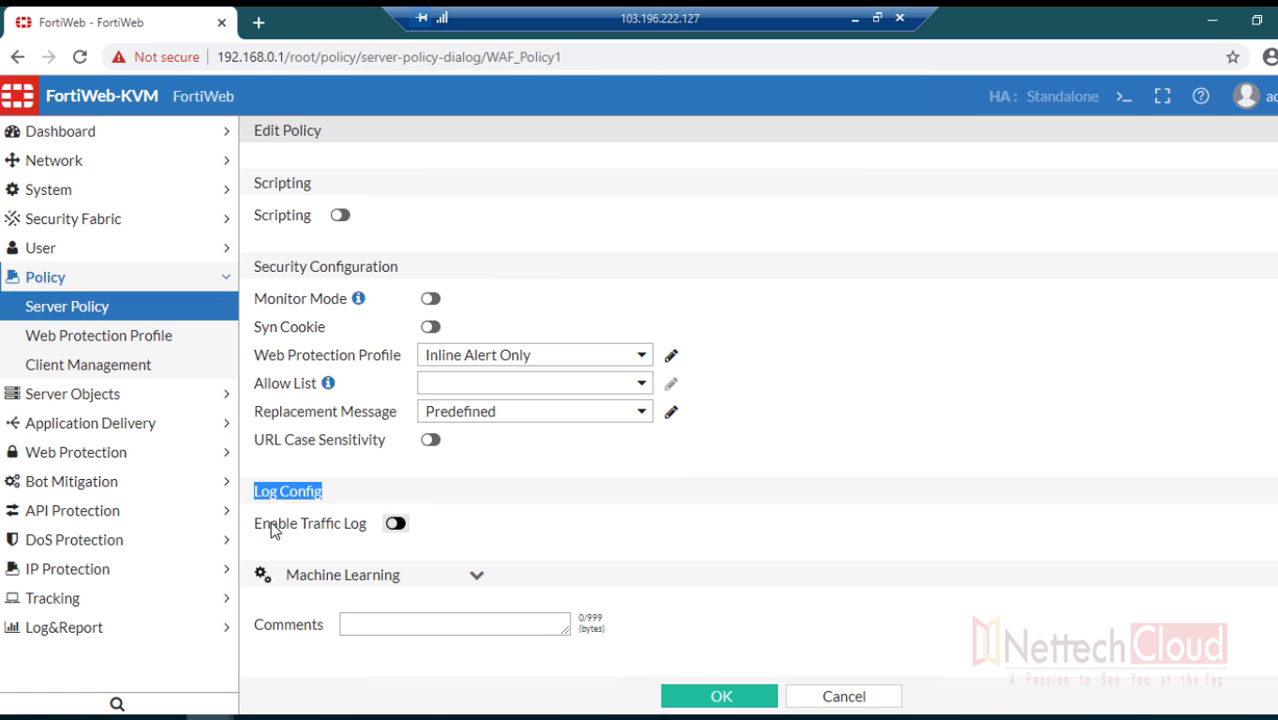
left_click_drag(254, 524, 390, 540)
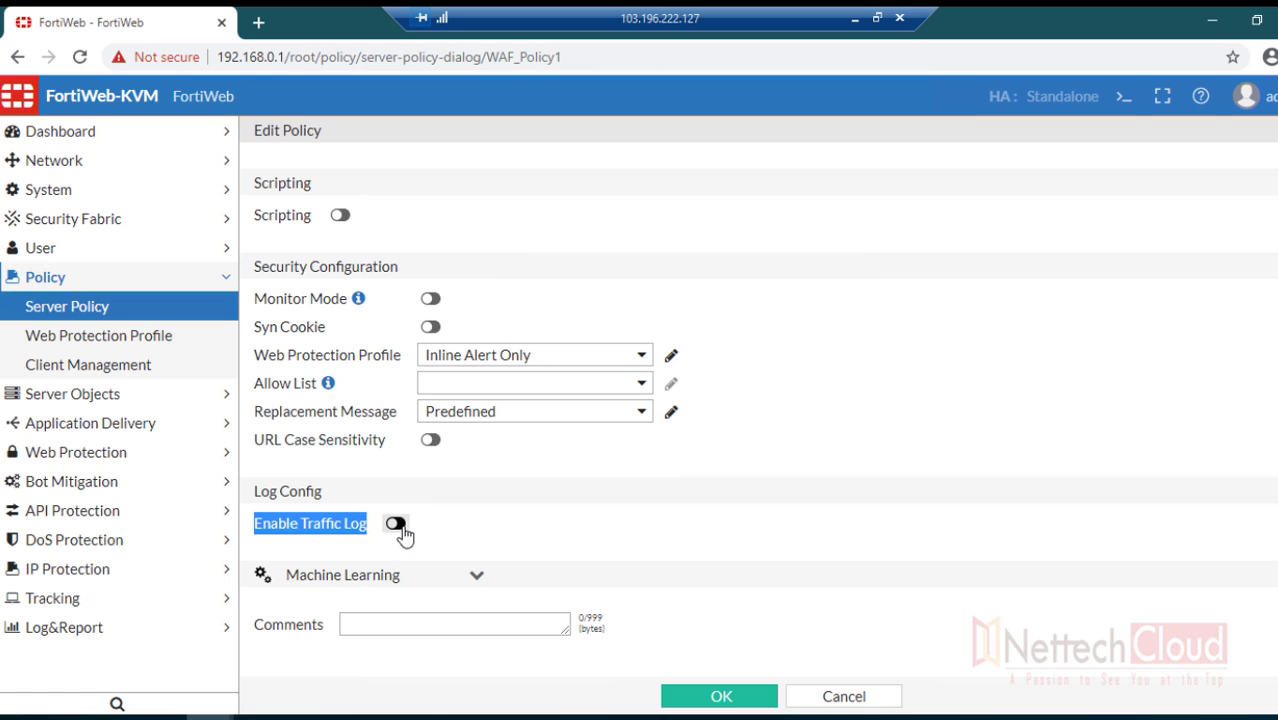
left_click(395, 524)
left_click(718, 698)
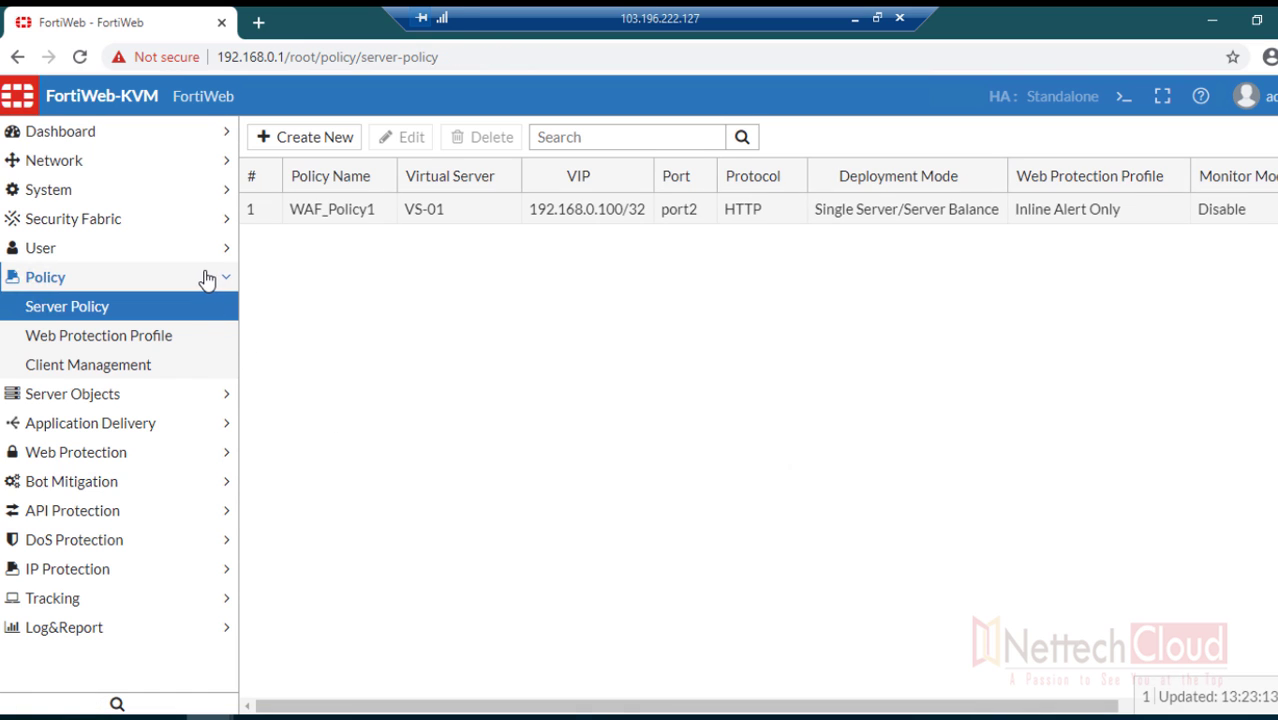
left_click(205, 280)
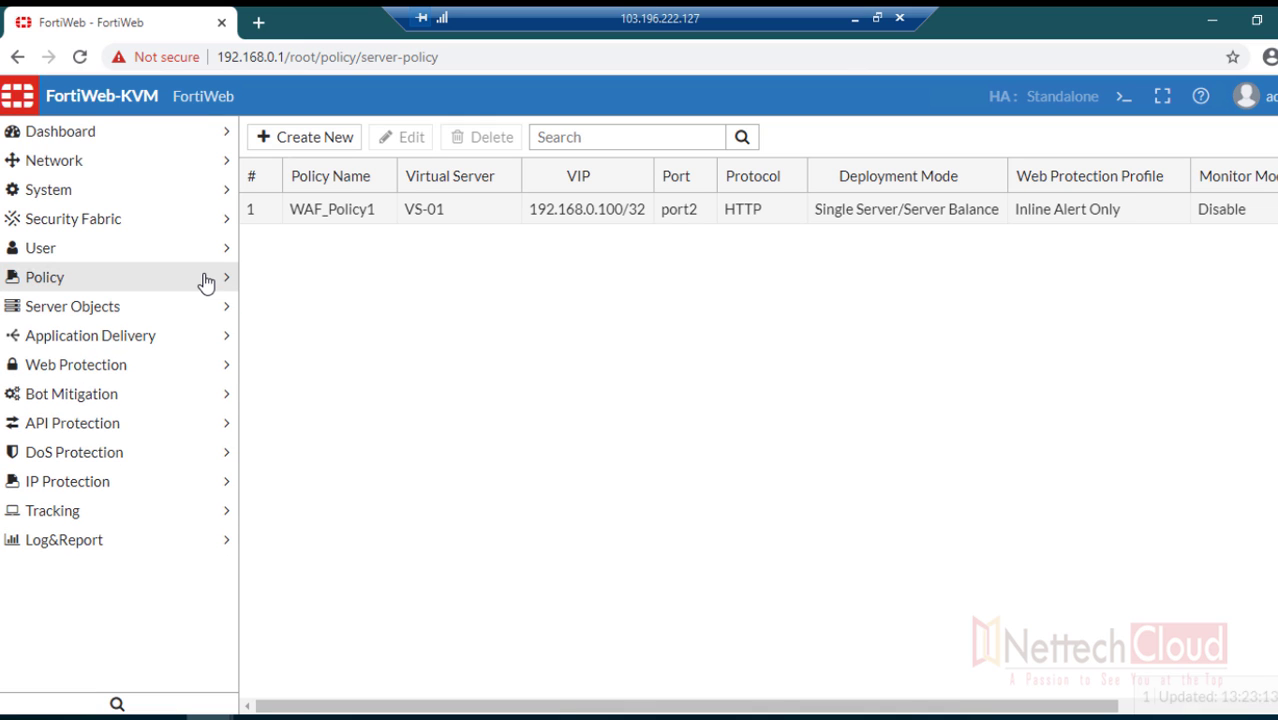
- Load DVWA in a new browser tab at 192.168.0.100/dvwa through the virtual IP
left_click(257, 23)
type("1")
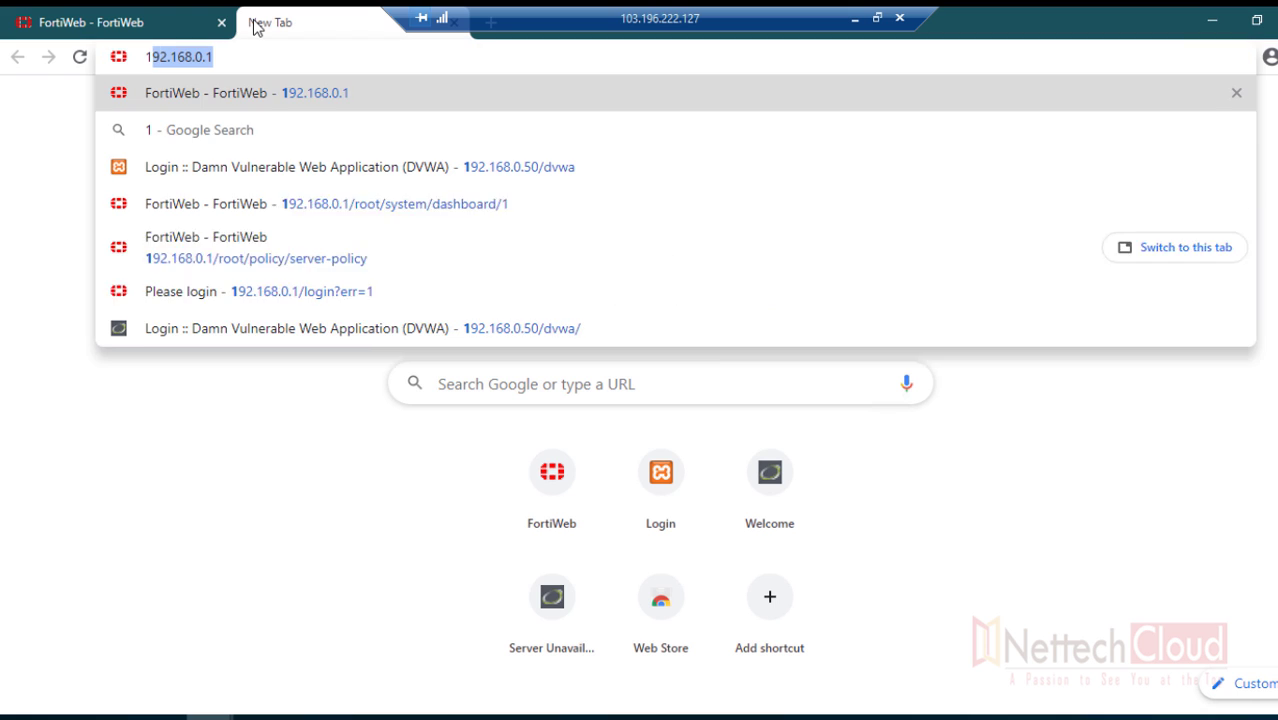
type("92.168.0.1")
key("BackSpace")
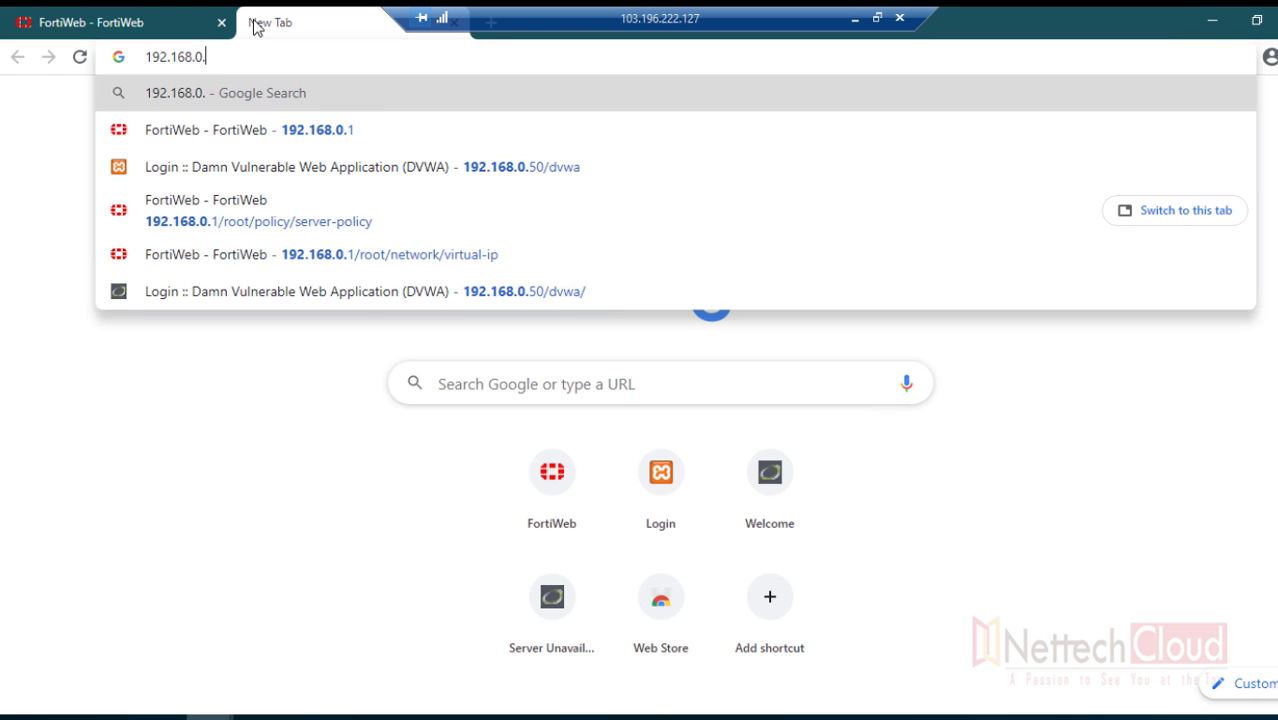
type("100/")
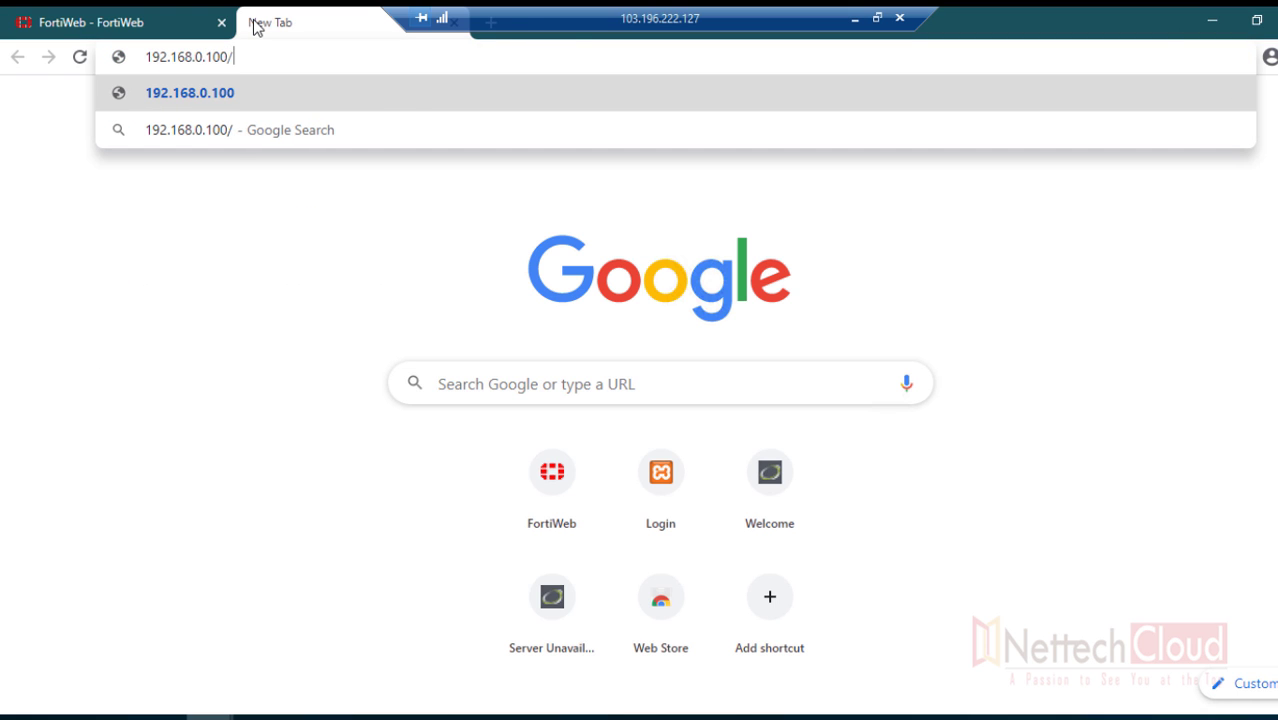
type("dvwa")
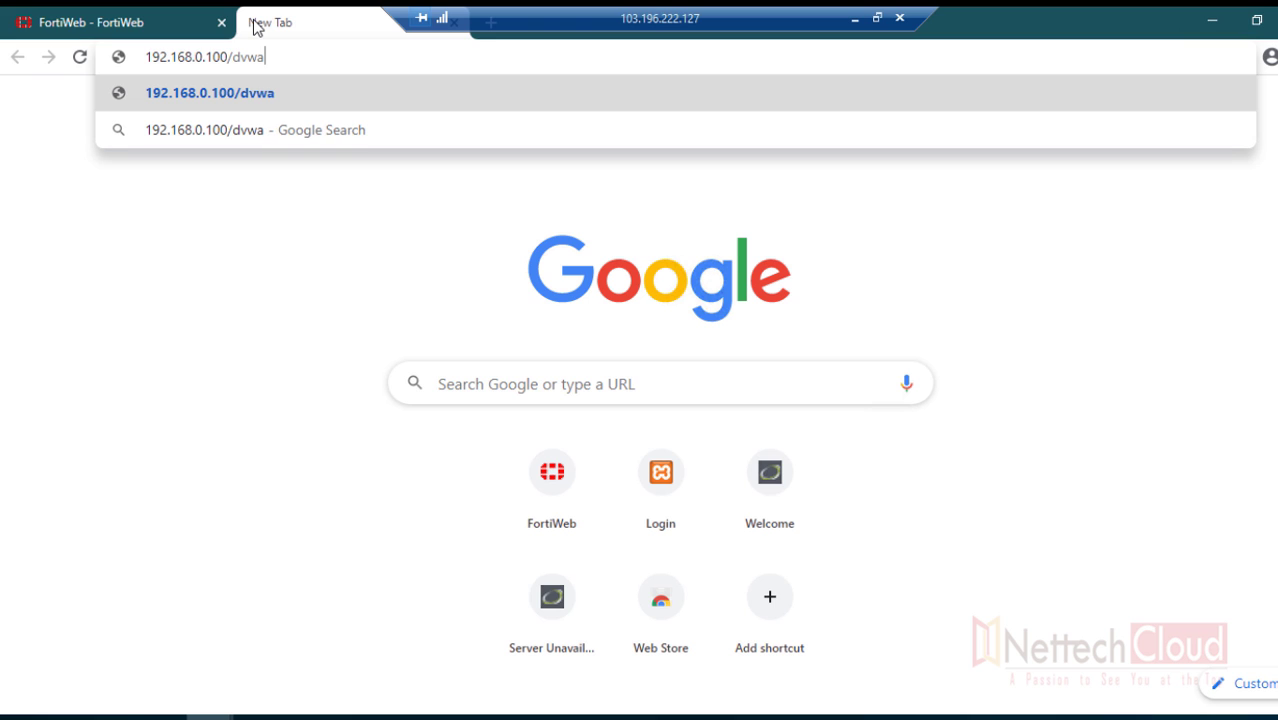
key("Return")
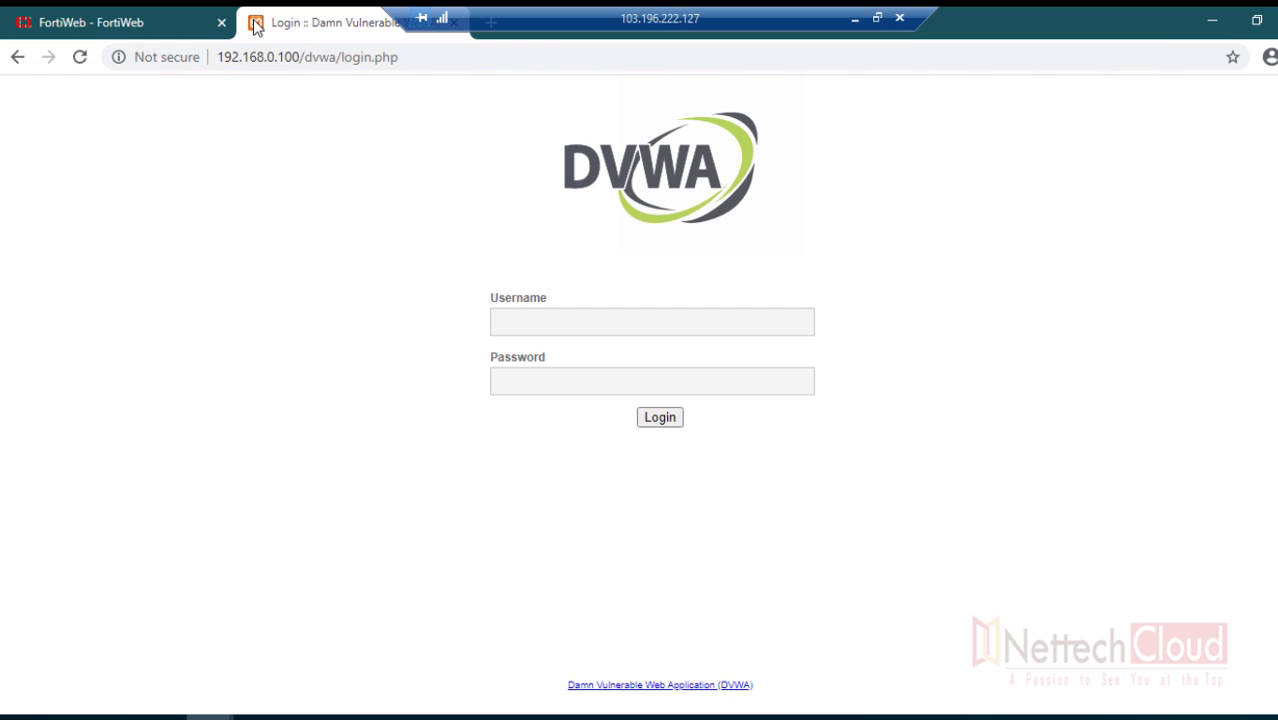
- Sign in to DVWA with the administrator username and password to reach the welcome page
left_click(540, 314)
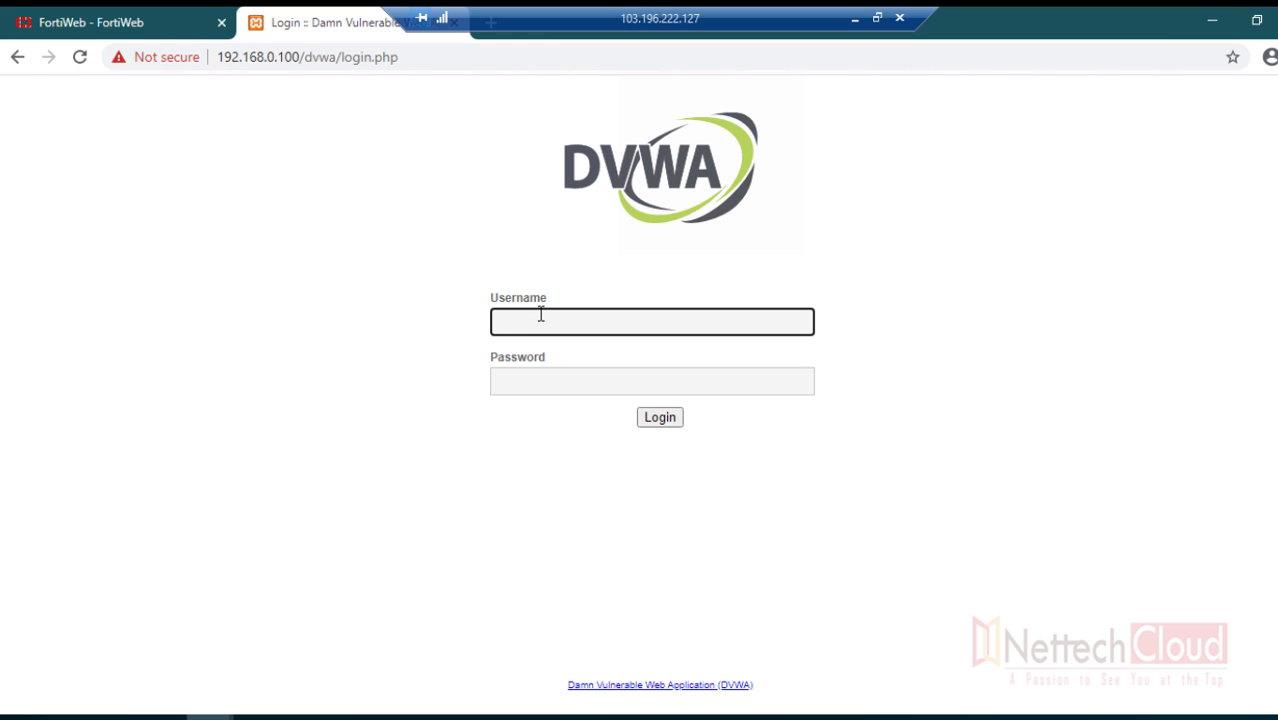
key("Tab")
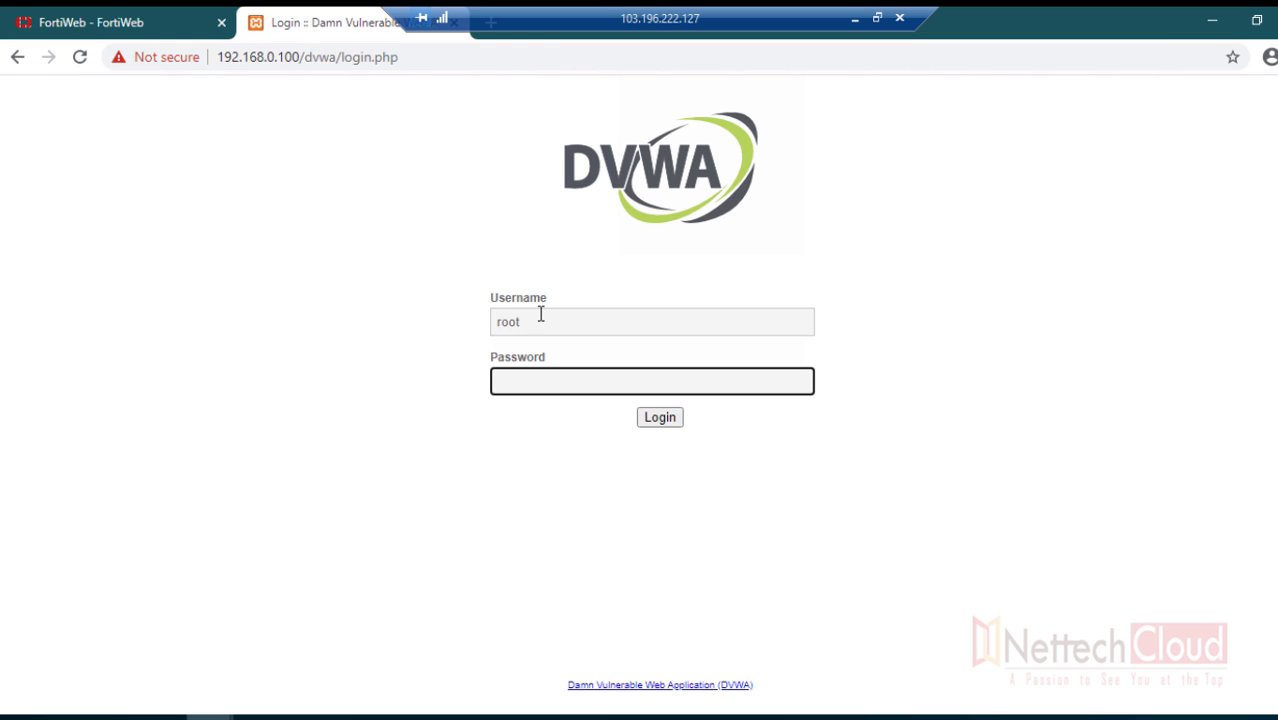
key("shift+Tab")
type("a")
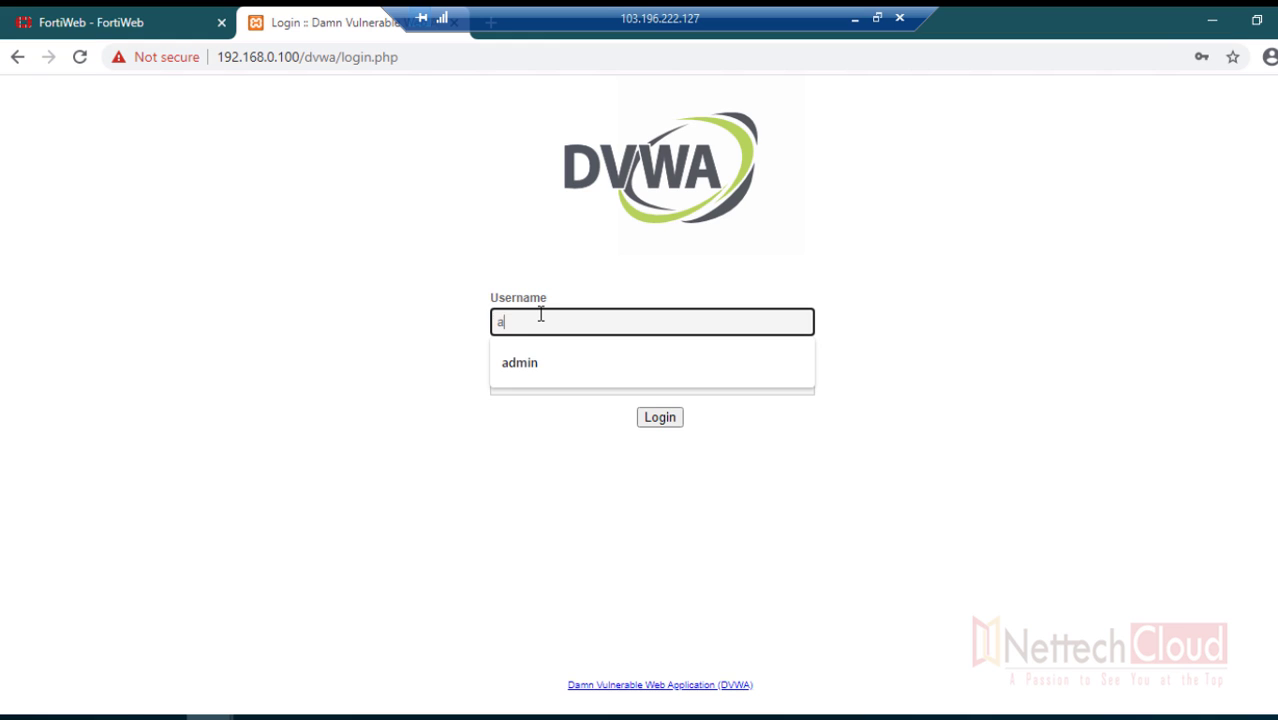
type("dmin")
key("Tab")
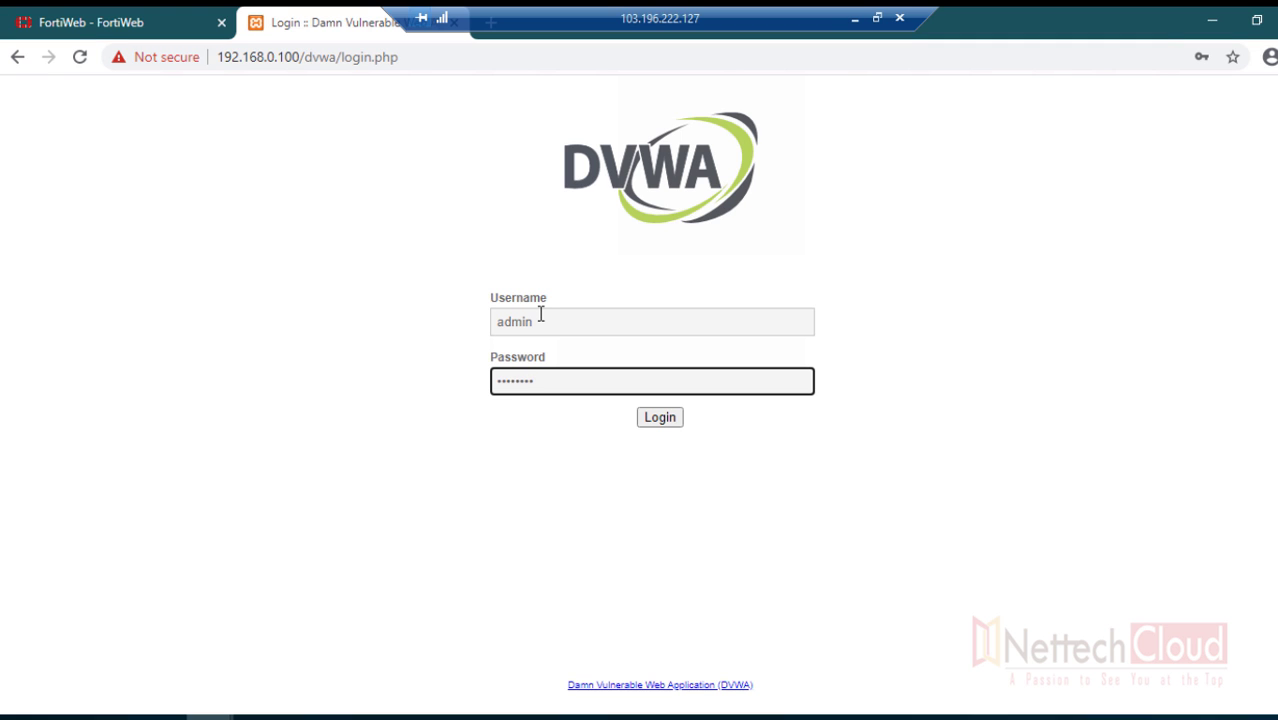
type("password")
key("Return")
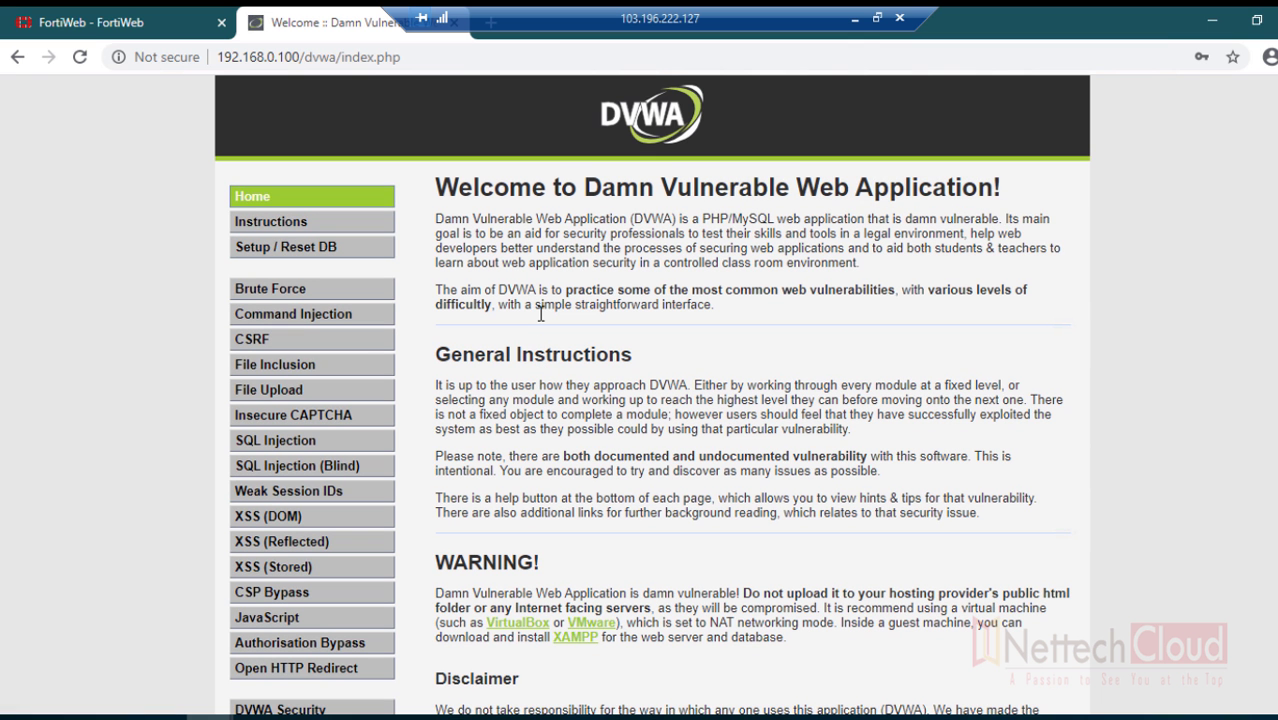
scroll(455, 445, "down", 2)
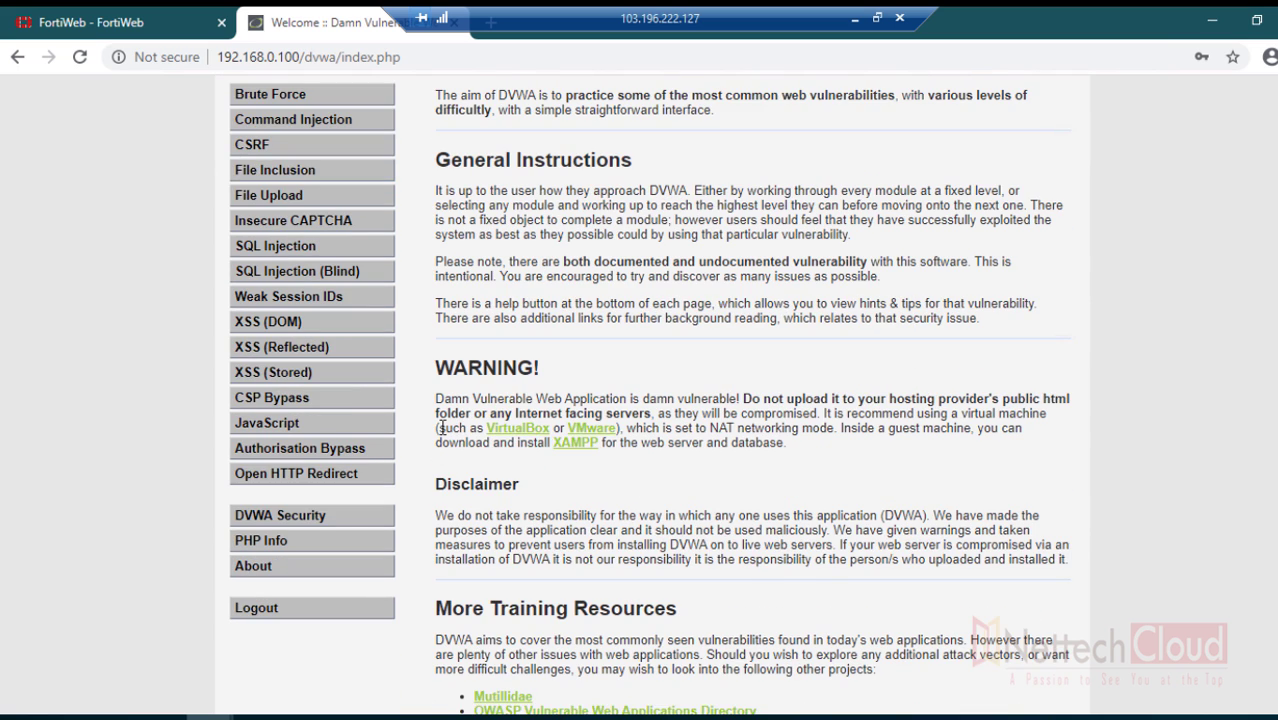
scroll(441, 428, "up", 2)
- In FortiWeb, open the Traffic log under Log&Report > Log Access
left_click(120, 27)
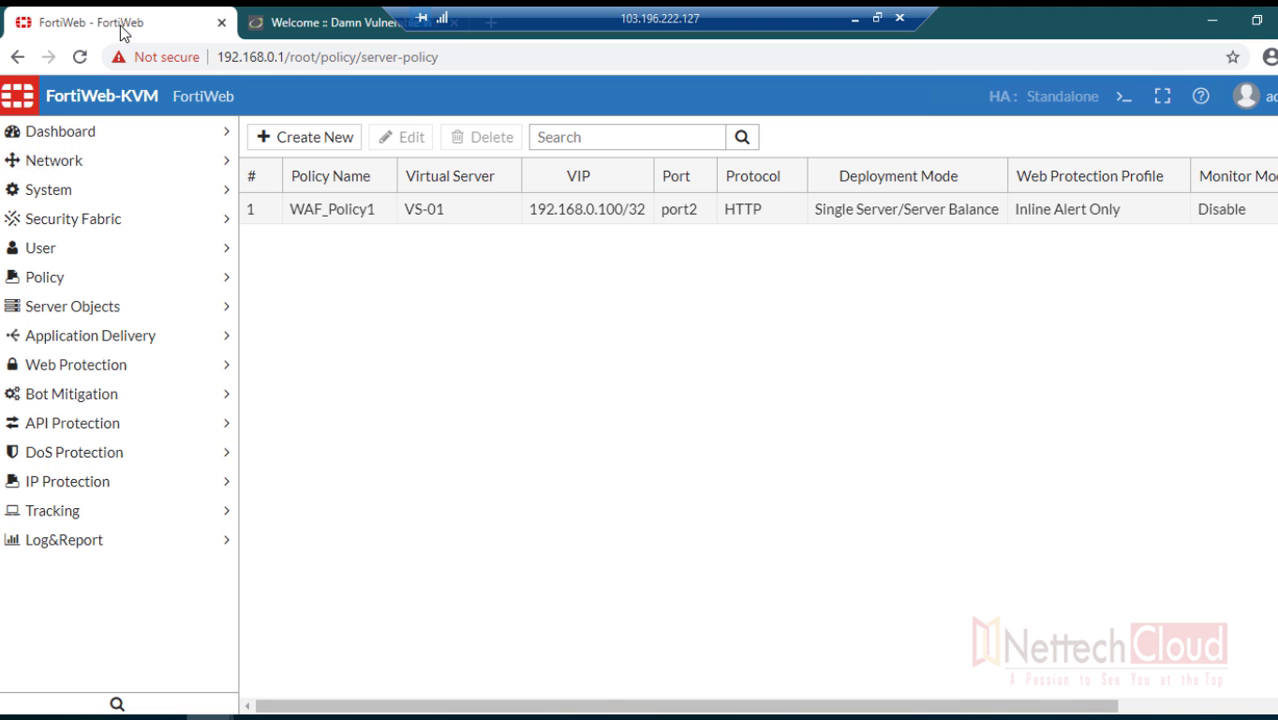
left_click(95, 541)
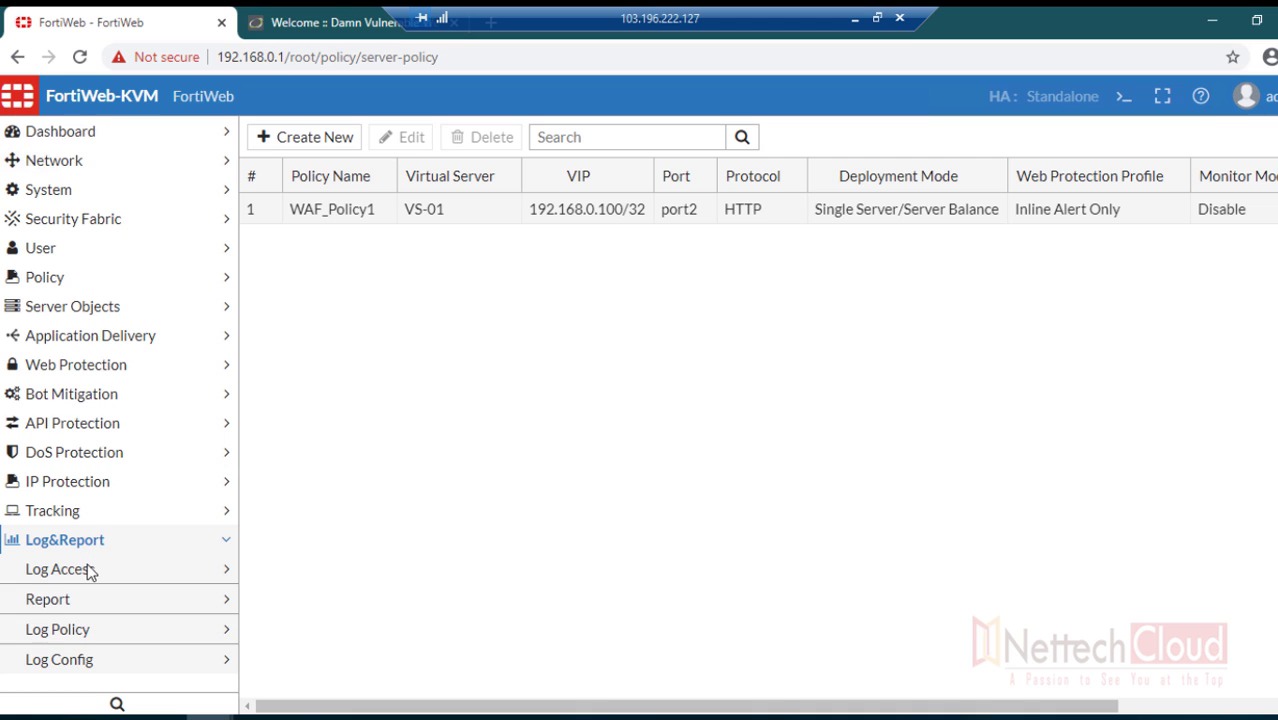
left_click(88, 570)
left_click(62, 662)
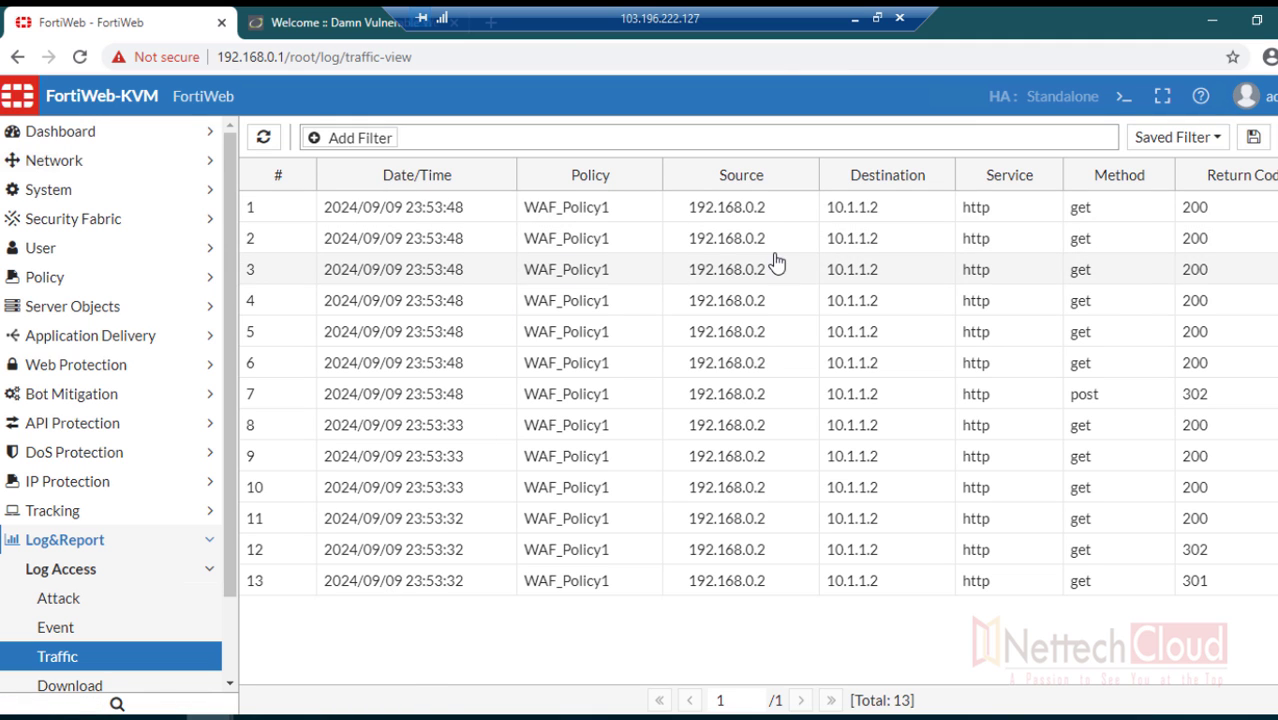
- Inspect the first log entry's details: WAF_Policy1, WebServer_pool1, backend server 10.1.1.2
left_click(677, 212)
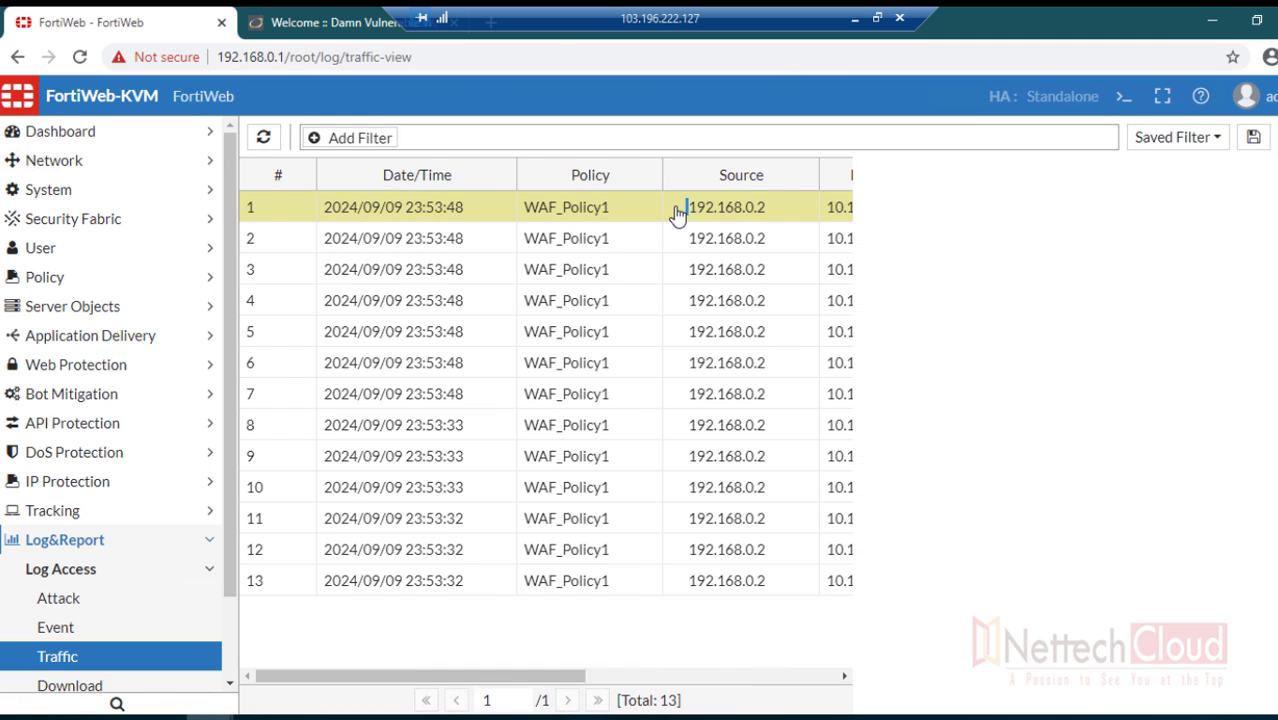
left_click_drag(1092, 283, 1192, 289)
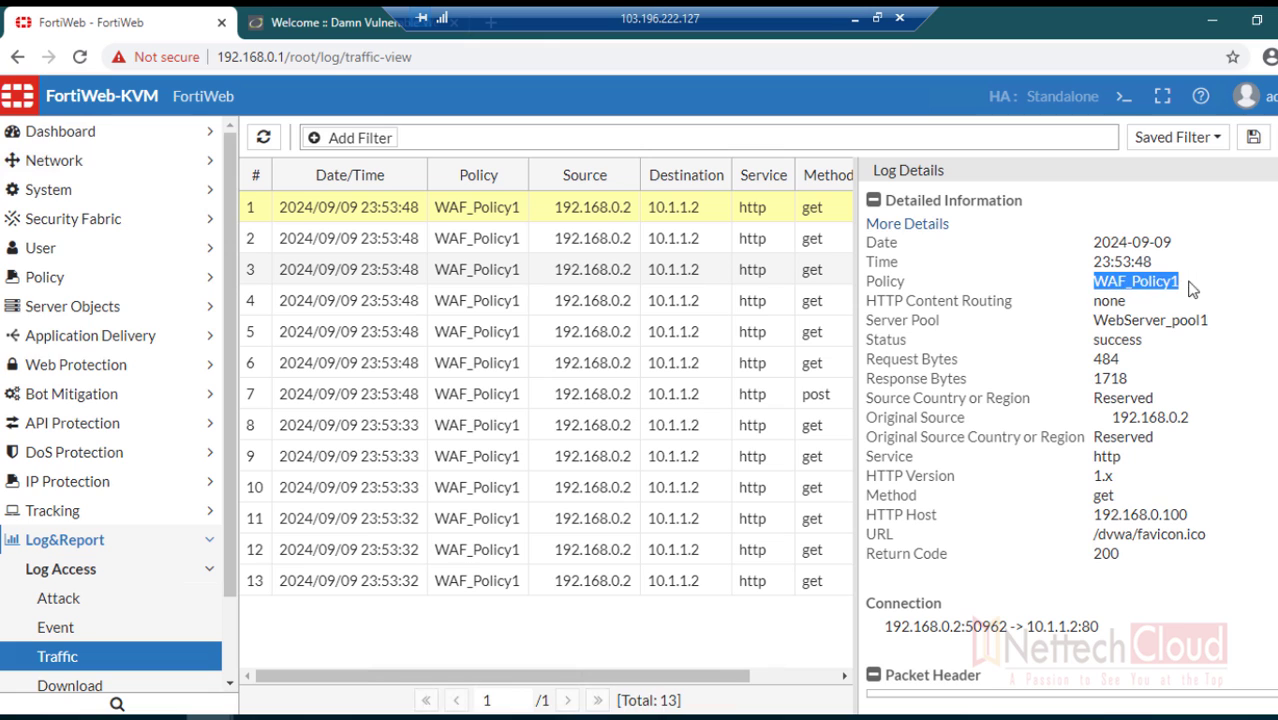
left_click_drag(1094, 320, 1200, 322)
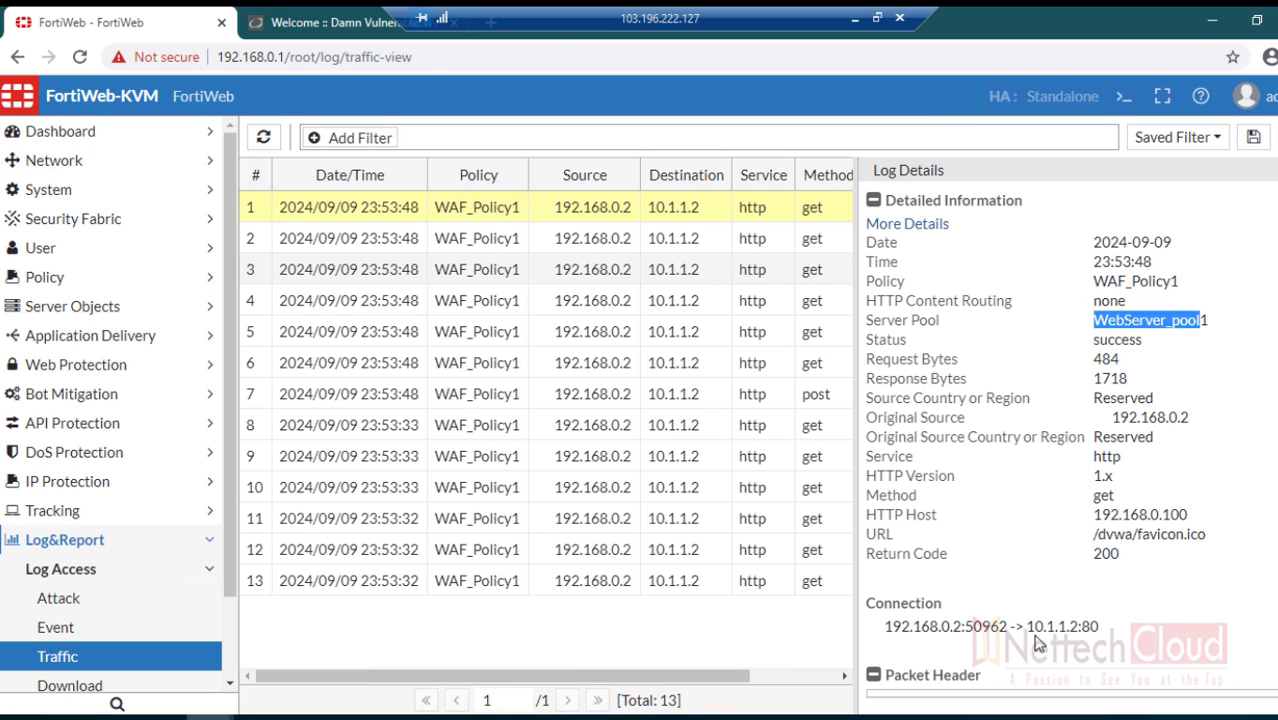
left_click_drag(1077, 627, 1029, 627)
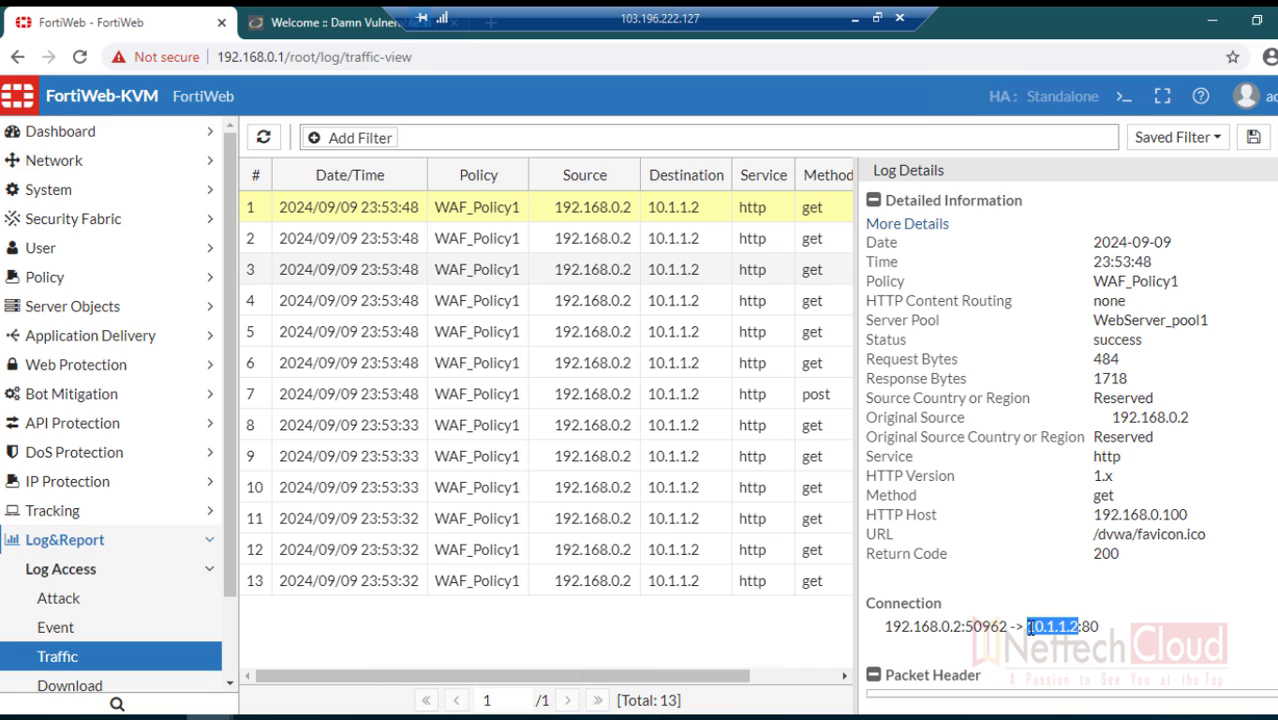
left_click(1030, 638)
left_click_drag(1031, 627, 1080, 627)
left_click(685, 340)
left_click_drag(229, 564, 230, 665)
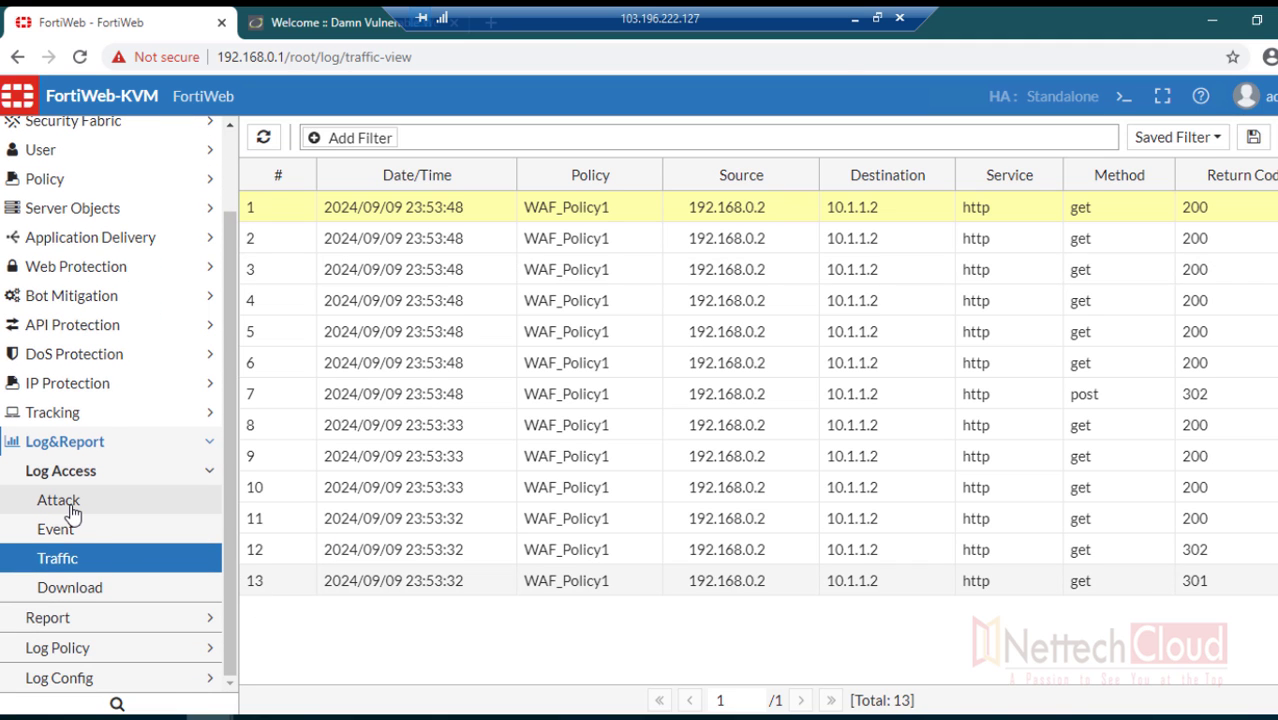
- On the DVWA Security page, change the security level to Low and submit it
left_click(314, 24)
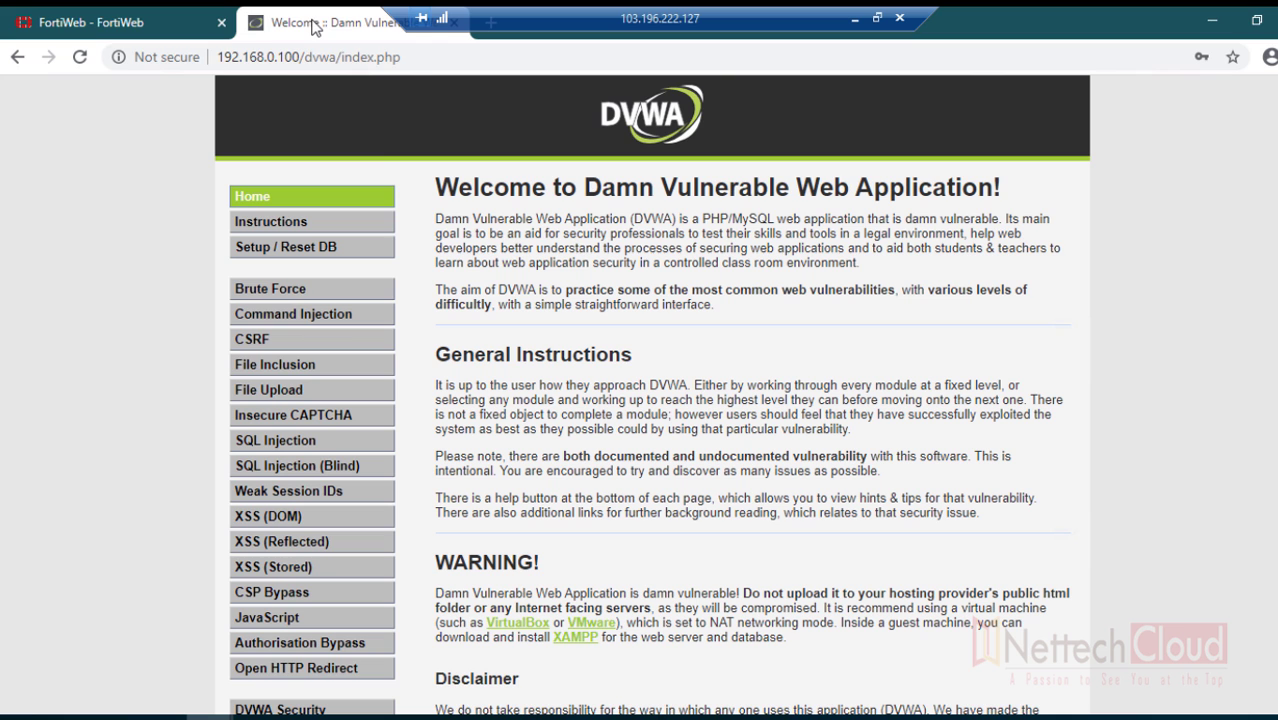
scroll(397, 444, "down", 4)
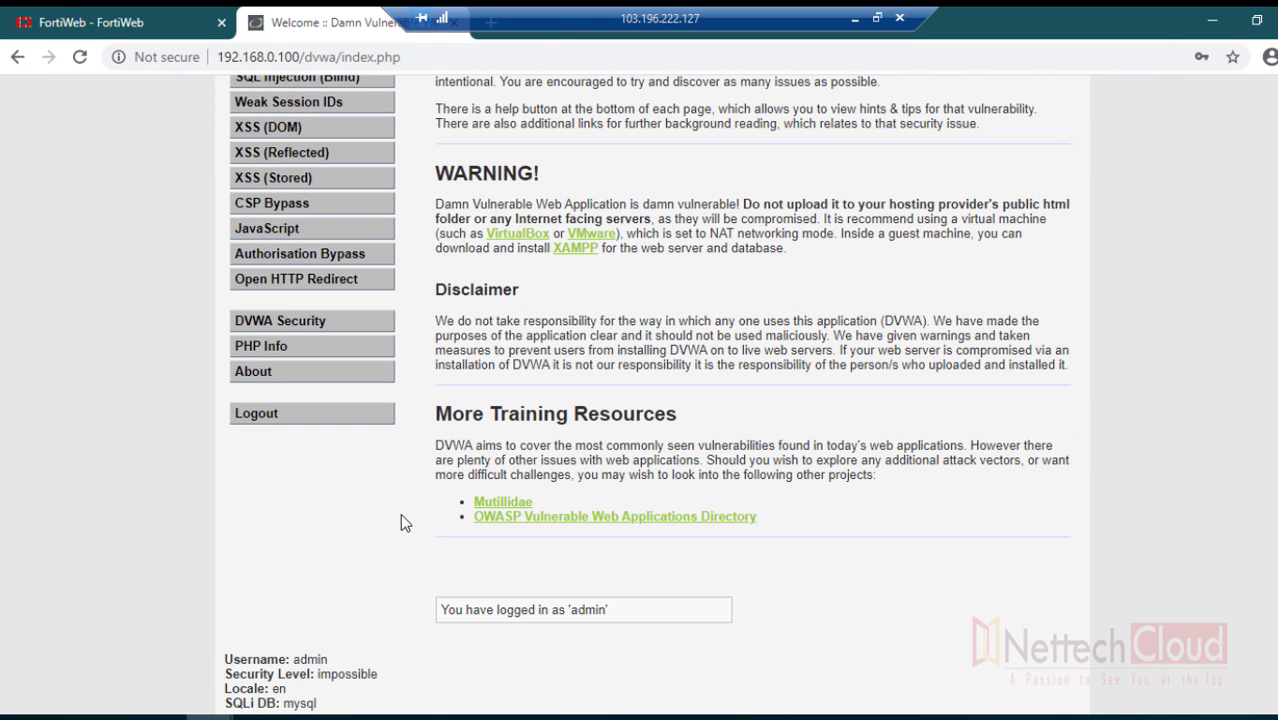
left_click(281, 322)
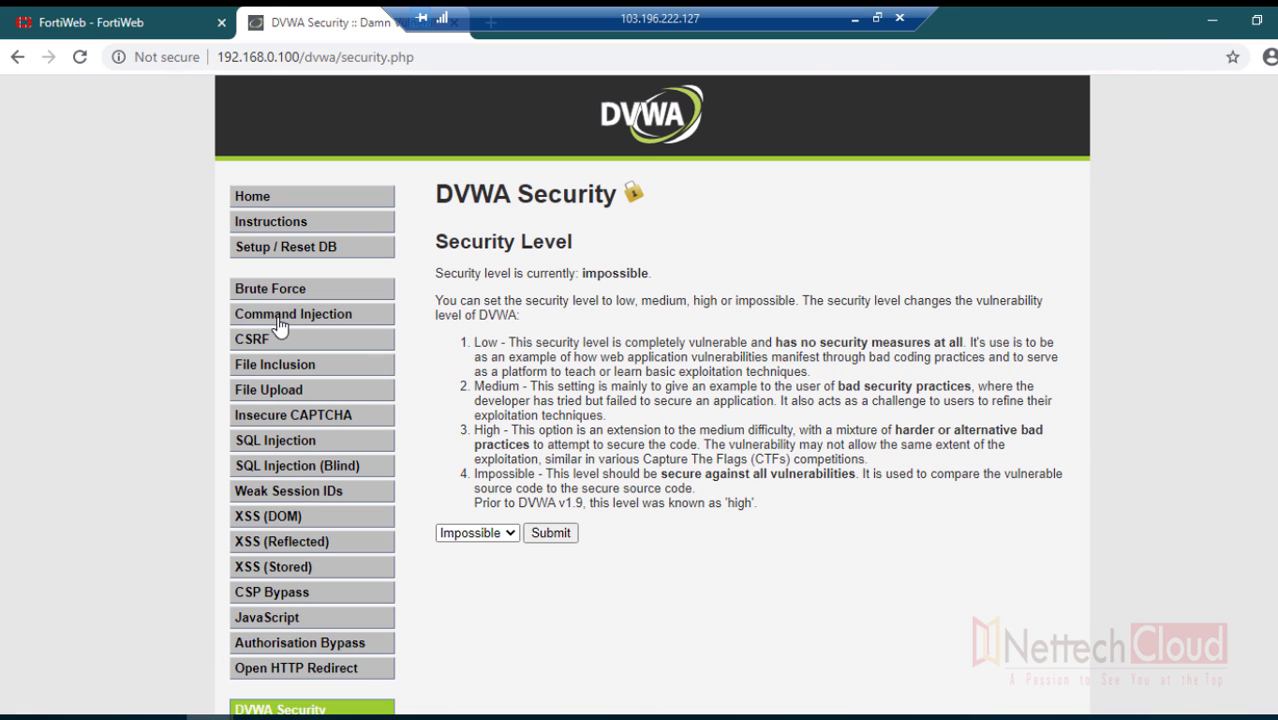
left_click(507, 531)
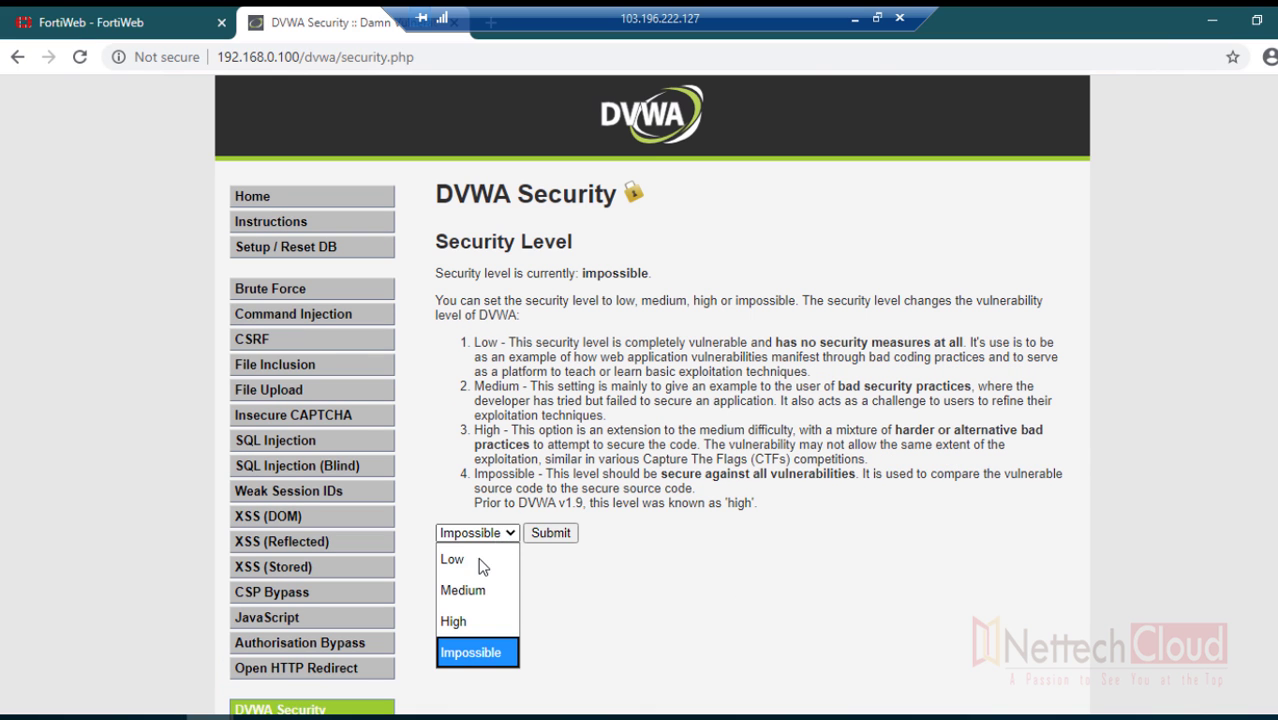
left_click(477, 559)
left_click(546, 533)
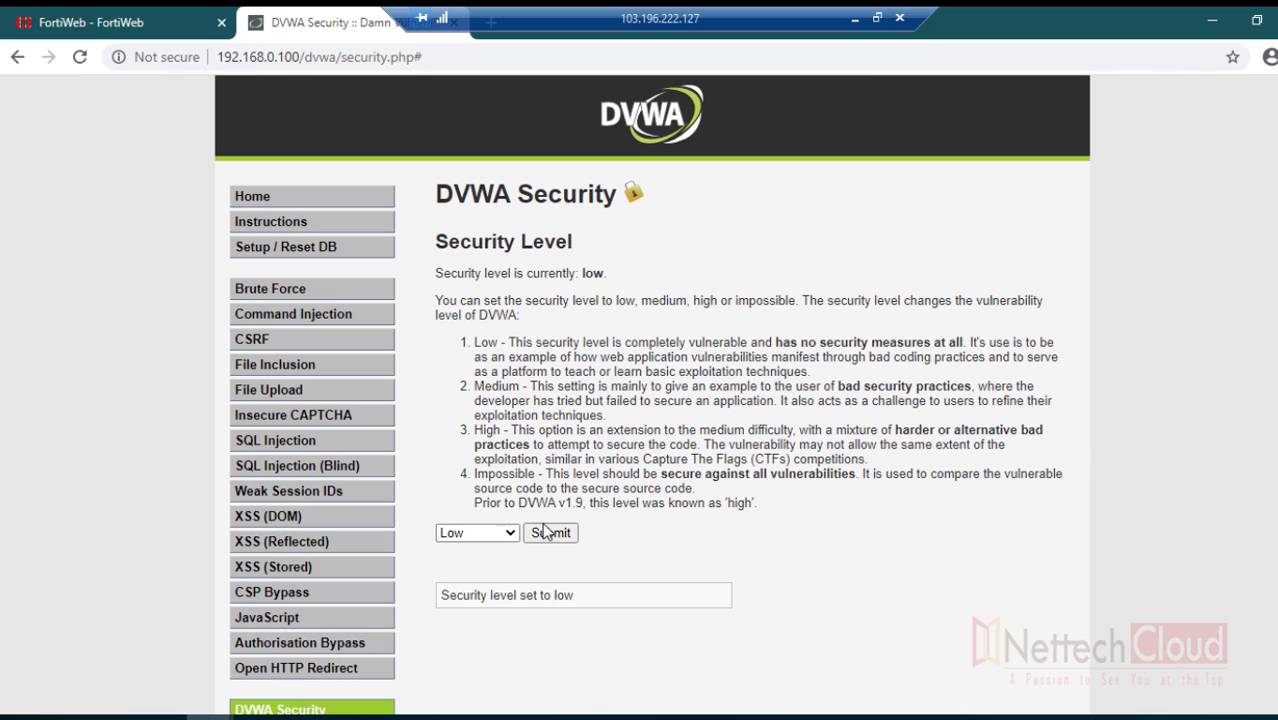
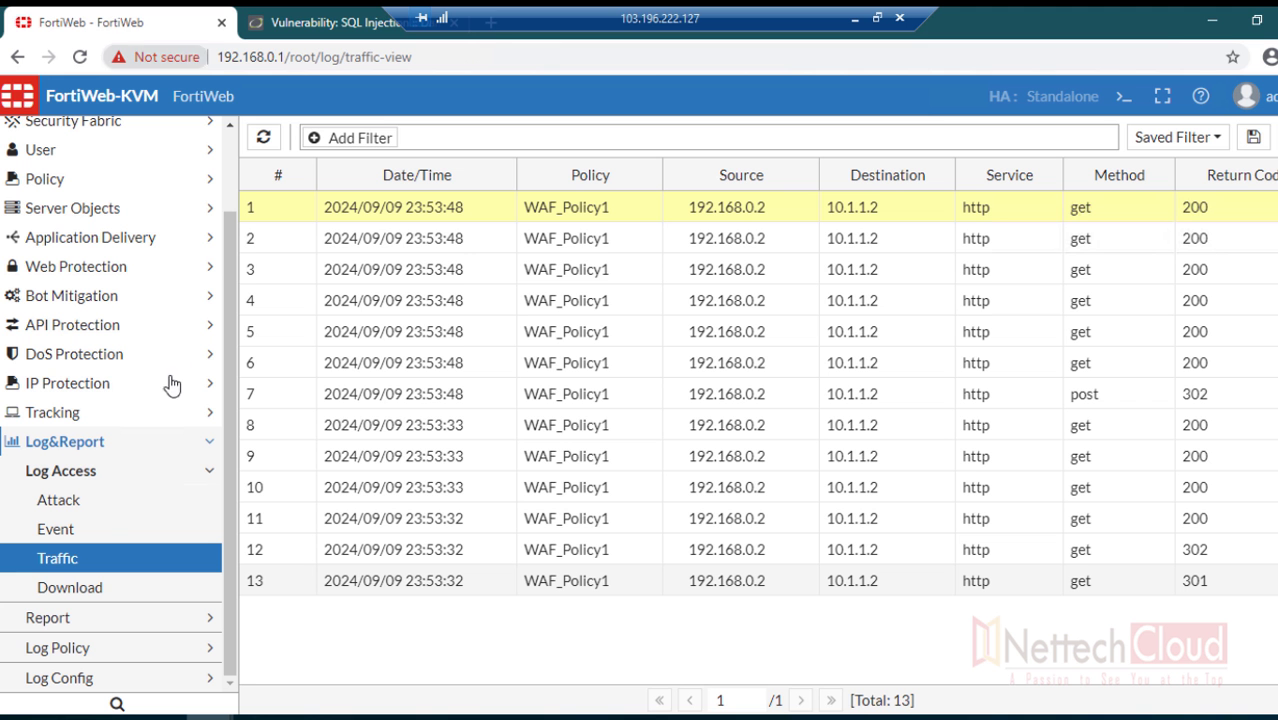
- View the Attack log, select a Signature Detection SQL Injection entry, then expand Web Protection, Server Objects and Policy
left_click(80, 511)
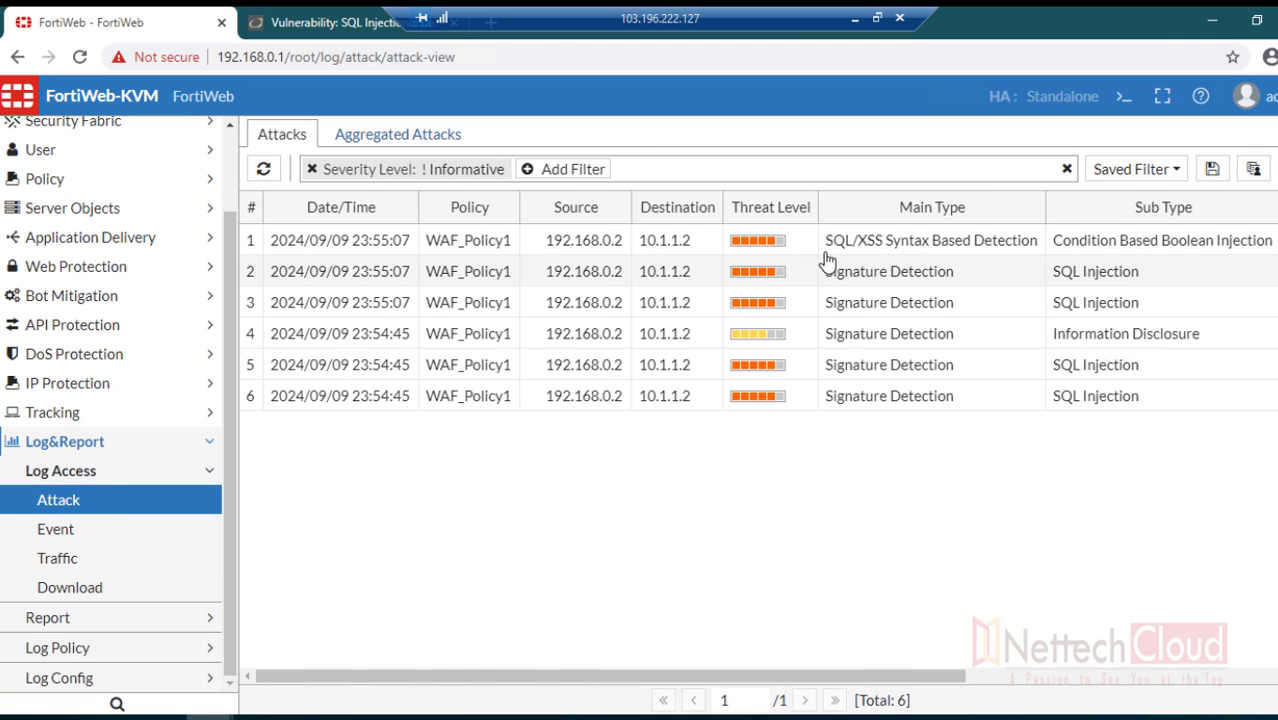
left_click(898, 284)
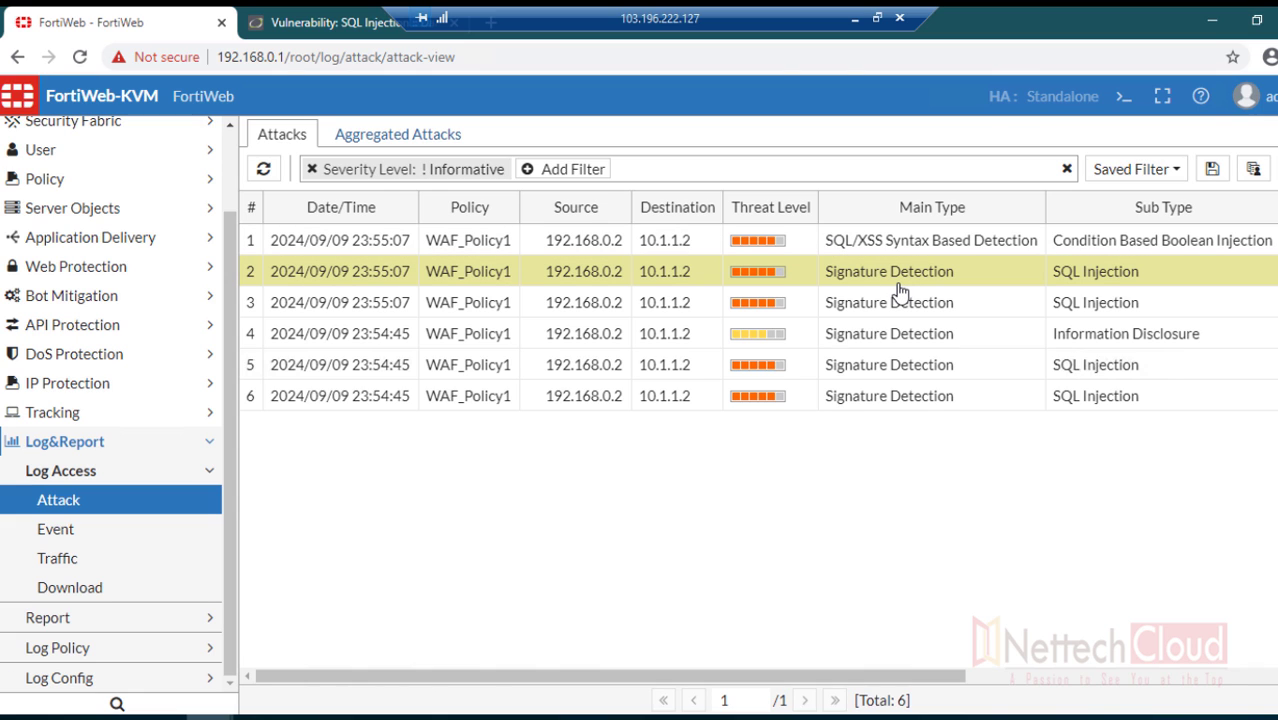
left_click(110, 267)
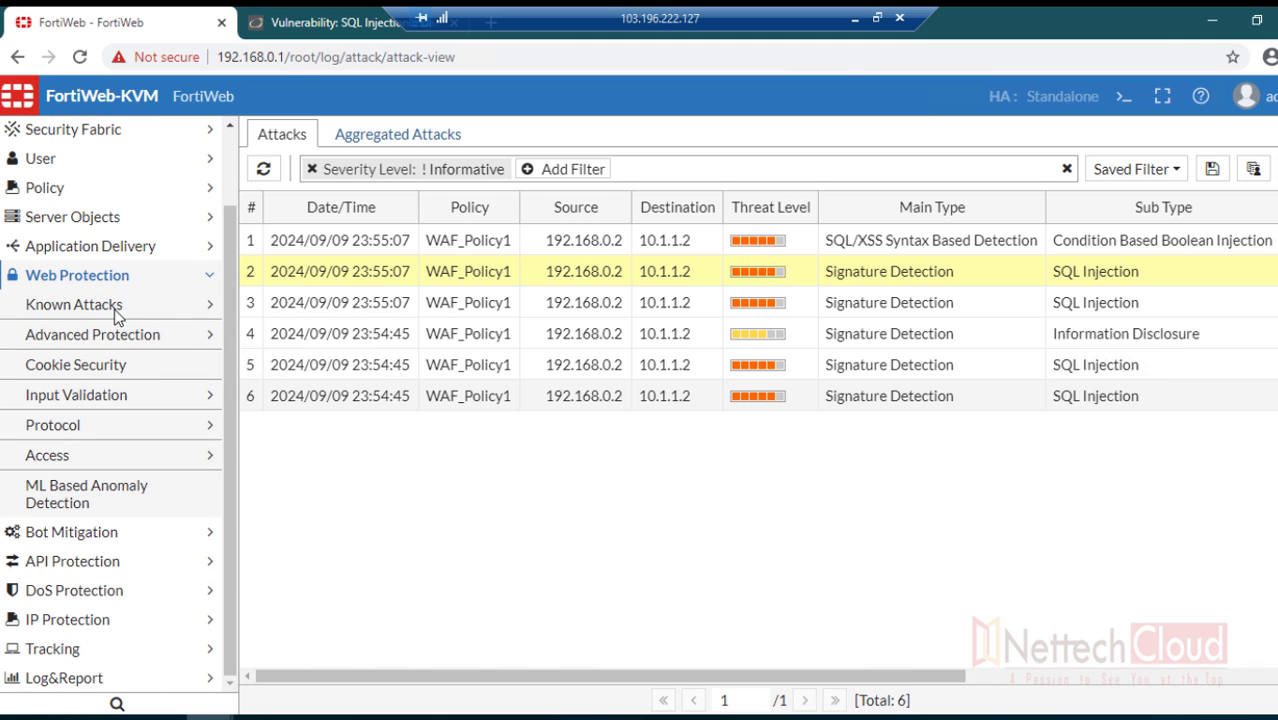
left_click(97, 225)
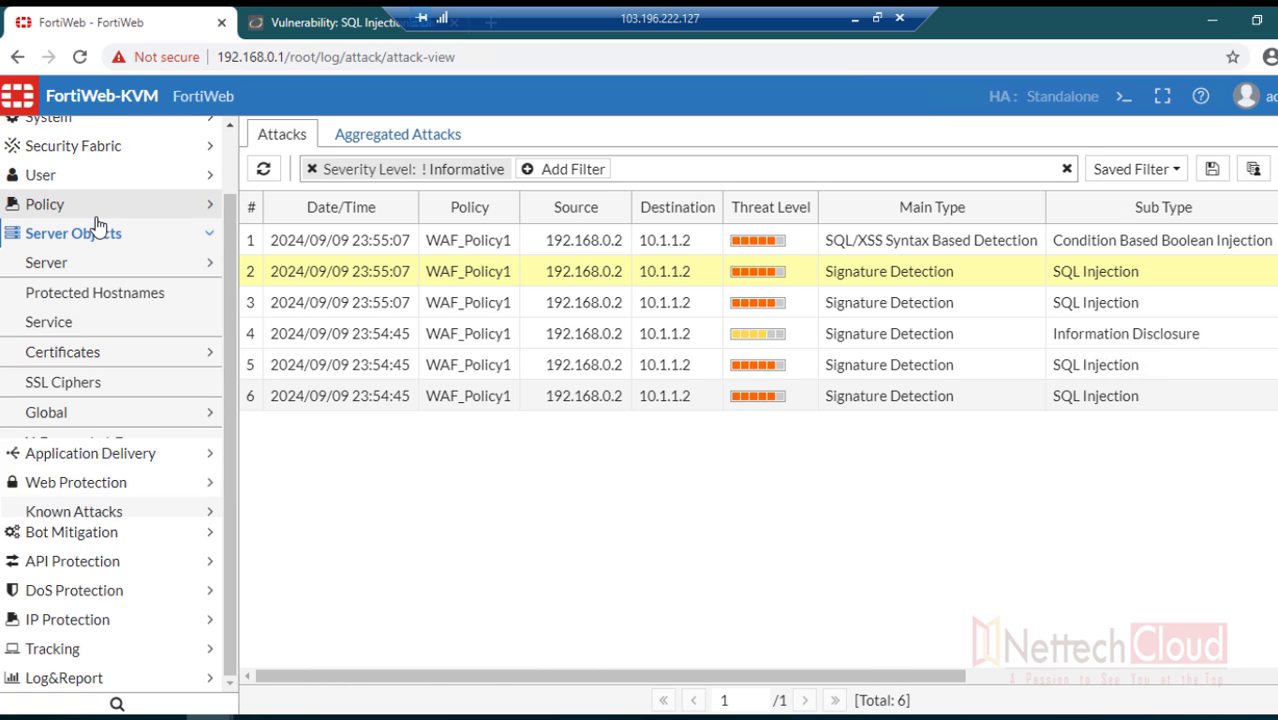
left_click(95, 210)
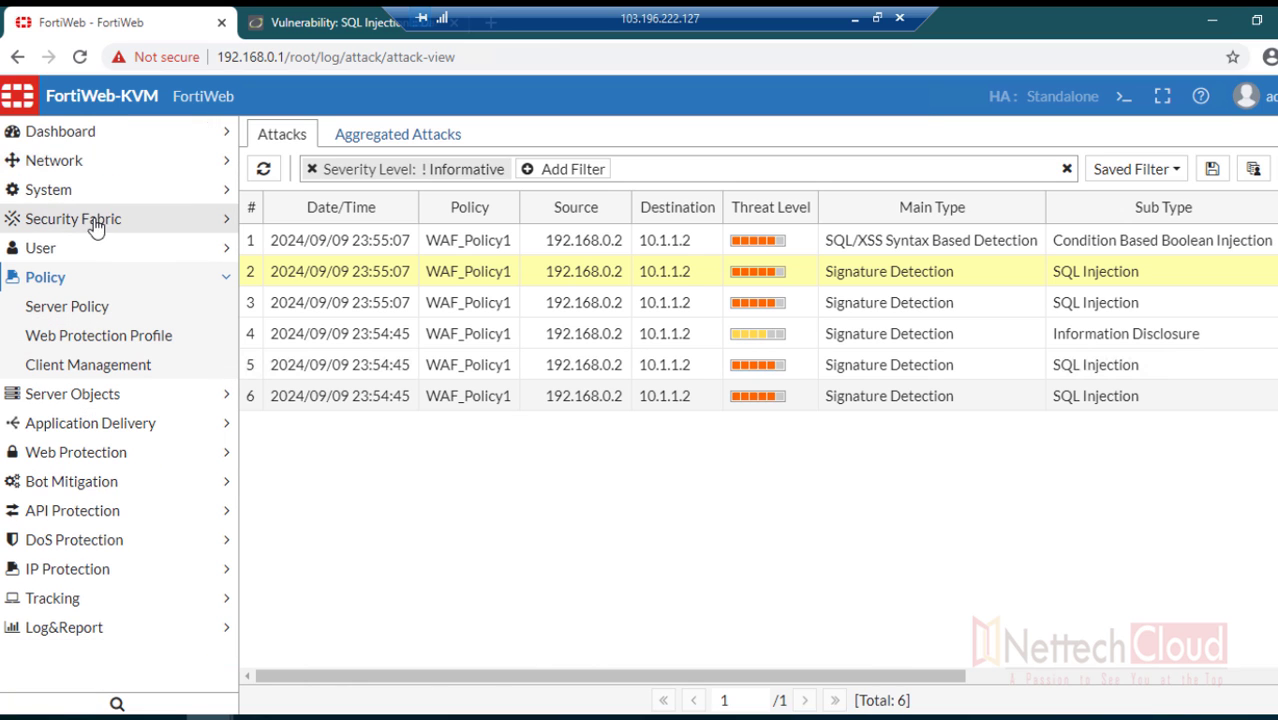
- Open the Inline Alert Only web protection profile and review its Alert Only signatures and SQL/XSS detection settings
left_click(101, 343)
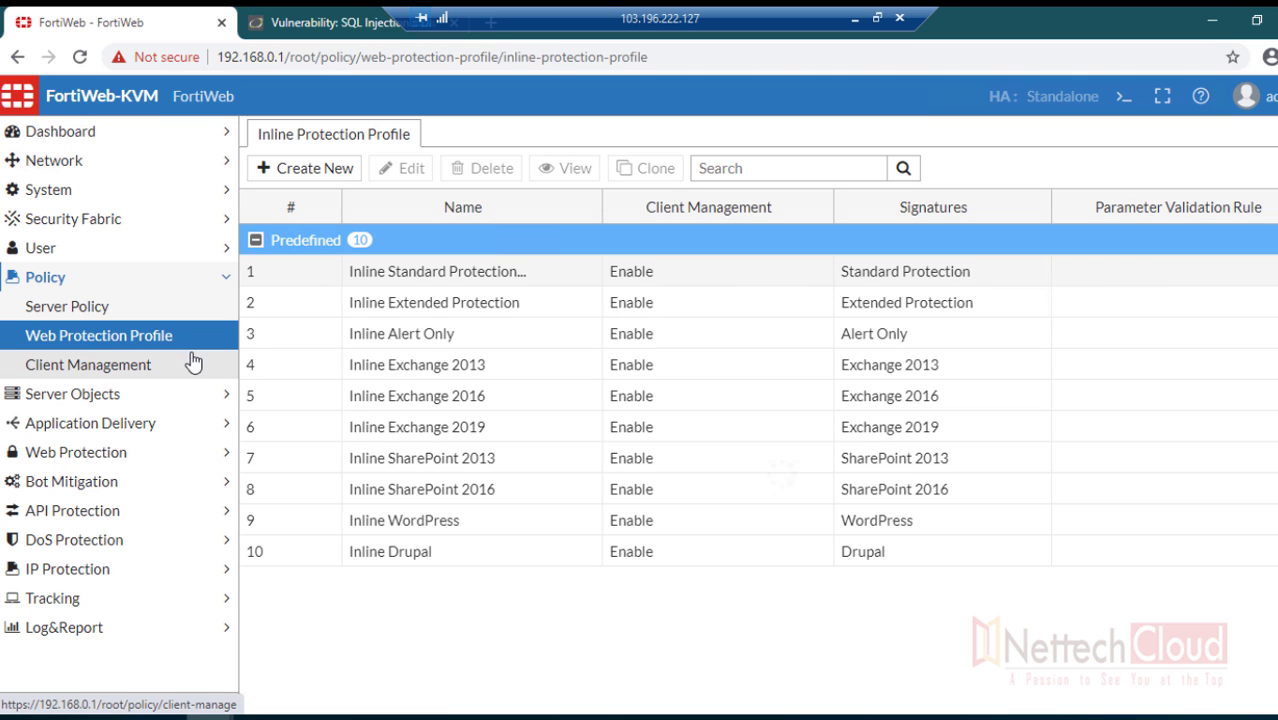
double_click(423, 341)
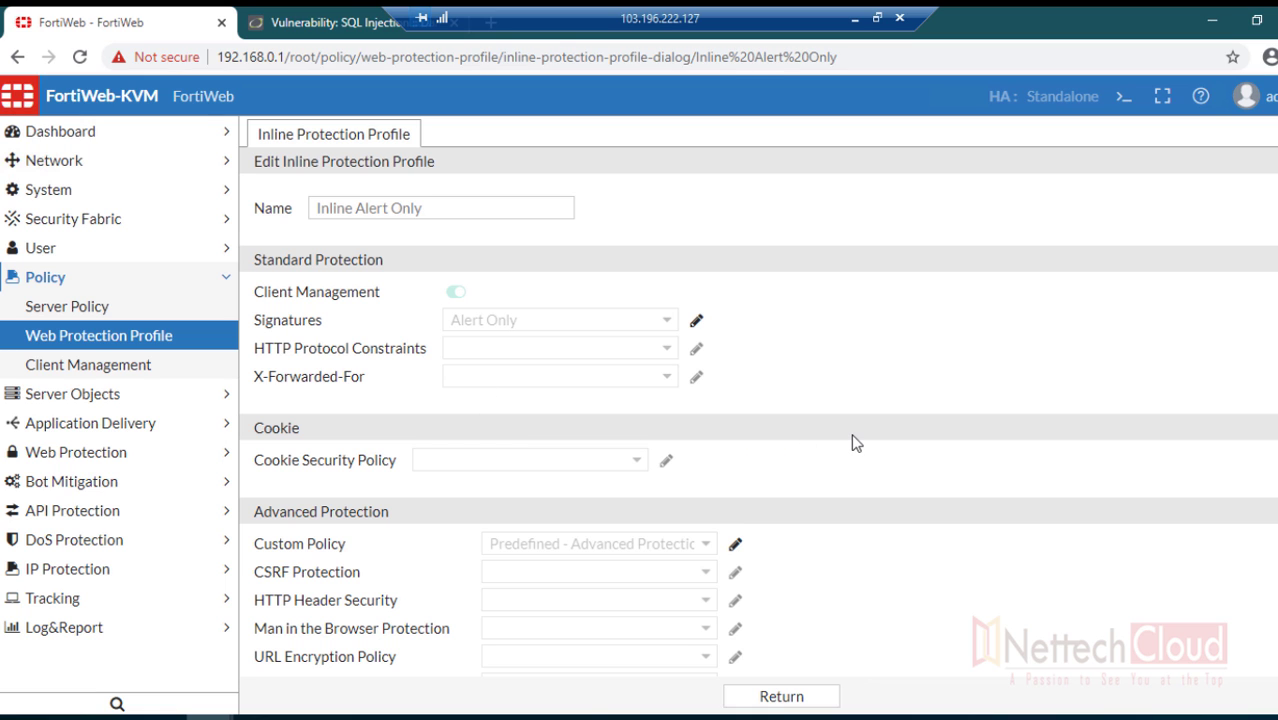
scroll(855, 443, "down", 10)
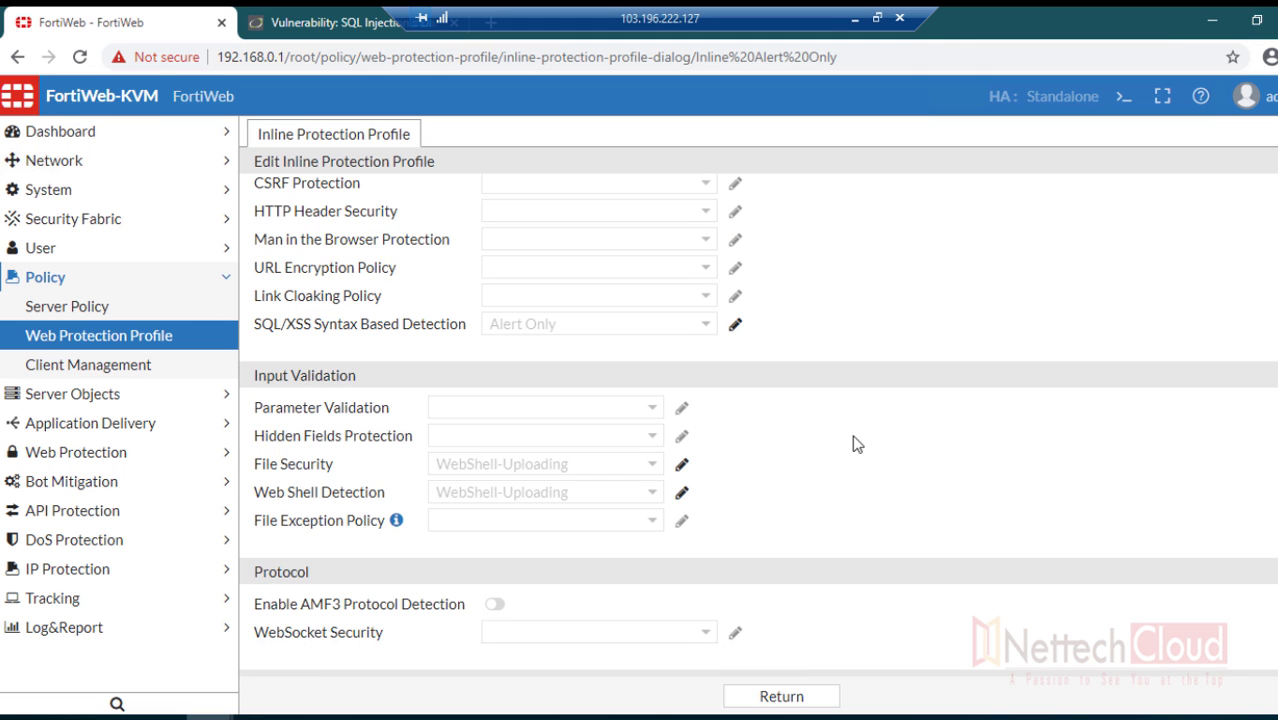
scroll(850, 442, "down", 10)
scroll(840, 460, "down", 2)
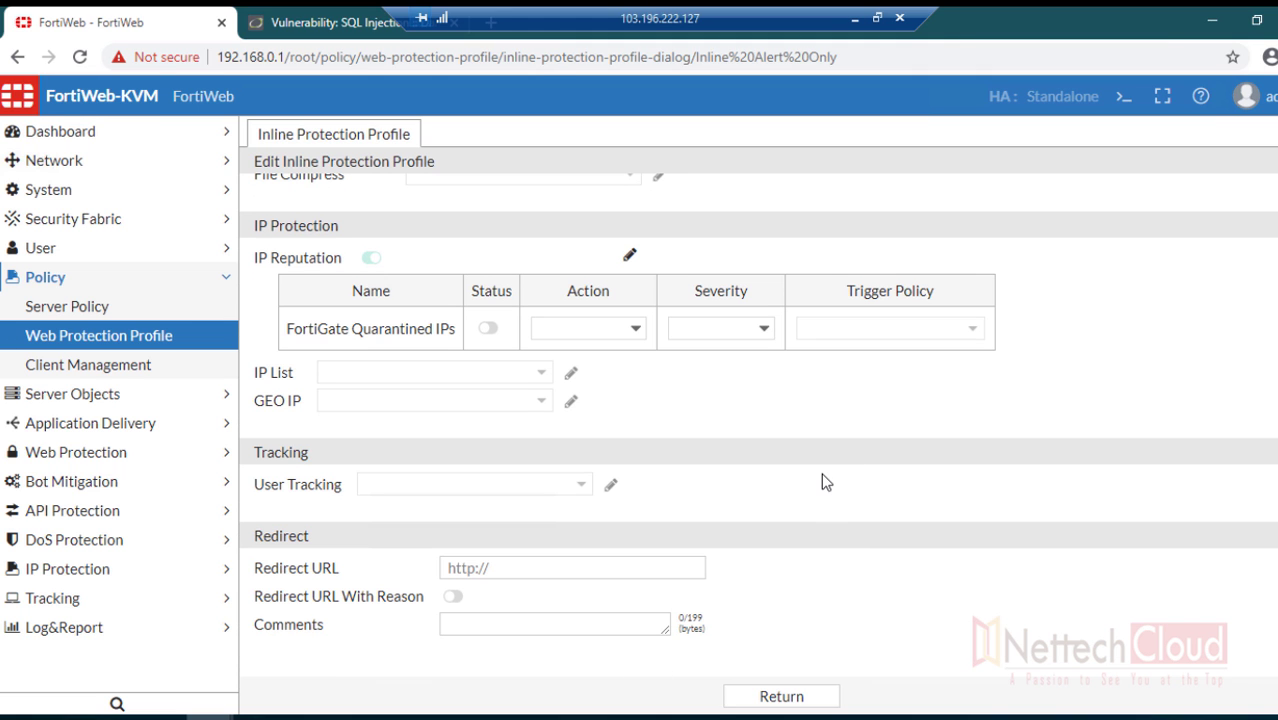
scroll(802, 497, "up", 20)
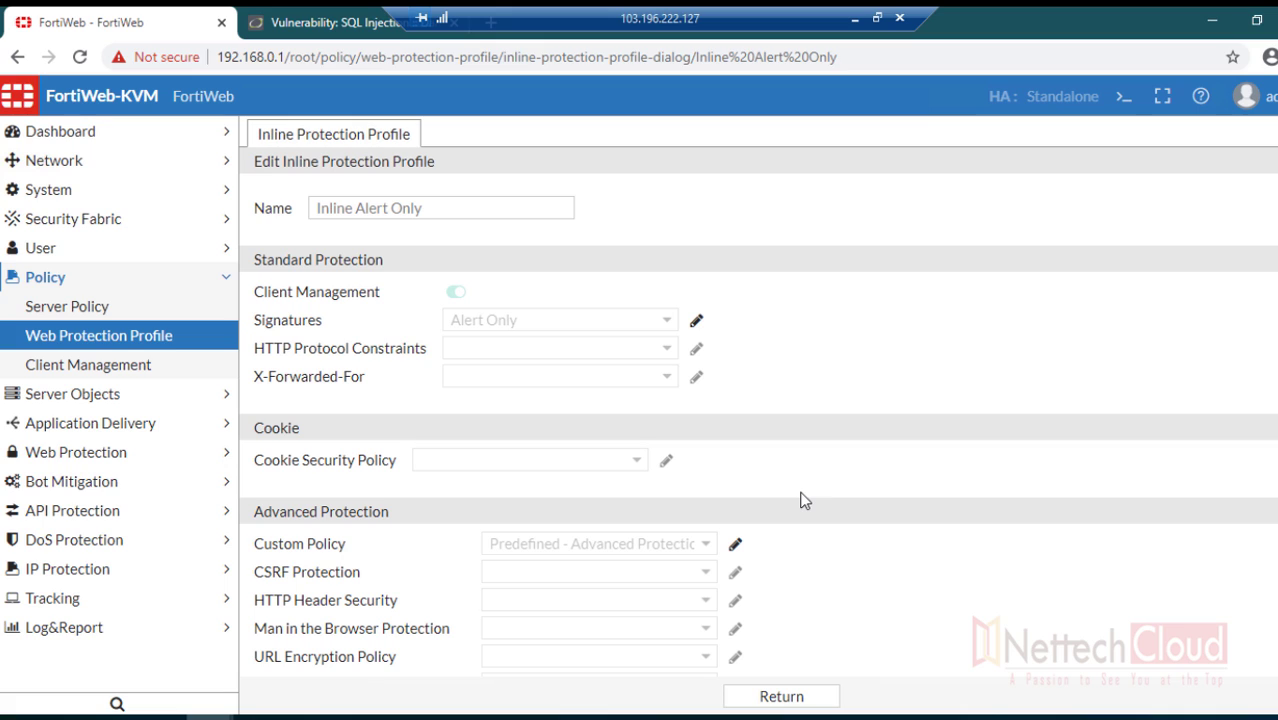